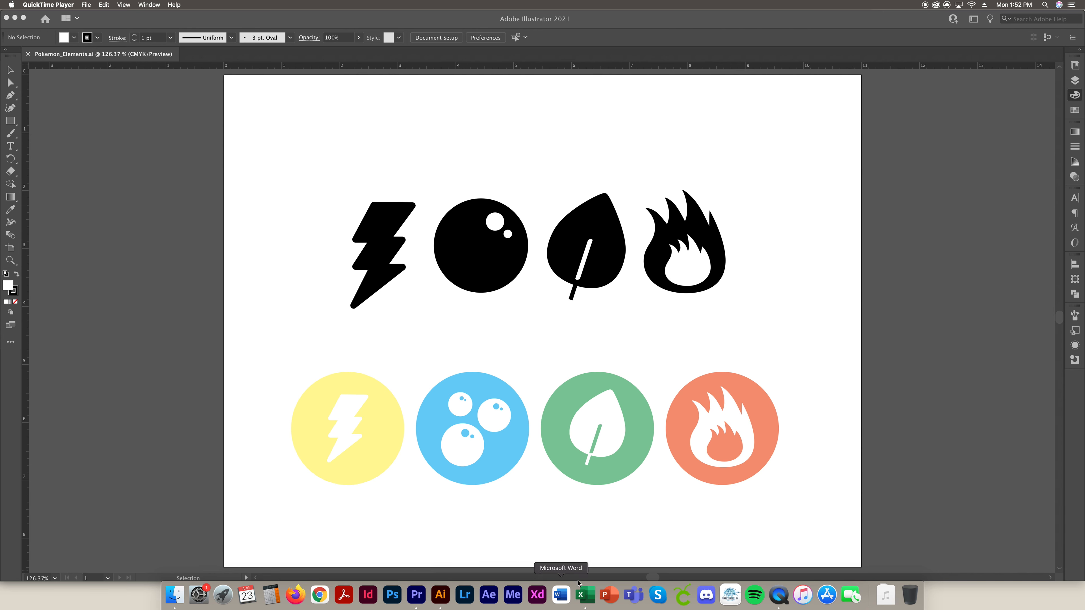
{"action": "left_click", "coordinate": [96, 146]}
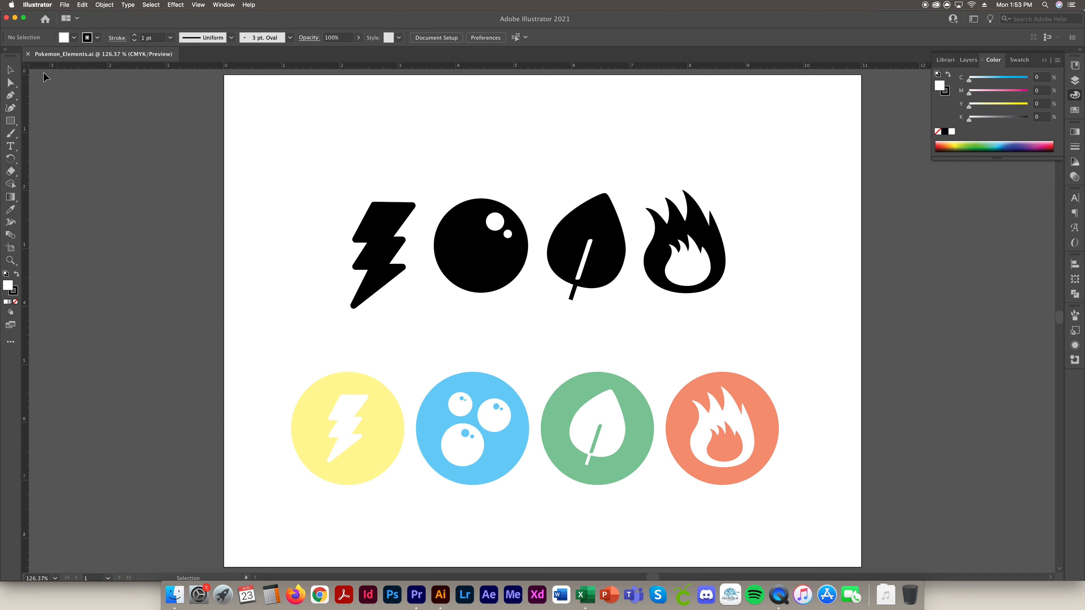
{"action": "left_click", "coordinate": [65, 4]}
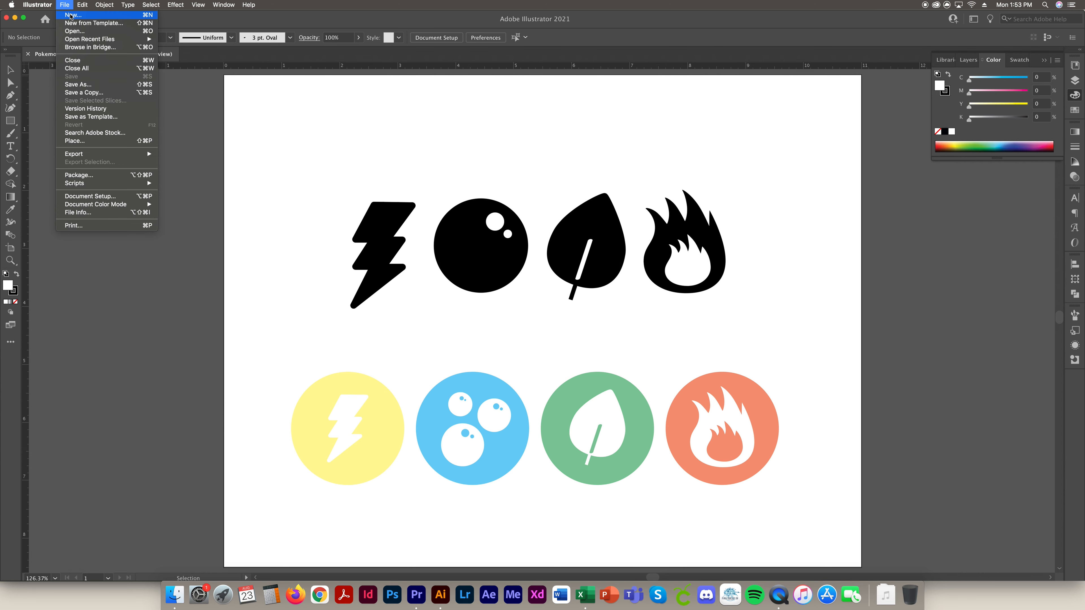
{"action": "left_click", "coordinate": [71, 15]}
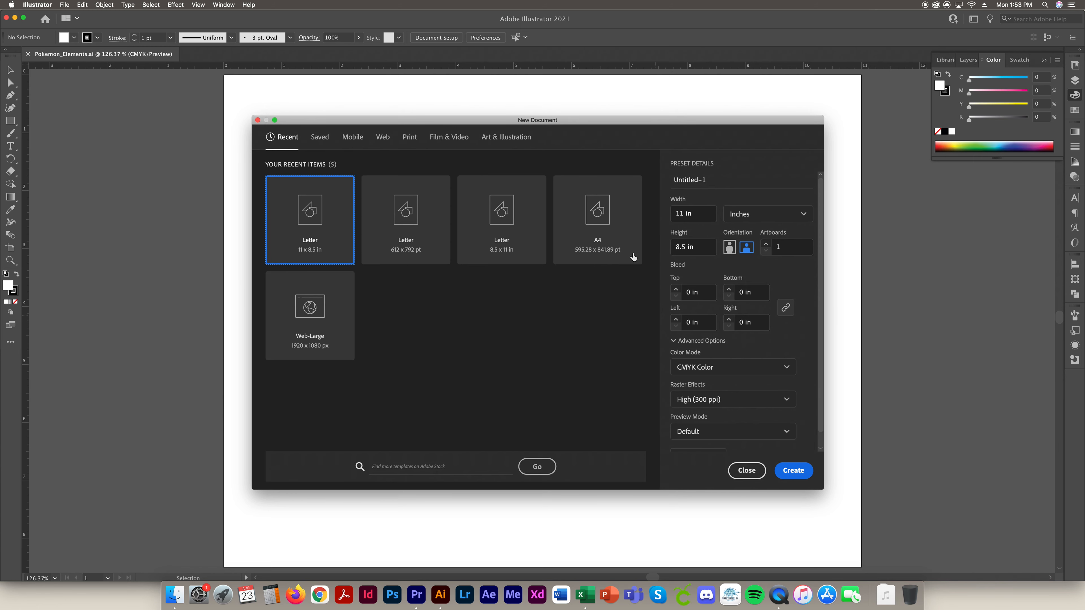
{"action": "left_click", "coordinate": [753, 471]}
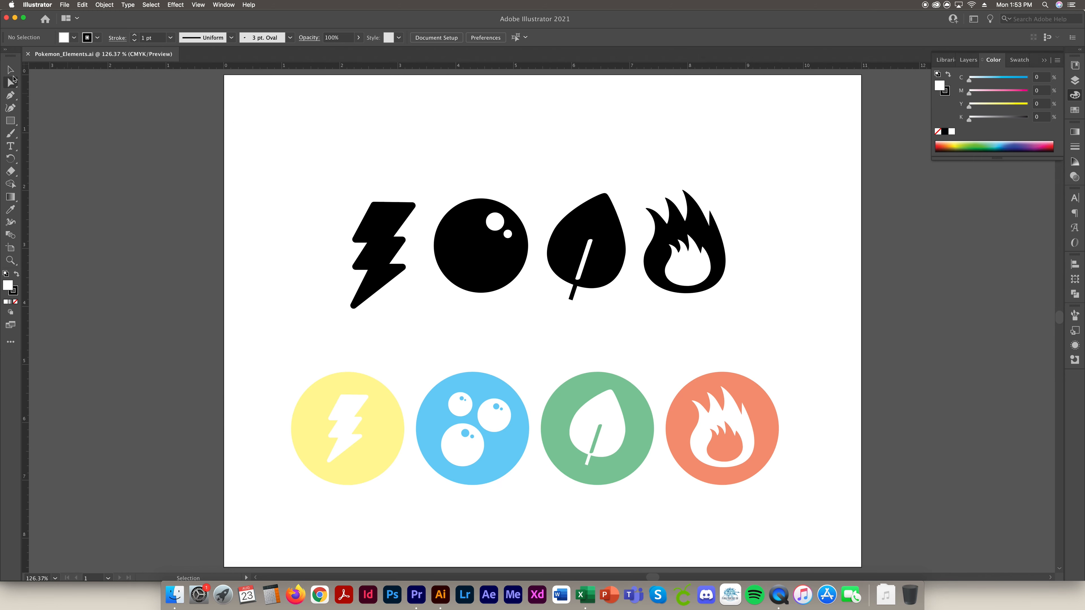
{"action": "left_click", "coordinate": [1044, 60]}
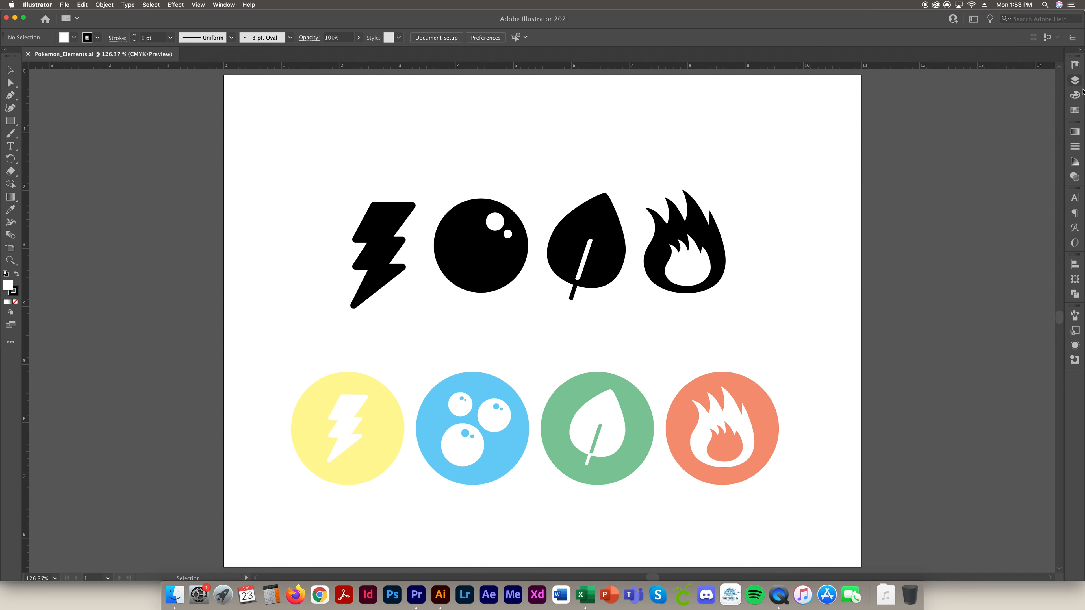
Step: Start a new document and choose the Letter preset from the blank print presets
{"action": "left_click", "coordinate": [64, 4]}
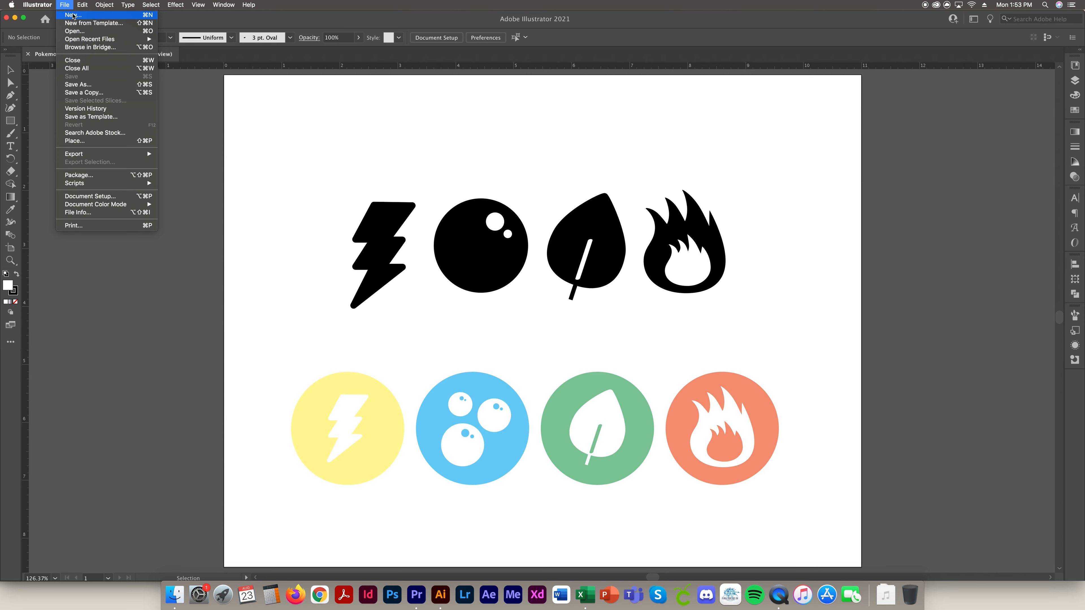
{"action": "left_click", "coordinate": [73, 16]}
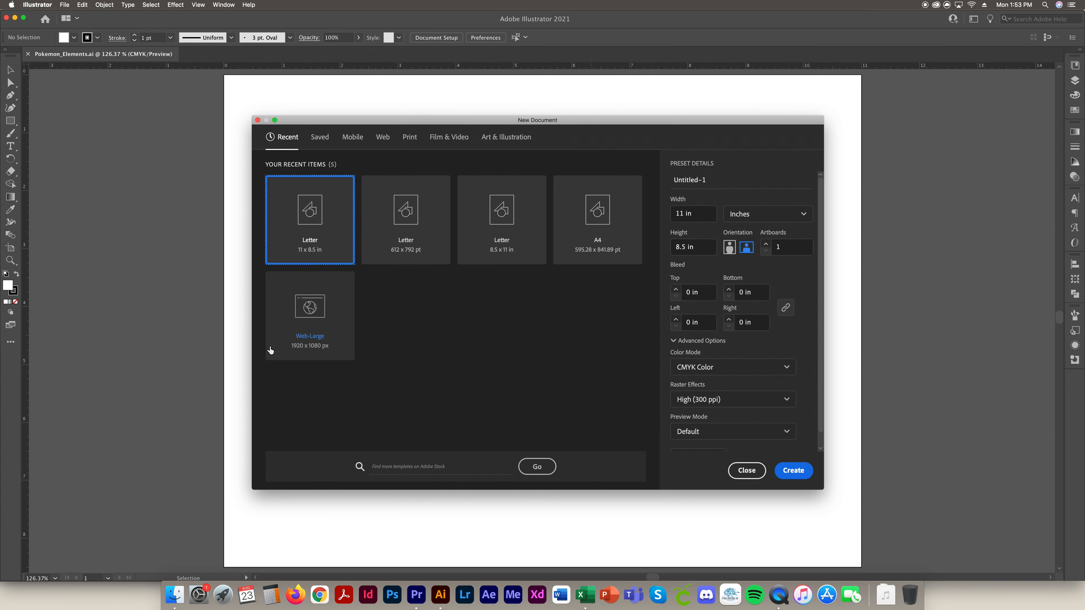
{"action": "left_click", "coordinate": [298, 314]}
{"action": "left_click", "coordinate": [586, 250]}
{"action": "left_click", "coordinate": [344, 223]}
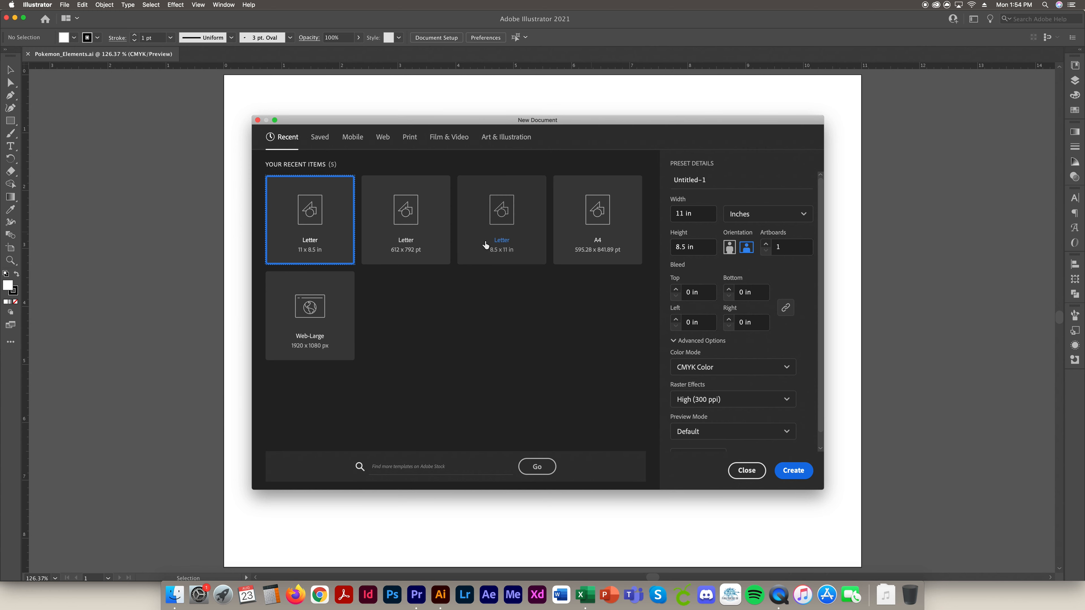
{"action": "left_click", "coordinate": [409, 138]}
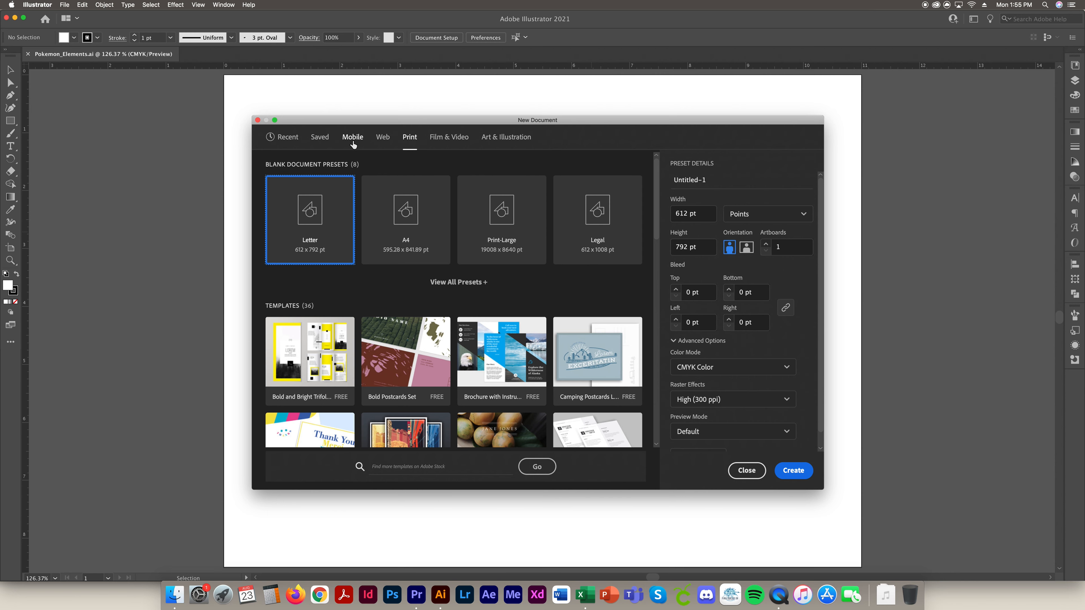
Step: Set the new document to inches and landscape orientation with High (300 ppi) raster effects, and create it
{"action": "left_click", "coordinate": [776, 218]}
{"action": "left_click", "coordinate": [754, 288]}
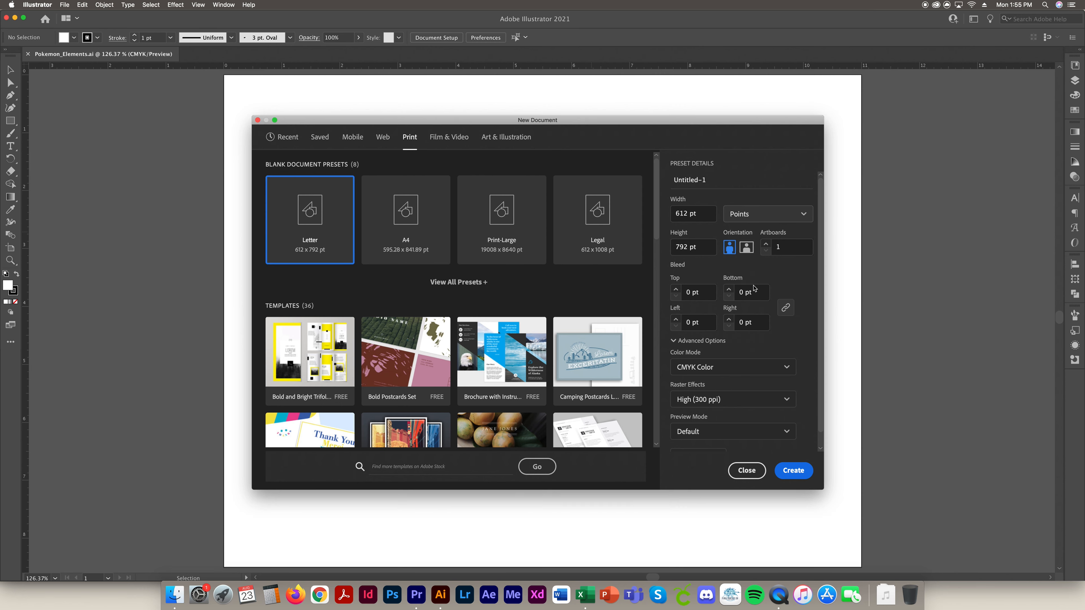
{"action": "left_click", "coordinate": [783, 213]}
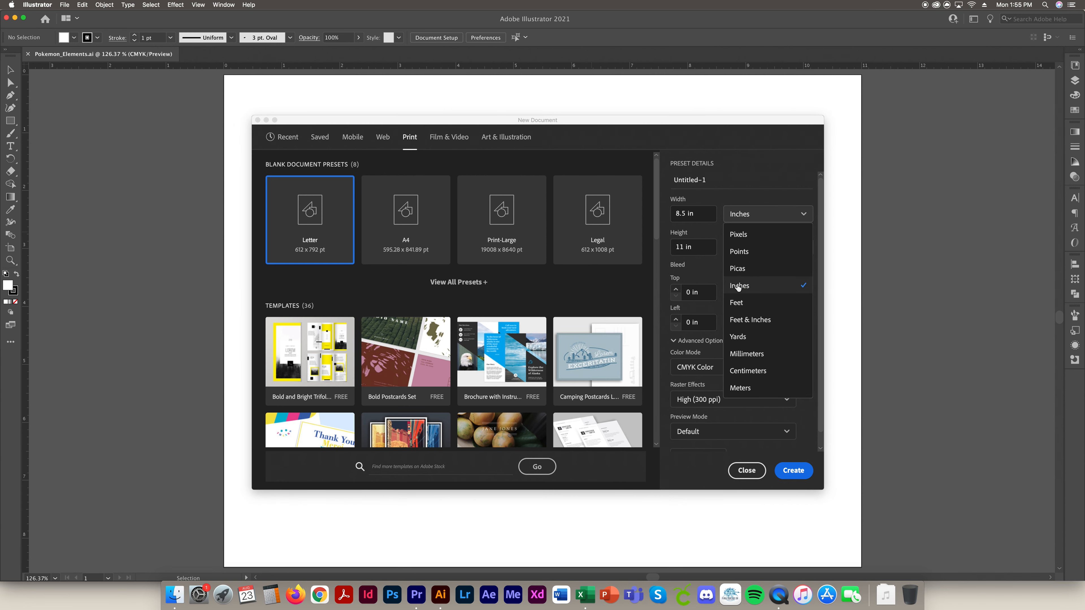
{"action": "left_click", "coordinate": [757, 286]}
{"action": "left_click", "coordinate": [746, 248]}
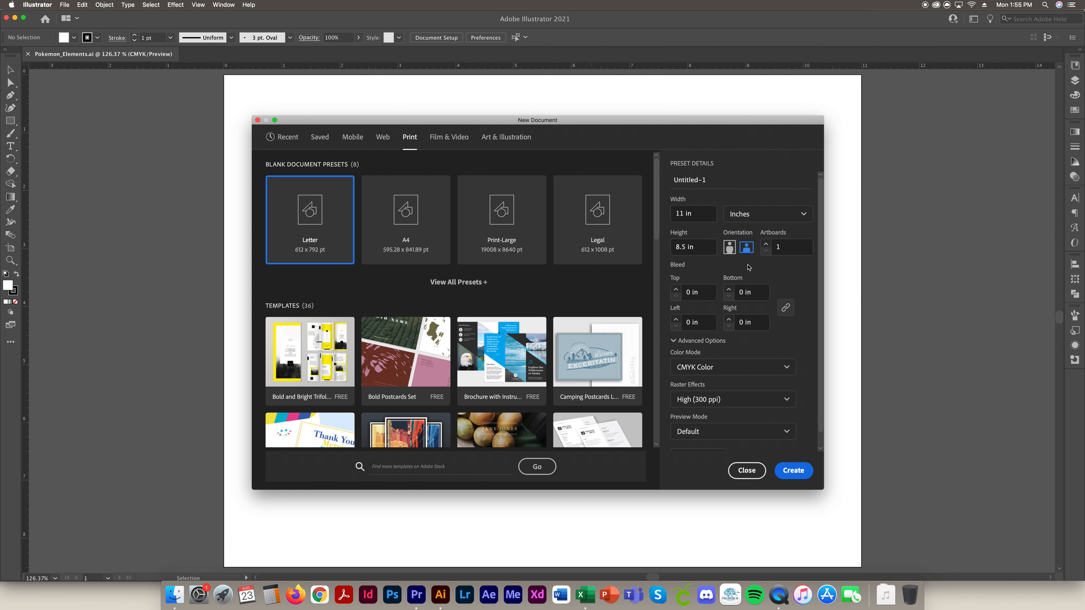
{"action": "scroll", "coordinate": [763, 332], "scroll_direction": "down", "scroll_amount": 2}
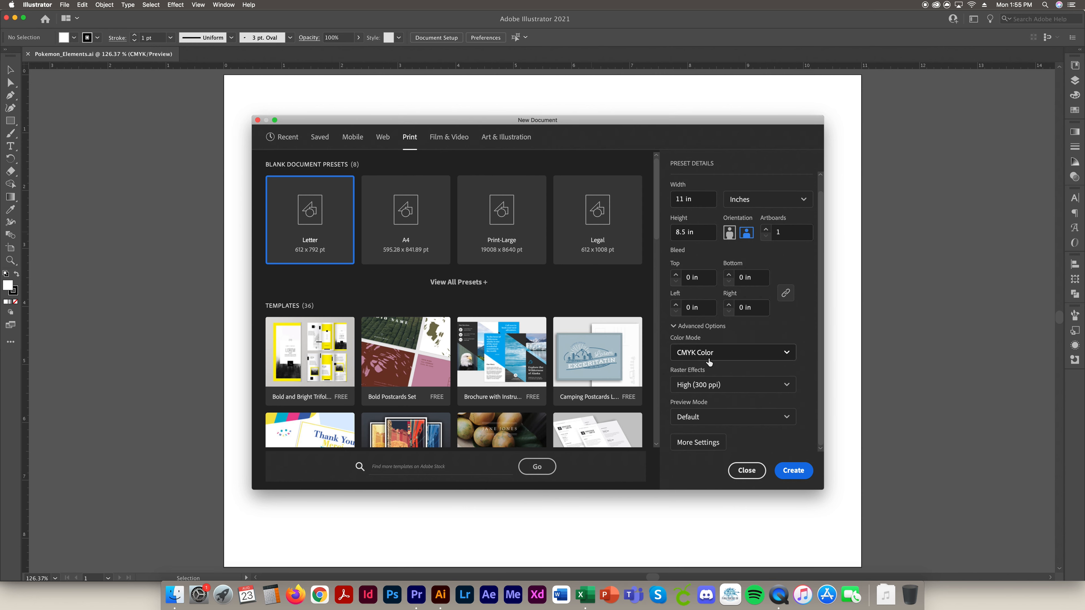
{"action": "left_click", "coordinate": [720, 384]}
{"action": "left_click", "coordinate": [726, 383]}
{"action": "left_click", "coordinate": [800, 471]}
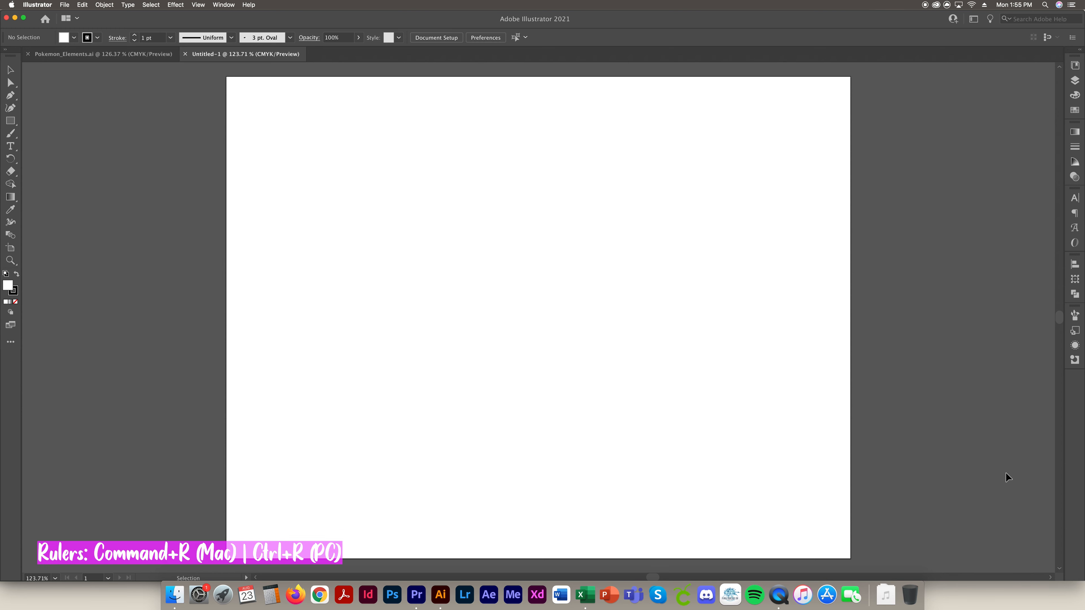
Step: Show the rulers in the new document and check which measurement units they offer
{"action": "key", "text": "a"}
{"action": "key", "text": "super+r"}
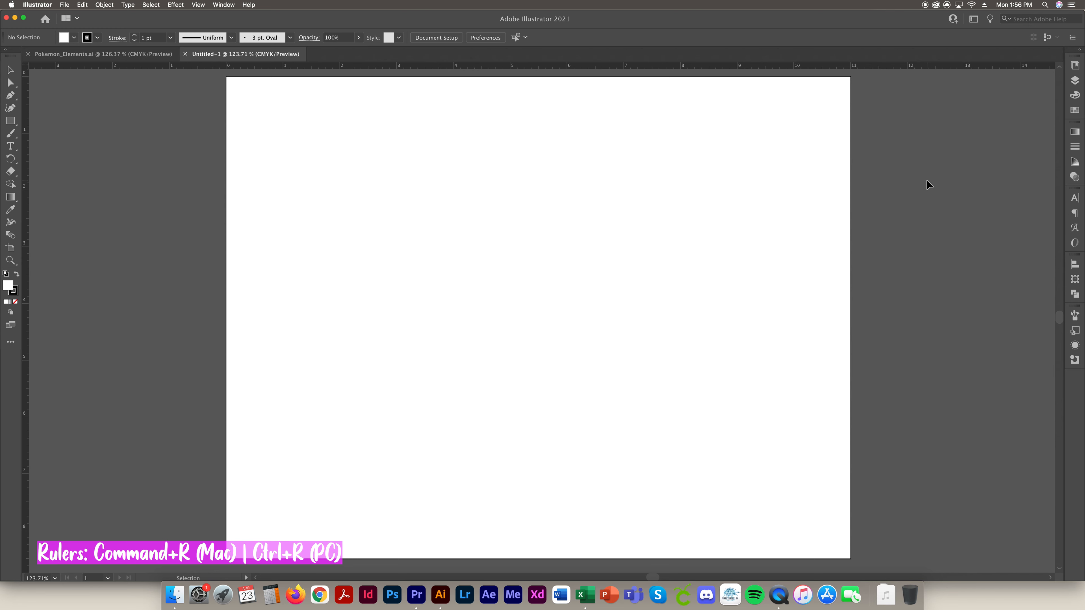
{"action": "right_click", "coordinate": [195, 66]}
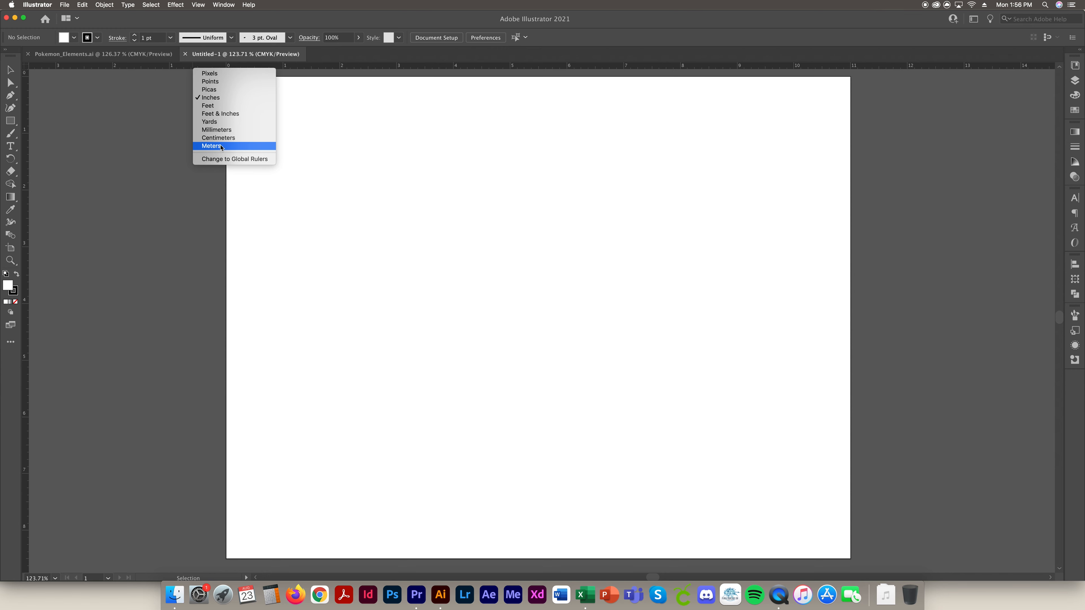
{"action": "left_click", "coordinate": [153, 146]}
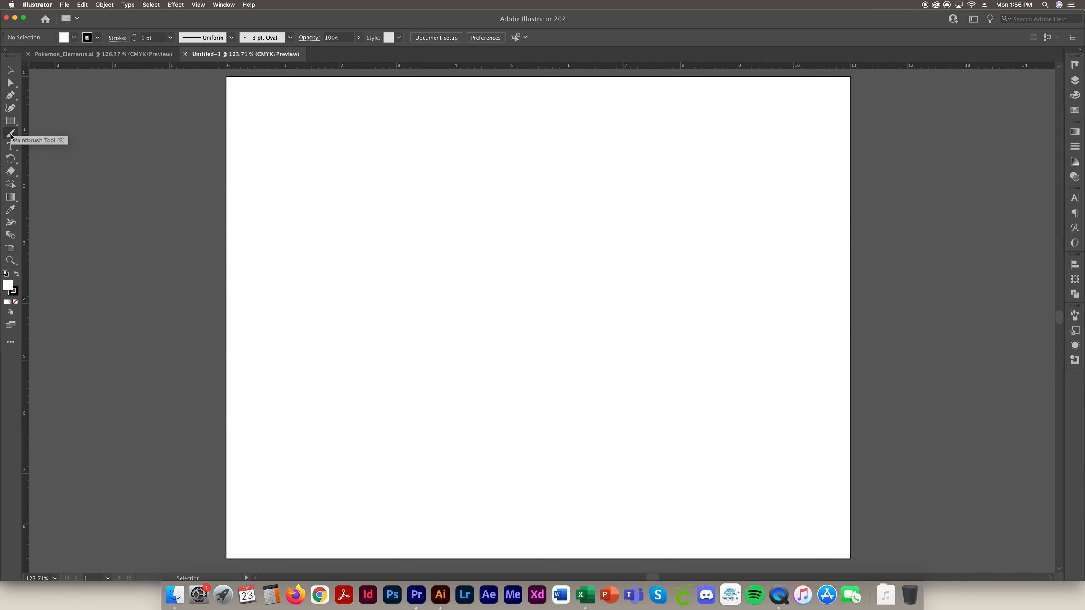
Step: Activate the Rectangle tool after viewing the other shape tools, and look over the layers, swatches and color settings
{"action": "left_click", "coordinate": [10, 121]}
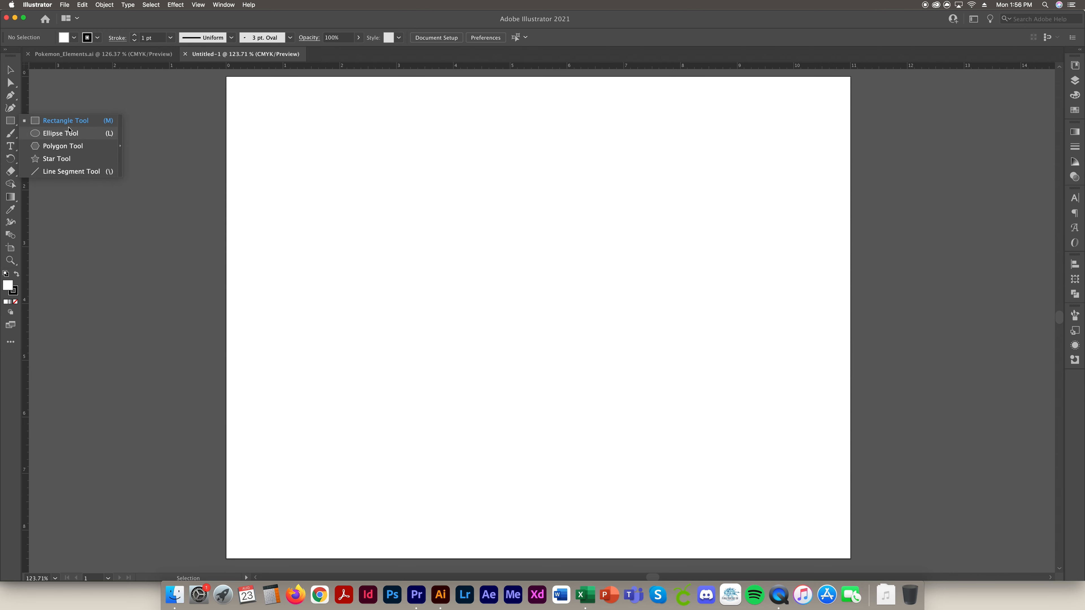
{"action": "left_click", "coordinate": [14, 121]}
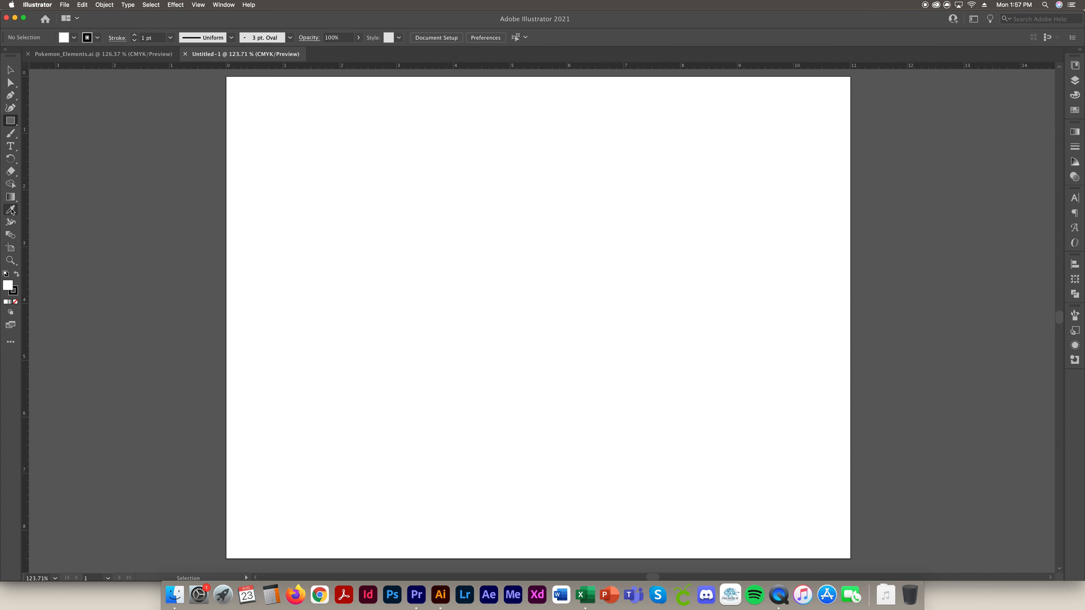
{"action": "left_click", "coordinate": [1074, 80]}
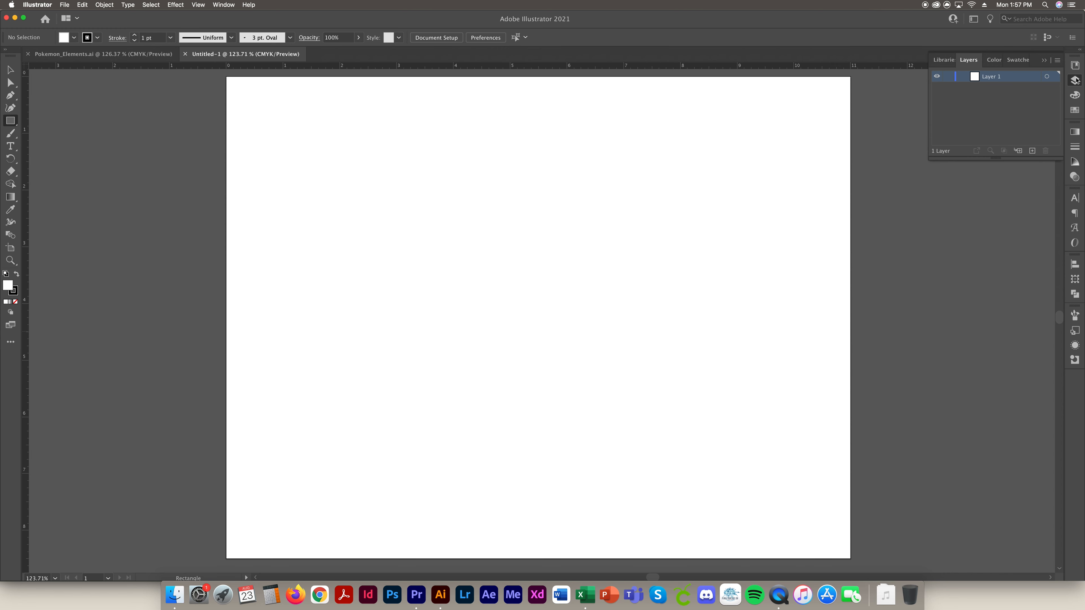
{"action": "left_click", "coordinate": [1074, 110]}
{"action": "left_click", "coordinate": [1076, 96]}
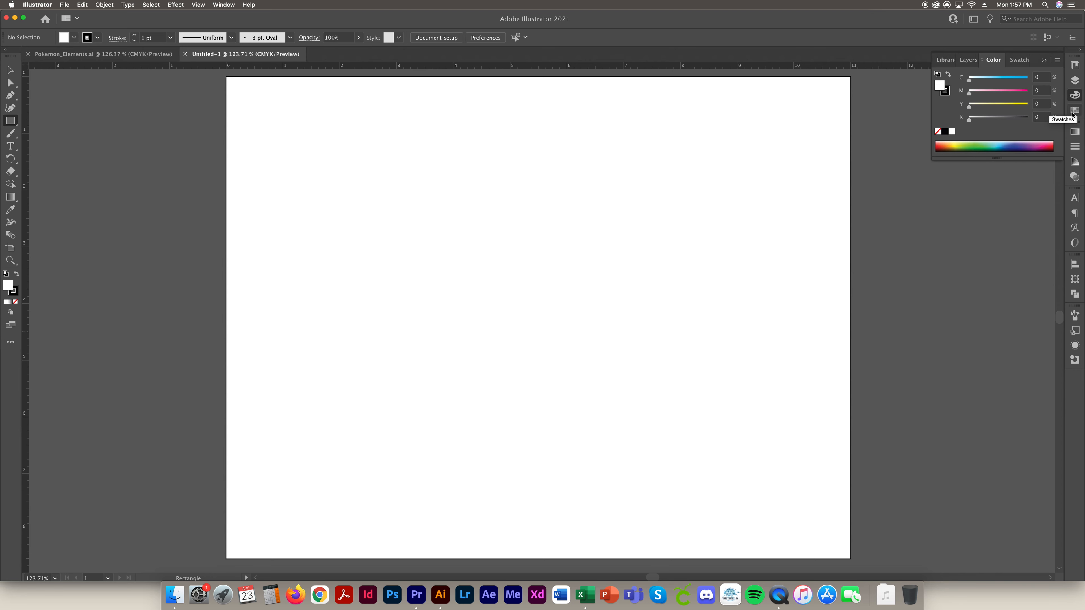
Step: Try a 50% magenta stroke color, and reset the stroke to white with all CMYK values at 0%
{"action": "left_click", "coordinate": [948, 94]}
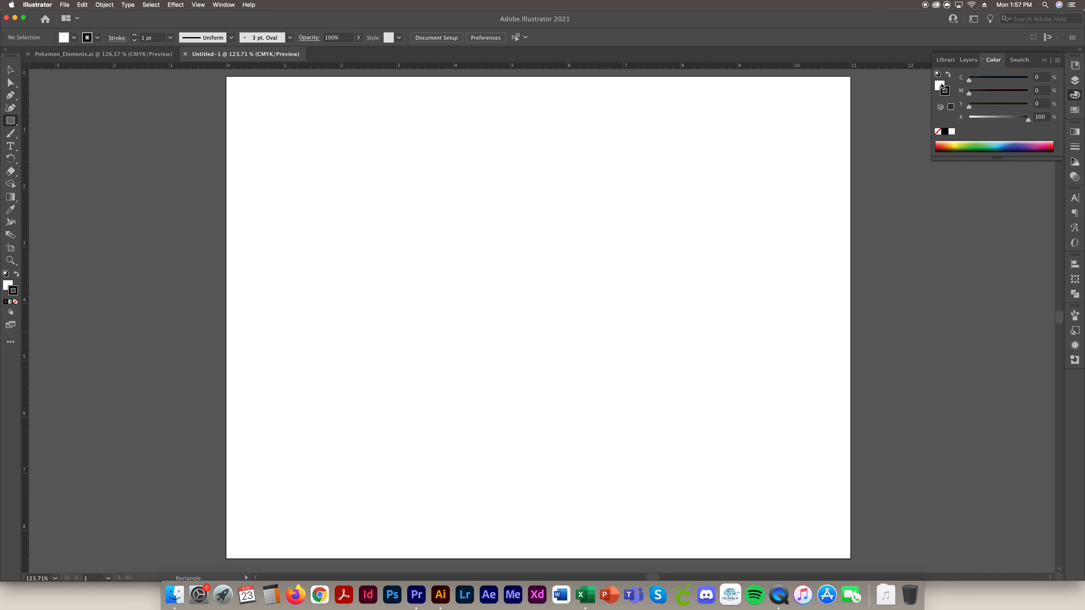
{"action": "left_click", "coordinate": [939, 85]}
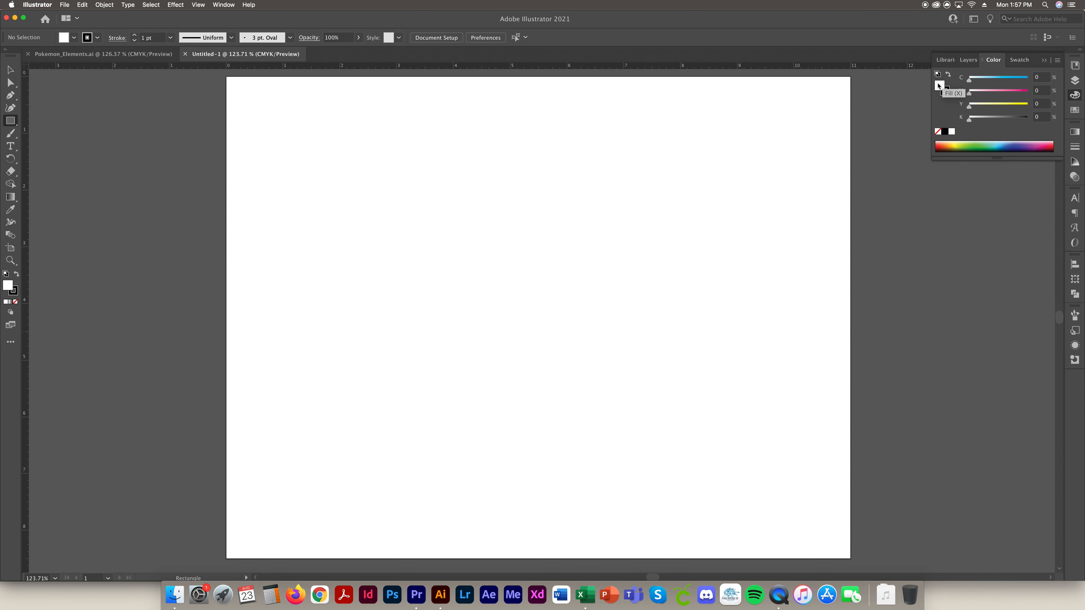
{"action": "left_click", "coordinate": [945, 91]}
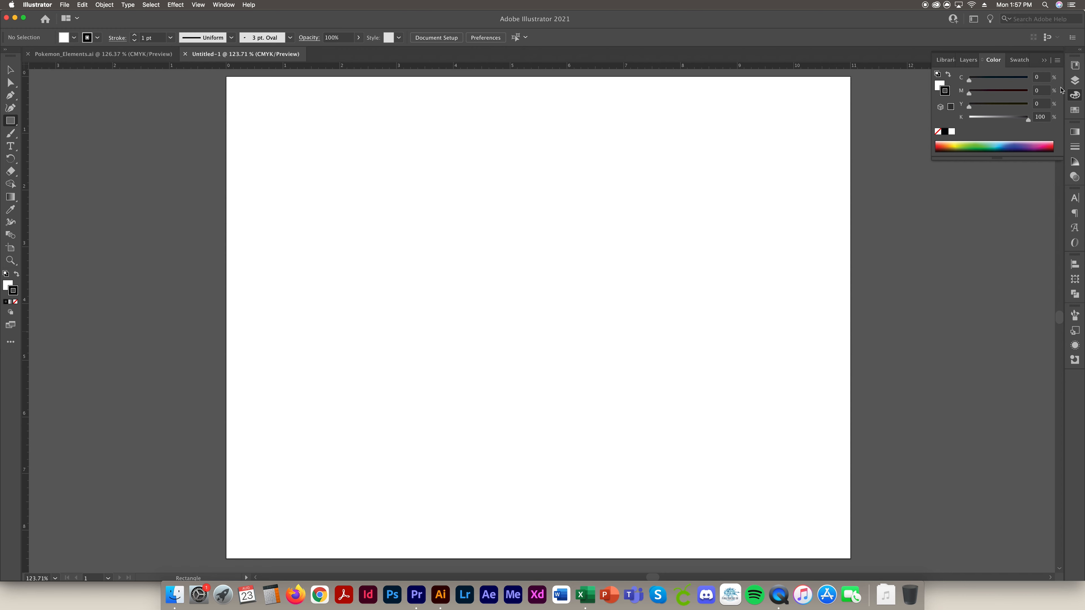
{"action": "mouse_move", "coordinate": [1027, 122]}
{"action": "left_mouse_down"}
{"action": "mouse_move", "coordinate": [969, 122]}
{"action": "mouse_move", "coordinate": [997, 93]}
{"action": "left_mouse_up"}
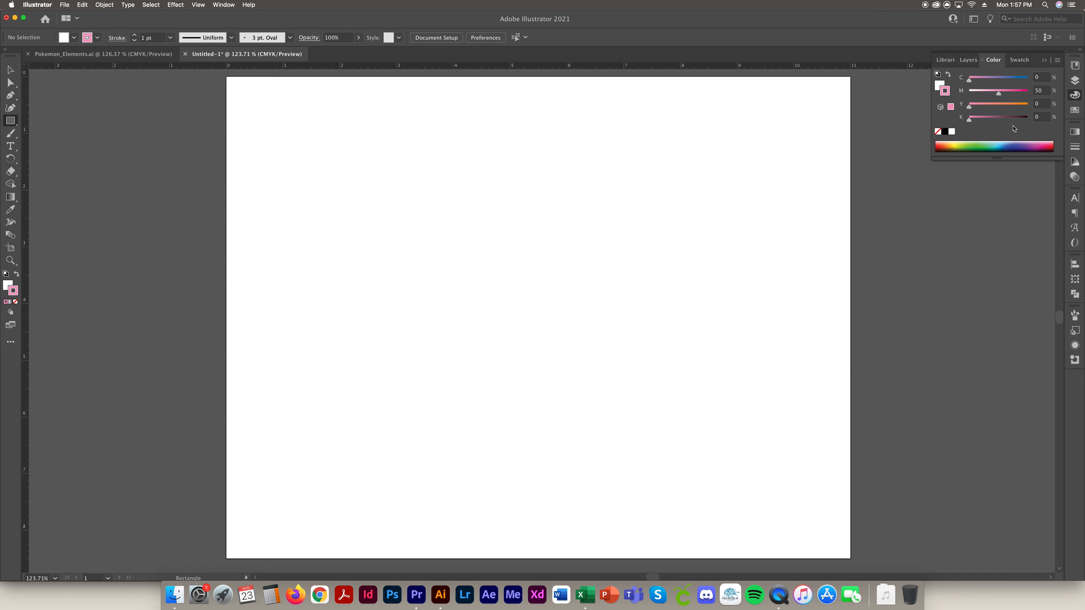
{"action": "left_click_drag", "start_coordinate": [996, 97], "coordinate": [963, 97]}
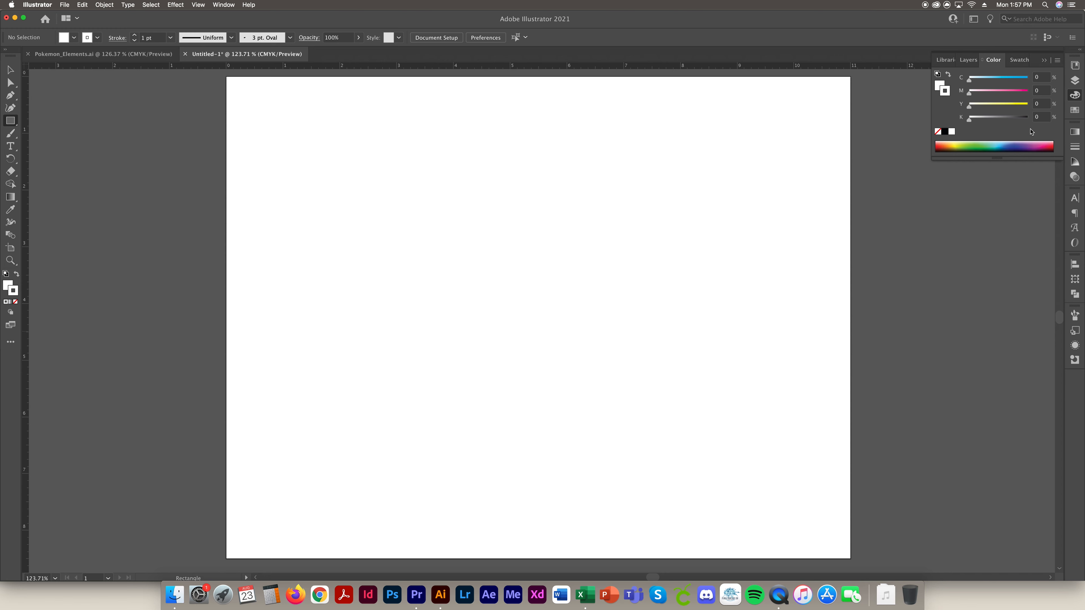
{"action": "mouse_move", "coordinate": [968, 108]}
{"action": "left_mouse_down"}
{"action": "mouse_move", "coordinate": [989, 110]}
{"action": "mouse_move", "coordinate": [968, 110]}
{"action": "left_mouse_up"}
Step: Try a dashed stroke with a 12 pt dash and 5 pt gap, and turn the dashed line off again
{"action": "left_click", "coordinate": [1075, 149]}
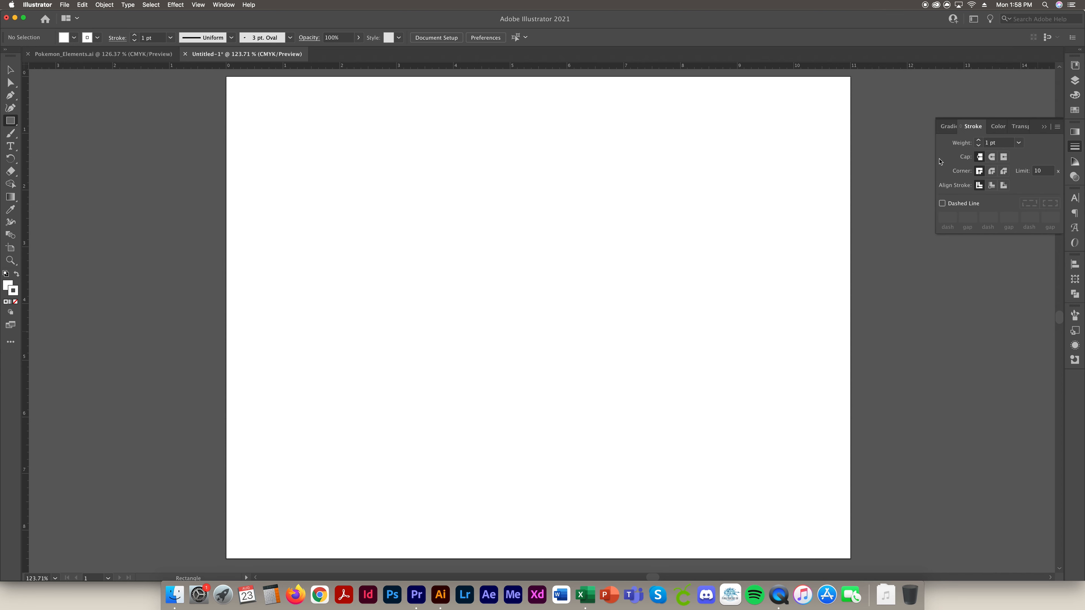
{"action": "left_click", "coordinate": [1019, 142]}
{"action": "left_click", "coordinate": [1018, 143]}
{"action": "left_click", "coordinate": [956, 204]}
{"action": "key", "text": "Tab"}
{"action": "type", "text": "5"}
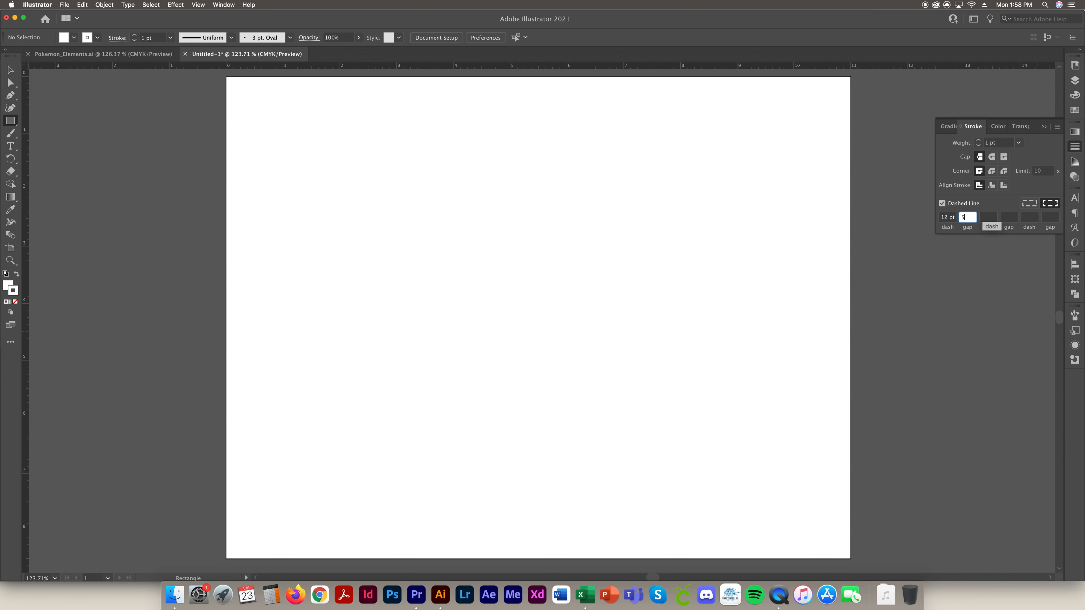
{"action": "key", "text": "Return"}
{"action": "left_click", "coordinate": [942, 204]}
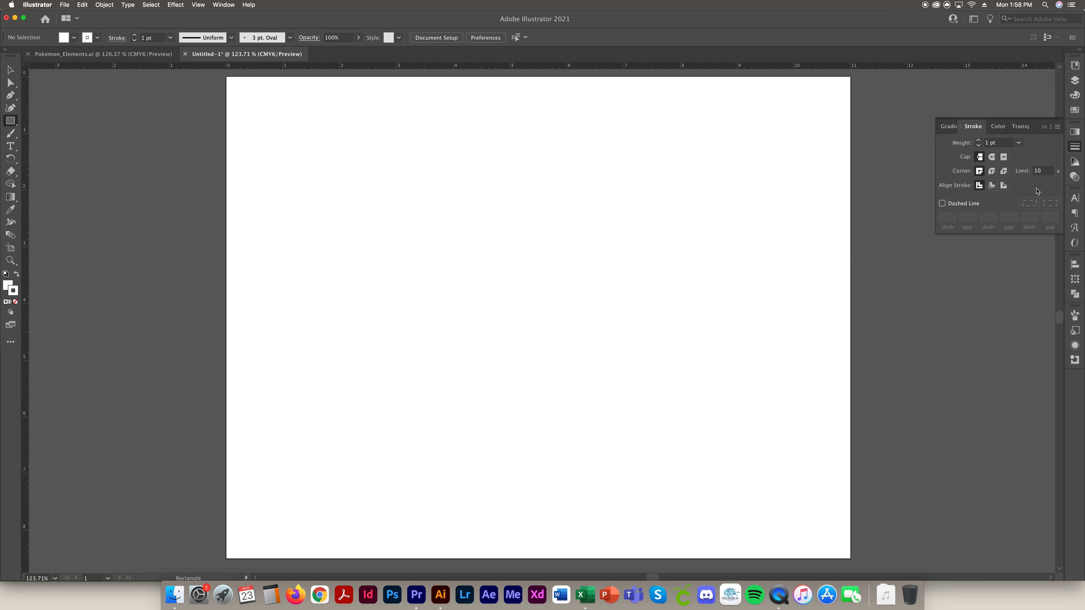
Step: Look through the available align, distribute, transform and brush options
{"action": "left_click", "coordinate": [1074, 264]}
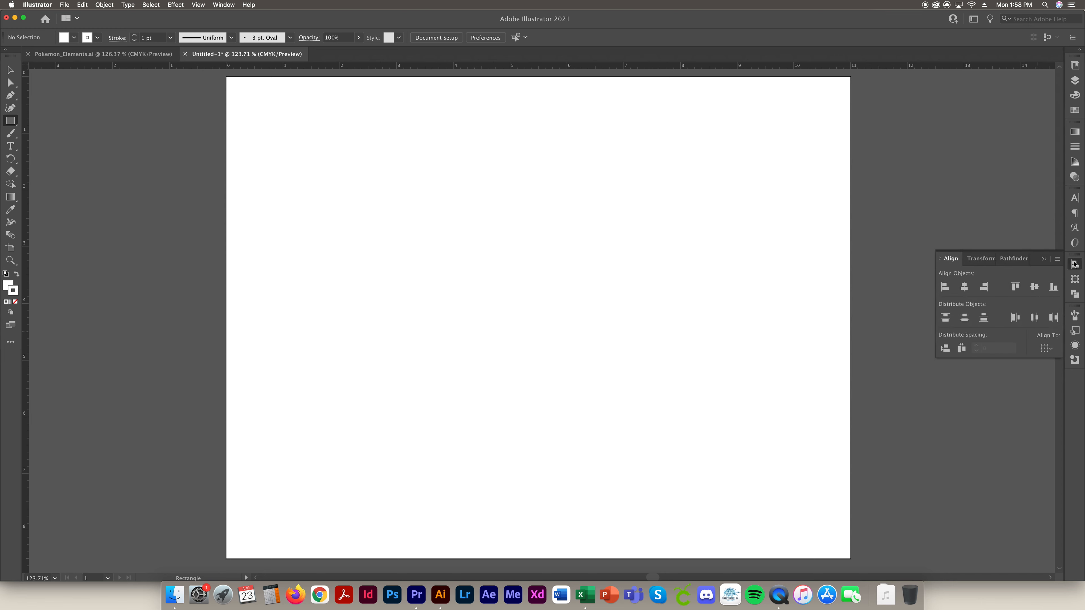
{"action": "left_click", "coordinate": [1075, 279]}
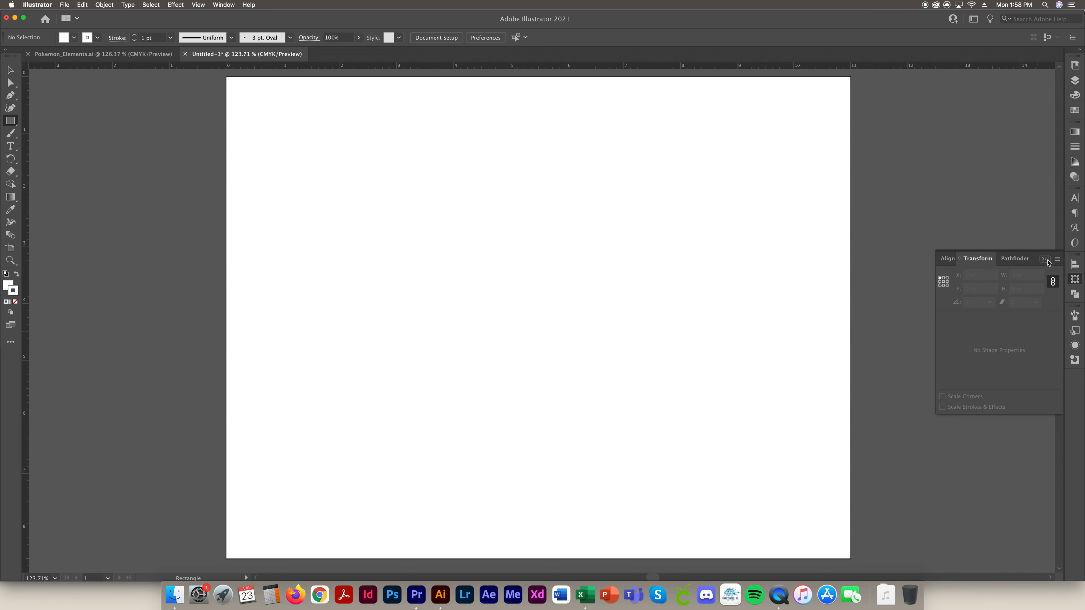
{"action": "left_click", "coordinate": [1075, 264]}
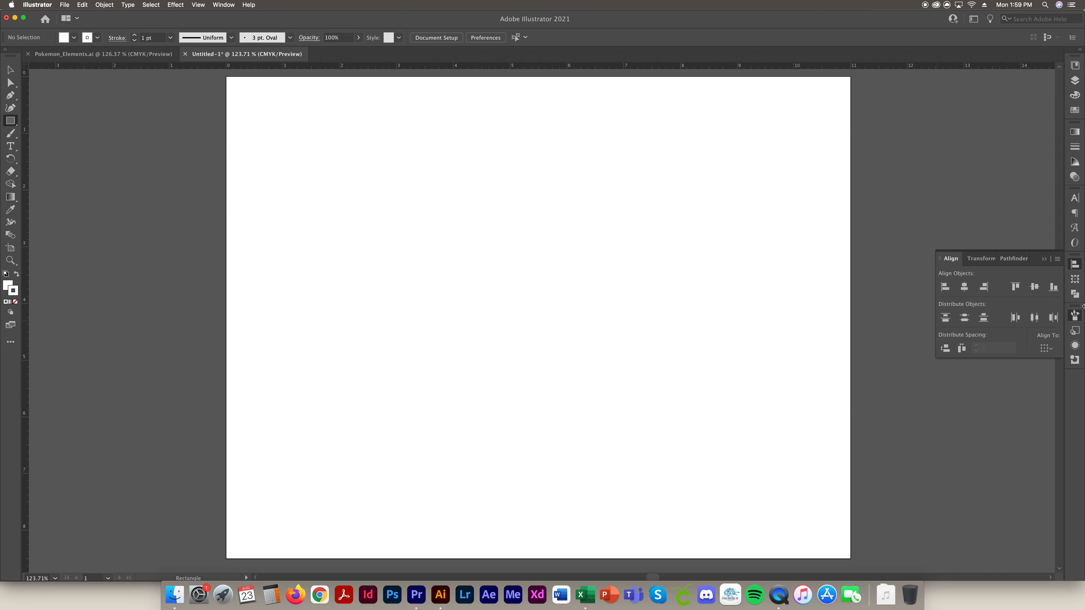
{"action": "left_click", "coordinate": [1075, 316]}
Step: Display the Info and Navigator group and dock it below the other collapsed groups in the workspace
{"action": "left_click", "coordinate": [225, 5]}
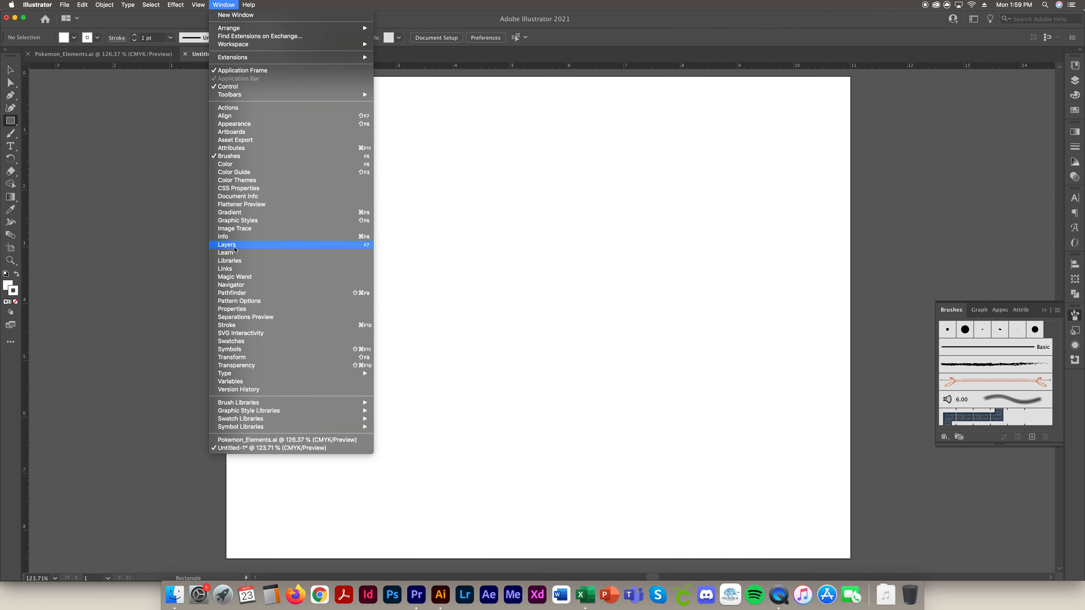
{"action": "left_click", "coordinate": [1023, 346]}
{"action": "key", "text": "super+F8"}
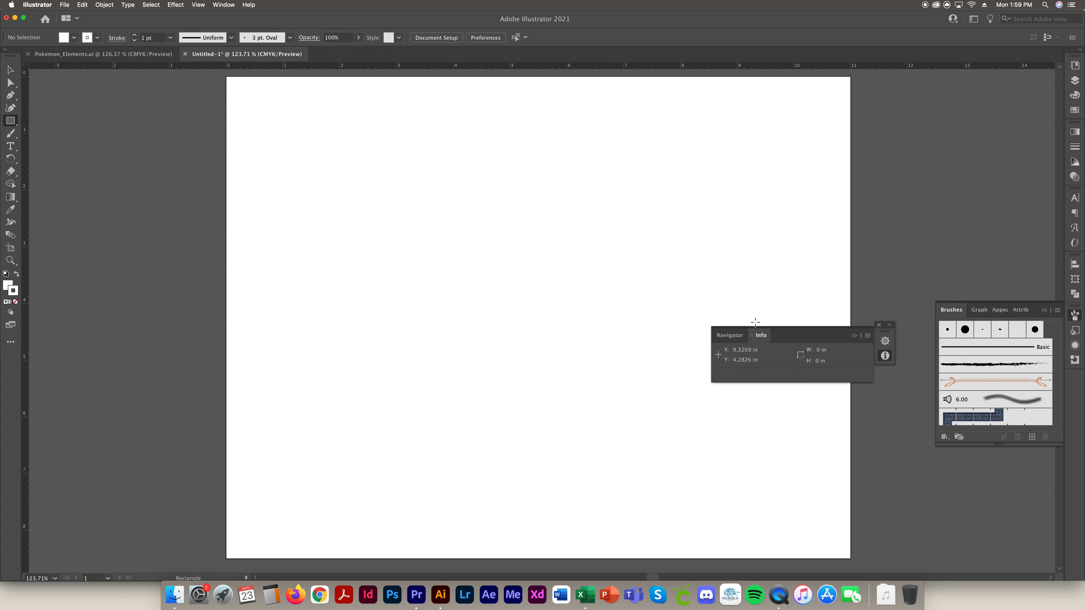
{"action": "mouse_move", "coordinate": [886, 332]}
{"action": "left_mouse_down"}
{"action": "mouse_move", "coordinate": [991, 338]}
{"action": "mouse_move", "coordinate": [1083, 391]}
{"action": "mouse_move", "coordinate": [1076, 382]}
{"action": "left_mouse_up"}
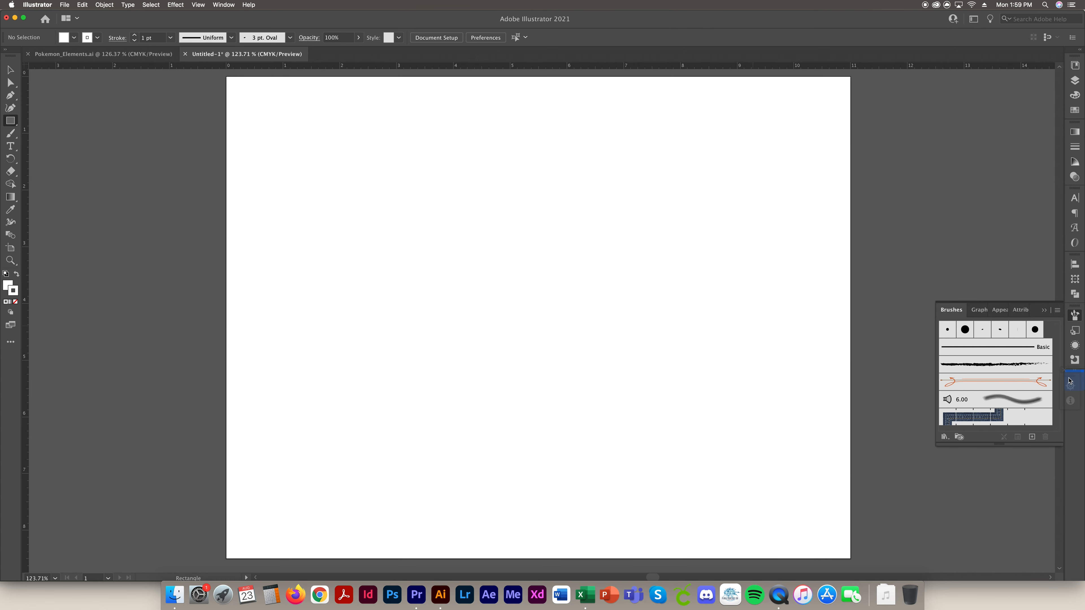
Step: Collapse the open Brushes group, preview the dock expanded and collapsed again, and pull the Navigator and Info group out to remove it
{"action": "left_click", "coordinate": [1044, 310]}
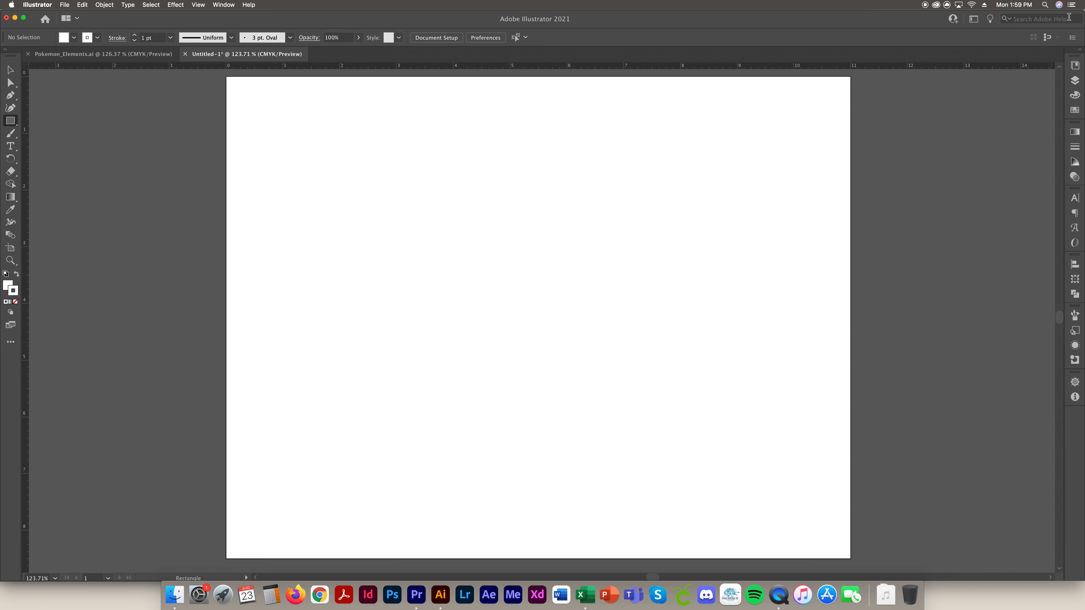
{"action": "left_click", "coordinate": [1081, 50]}
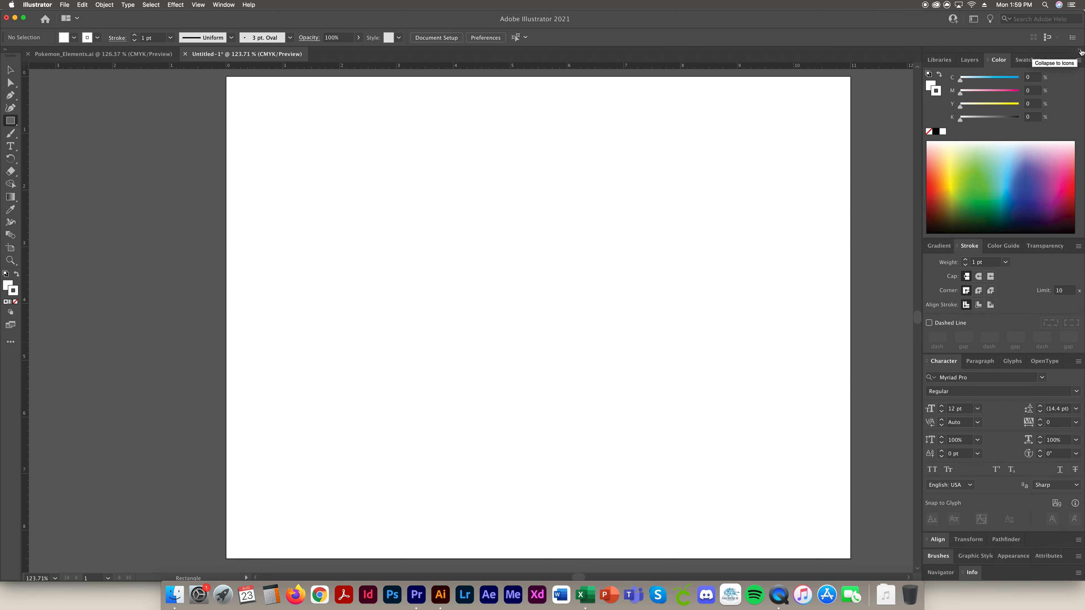
{"action": "left_click", "coordinate": [1081, 50]}
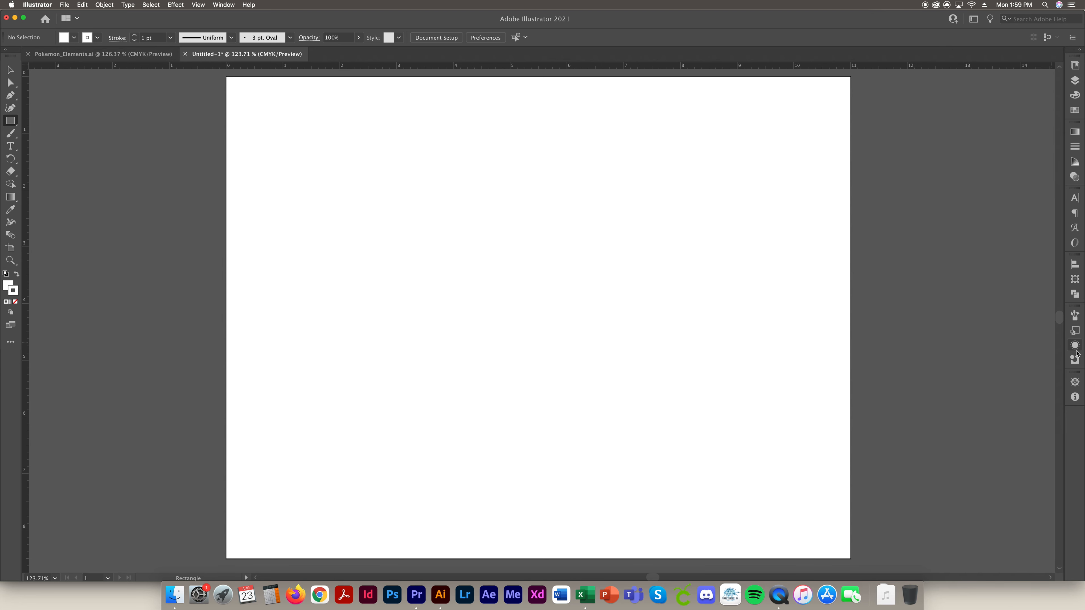
{"action": "left_click_drag", "start_coordinate": [1075, 372], "coordinate": [863, 342]}
{"action": "left_click", "coordinate": [858, 335]}
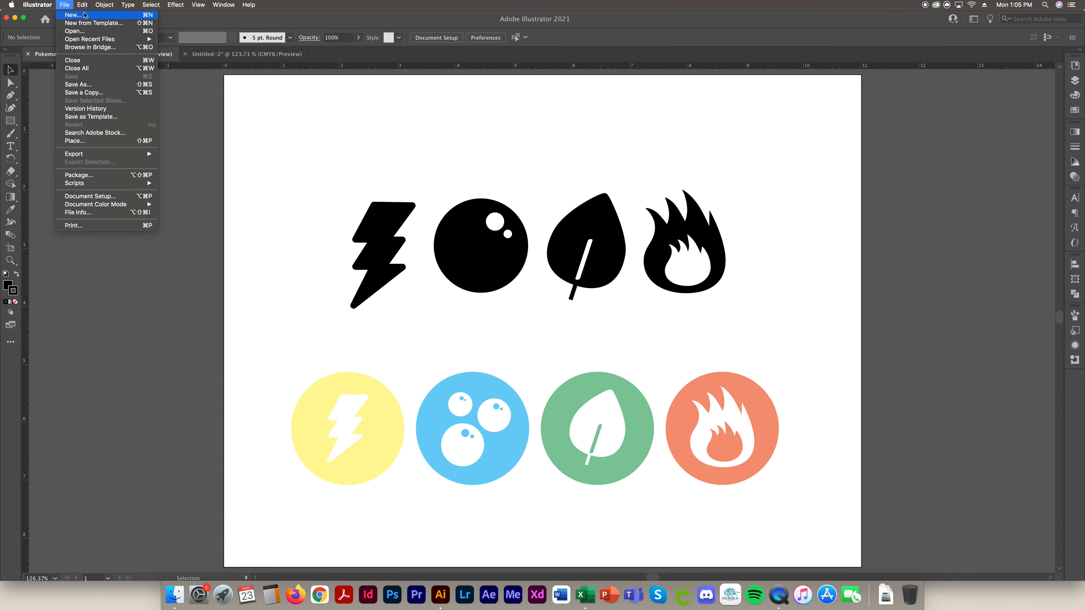
Step: Create a new landscape Letter document, 11 x 8.5 in with CMYK color, and close Untitled-2 without saving
{"action": "key", "text": "super+n"}
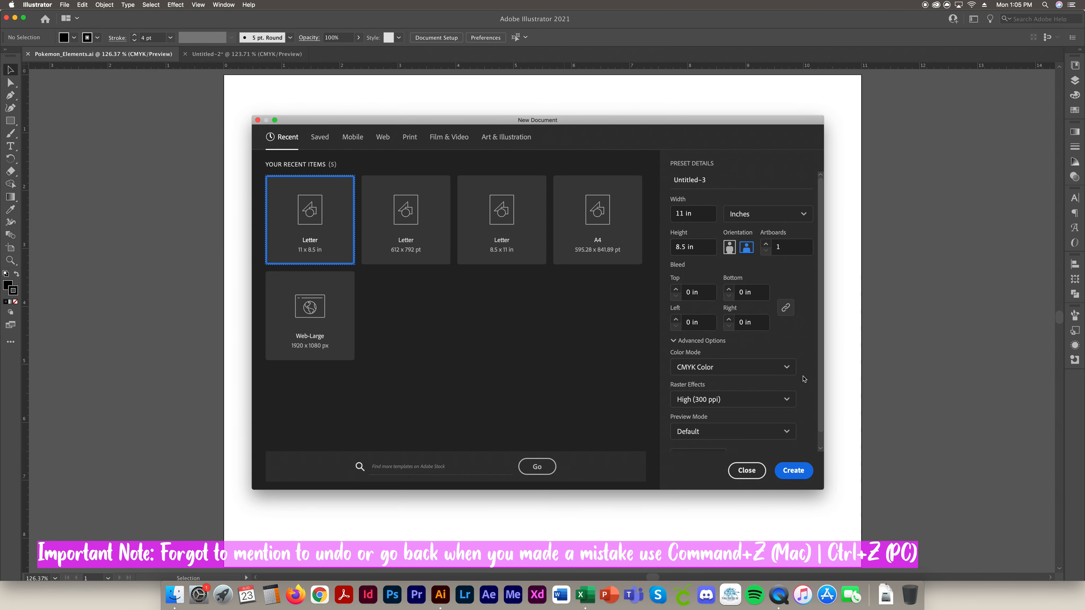
{"action": "left_click", "coordinate": [799, 477]}
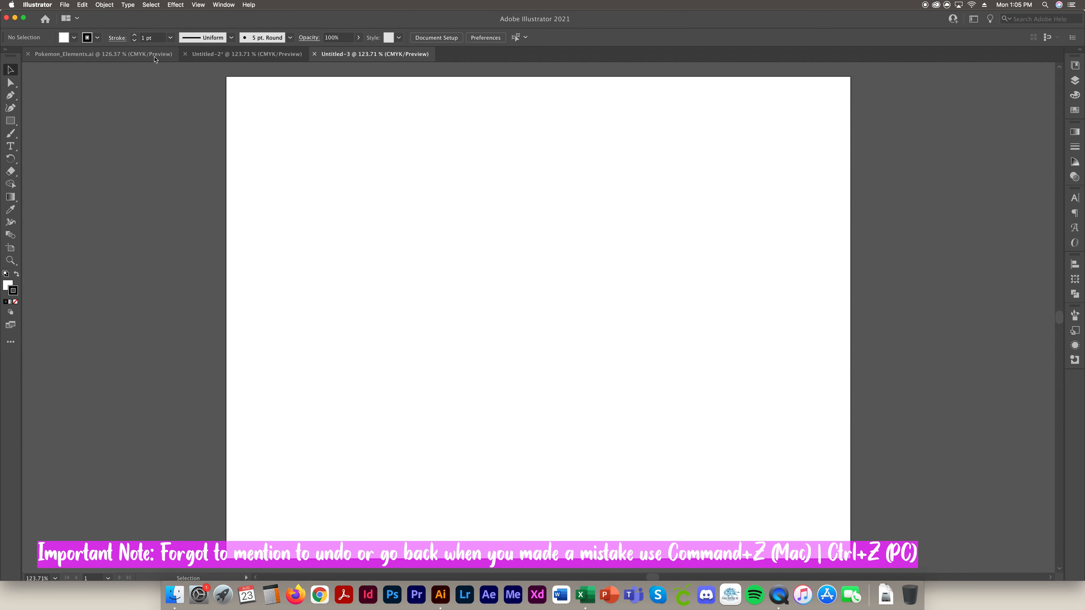
{"action": "left_click", "coordinate": [185, 54]}
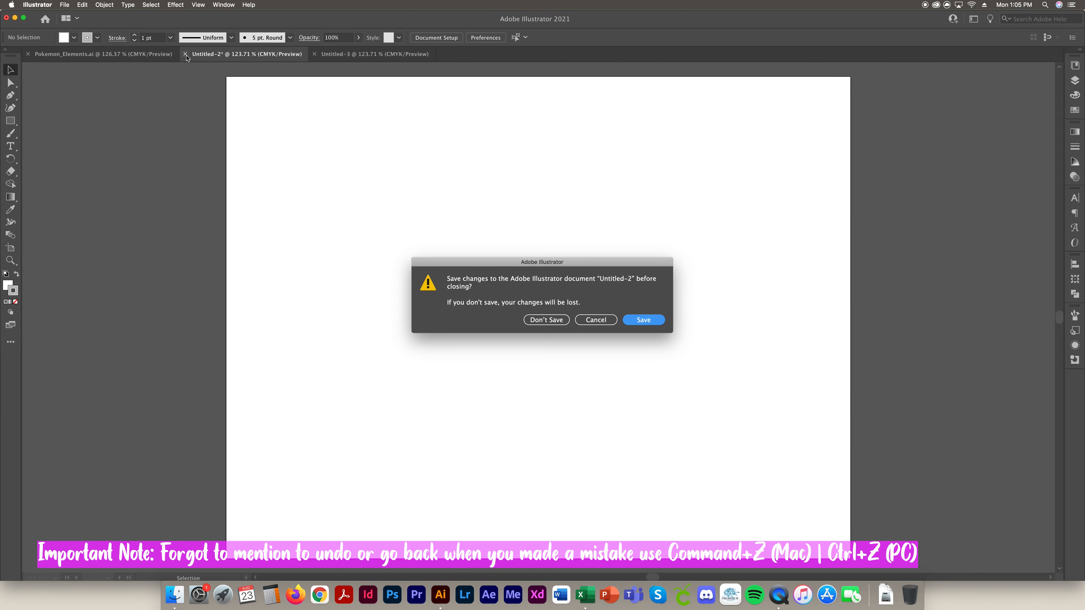
{"action": "left_click", "coordinate": [530, 320]}
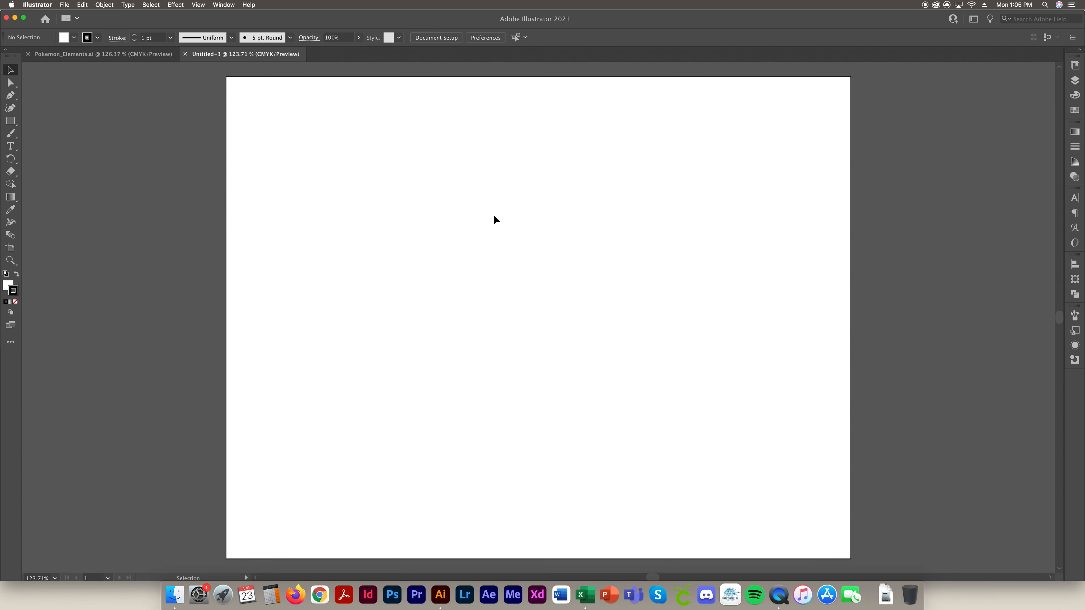
Step: Draw an open lightning-bolt zigzag of five straight segments with the Pen tool, about 0.66 in wide and 1.99 in tall
{"action": "left_click", "coordinate": [11, 97]}
{"action": "left_click", "coordinate": [504, 169]}
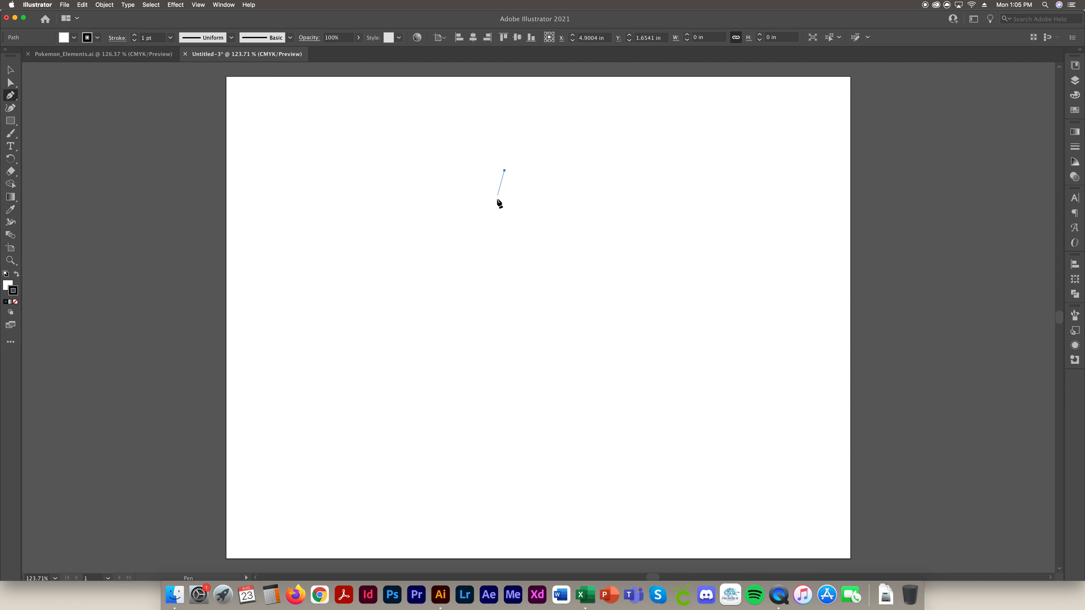
{"action": "left_click", "coordinate": [480, 208]}
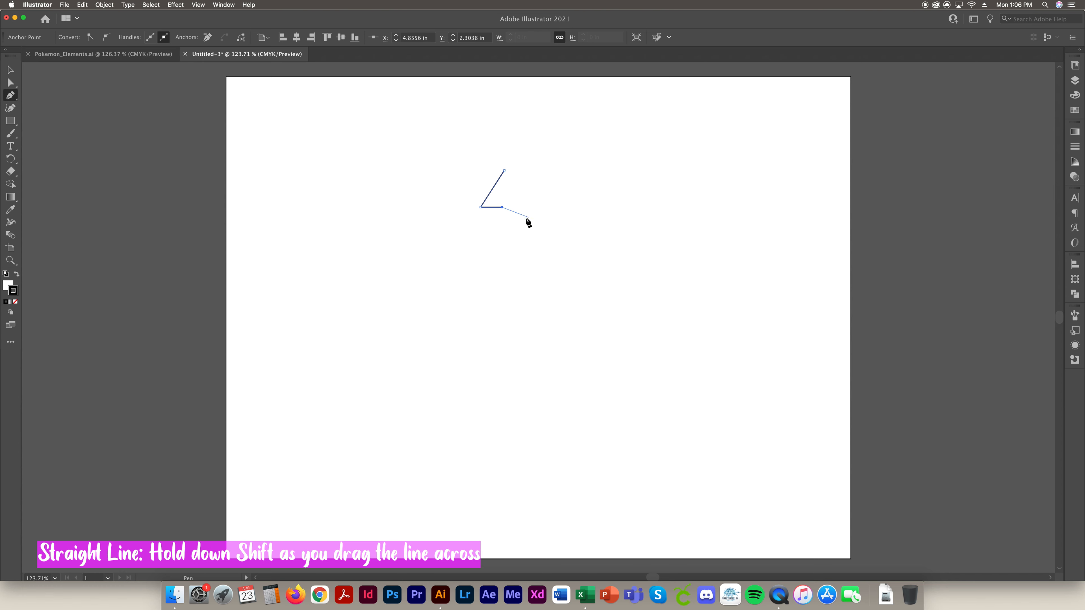
{"action": "left_click", "coordinate": [479, 242]}
{"action": "left_click", "coordinate": [499, 242]}
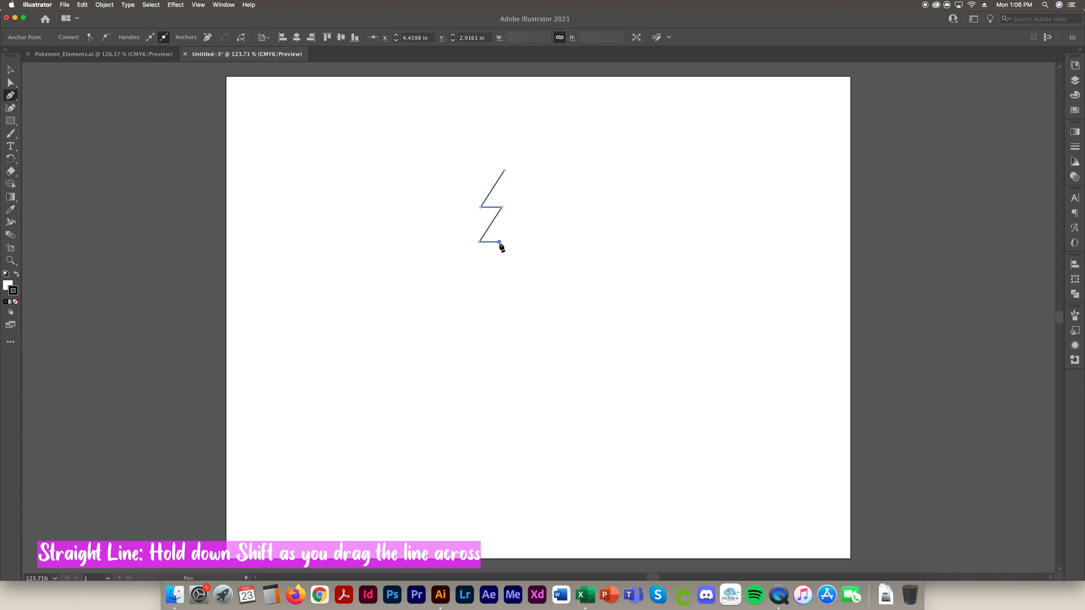
{"action": "left_click", "coordinate": [467, 282]}
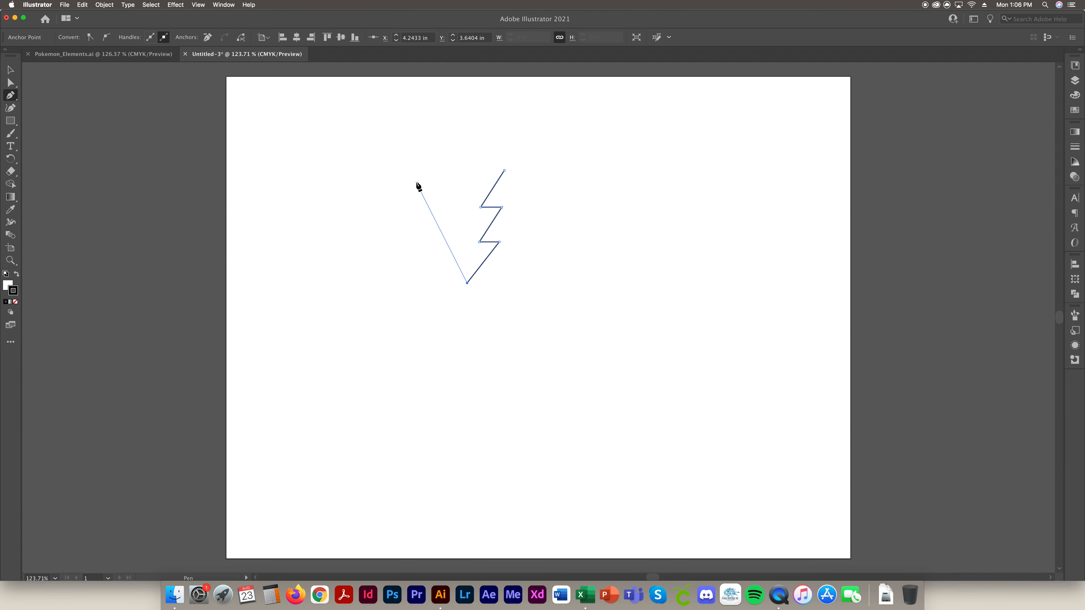
Step: Close the path through an extra anchor point left of the zigzag, and delete that anchor point to reopen the path
{"action": "left_click", "coordinate": [427, 195]}
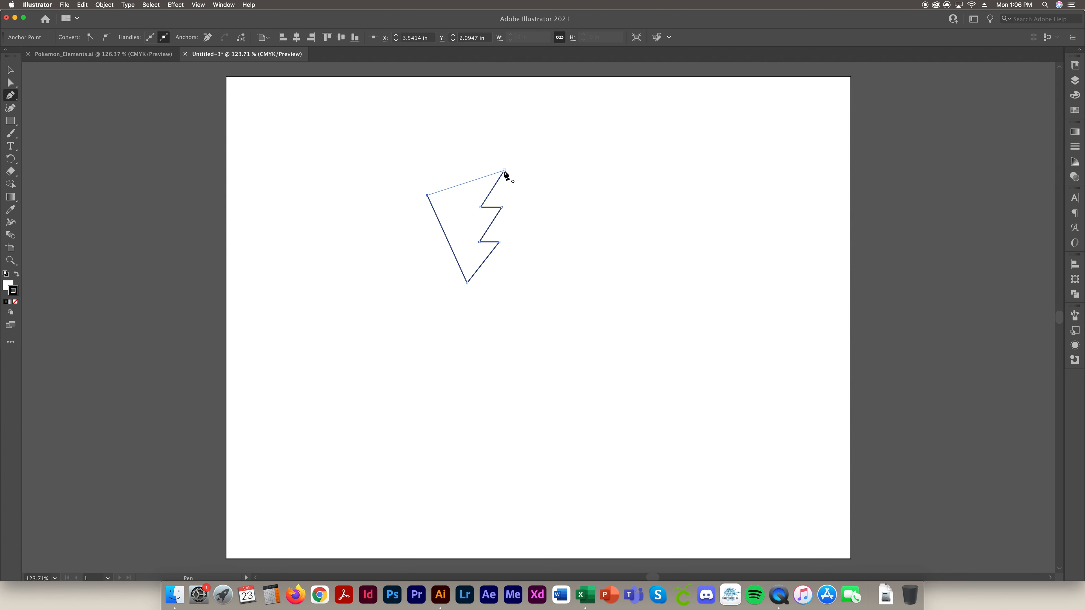
{"action": "left_click", "coordinate": [504, 171]}
{"action": "left_click", "coordinate": [10, 83]}
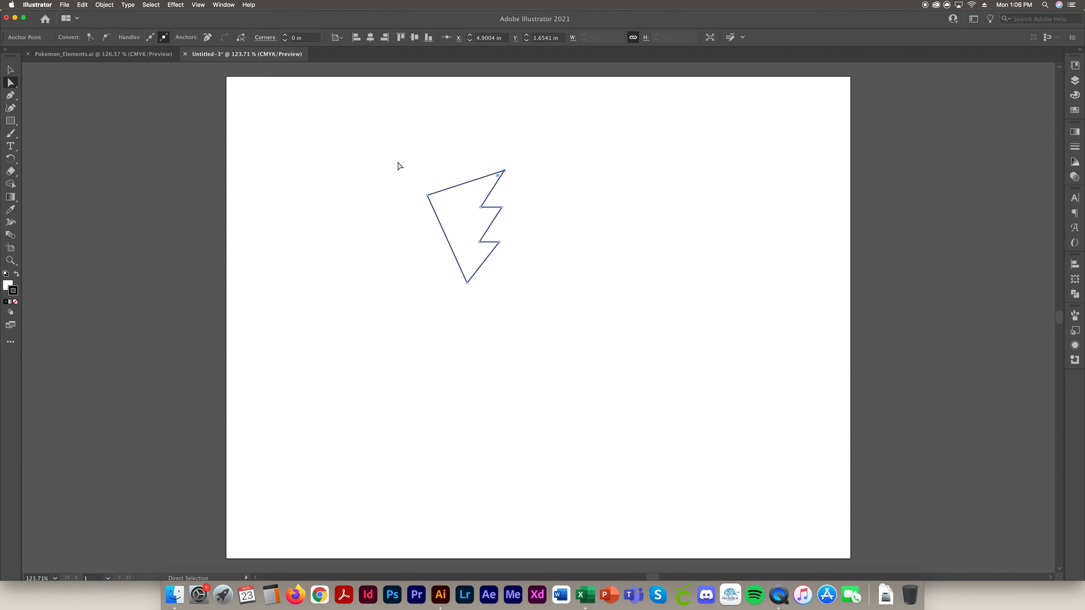
{"action": "left_click", "coordinate": [427, 195]}
{"action": "left_click", "coordinate": [416, 204]}
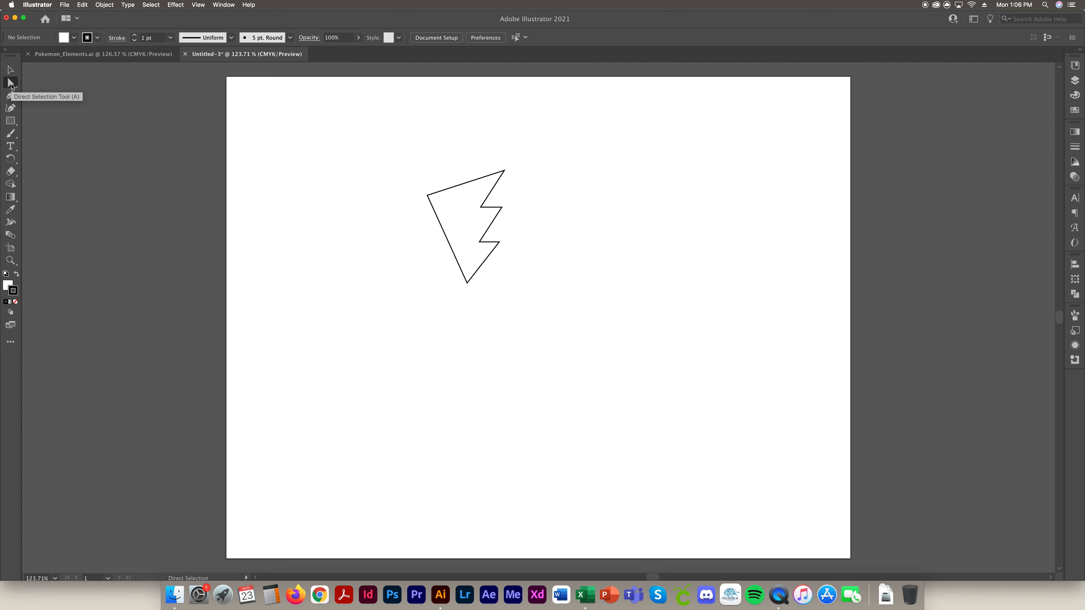
{"action": "left_click", "coordinate": [427, 195]}
{"action": "key", "text": "Delete"}
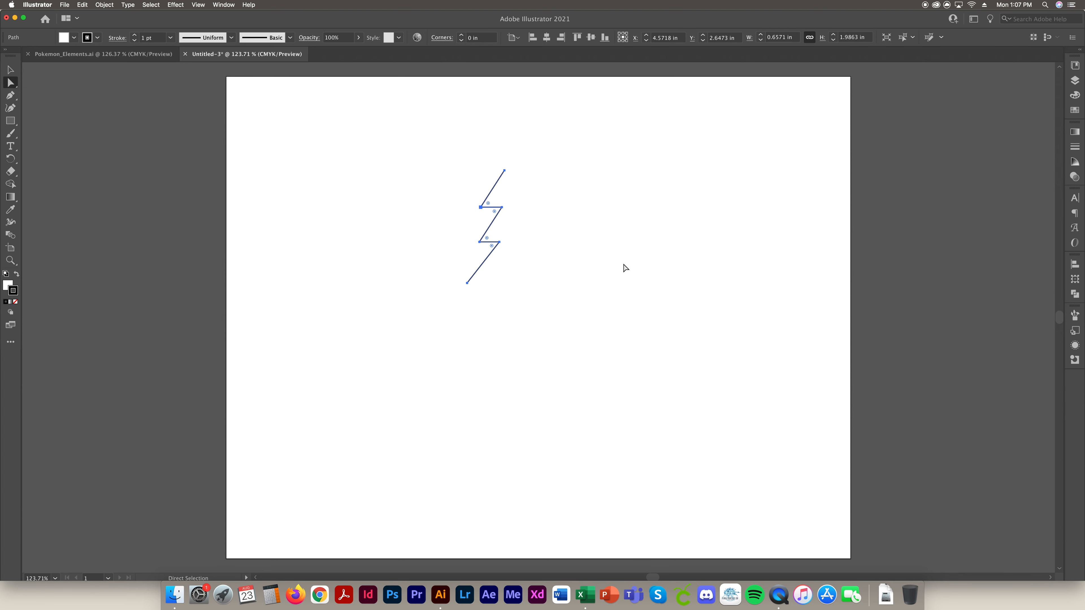
Step: Move the whole zigzag up and to the right with the Selection tool, to about X 5.11 in, Y 2.35 in
{"action": "left_click", "coordinate": [10, 70]}
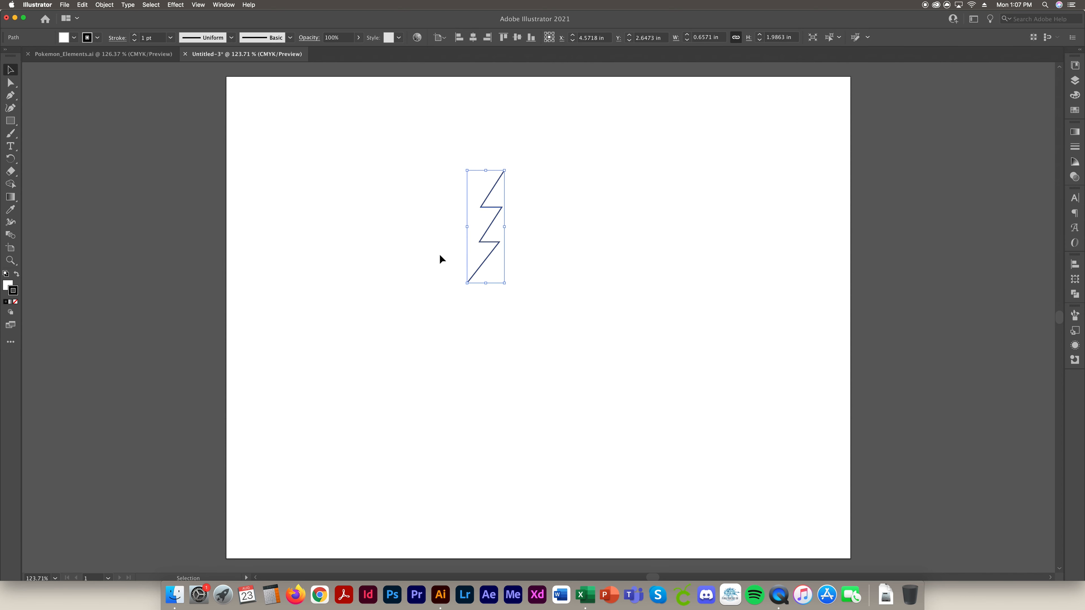
{"action": "left_click", "coordinate": [610, 305]}
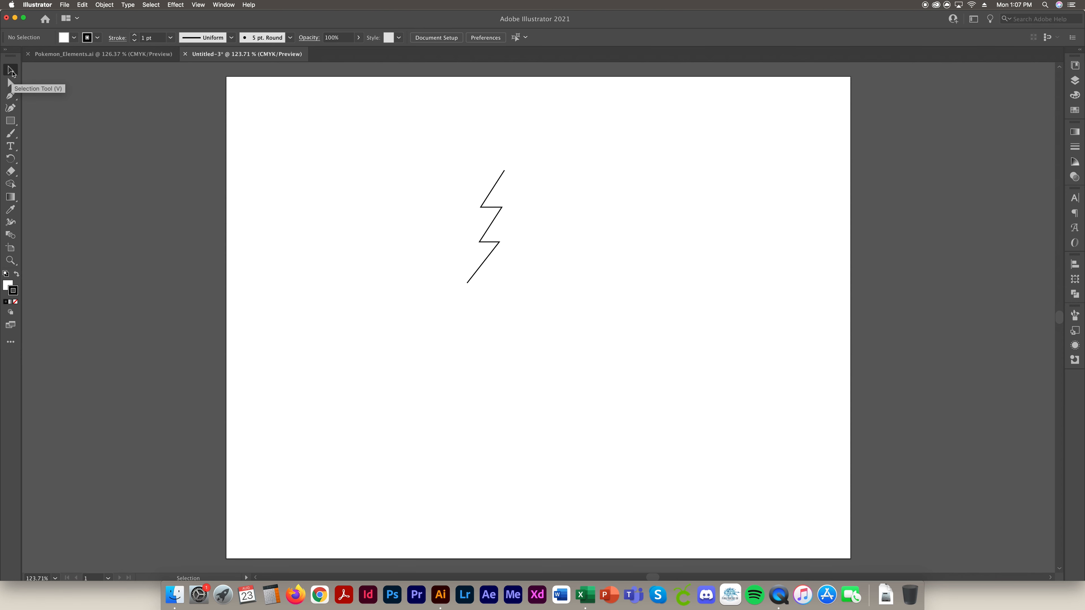
{"action": "left_click_drag", "start_coordinate": [494, 210], "coordinate": [523, 192]}
{"action": "left_click", "coordinate": [667, 237]}
Step: Select all of the zigzag's anchor points with the Direct Selection tool and shift the path slightly to the left
{"action": "left_click", "coordinate": [10, 84]}
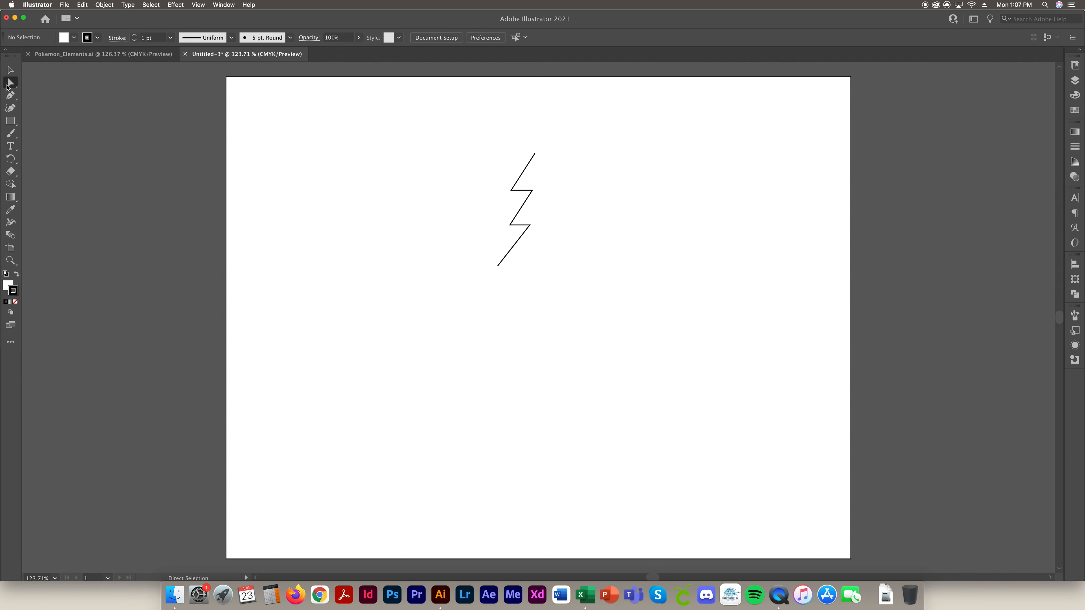
{"action": "left_click", "coordinate": [535, 155]}
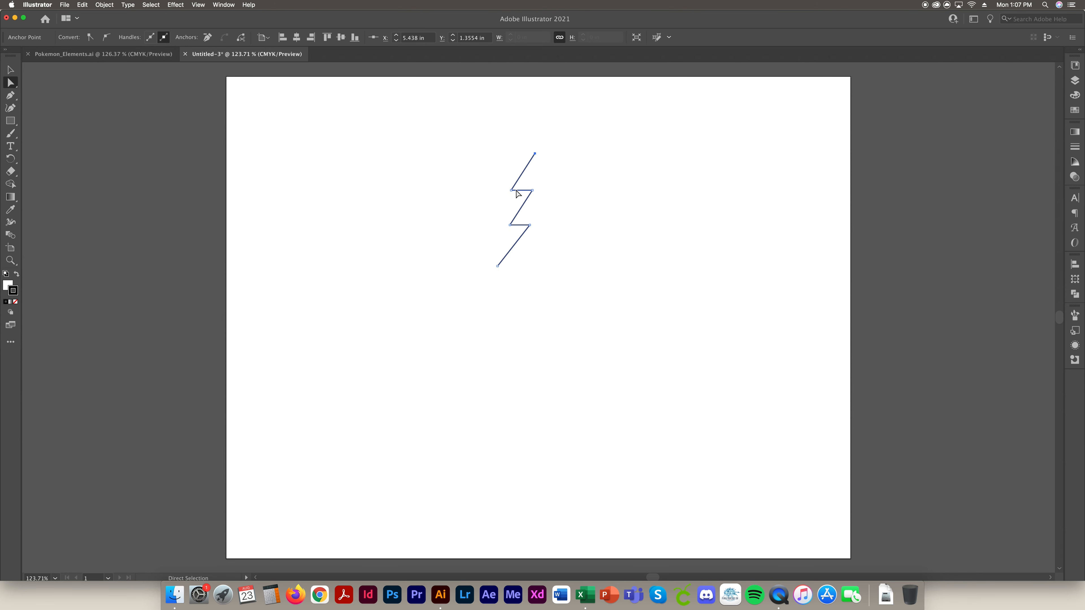
{"action": "left_click_drag", "start_coordinate": [472, 136], "coordinate": [572, 294]}
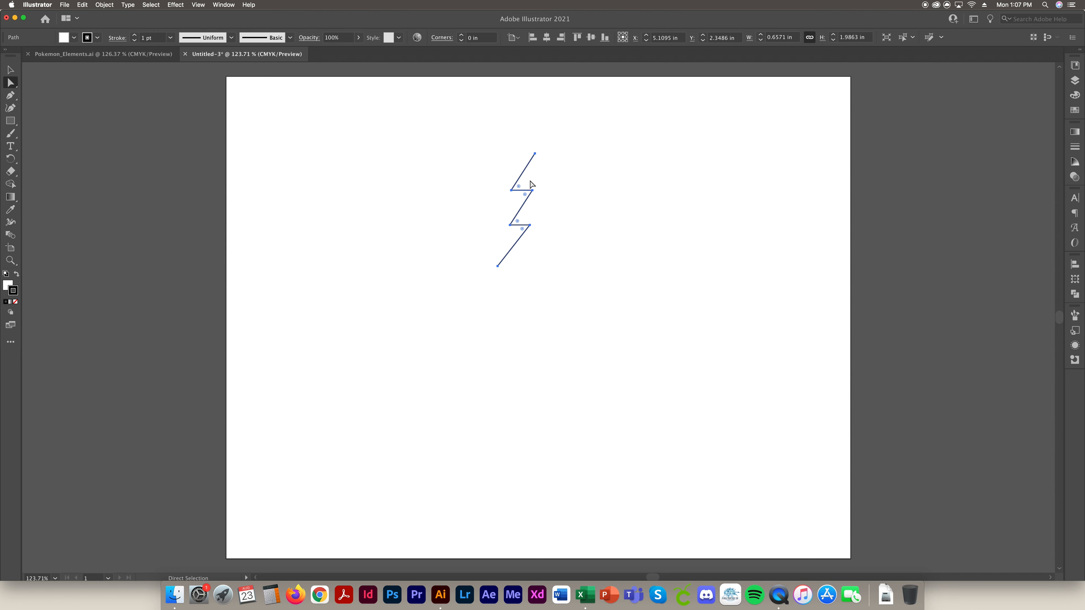
{"action": "left_click_drag", "start_coordinate": [520, 173], "coordinate": [498, 176]}
{"action": "left_click", "coordinate": [485, 137]}
Step: Move the whole zigzag back to the right with the Selection tool, to about X 5.07 in, Y 2.42 in
{"action": "left_click", "coordinate": [10, 69]}
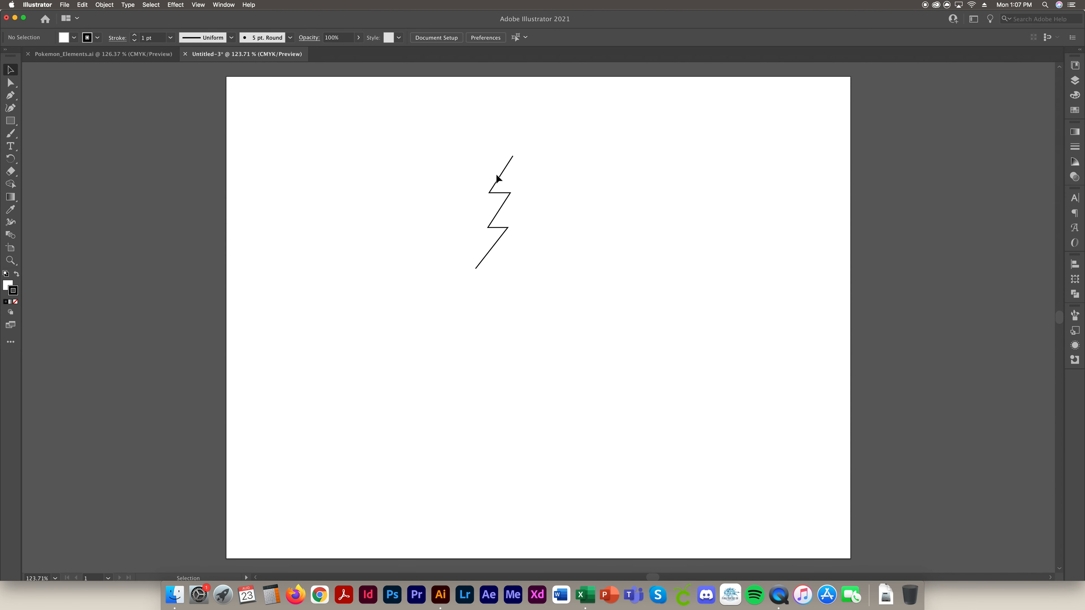
{"action": "left_click_drag", "start_coordinate": [520, 179], "coordinate": [519, 177]}
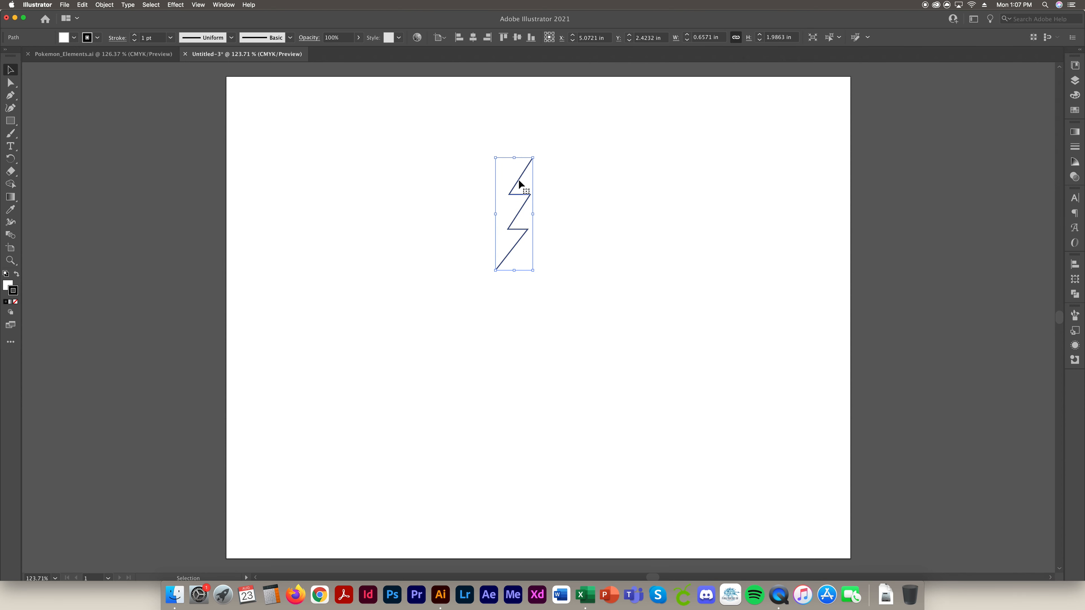
{"action": "left_click", "coordinate": [601, 190]}
Step: Copy the zigzag, paste it, and place the copy just left of the original at about X 4.43 in, Y 2.45 in
{"action": "left_click", "coordinate": [10, 82]}
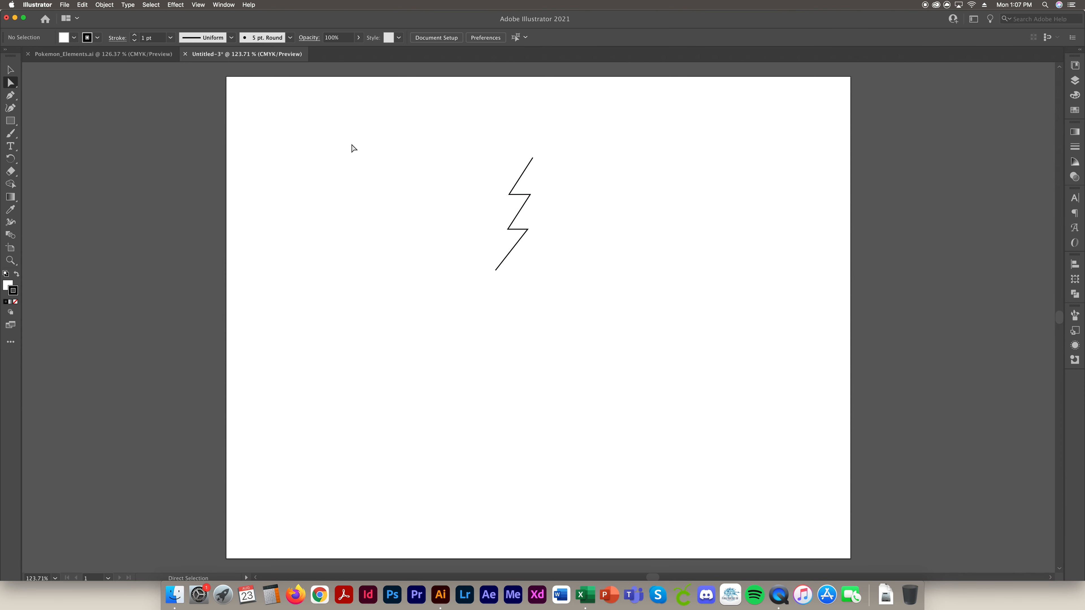
{"action": "left_click", "coordinate": [10, 70]}
{"action": "left_click", "coordinate": [524, 173]}
{"action": "key", "text": "a"}
{"action": "key", "text": "v"}
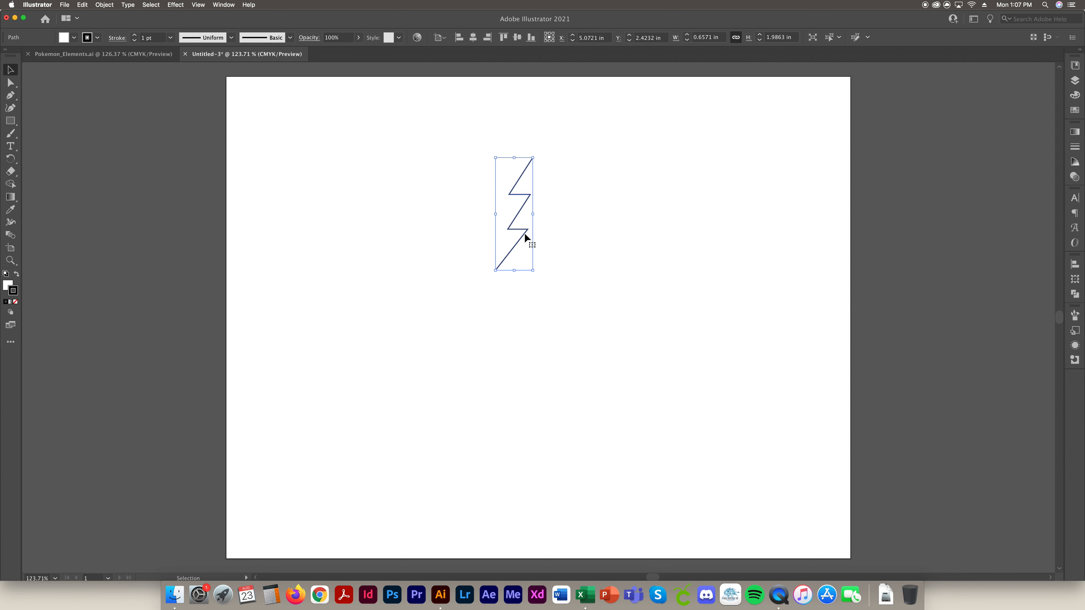
{"action": "key", "text": "super+c"}
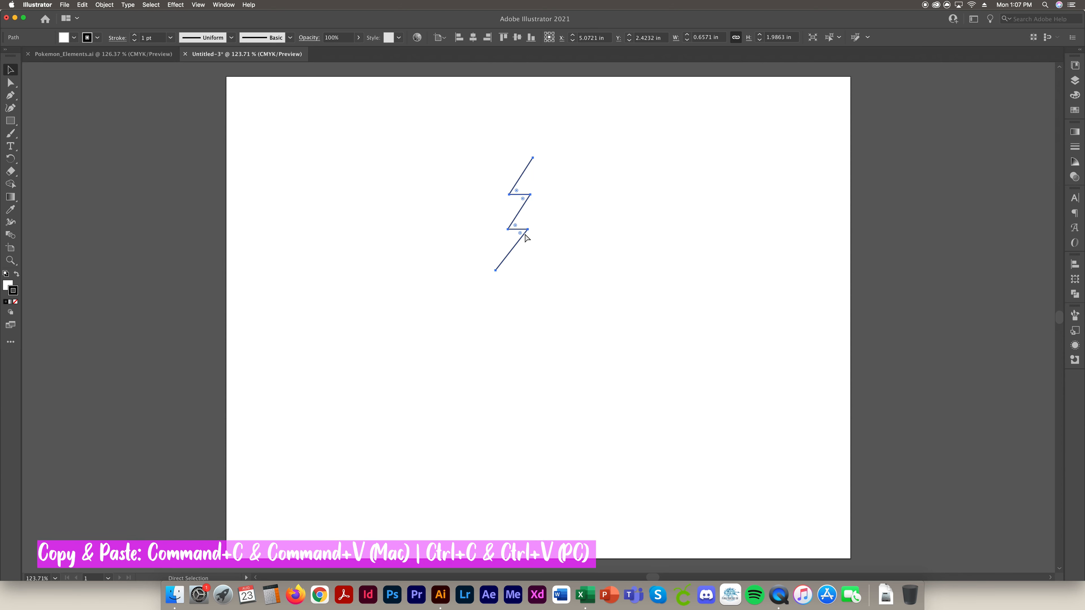
{"action": "key", "text": "super+v"}
{"action": "left_click_drag", "start_coordinate": [543, 276], "coordinate": [481, 174]}
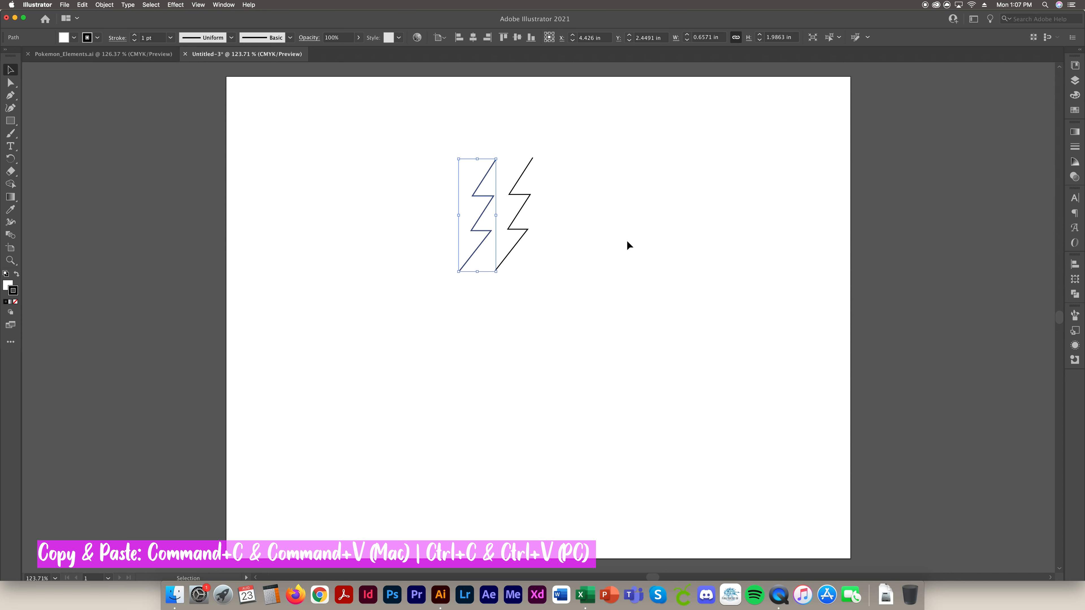
{"action": "left_click", "coordinate": [572, 245]}
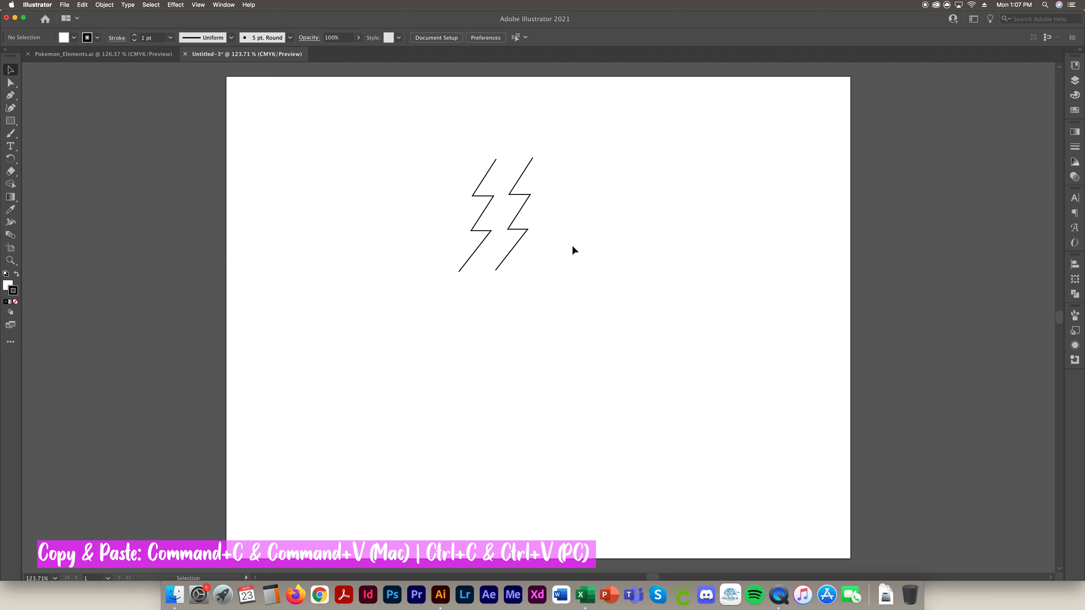
Step: Look through the context commands for the right zigzag and the available copy and paste commands
{"action": "left_click", "coordinate": [481, 246]}
{"action": "left_click", "coordinate": [521, 233], "text": "shift"}
{"action": "left_click", "coordinate": [542, 233]}
{"action": "left_click", "coordinate": [517, 241]}
{"action": "right_click", "coordinate": [514, 221]}
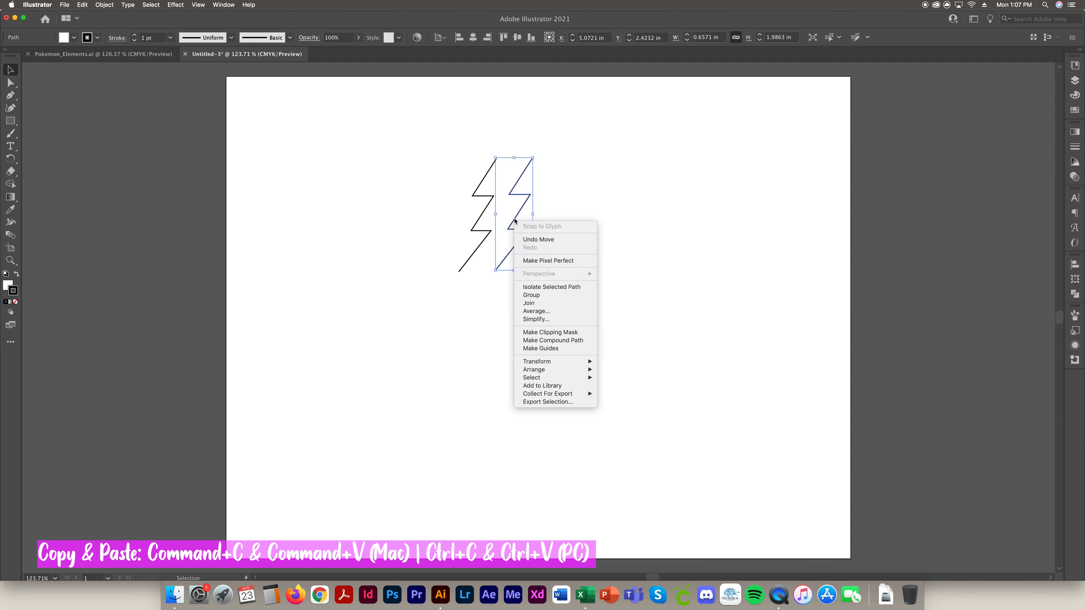
{"action": "left_click", "coordinate": [594, 194]}
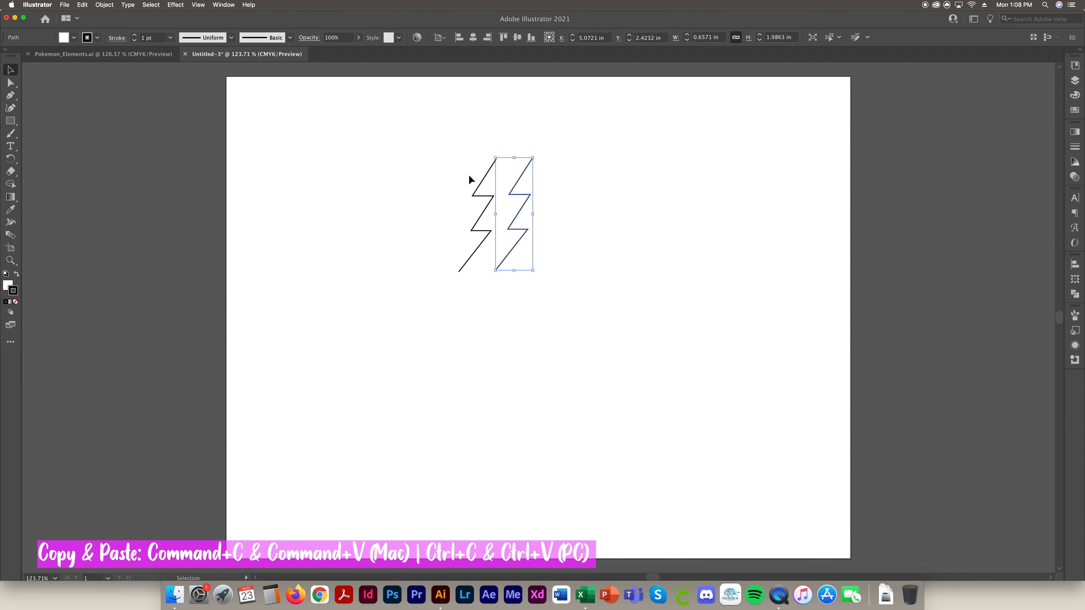
{"action": "left_click", "coordinate": [90, 4]}
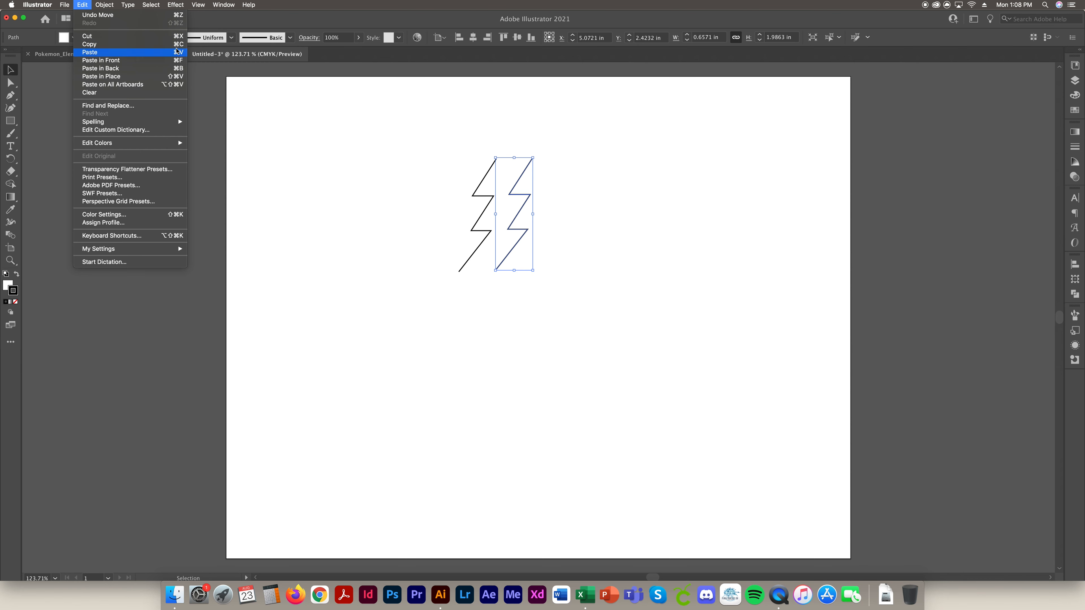
{"action": "left_click", "coordinate": [719, 274]}
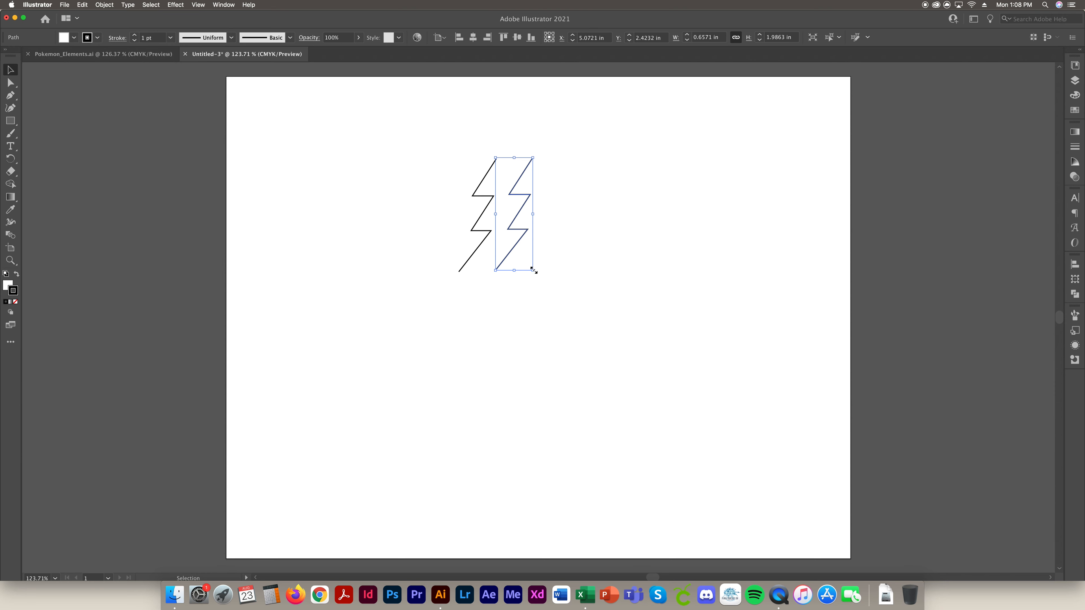
Step: Nudge the right zigzag slightly closer to its copy and deselect it
{"action": "left_click", "coordinate": [589, 273]}
{"action": "left_click_drag", "start_coordinate": [518, 230], "coordinate": [517, 229]}
{"action": "left_click", "coordinate": [627, 274]}
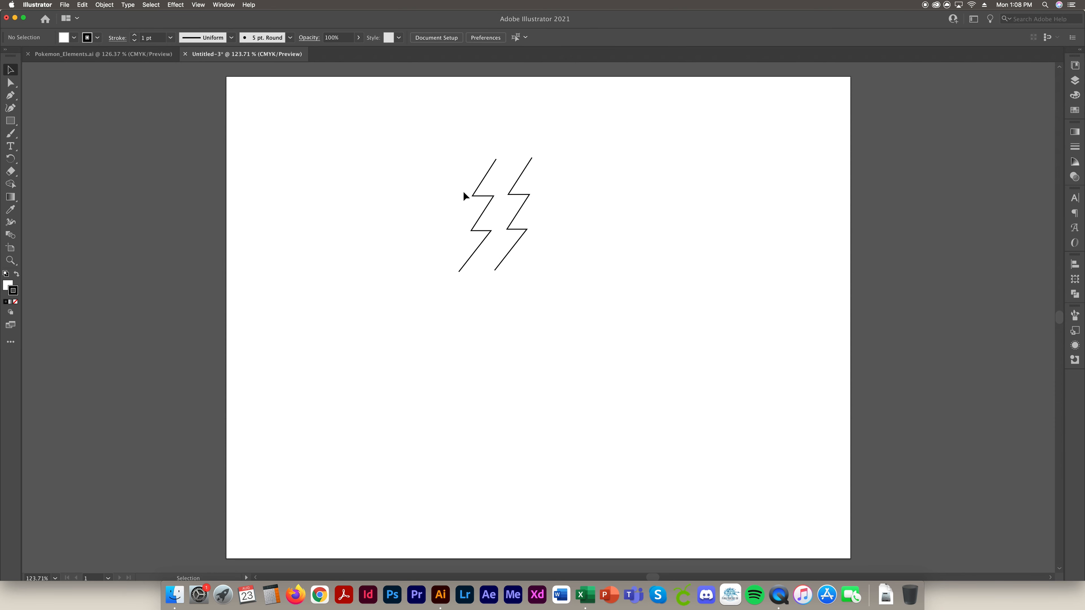
{"action": "left_click", "coordinate": [514, 196]}
{"action": "left_click", "coordinate": [638, 218]}
Step: Move the right zigzag's lower endpoint onto the left zigzag's lower endpoint with the Direct Selection tool
{"action": "left_click", "coordinate": [11, 83]}
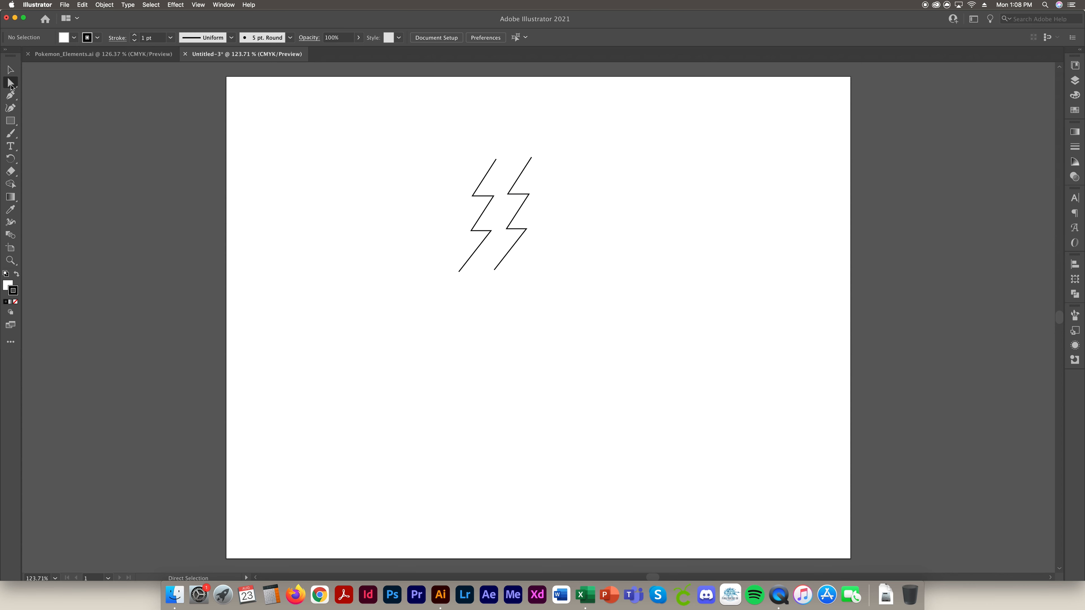
{"action": "left_click_drag", "start_coordinate": [494, 270], "coordinate": [459, 274]}
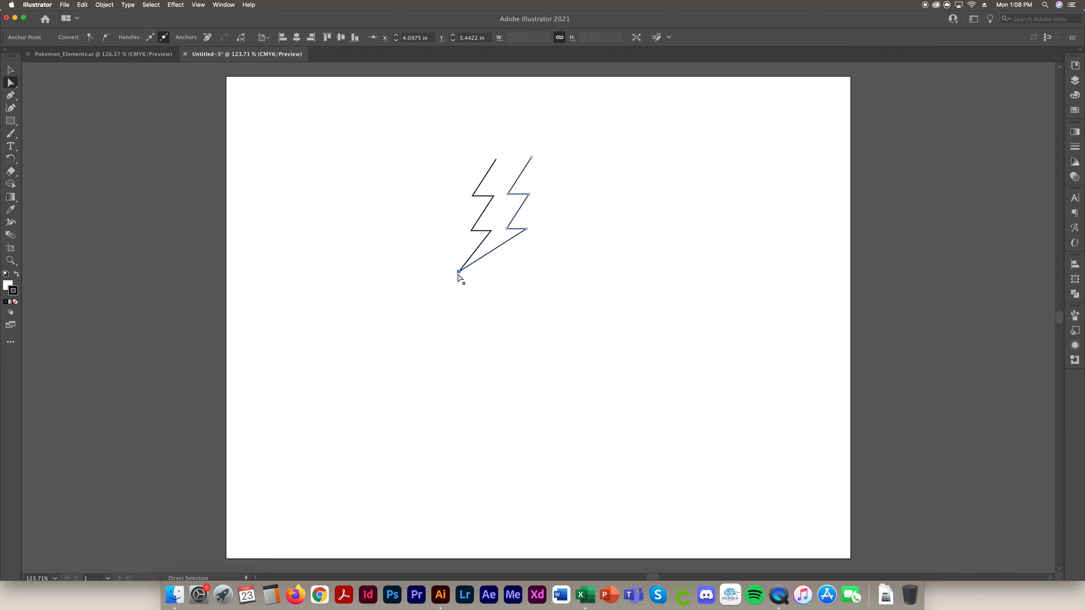
Step: Join the overlapping lower endpoints of the two zigzags into a single path
{"action": "left_click", "coordinate": [501, 289]}
{"action": "left_click_drag", "start_coordinate": [440, 262], "coordinate": [487, 284]}
{"action": "left_click", "coordinate": [428, 274]}
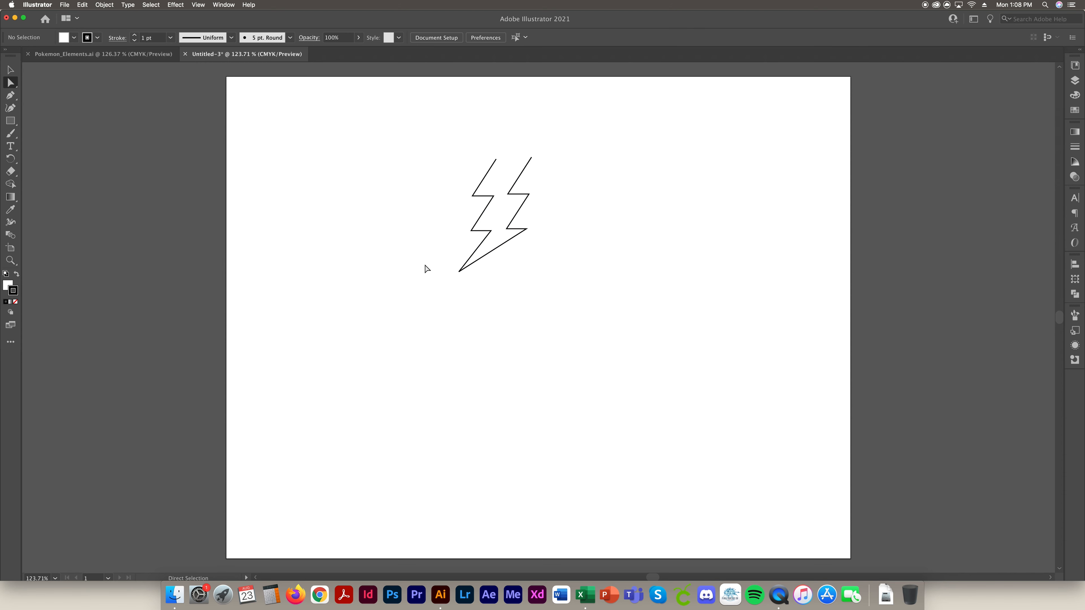
{"action": "left_click_drag", "start_coordinate": [423, 262], "coordinate": [500, 285]}
{"action": "left_click_drag", "start_coordinate": [500, 285], "coordinate": [503, 287]}
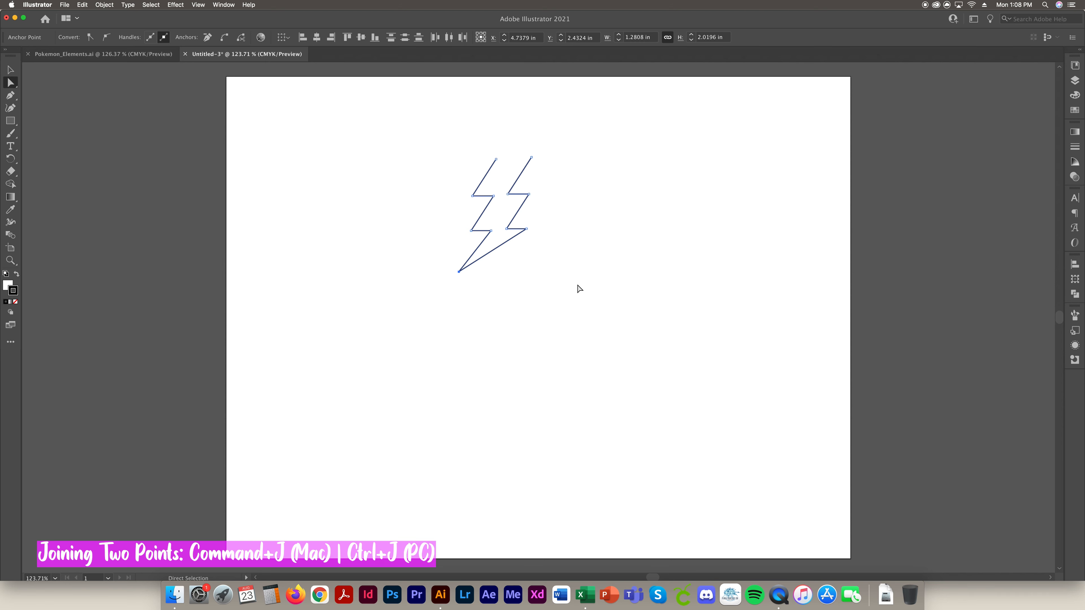
{"action": "key", "text": "super+j"}
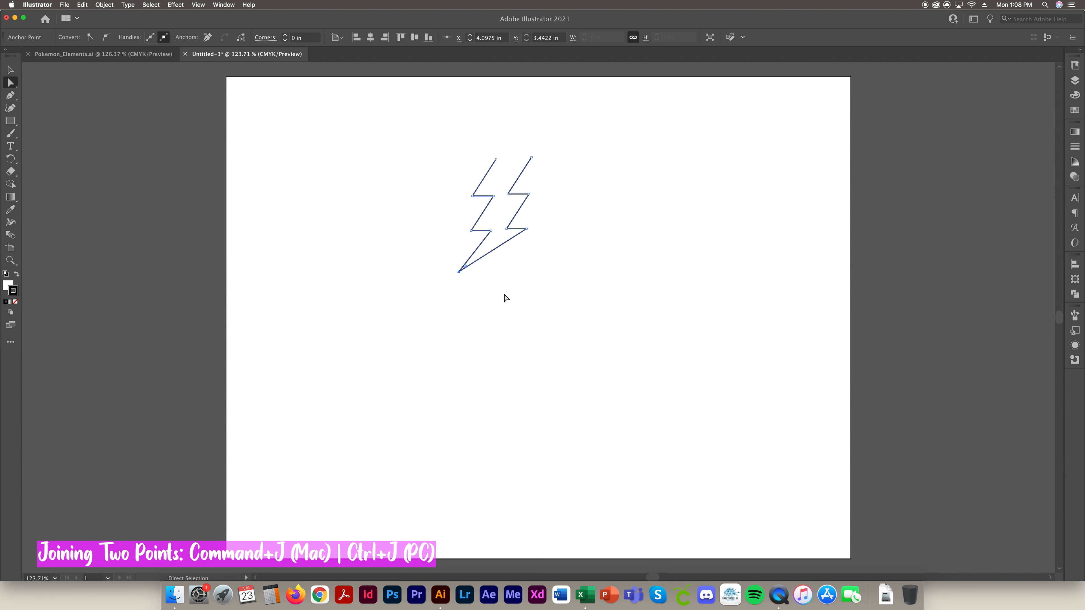
{"action": "left_click", "coordinate": [551, 308]}
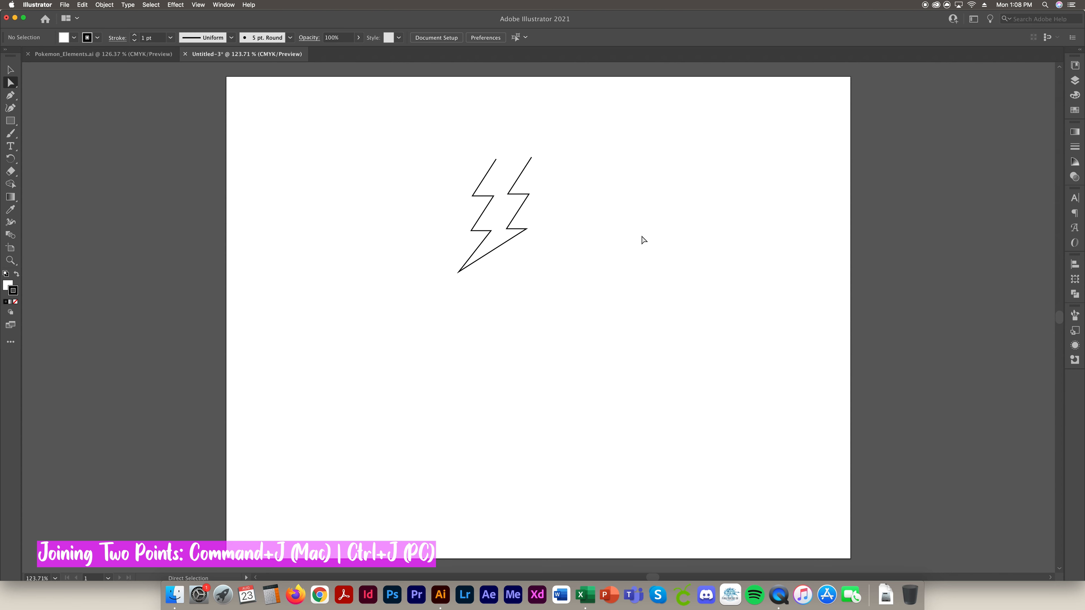
Step: Try a red fill on the joined zigzag path and undo it
{"action": "left_click", "coordinate": [493, 164]}
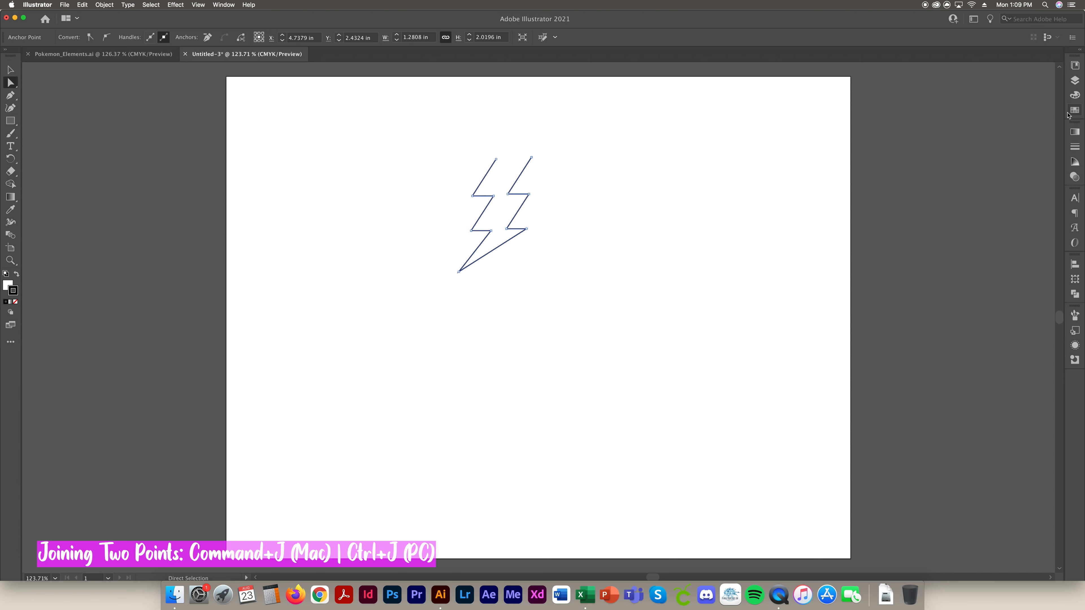
{"action": "left_click", "coordinate": [1072, 111]}
{"action": "left_click", "coordinate": [939, 75]}
{"action": "left_click", "coordinate": [965, 94]}
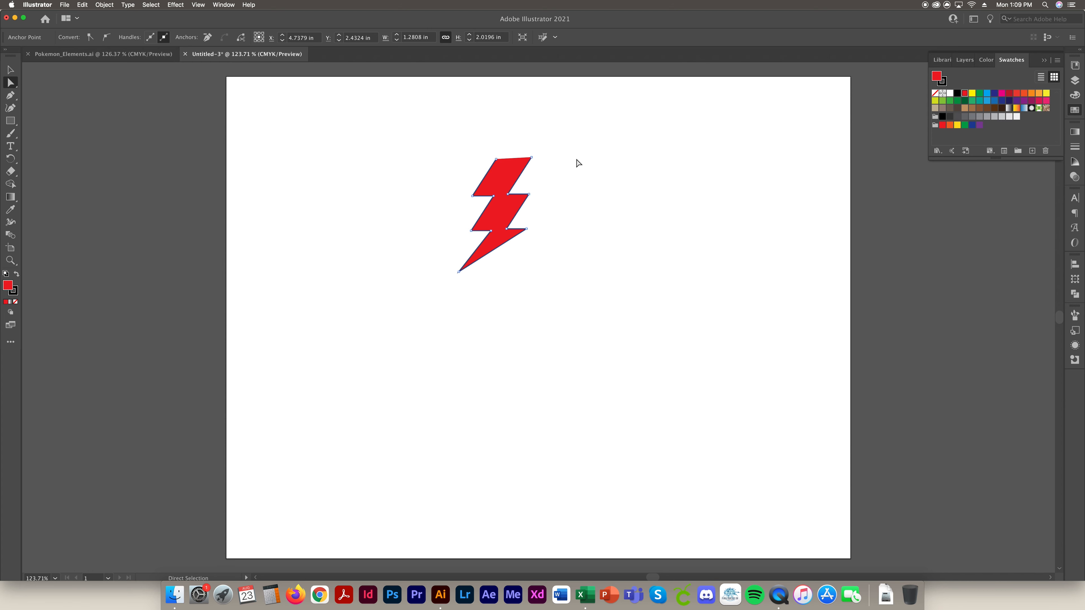
{"action": "key", "text": "super+z"}
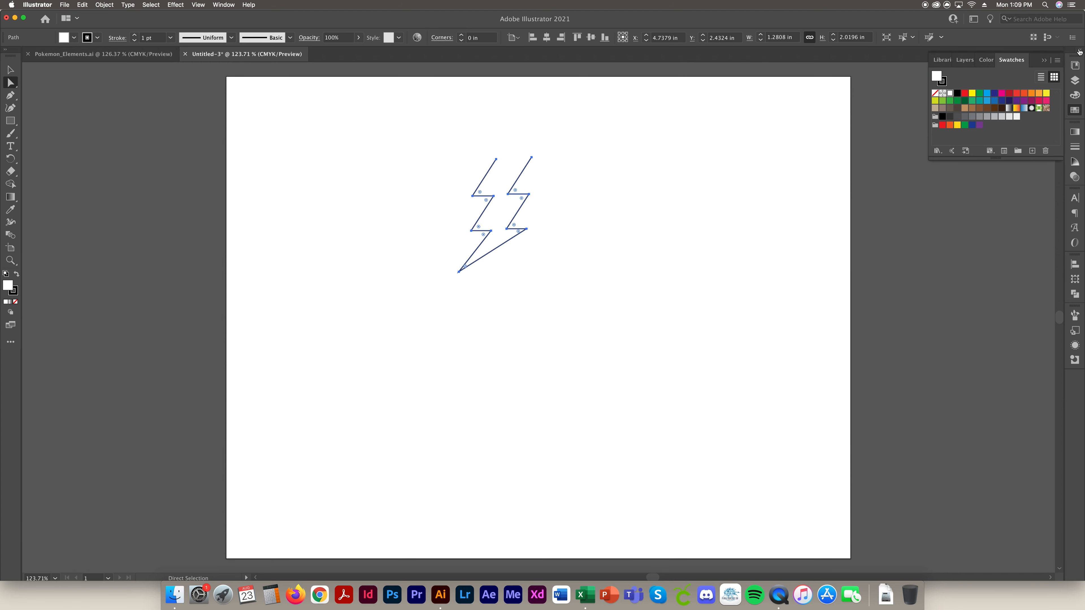
{"action": "left_click", "coordinate": [1042, 61]}
{"action": "left_click", "coordinate": [598, 221]}
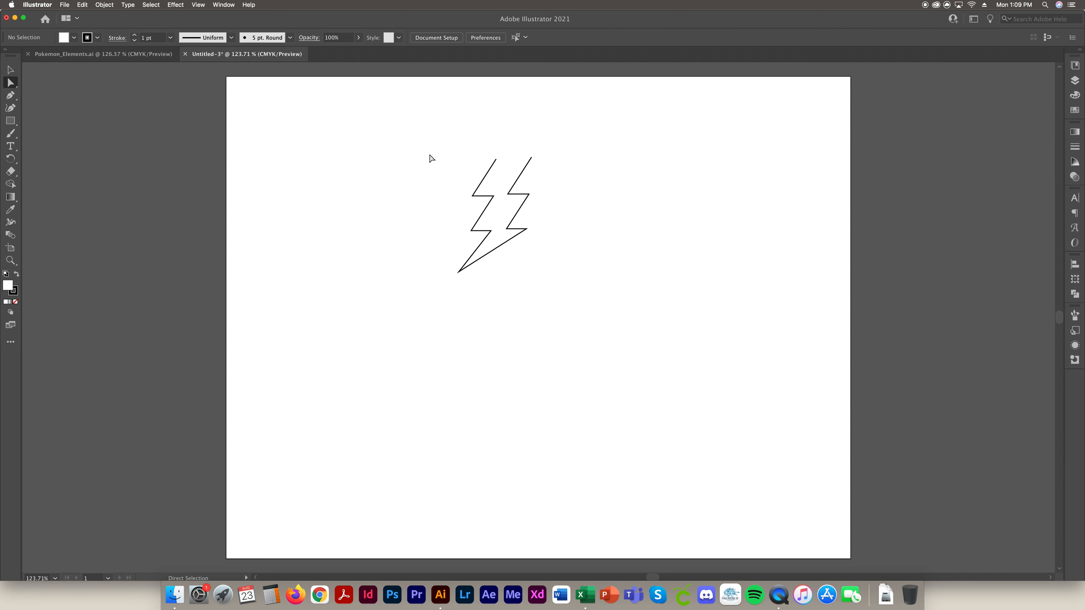
Step: Join the two open upper endpoints of the zigzags to close the lightning bolt
{"action": "left_click", "coordinate": [495, 161]}
{"action": "left_click", "coordinate": [532, 159], "text": "shift"}
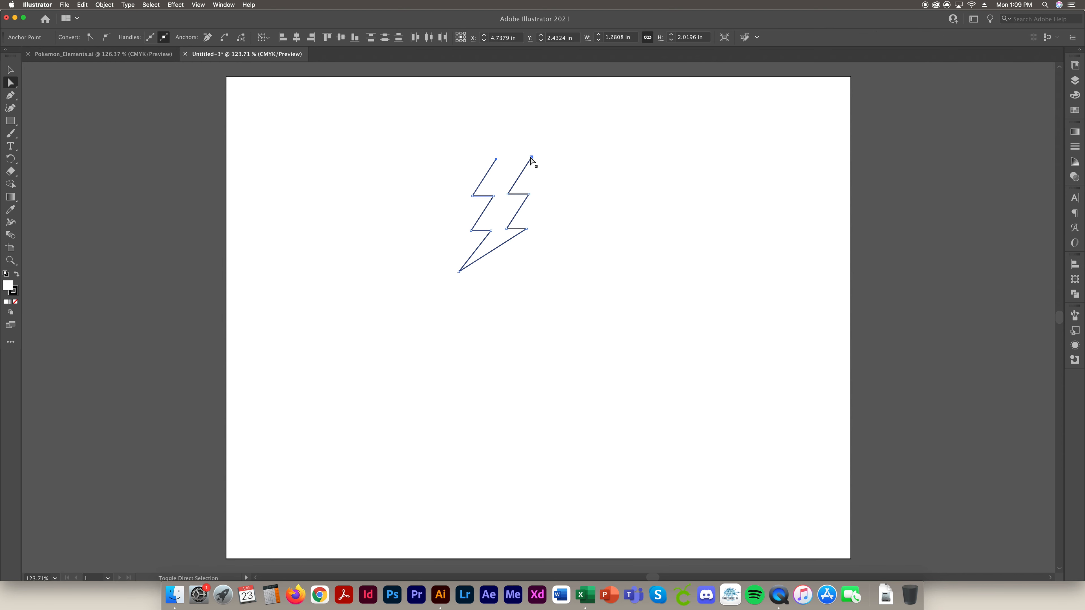
{"action": "left_click", "coordinate": [506, 146]}
{"action": "left_click", "coordinate": [496, 160]}
{"action": "left_click", "coordinate": [533, 159], "text": "shift"}
{"action": "key", "text": "super+j"}
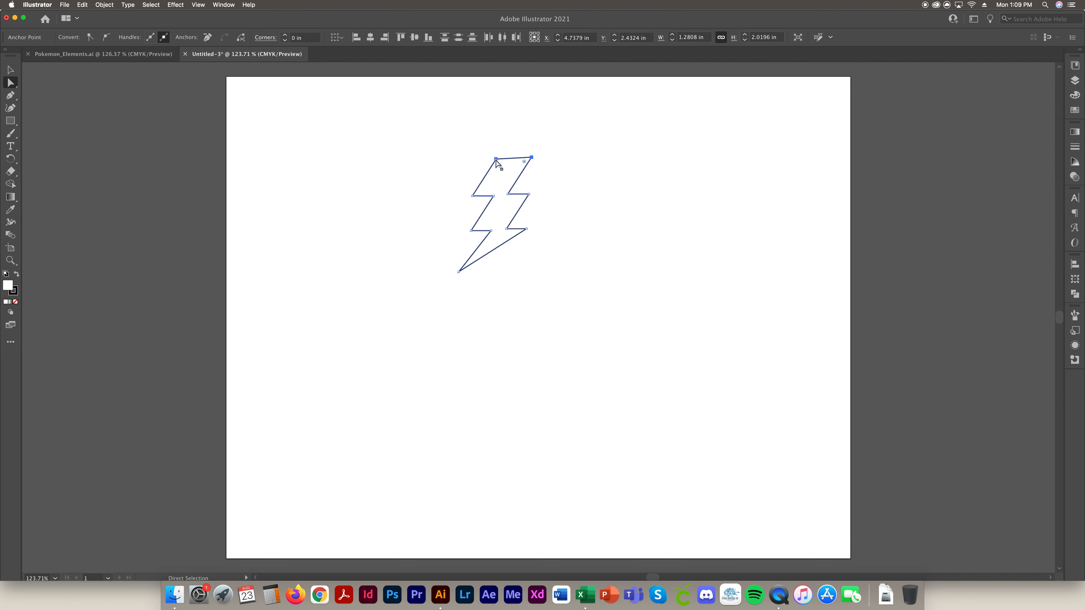
Step: Align the bolt's two upper corner points vertically to the top so the upper edge is level
{"action": "left_click", "coordinate": [1074, 265]}
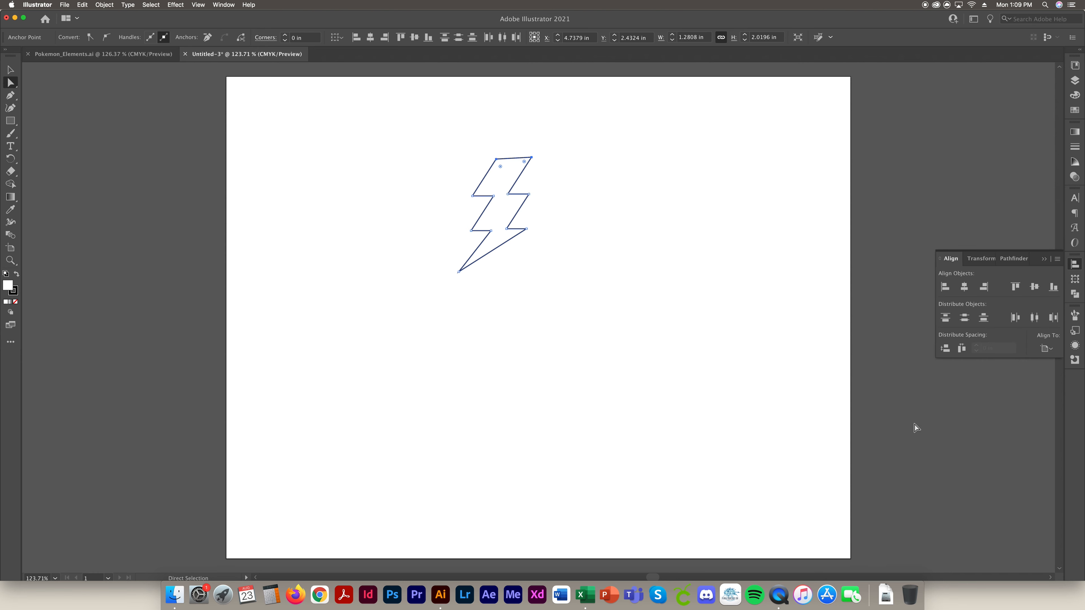
{"action": "left_click", "coordinate": [1016, 286]}
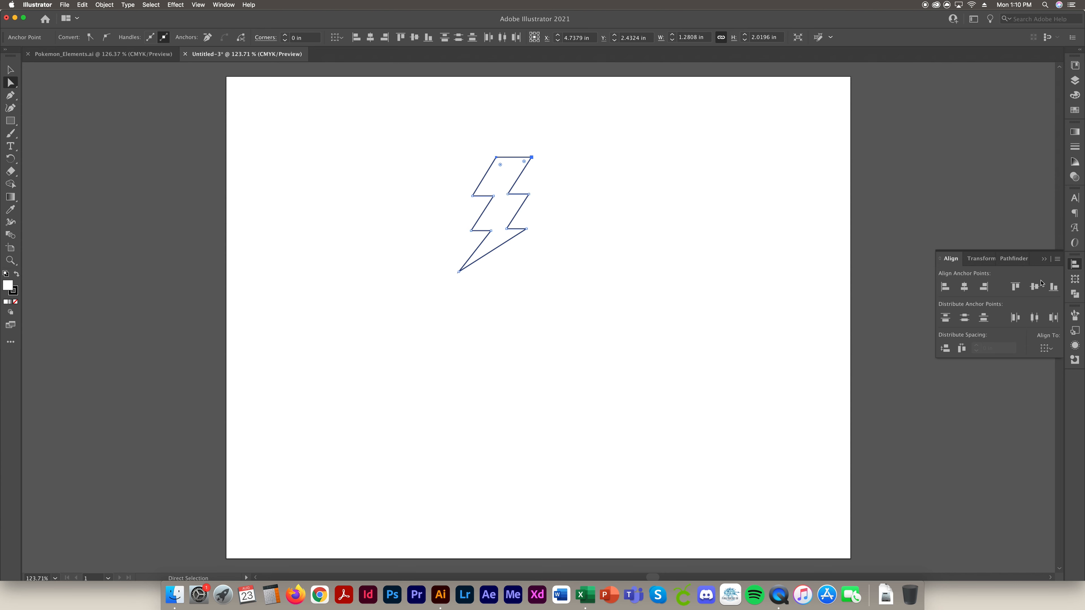
{"action": "left_click", "coordinate": [1043, 260]}
{"action": "left_click", "coordinate": [722, 234]}
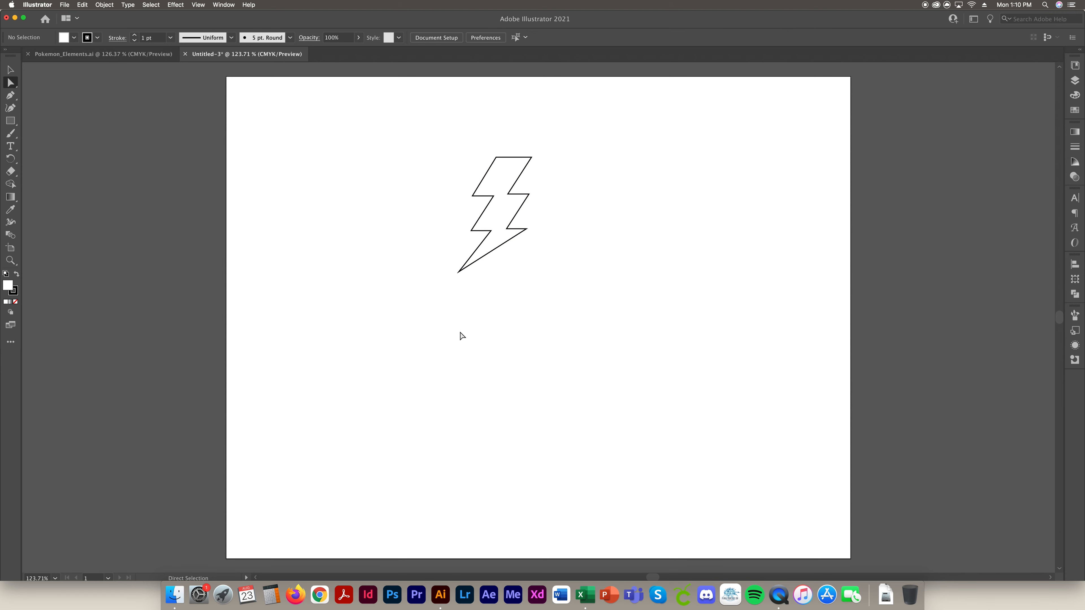
Step: Move the bolt's lower tip slightly right, narrowing the bolt to about 1.11 in wide
{"action": "left_click_drag", "start_coordinate": [458, 272], "coordinate": [468, 273]}
{"action": "left_click", "coordinate": [568, 282]}
{"action": "left_click", "coordinate": [483, 202]}
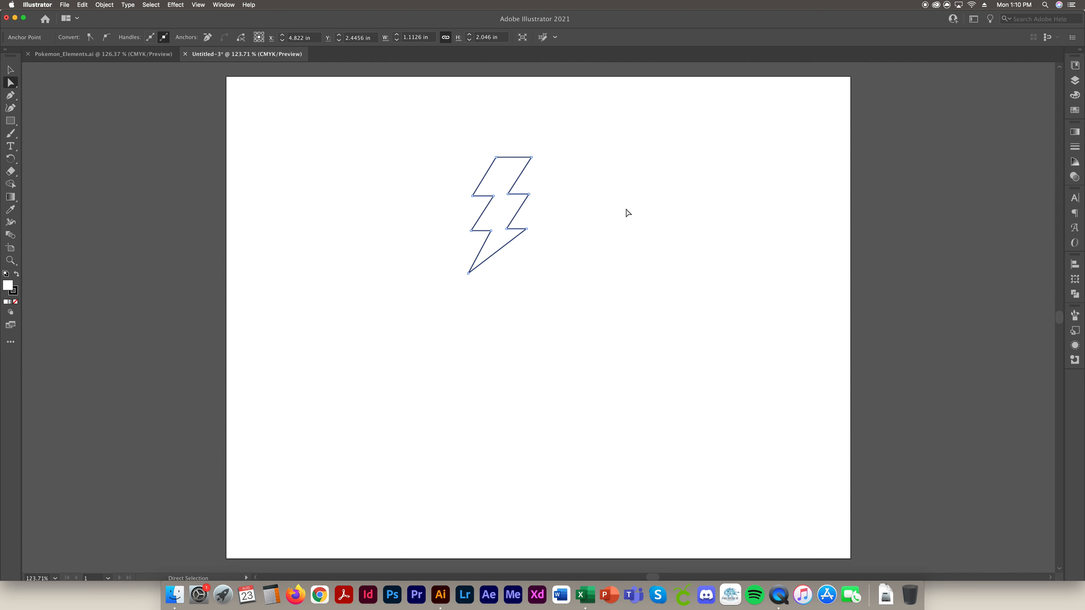
Step: Try rounding all of the bolt's corners at once to about 0.07 in with Direct Selection, and undo it
{"action": "left_click", "coordinate": [496, 159]}
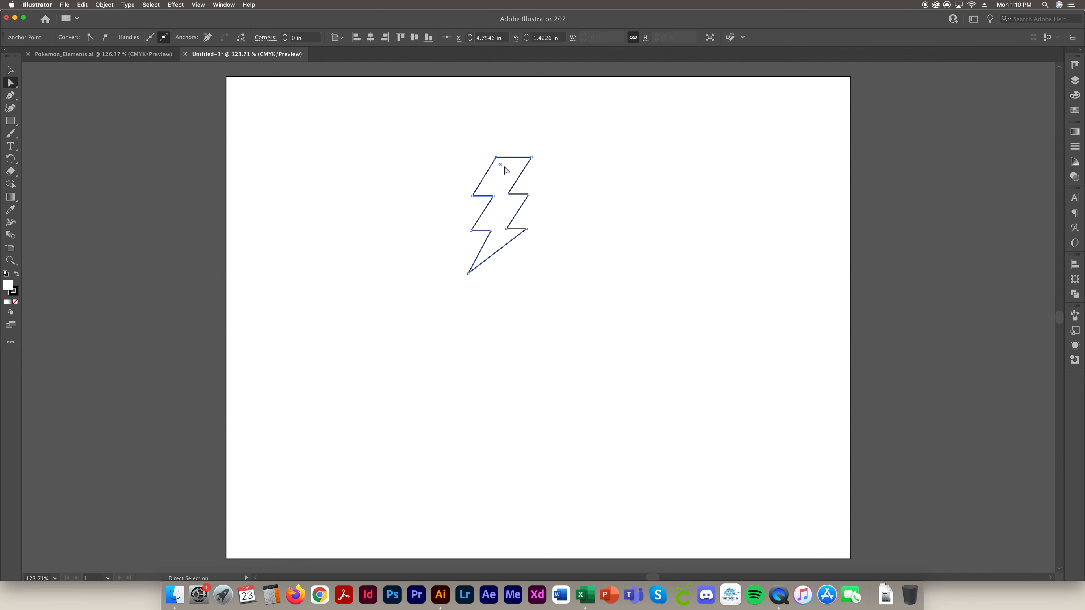
{"action": "left_click", "coordinate": [11, 70]}
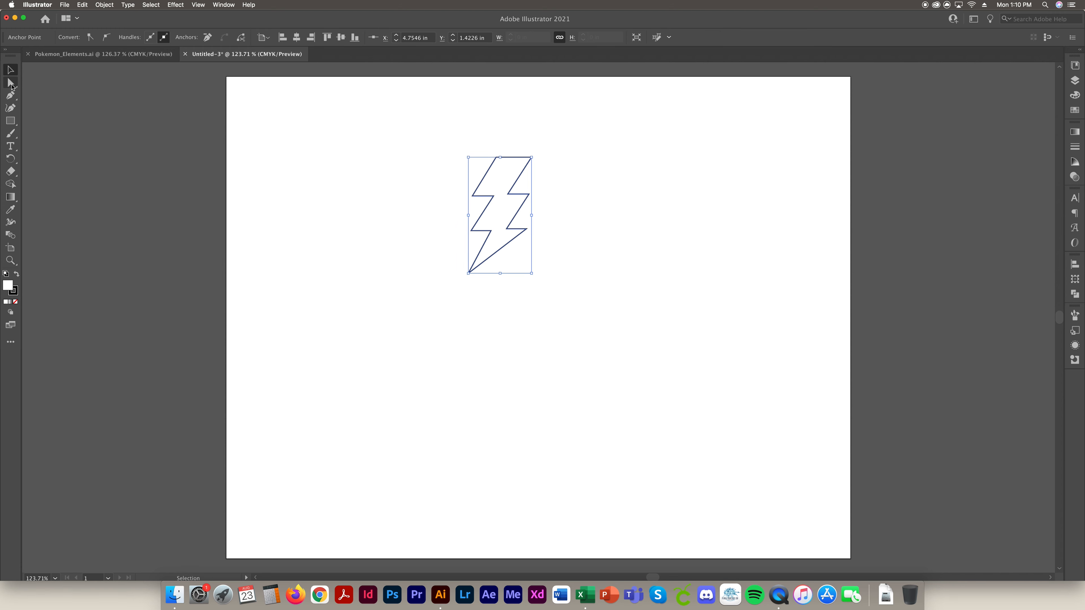
{"action": "left_click", "coordinate": [10, 83]}
{"action": "left_click_drag", "start_coordinate": [451, 134], "coordinate": [597, 306]}
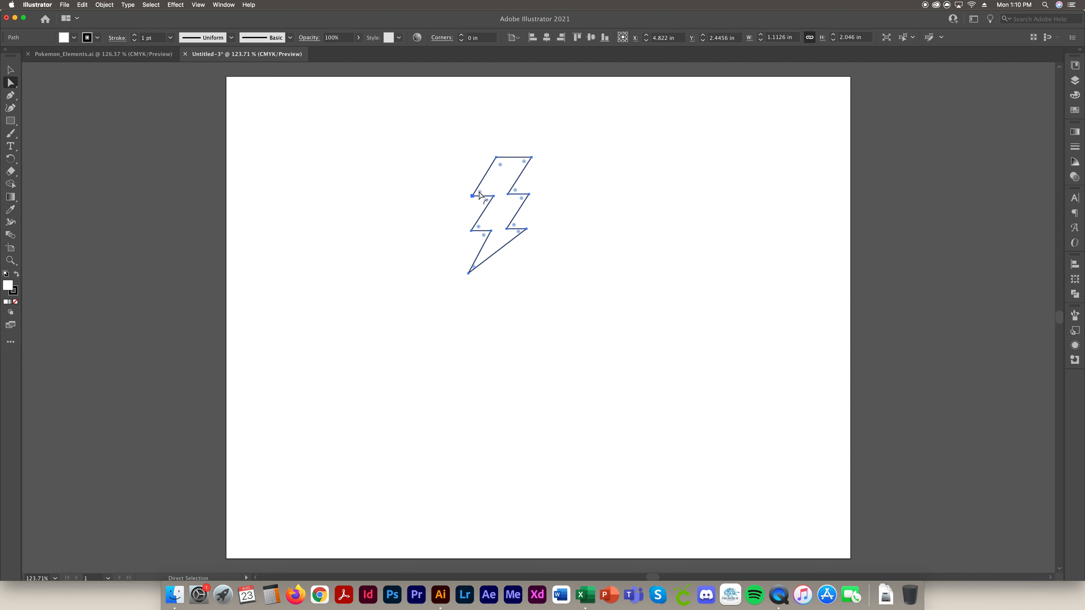
{"action": "left_click_drag", "start_coordinate": [480, 192], "coordinate": [481, 193]}
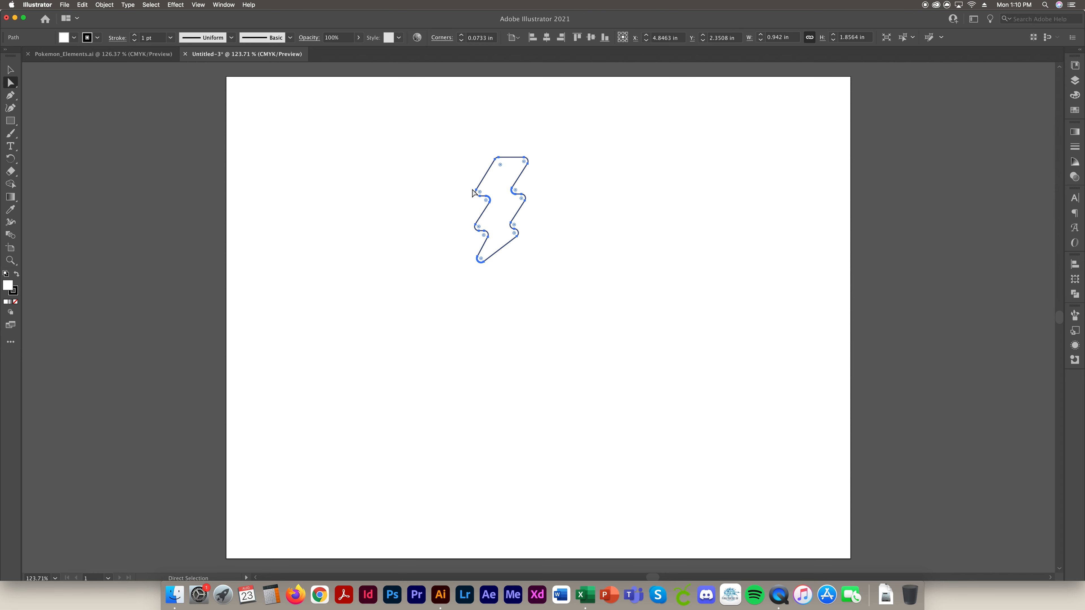
{"action": "key", "text": "super+z"}
{"action": "left_click", "coordinate": [683, 209]}
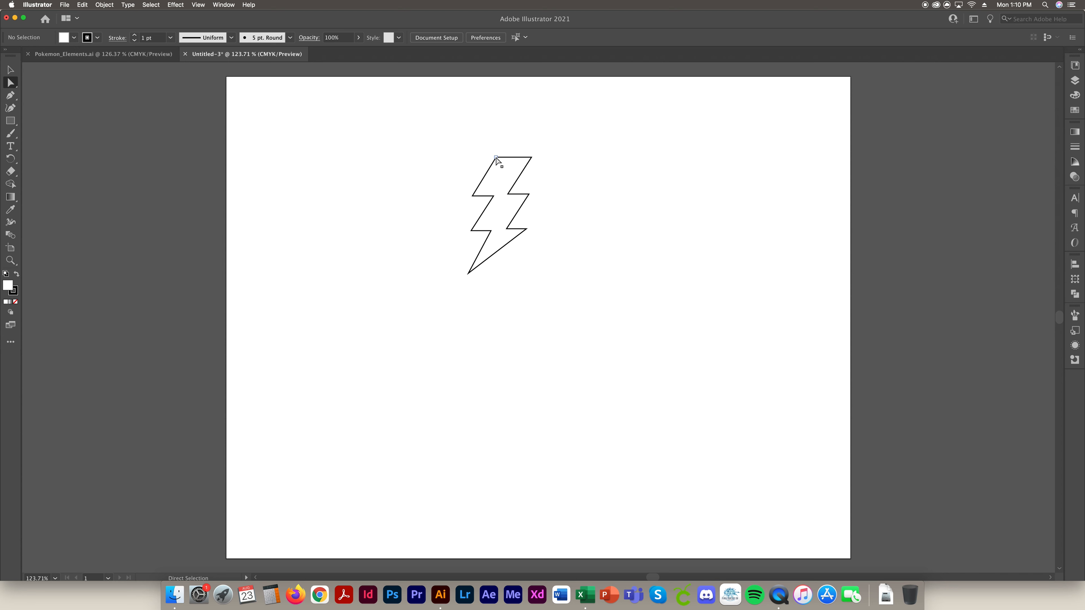
Step: Try rounding the bolt's upper-left corner to about 0.24 in and also its lower tip, and undo both
{"action": "left_click", "coordinate": [496, 157]}
{"action": "left_click_drag", "start_coordinate": [501, 169], "coordinate": [504, 173]}
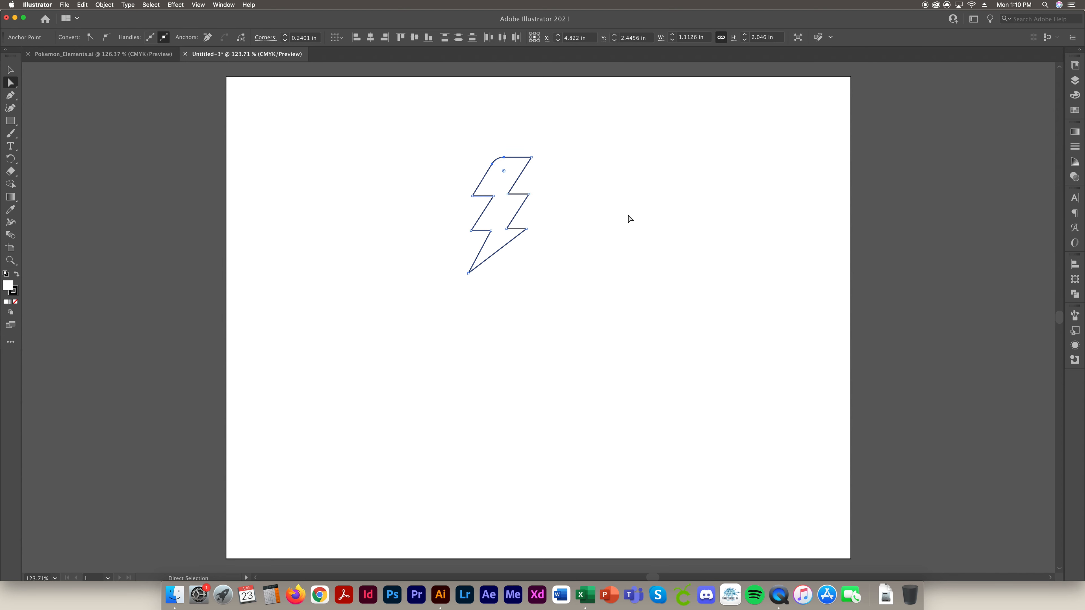
{"action": "left_click", "coordinate": [630, 219]}
{"action": "left_click", "coordinate": [470, 271]}
{"action": "left_click_drag", "start_coordinate": [472, 266], "coordinate": [479, 257]}
{"action": "left_click", "coordinate": [607, 281]}
{"action": "key", "text": "super+z"}
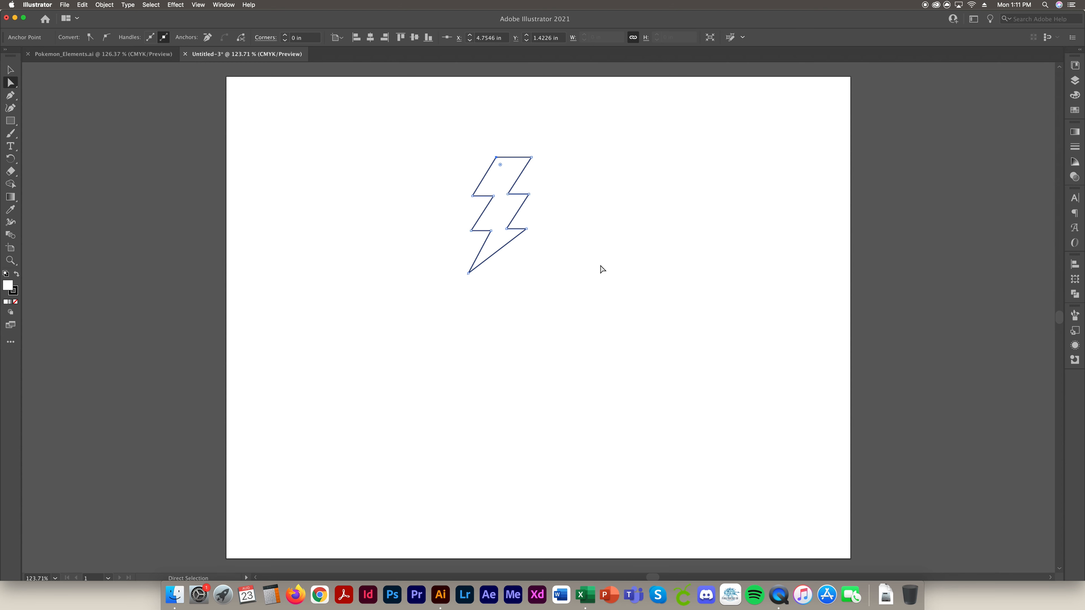
{"action": "left_click", "coordinate": [679, 261]}
Step: Move the whole bolt to the upper-left area of the artboard and deselect it
{"action": "left_click", "coordinate": [10, 70]}
{"action": "left_click_drag", "start_coordinate": [515, 162], "coordinate": [379, 141]}
{"action": "left_click", "coordinate": [538, 203]}
Step: Shift the bolt's lower tip slightly right and down with the Direct Selection tool
{"action": "left_click", "coordinate": [10, 82]}
{"action": "left_click_drag", "start_coordinate": [326, 253], "coordinate": [332, 255]}
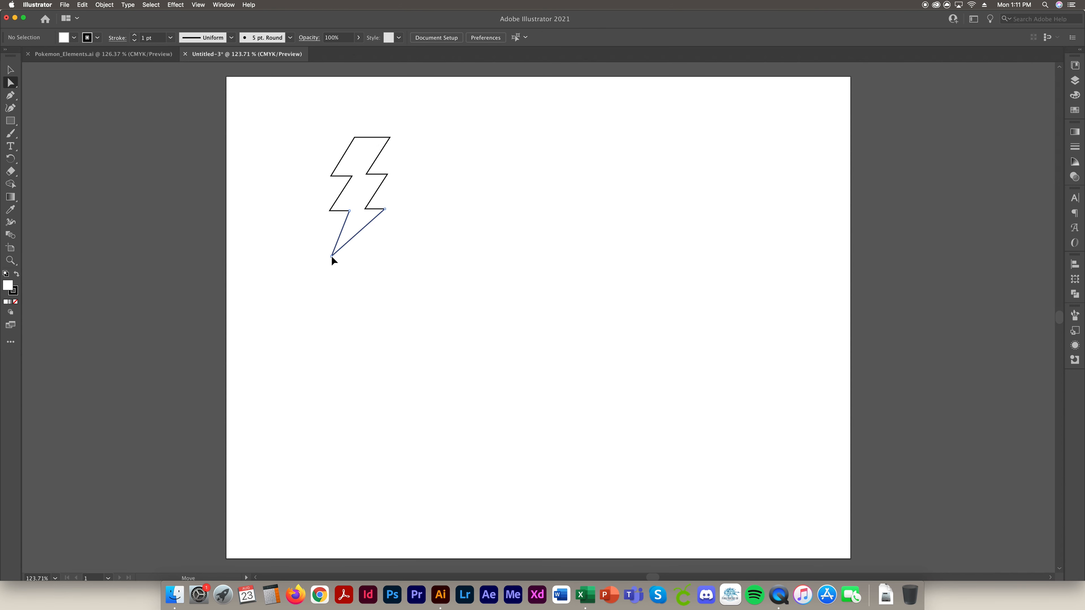
{"action": "left_click", "coordinate": [445, 254]}
Step: Select the whole bolt and open the Stroke settings
{"action": "left_click", "coordinate": [9, 70]}
{"action": "left_click", "coordinate": [388, 139]}
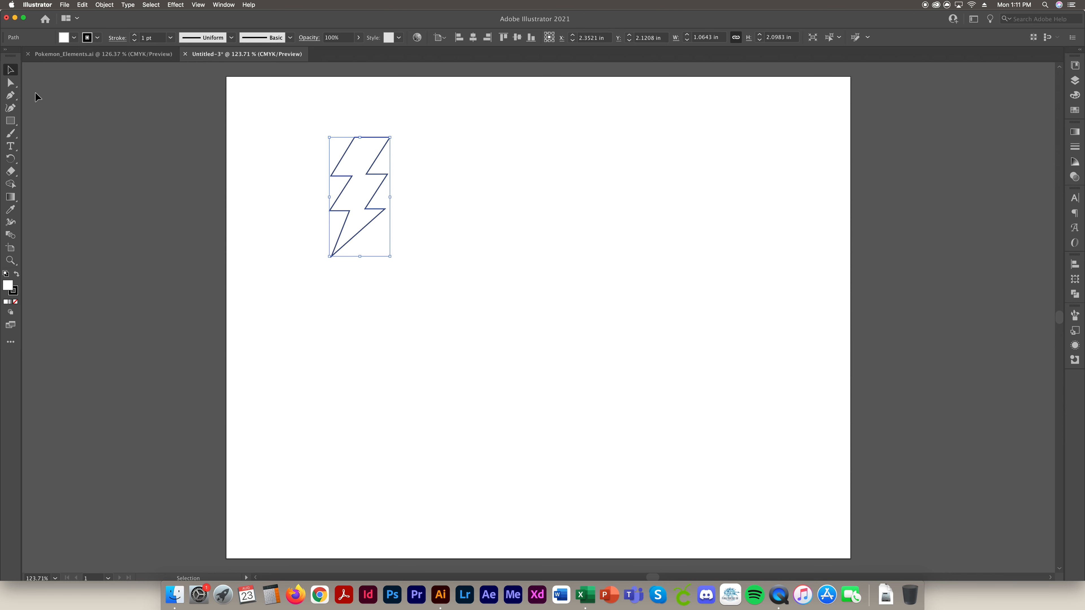
{"action": "left_click", "coordinate": [1075, 147]}
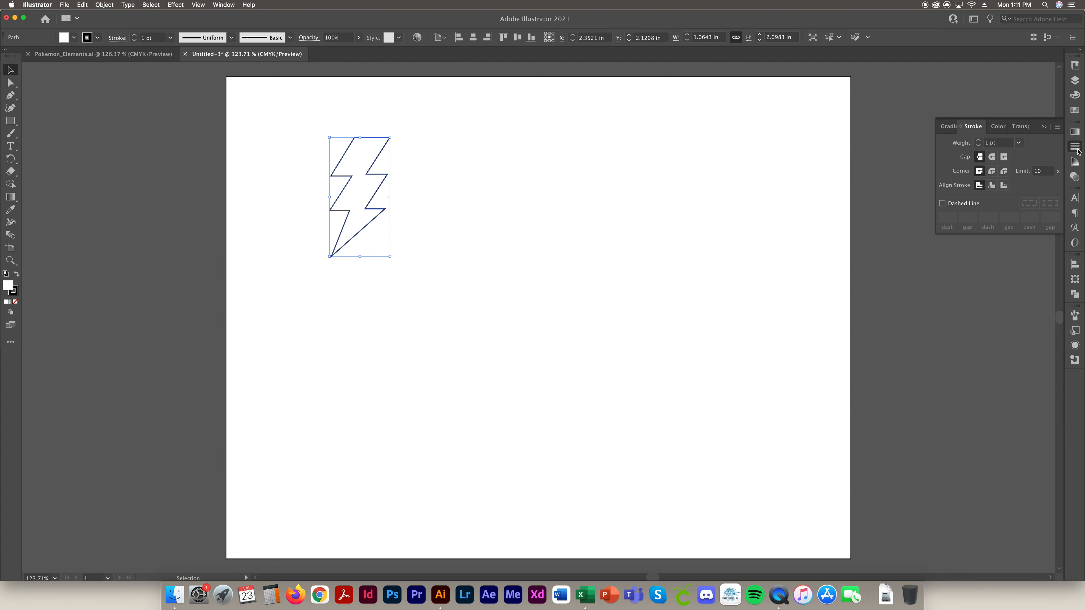
{"action": "left_click", "coordinate": [222, 4]}
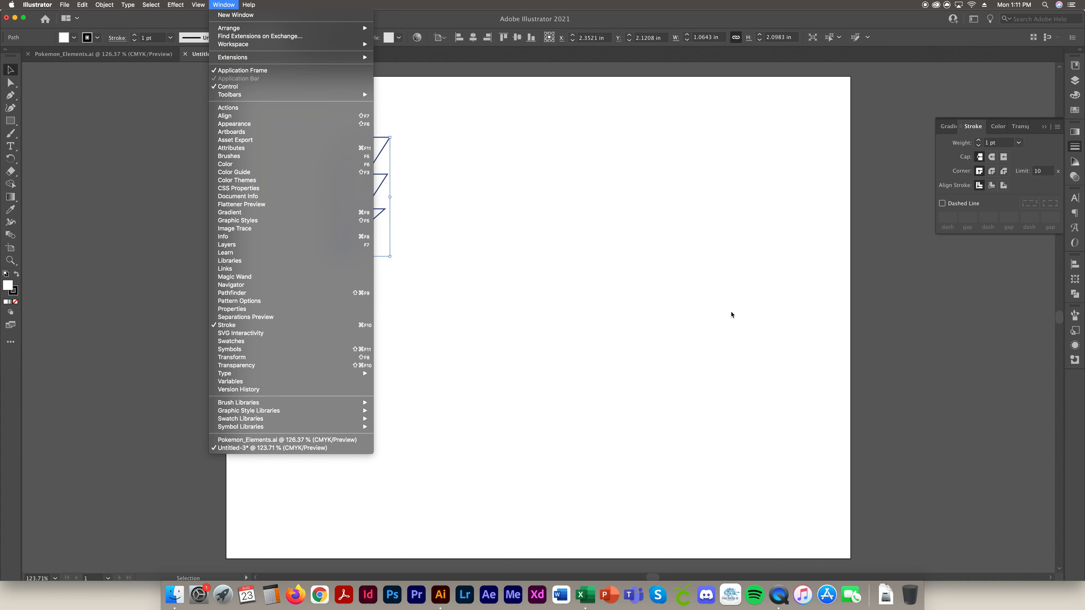
{"action": "left_click", "coordinate": [1003, 308]}
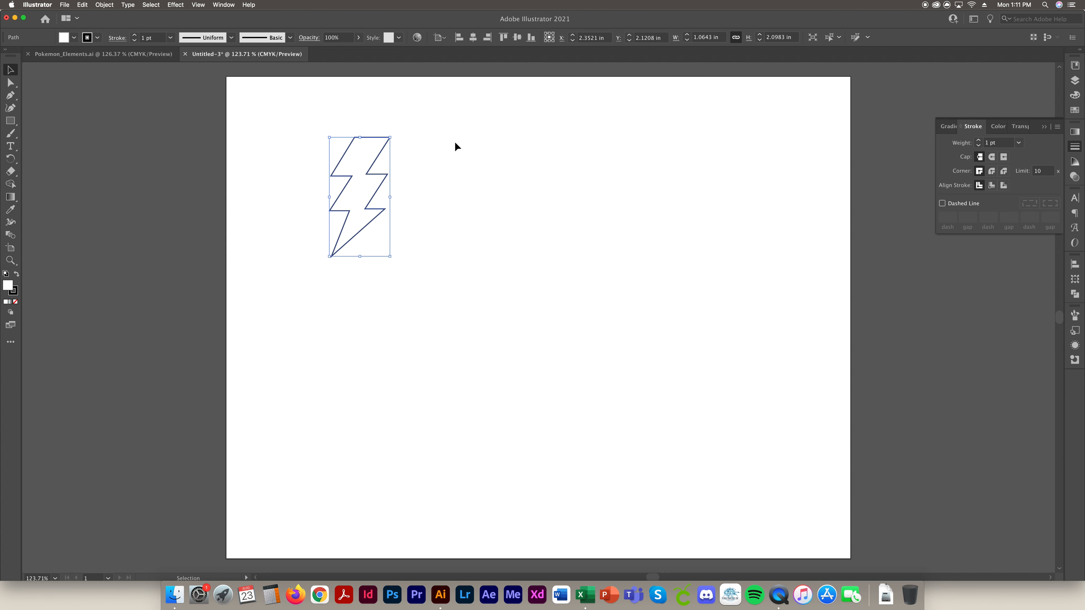
Step: Move the bolt's lower tip slightly left to about X 1.80 in, Y 3.17 in
{"action": "key", "text": "a"}
{"action": "left_click", "coordinate": [433, 366]}
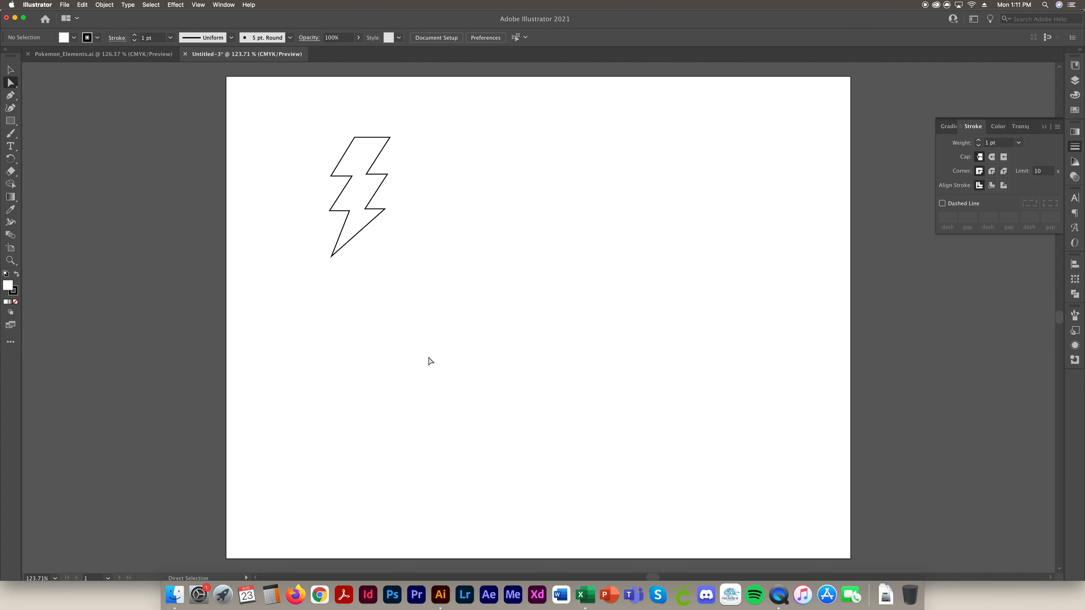
{"action": "left_click_drag", "start_coordinate": [333, 259], "coordinate": [329, 257]}
Step: Set the whole bolt's stroke weight to 5 pt and deselect it
{"action": "key", "text": "v"}
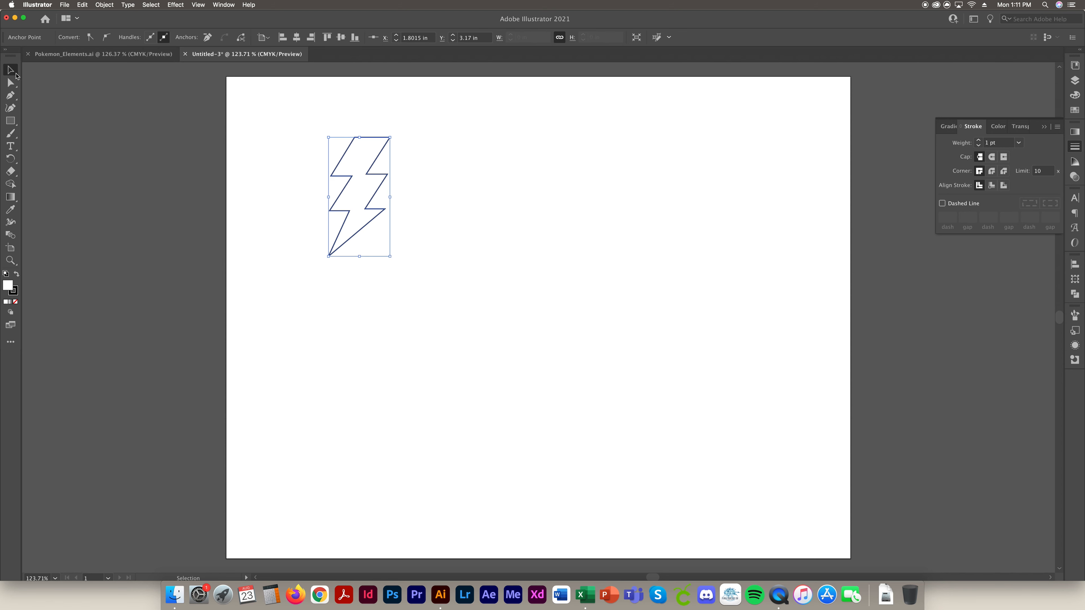
{"action": "left_click", "coordinate": [1017, 144]}
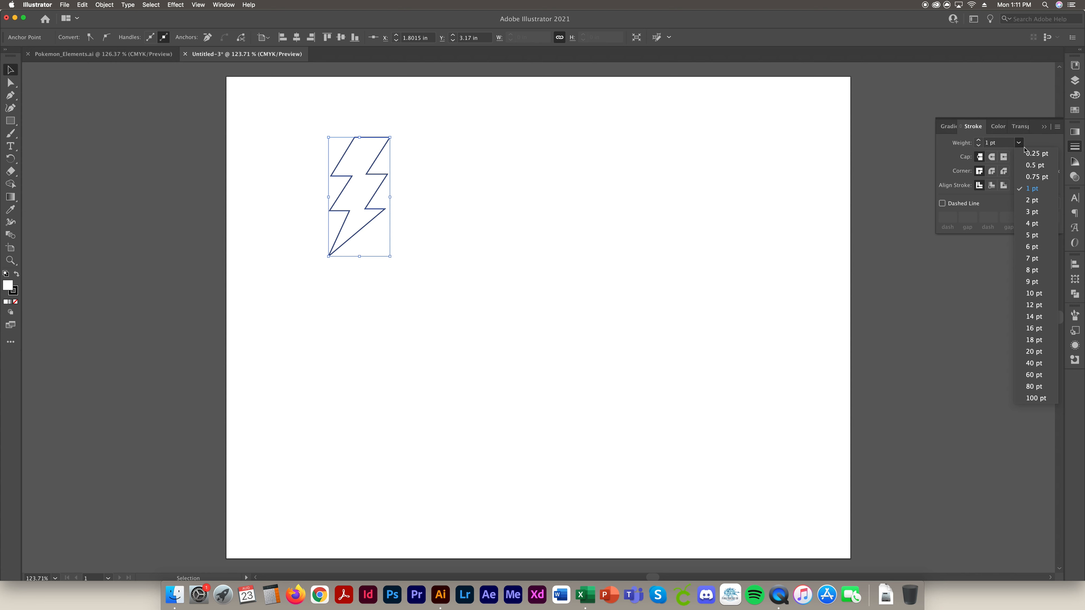
{"action": "left_click", "coordinate": [1040, 235]}
{"action": "left_click", "coordinate": [412, 271]}
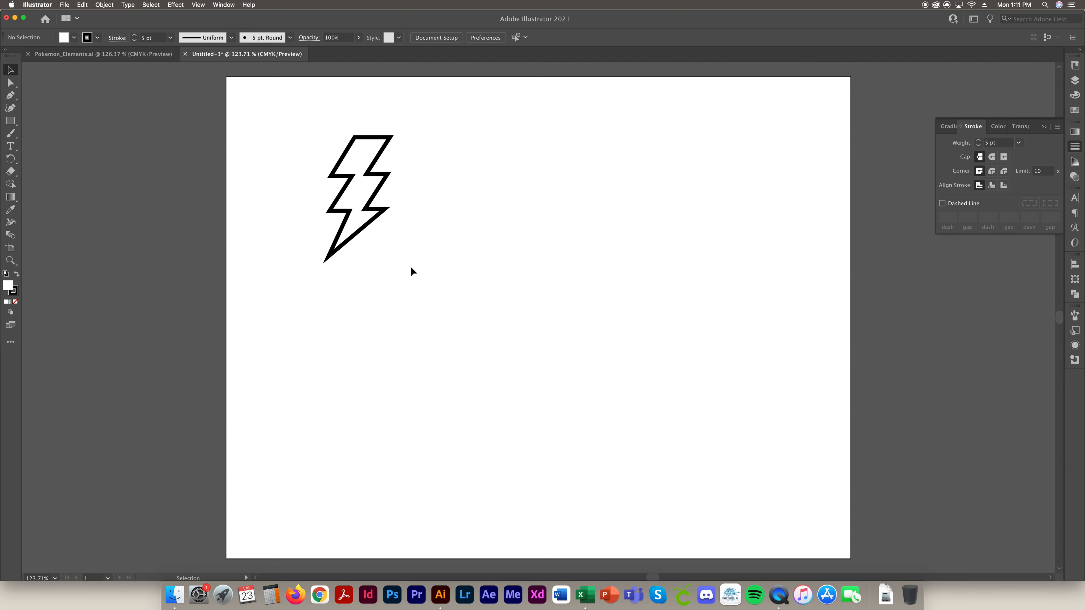
Step: Select the bolt's upper-right corner point and set the stroke cap to Round Cap
{"action": "left_click", "coordinate": [363, 229]}
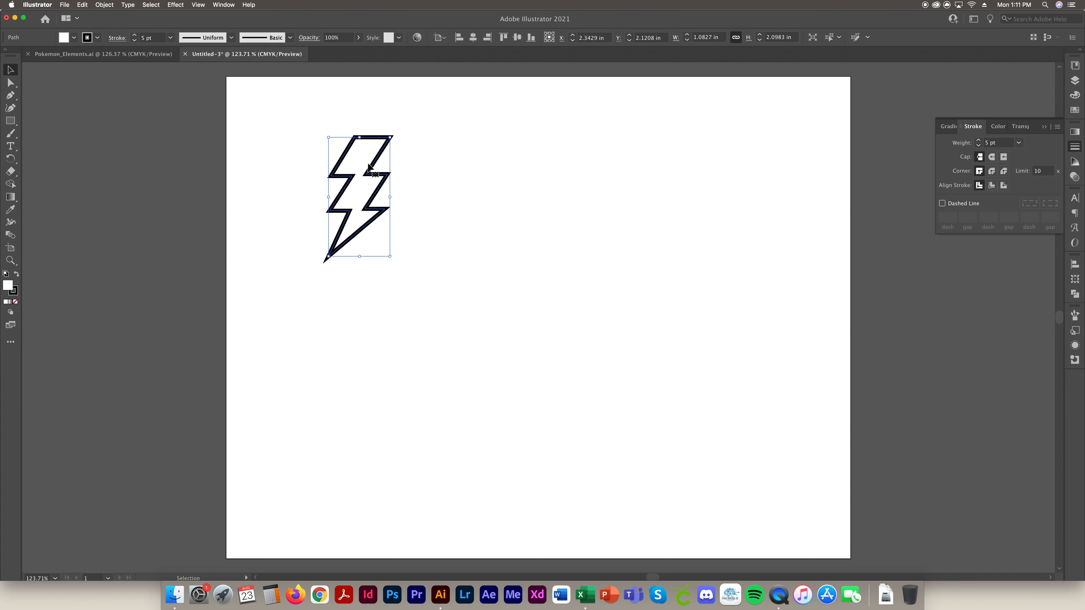
{"action": "left_click", "coordinate": [436, 150]}
{"action": "left_click", "coordinate": [15, 85]}
{"action": "left_click", "coordinate": [391, 138]}
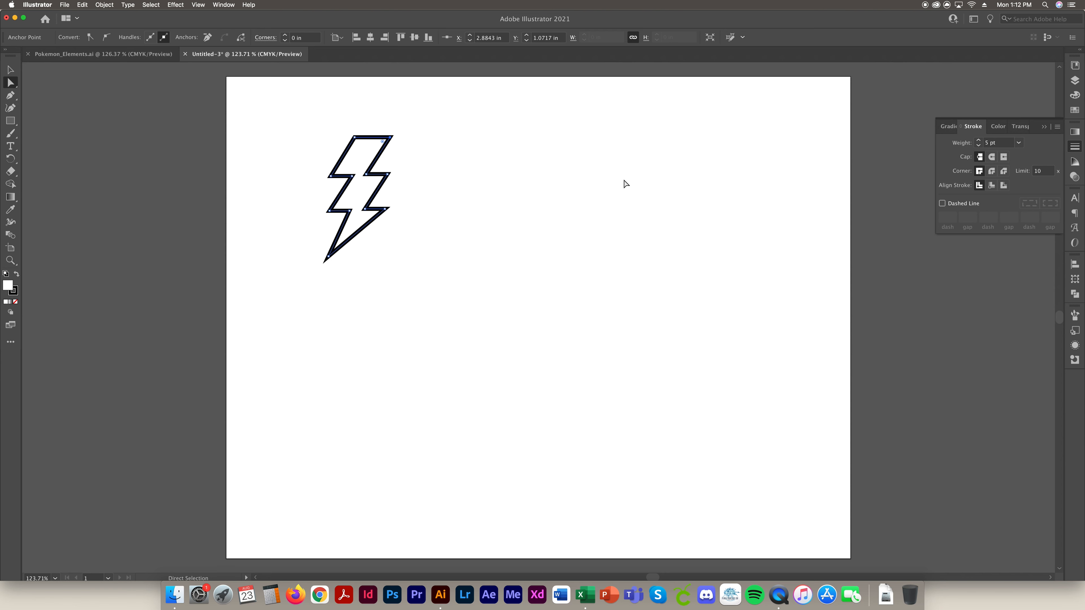
{"action": "left_click", "coordinate": [990, 158]}
Step: Select the whole bolt and set its stroke corners to Round Join
{"action": "left_click", "coordinate": [10, 70]}
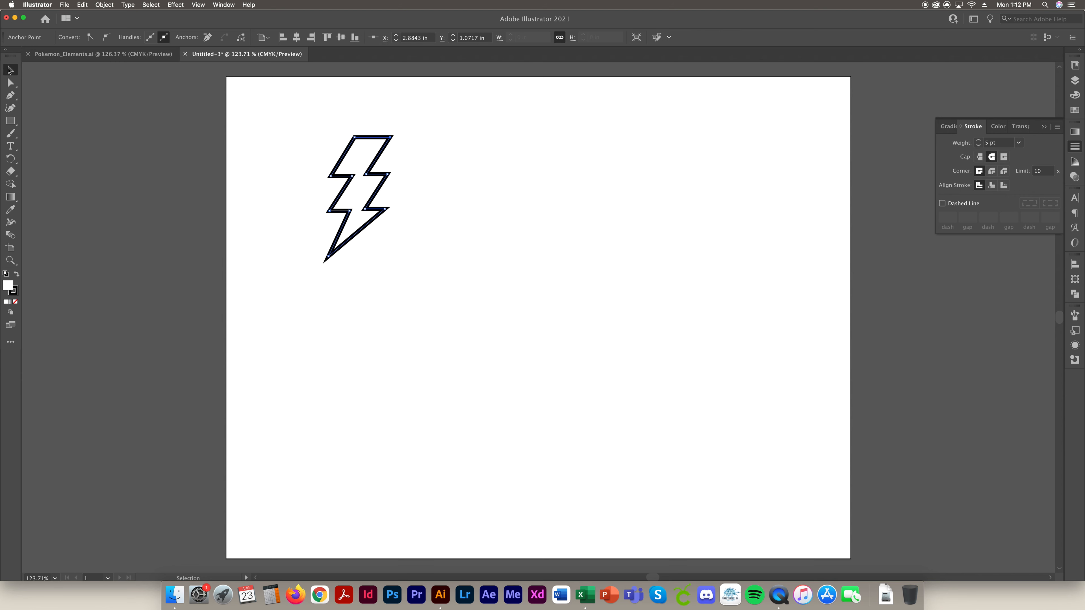
{"action": "left_click", "coordinate": [332, 112]}
{"action": "left_click_drag", "start_coordinate": [296, 124], "coordinate": [443, 276]}
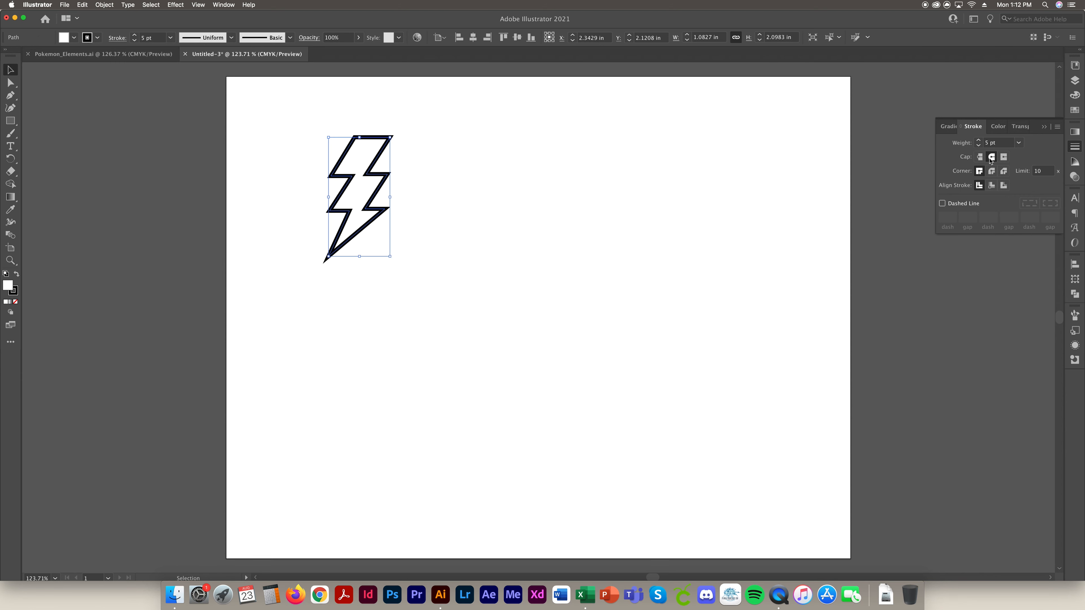
{"action": "left_click", "coordinate": [992, 172]}
{"action": "left_click", "coordinate": [535, 298]}
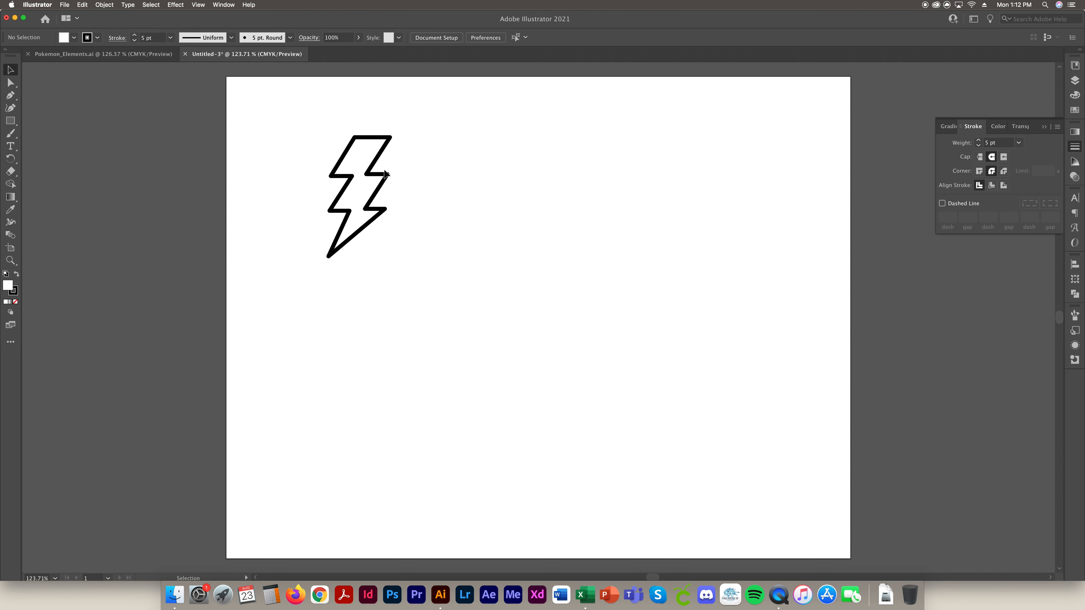
Step: Try Bevel Join on the bolt's stroke corners and restore Round Join
{"action": "left_click_drag", "start_coordinate": [298, 116], "coordinate": [427, 269]}
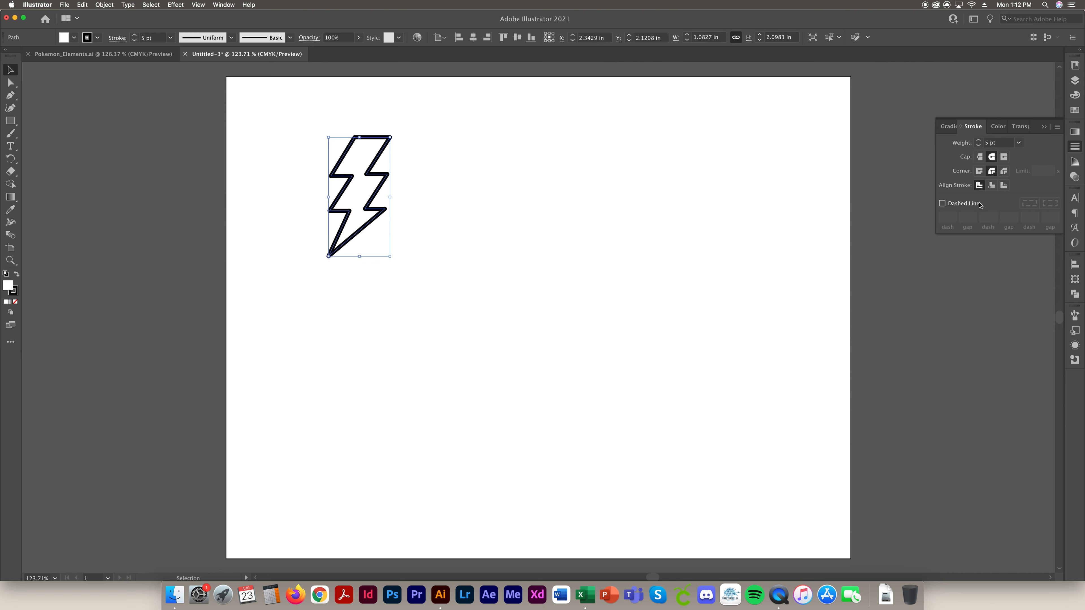
{"action": "left_click", "coordinate": [1003, 172]}
{"action": "left_click", "coordinate": [459, 168]}
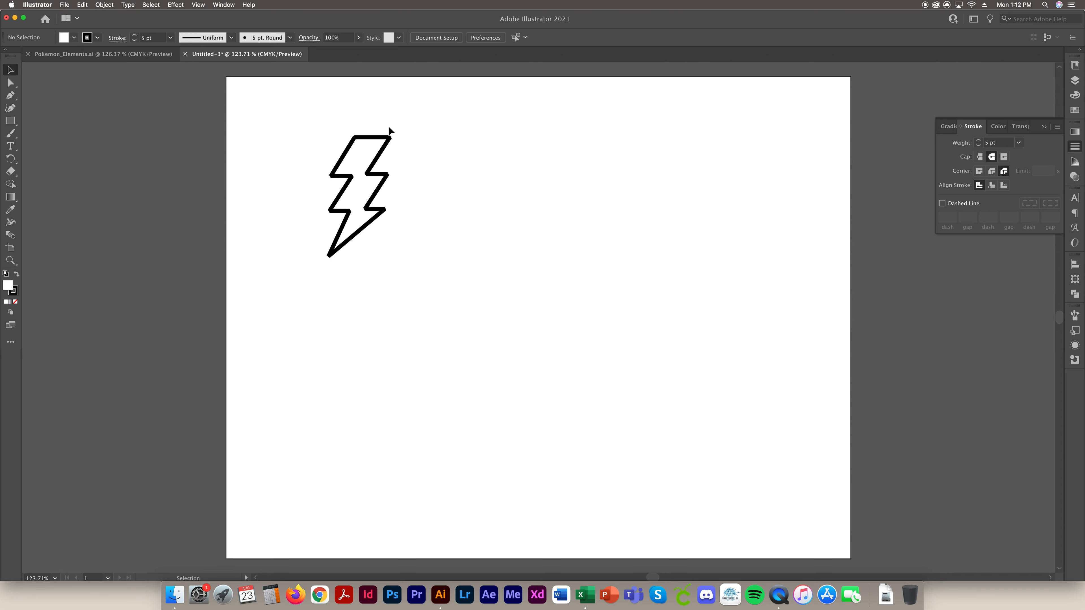
{"action": "left_click", "coordinate": [979, 170]}
{"action": "left_click", "coordinate": [991, 171]}
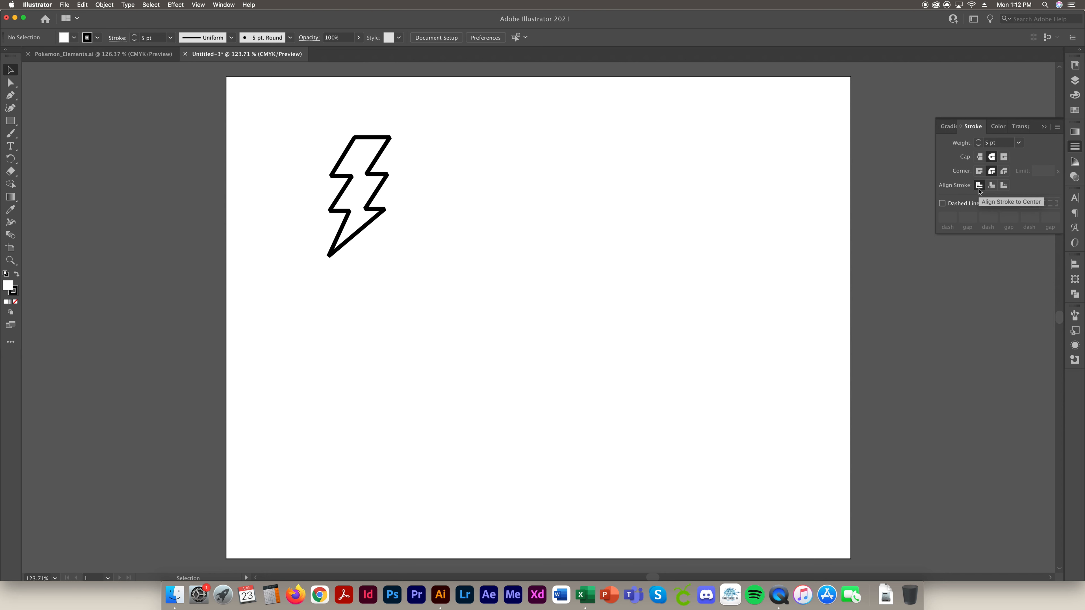
{"action": "left_click", "coordinate": [342, 156]}
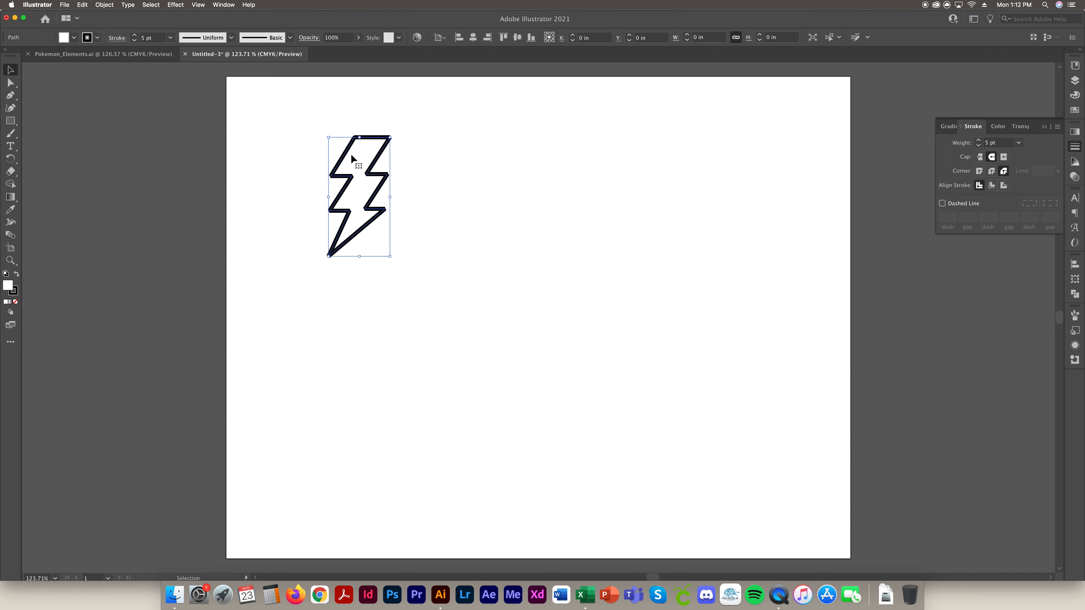
{"action": "left_click", "coordinate": [992, 171]}
Step: Try inside and center stroke alignment on the bolt, and set its stroke to align to the outside
{"action": "left_click", "coordinate": [991, 186]}
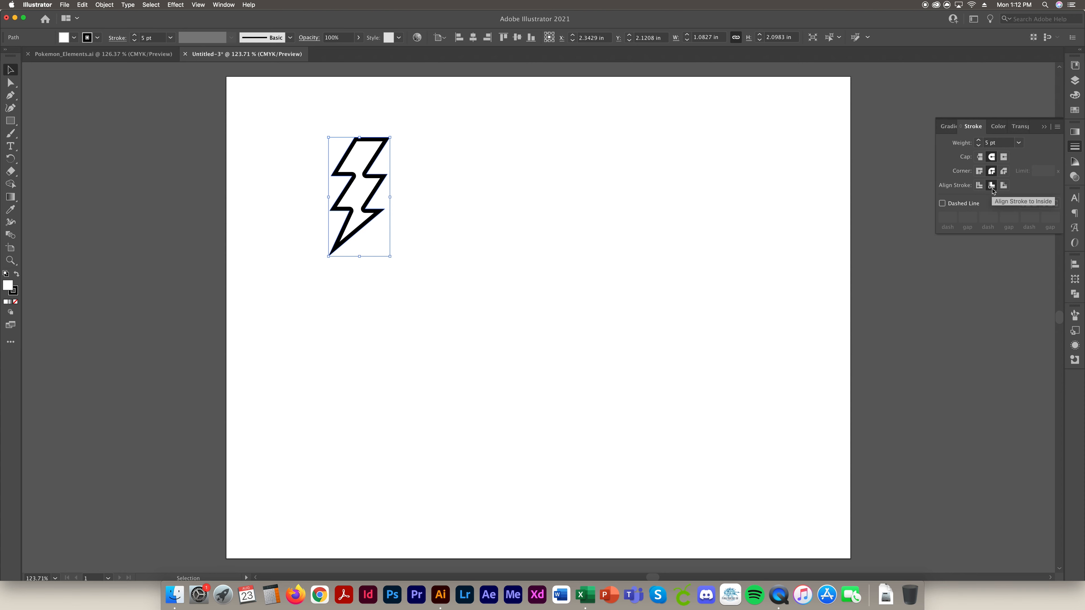
{"action": "left_click", "coordinate": [979, 186]}
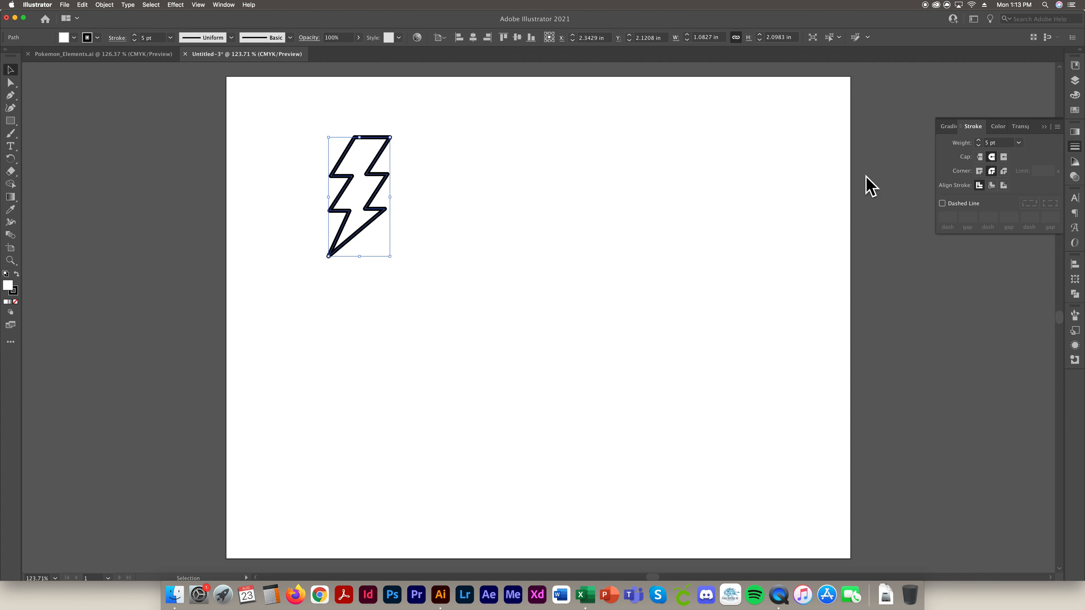
{"action": "left_click", "coordinate": [1003, 185]}
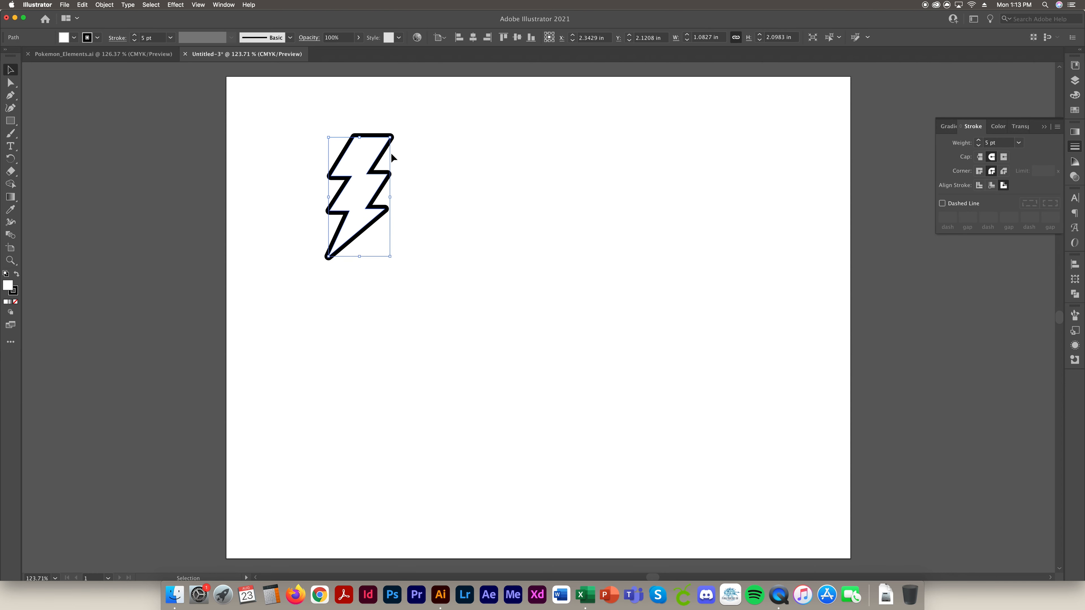
{"action": "left_click", "coordinate": [535, 185]}
Step: Select the bolt and make its fill active in the color swatches
{"action": "left_click", "coordinate": [390, 138]}
{"action": "left_click", "coordinate": [1074, 110]}
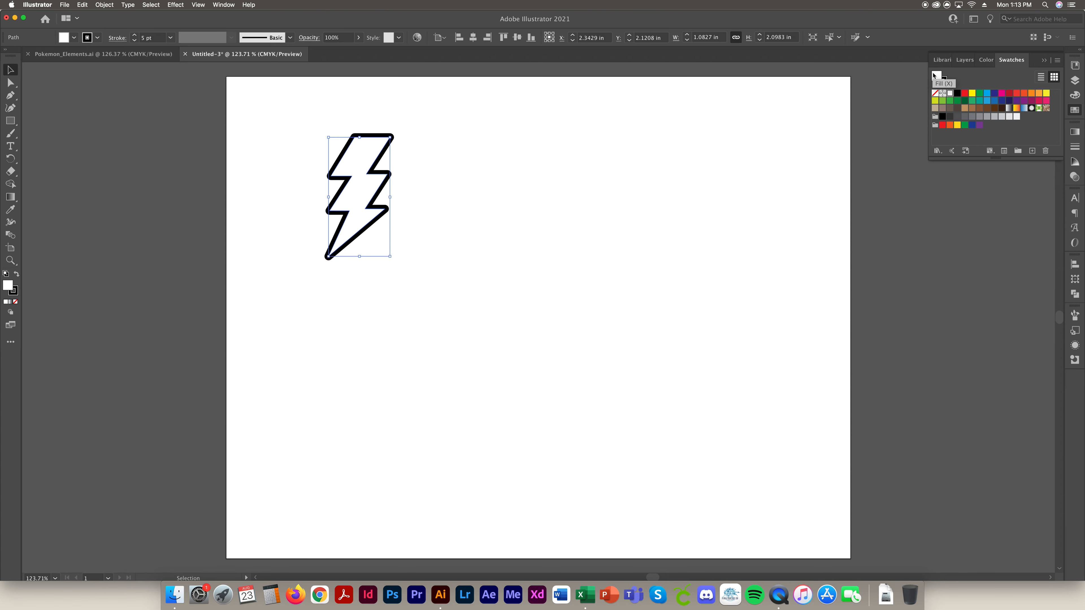
{"action": "left_click", "coordinate": [942, 80]}
{"action": "left_click", "coordinate": [936, 76]}
{"action": "double_click", "coordinate": [8, 289]}
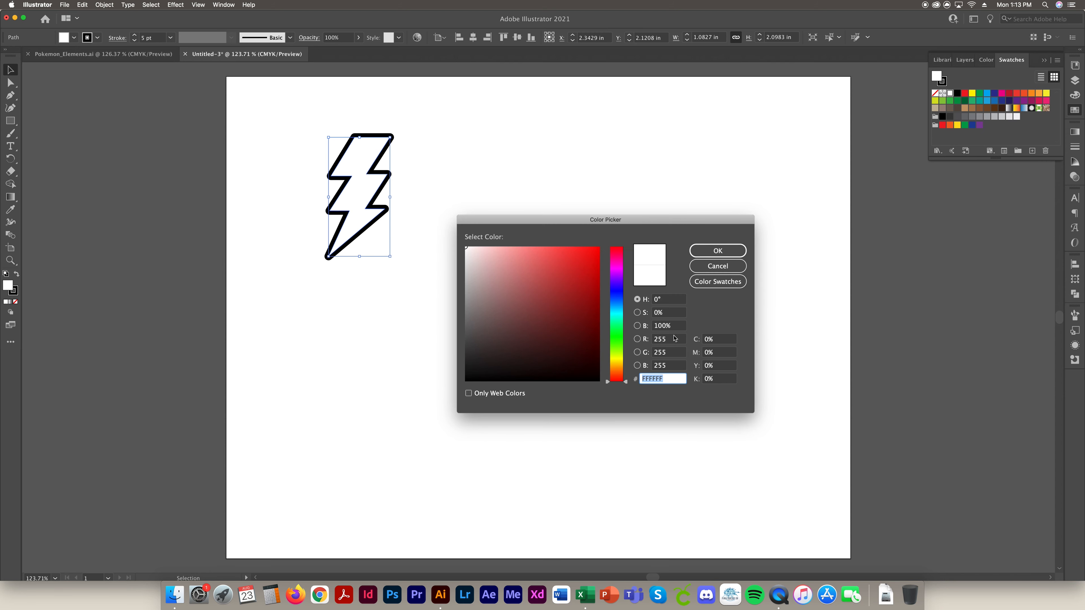
{"action": "left_click", "coordinate": [735, 285]}
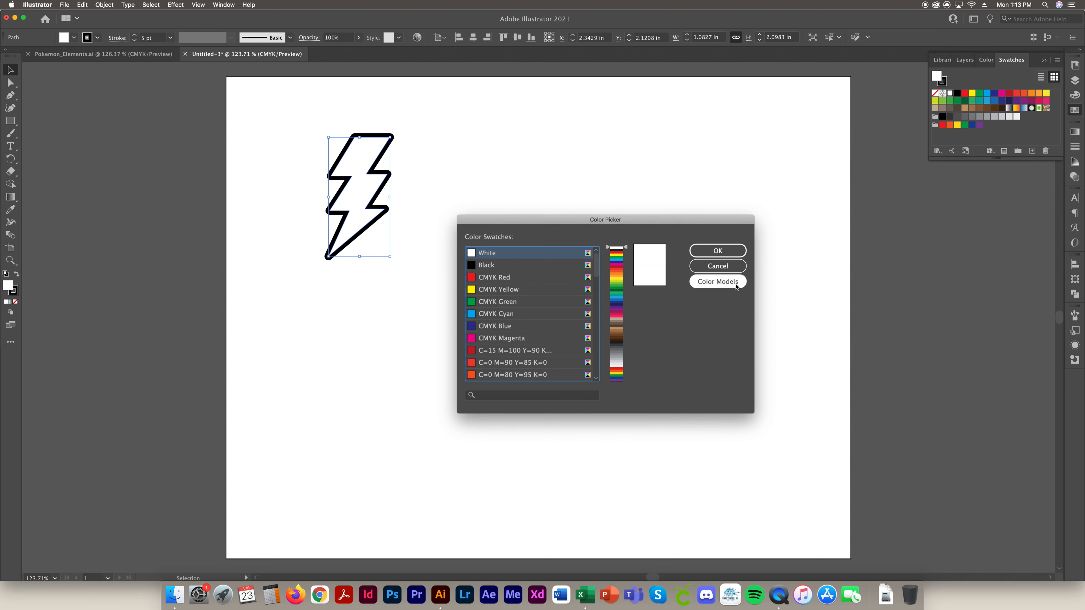
{"action": "left_click", "coordinate": [734, 286]}
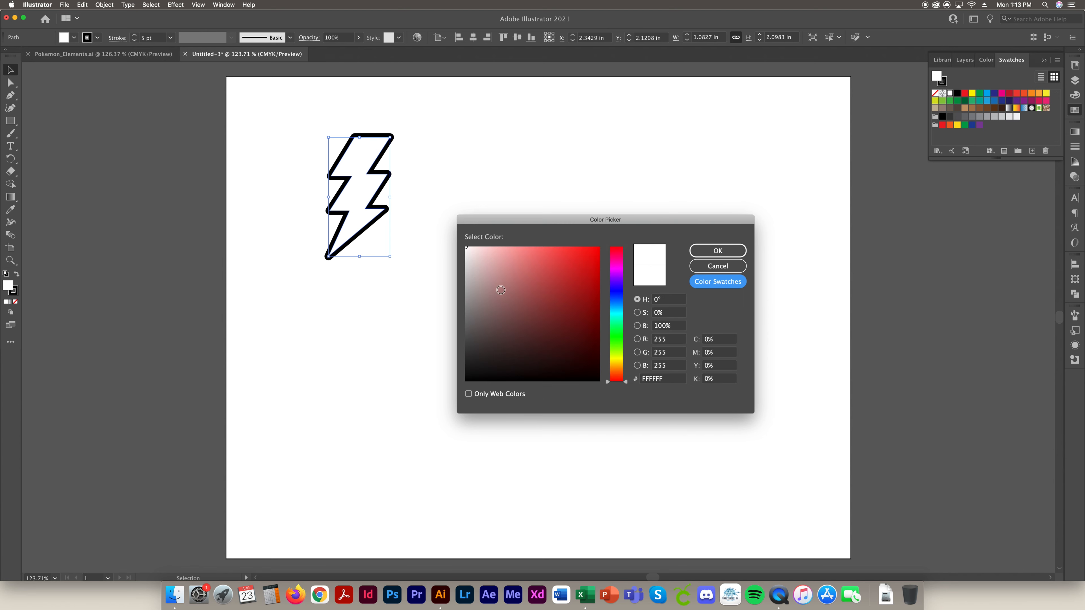
{"action": "left_click", "coordinate": [738, 267]}
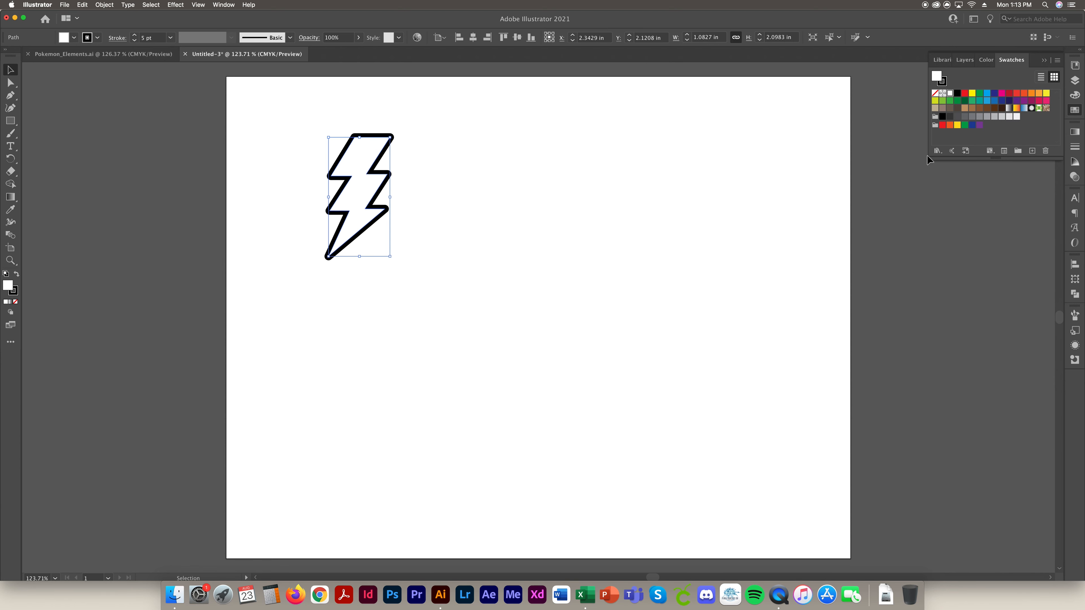
Step: Fill the bolt with black and move it slightly up and to the left on the artboard
{"action": "left_click", "coordinate": [957, 94]}
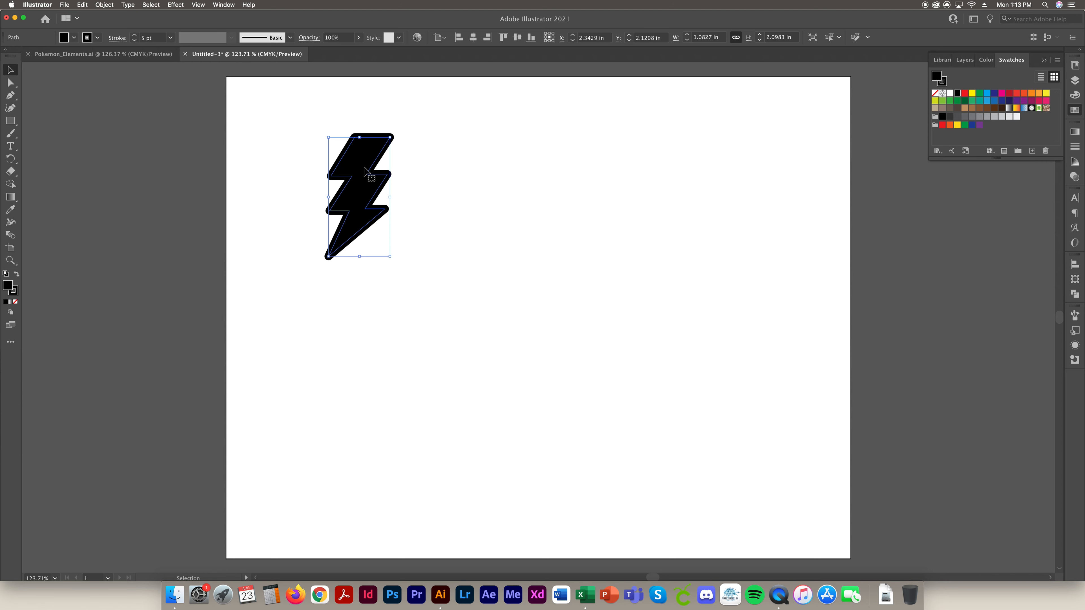
{"action": "left_click", "coordinate": [541, 204]}
{"action": "left_click", "coordinate": [365, 202]}
{"action": "left_click_drag", "start_coordinate": [364, 201], "coordinate": [339, 195]}
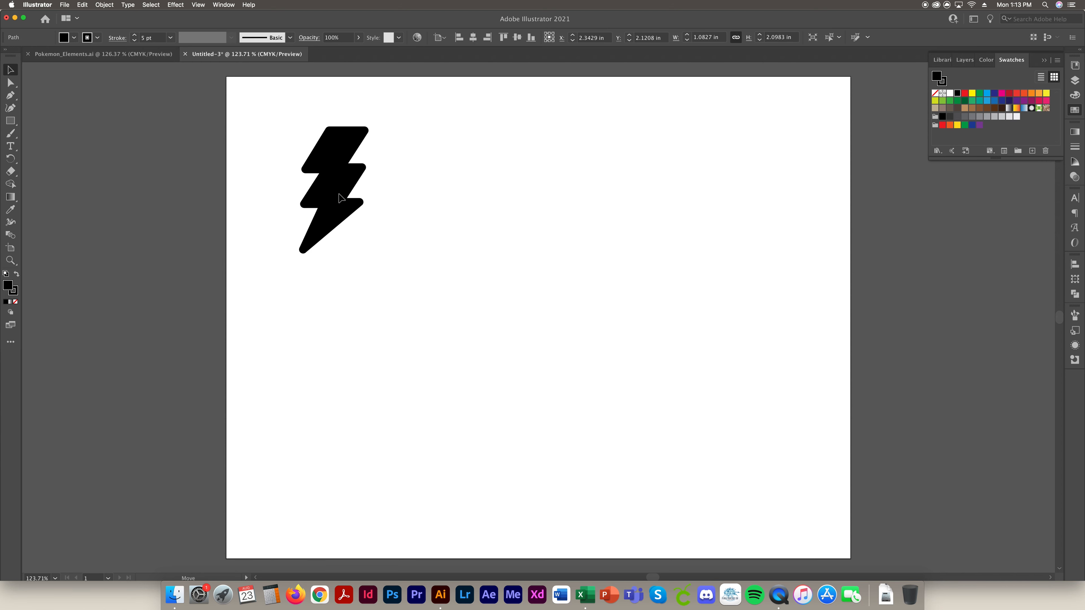
{"action": "left_click", "coordinate": [491, 258]}
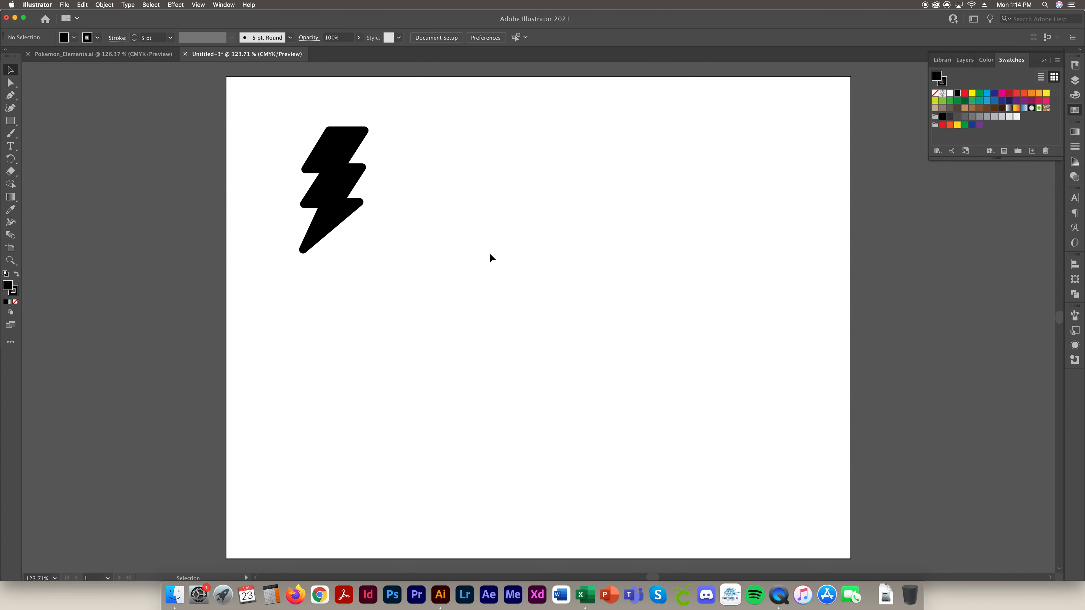
{"action": "left_click_drag", "start_coordinate": [349, 183], "coordinate": [340, 180]}
{"action": "left_click", "coordinate": [442, 216]}
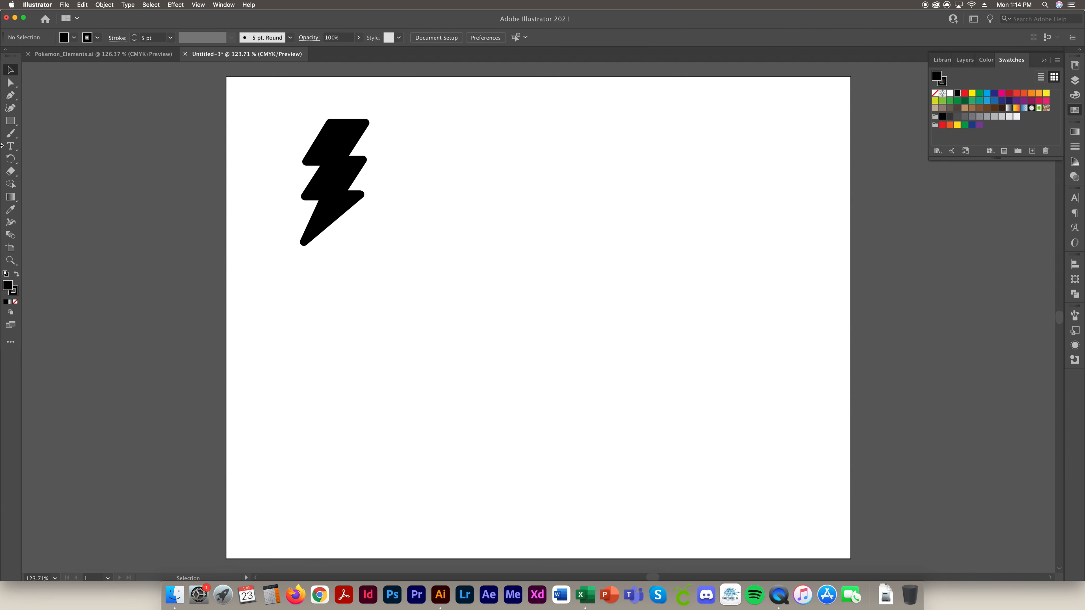
Step: Draw a perfect circle to the right of the bolt with the Ellipse tool and scale it to about 1.81 in across
{"action": "left_click", "coordinate": [10, 121]}
{"action": "left_click", "coordinate": [43, 134]}
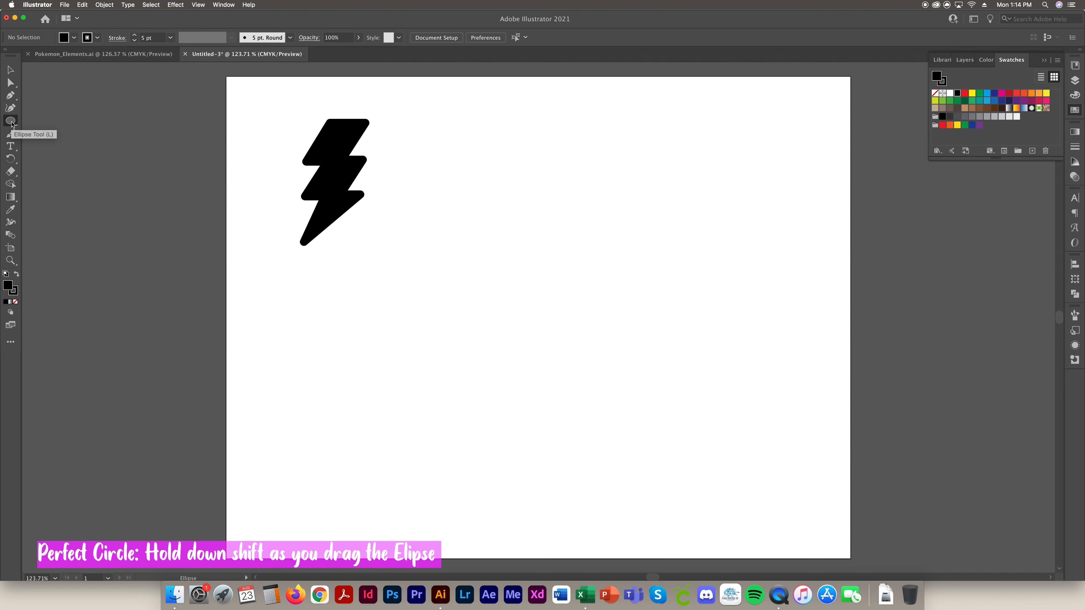
{"action": "mouse_move", "coordinate": [400, 121]}
{"action": "left_mouse_down"}
{"action": "mouse_move", "coordinate": [510, 230]}
{"action": "mouse_move", "coordinate": [525, 218]}
{"action": "mouse_move", "coordinate": [533, 226]}
{"action": "mouse_move", "coordinate": [513, 218]}
{"action": "left_mouse_up"}
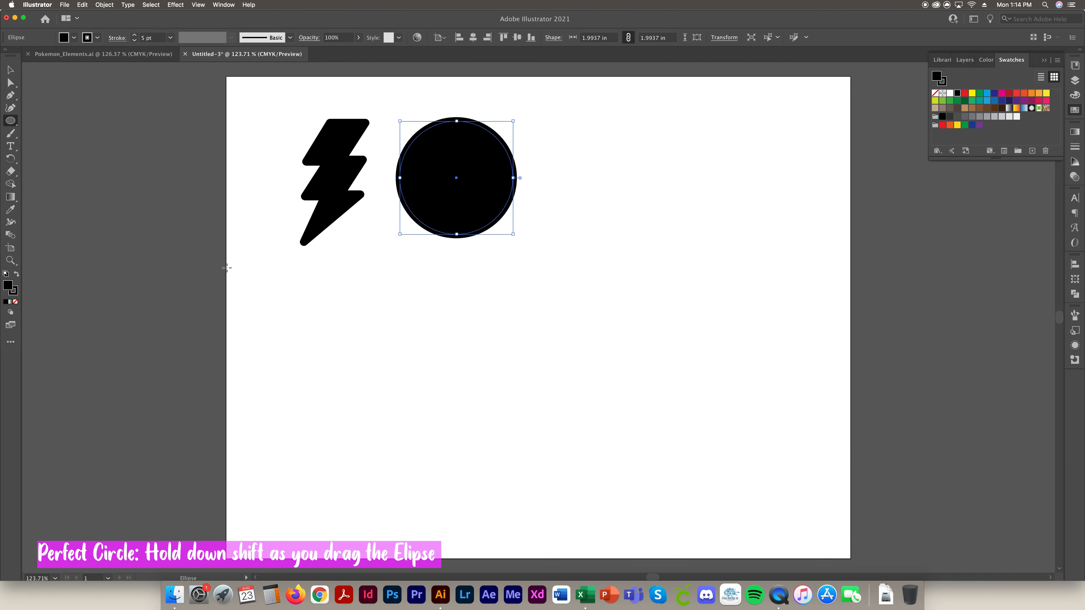
{"action": "left_click", "coordinate": [10, 70]}
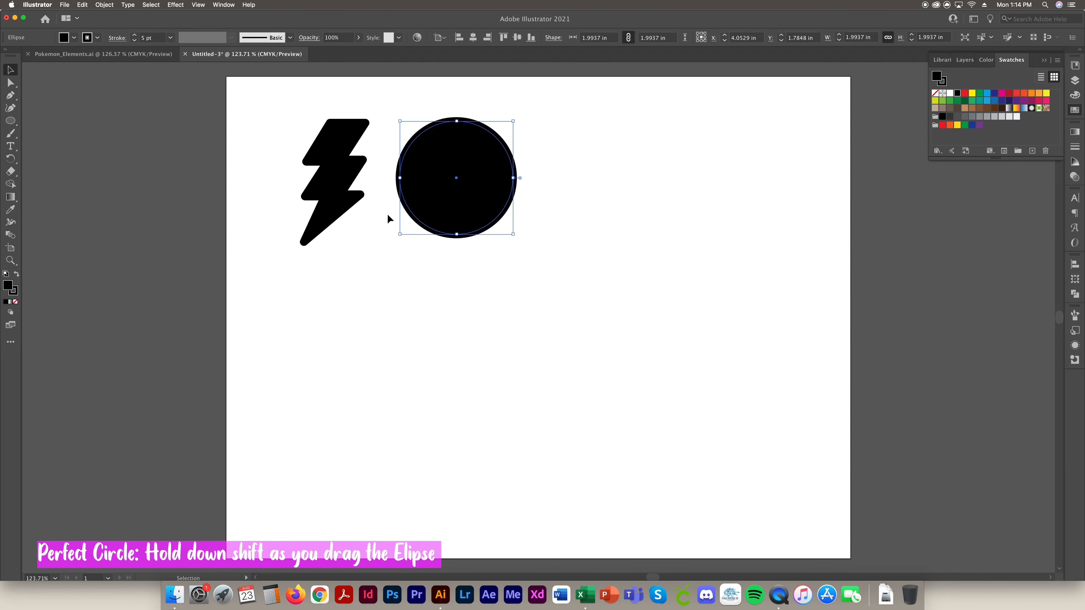
{"action": "left_click_drag", "start_coordinate": [513, 235], "coordinate": [506, 228]}
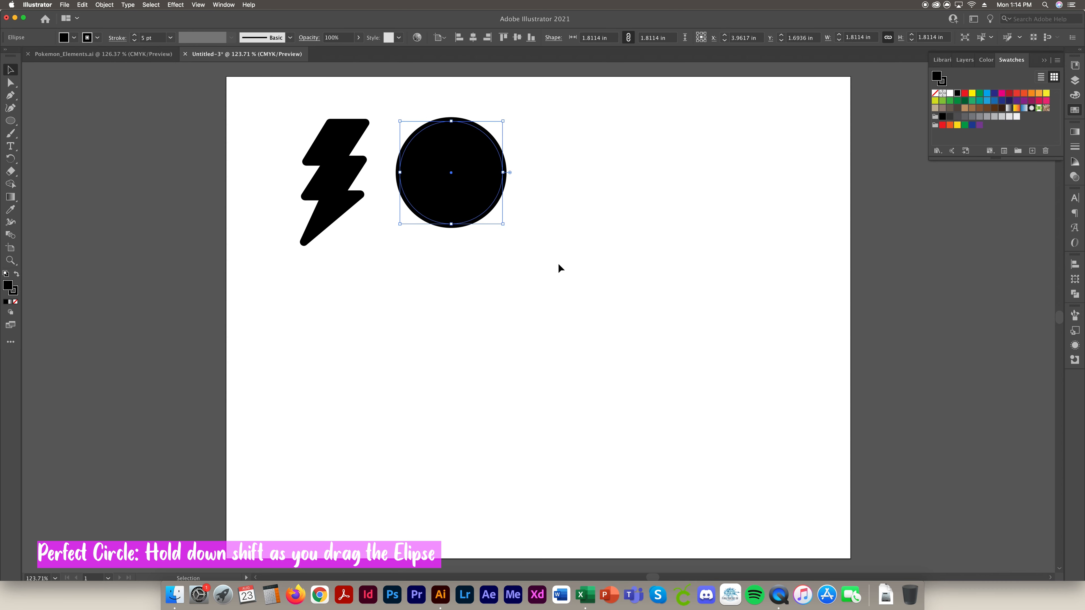
{"action": "left_click", "coordinate": [556, 267]}
Step: Draw an oval about 3.32 by 4.10 in below the circle and delete it
{"action": "left_click", "coordinate": [10, 121]}
{"action": "left_click_drag", "start_coordinate": [425, 264], "coordinate": [621, 500]}
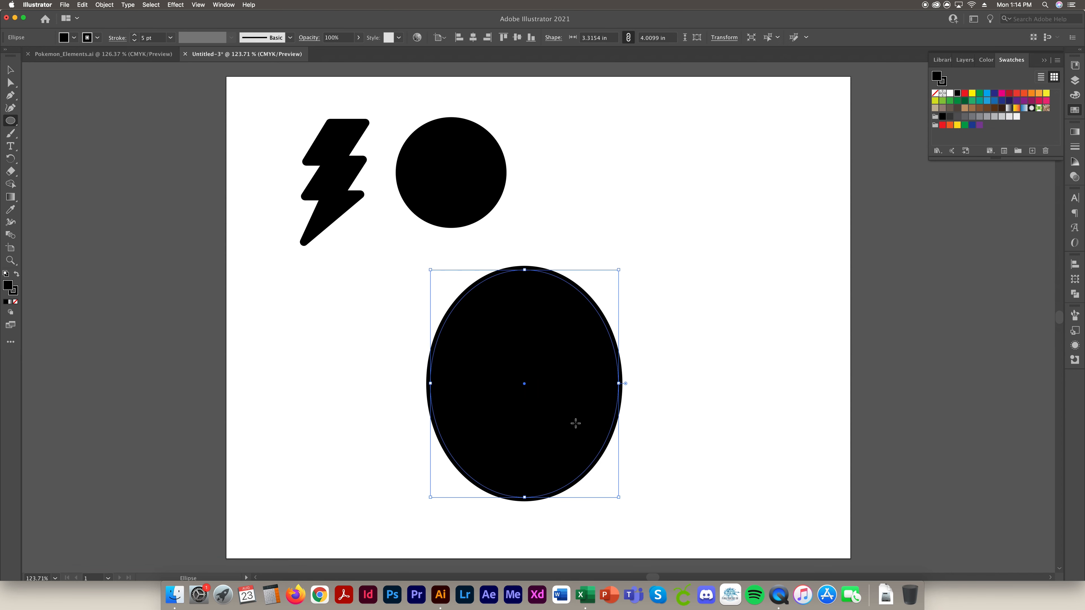
{"action": "left_click", "coordinate": [11, 71]}
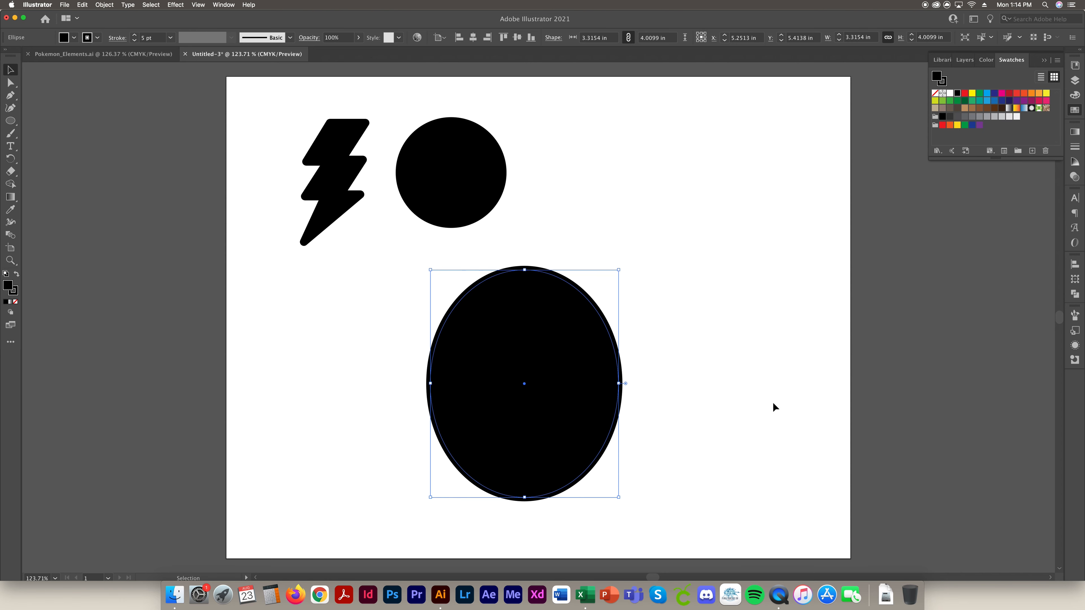
{"action": "key", "text": "Delete"}
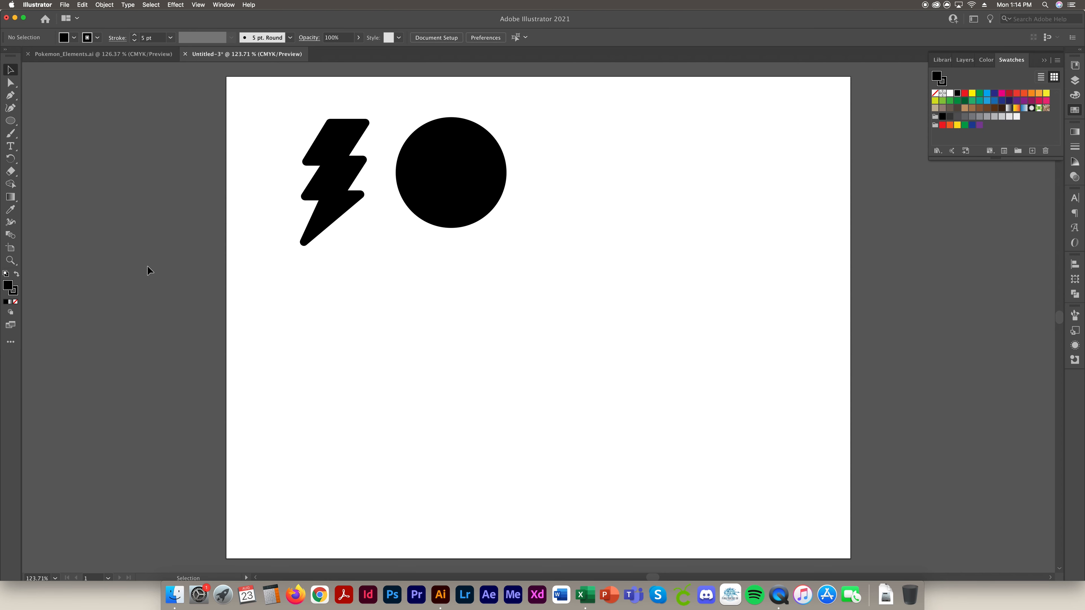
Step: Draw two small circles, about 0.32 in and 0.23 in across, inside the large circle's upper-right area
{"action": "left_click", "coordinate": [11, 120]}
{"action": "left_click_drag", "start_coordinate": [455, 132], "coordinate": [490, 176]}
{"action": "left_click_drag", "start_coordinate": [490, 175], "coordinate": [490, 173]}
{"action": "key", "text": "v"}
Step: Remove the fill from the large circle, keeping its black stroke
{"action": "left_click", "coordinate": [559, 212]}
{"action": "left_click", "coordinate": [454, 202]}
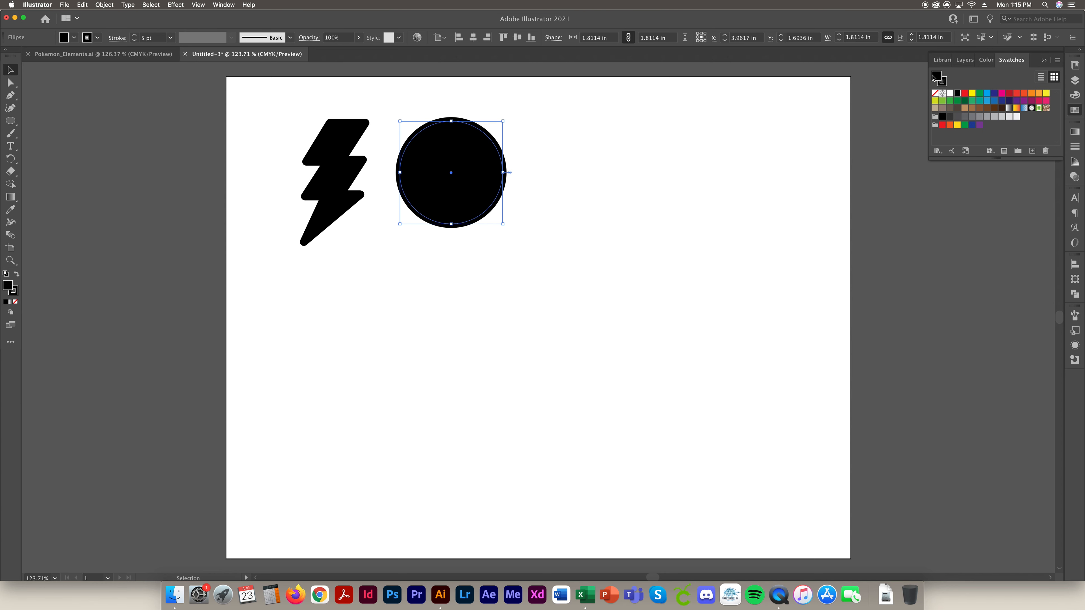
{"action": "left_click", "coordinate": [934, 95]}
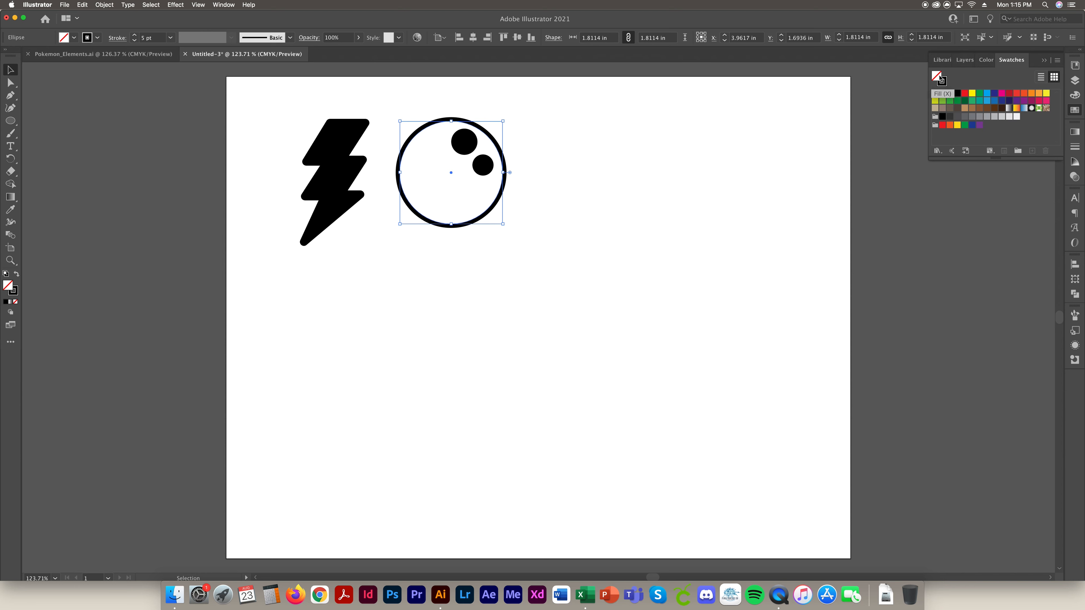
{"action": "left_click", "coordinate": [496, 200]}
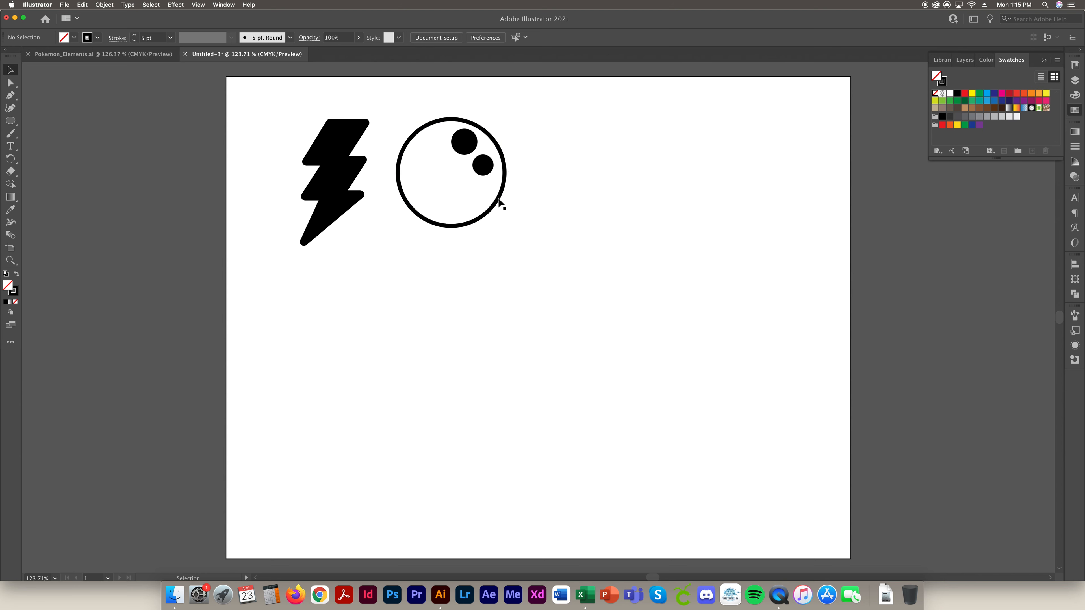
Step: Remove the fill from both small circles inside the large circle
{"action": "left_click", "coordinate": [463, 148]}
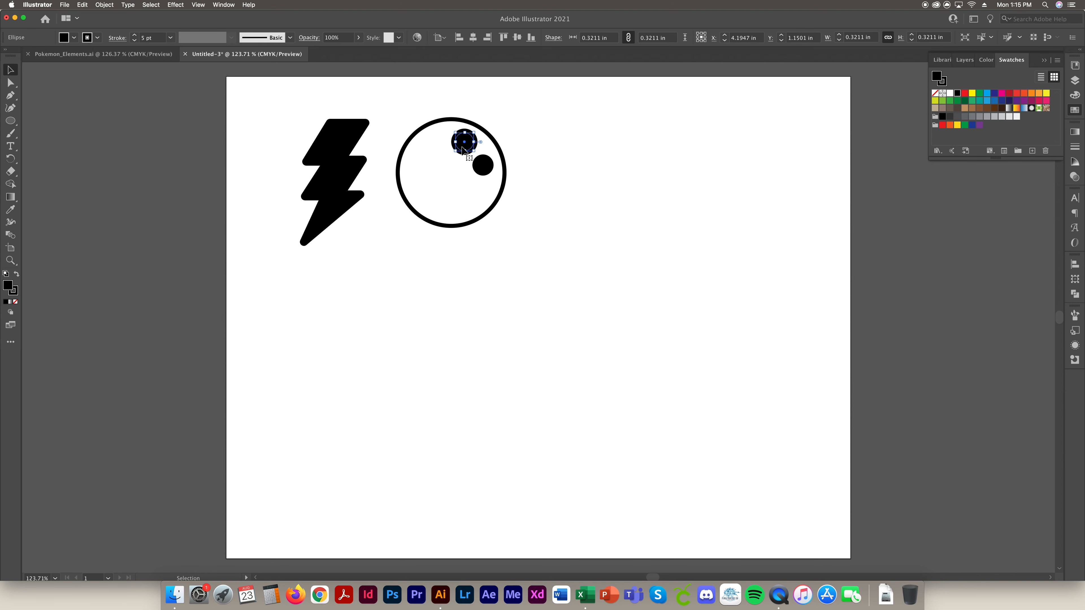
{"action": "left_click", "coordinate": [935, 94]}
{"action": "left_click", "coordinate": [486, 167]}
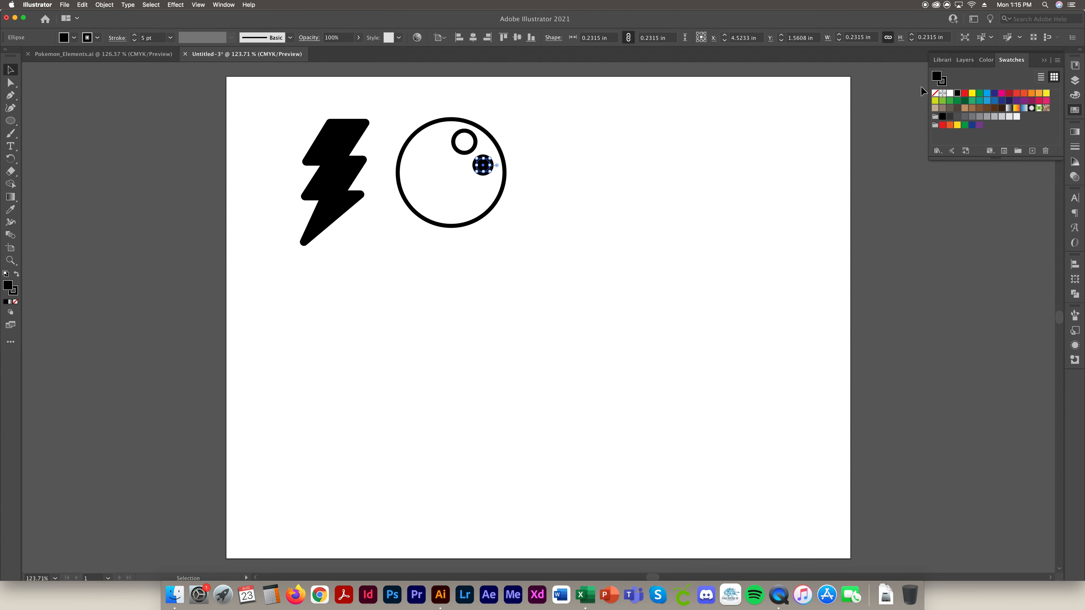
{"action": "left_click", "coordinate": [934, 93]}
{"action": "left_click", "coordinate": [602, 180]}
Step: Align the strokes of the two small circles to center and bring the circles slightly closer together
{"action": "left_click", "coordinate": [483, 174]}
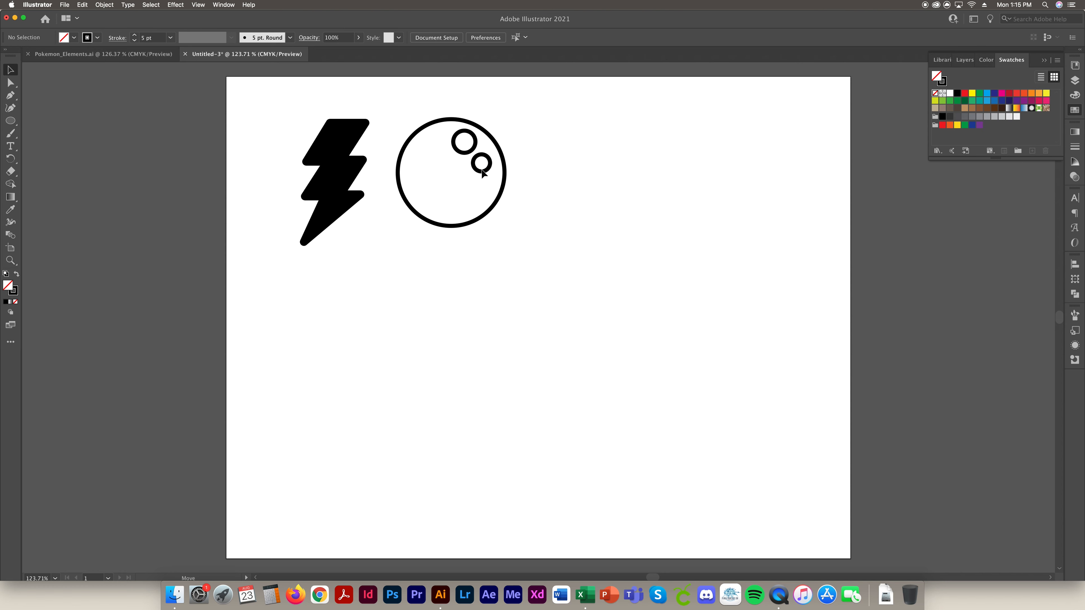
{"action": "left_click", "coordinate": [461, 157], "text": "shift"}
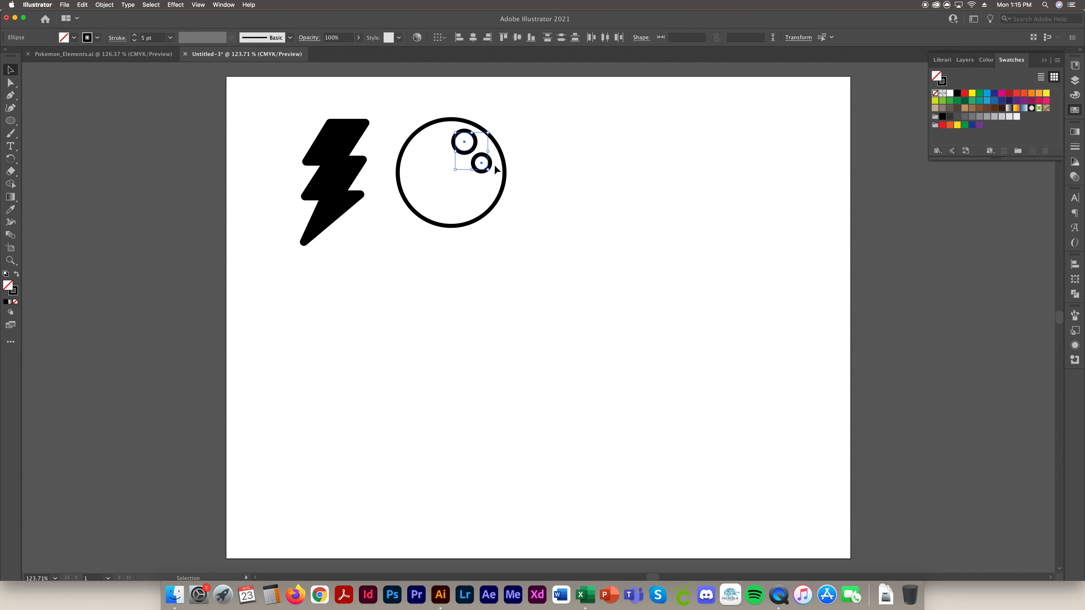
{"action": "left_click", "coordinate": [1075, 147]}
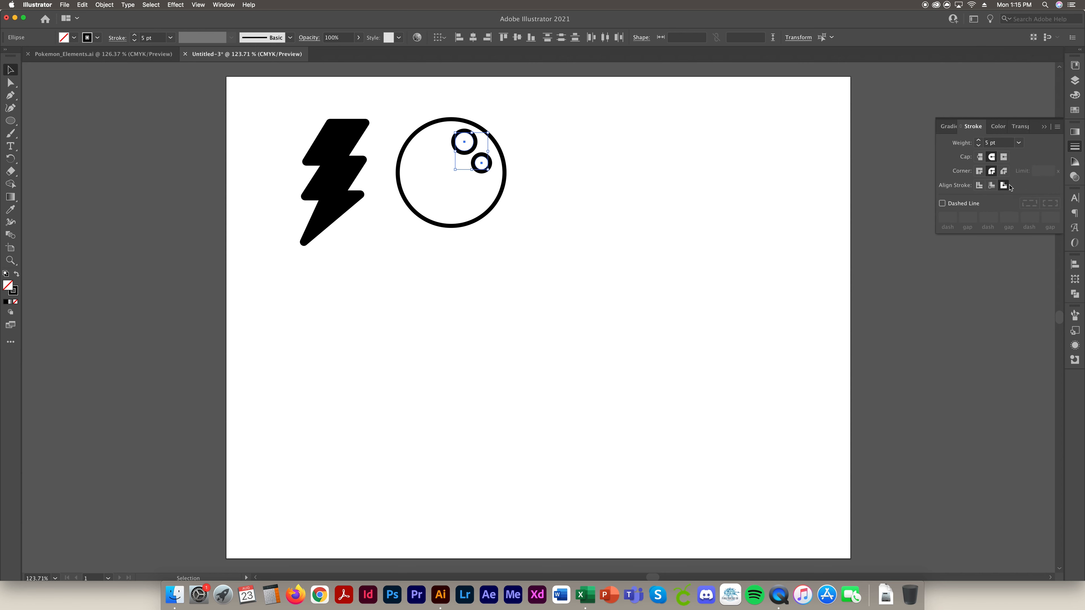
{"action": "left_click", "coordinate": [989, 189]}
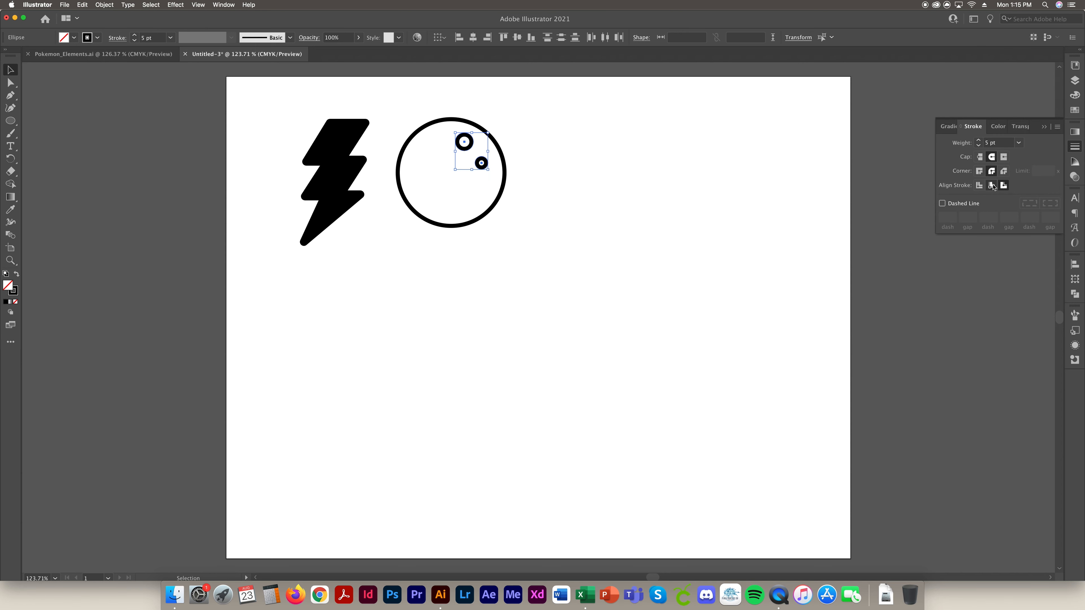
{"action": "left_click", "coordinate": [979, 189]}
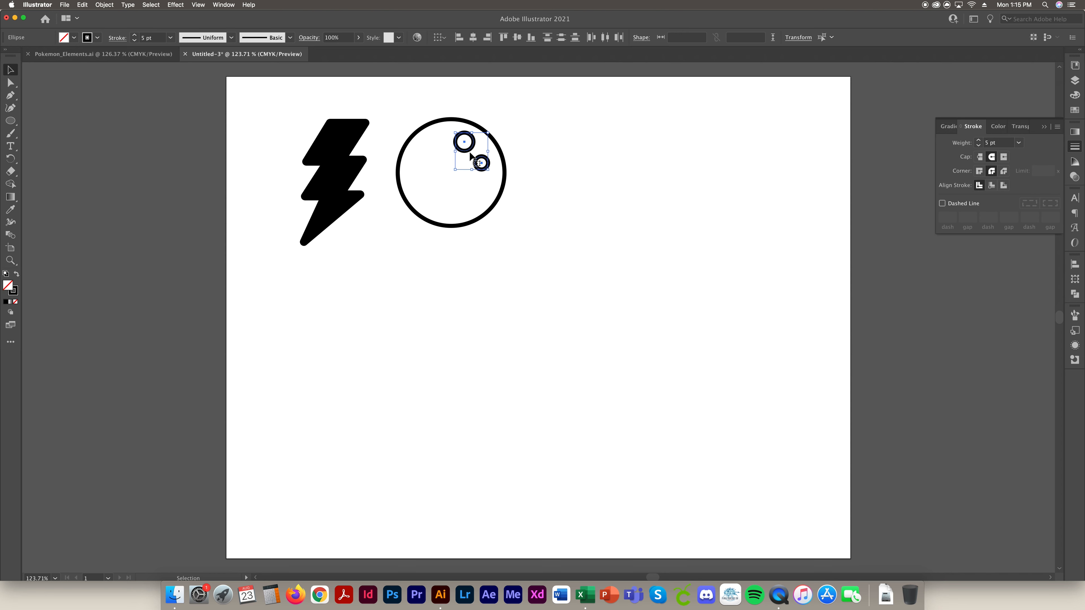
{"action": "left_click_drag", "start_coordinate": [488, 171], "coordinate": [485, 161]}
{"action": "left_click", "coordinate": [551, 180]}
Step: Set the stroke weight of both small circles to 2 pt and nudge the smaller one slightly upward
{"action": "left_click", "coordinate": [465, 149], "text": "shift"}
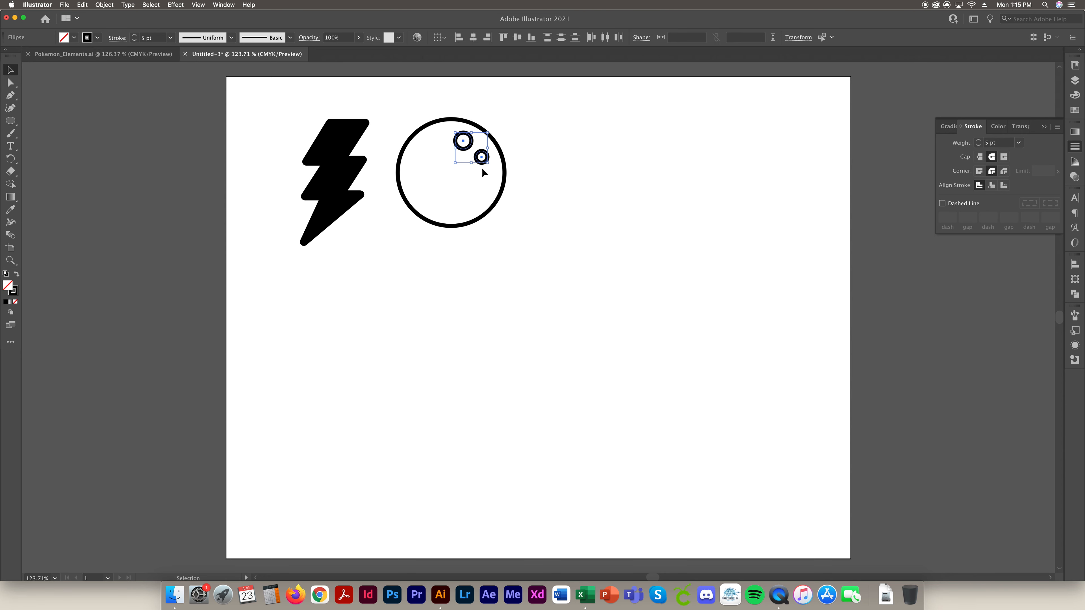
{"action": "left_click", "coordinate": [1019, 142]}
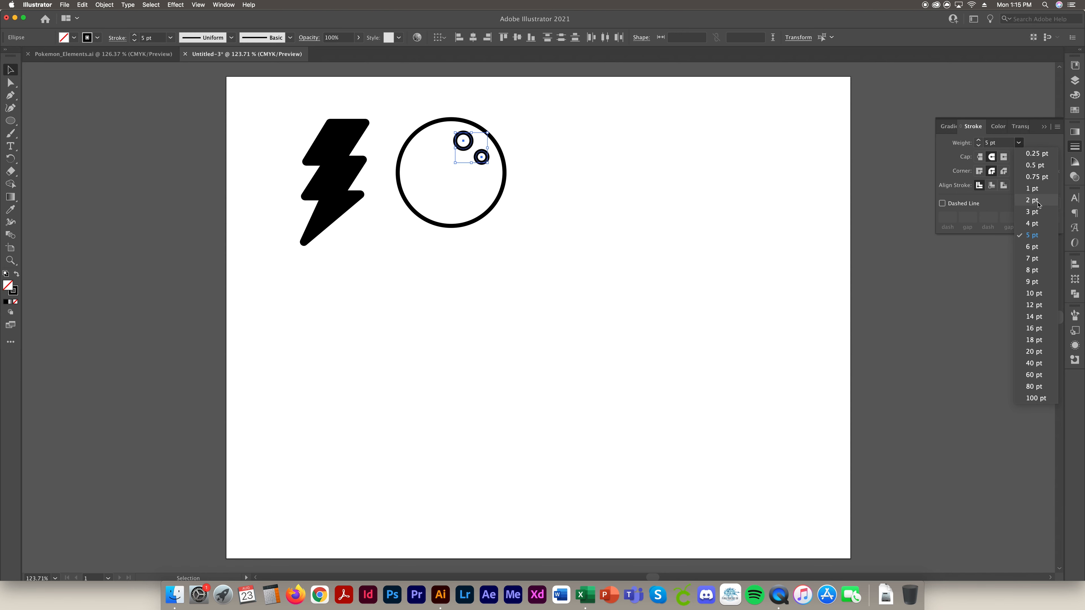
{"action": "left_click", "coordinate": [1033, 200]}
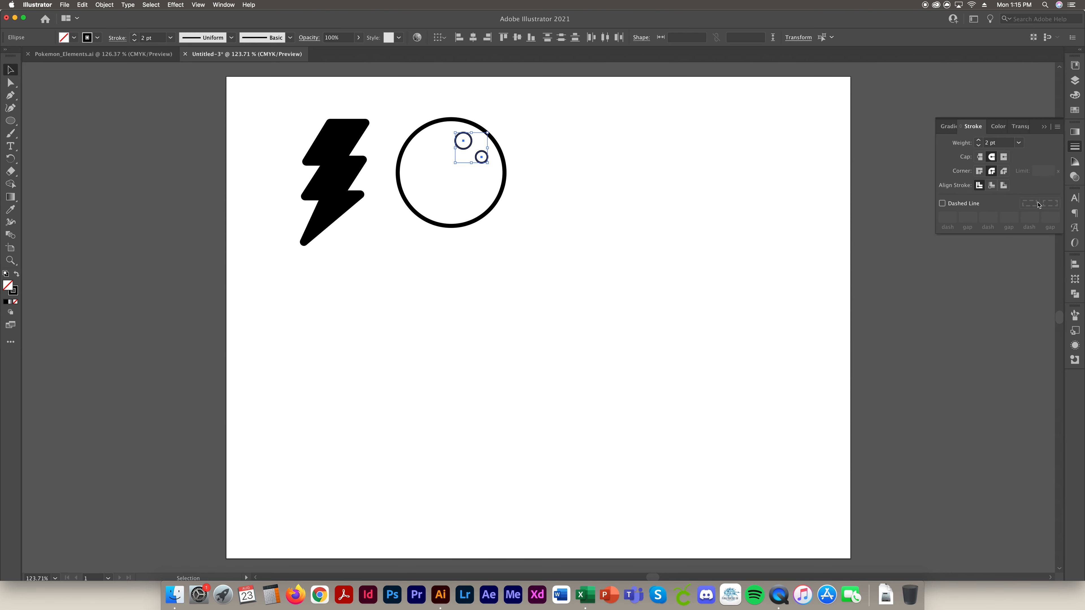
{"action": "left_click", "coordinate": [611, 167]}
{"action": "left_click_drag", "start_coordinate": [485, 165], "coordinate": [485, 162]}
{"action": "left_click", "coordinate": [639, 187]}
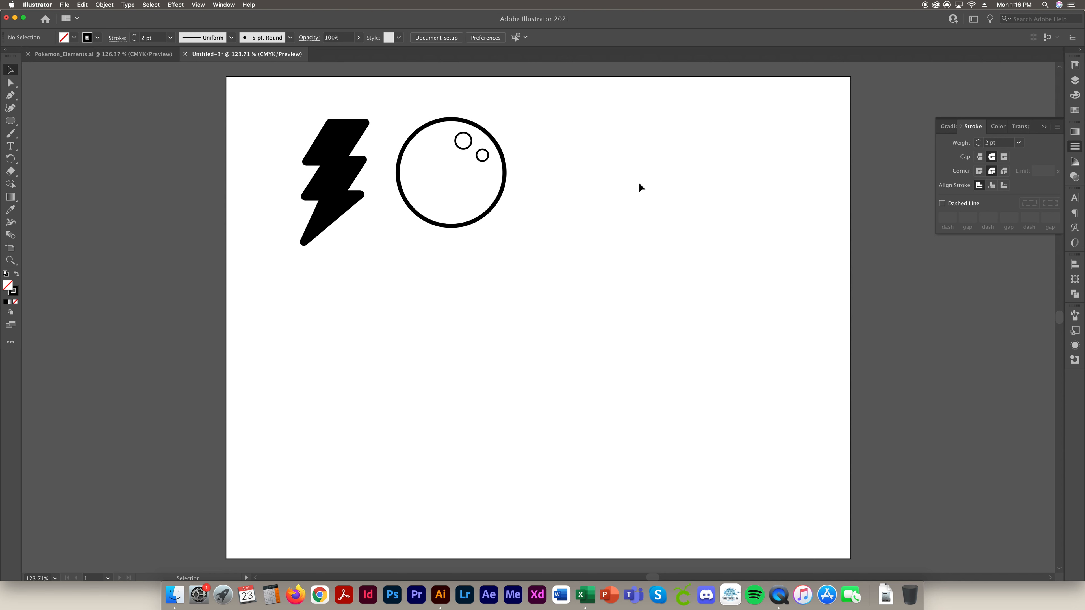
Step: Scale the large outlined circle up slightly to about 1.86 in across
{"action": "left_click", "coordinate": [460, 223]}
{"action": "left_click_drag", "start_coordinate": [505, 226], "coordinate": [508, 229]}
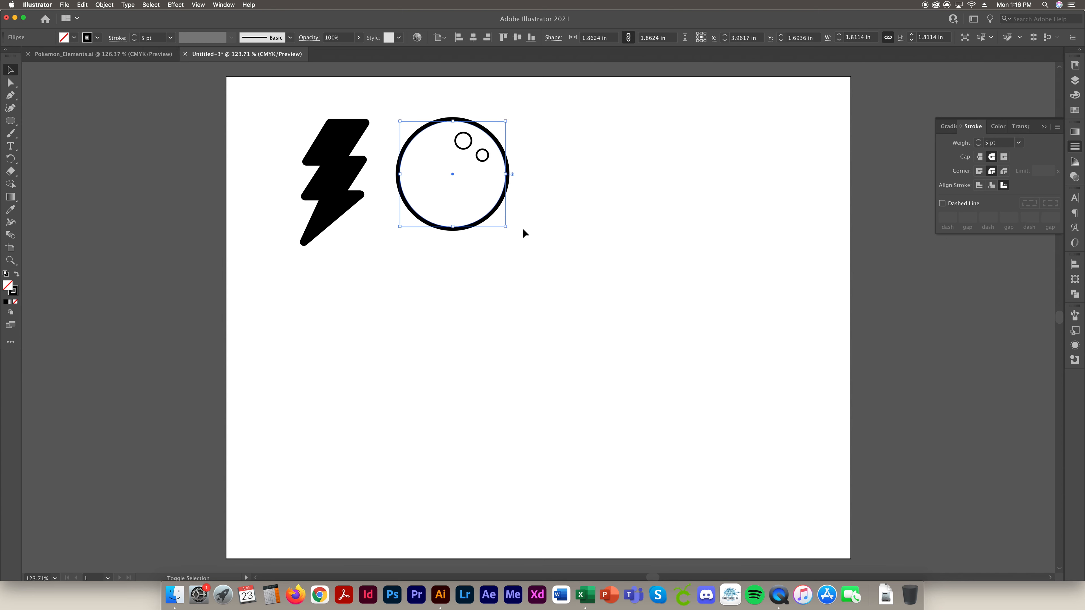
{"action": "left_click", "coordinate": [509, 229]}
Step: Enlarge the two small circles slightly inside the large circle's upper-right area
{"action": "left_click", "coordinate": [469, 147]}
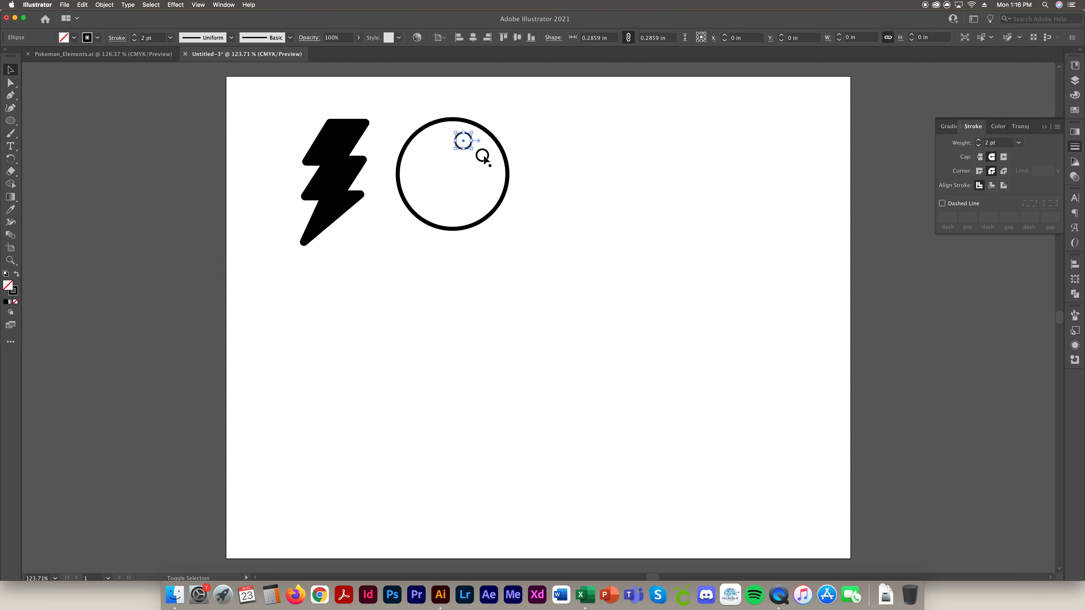
{"action": "left_click", "coordinate": [483, 156], "text": "shift"}
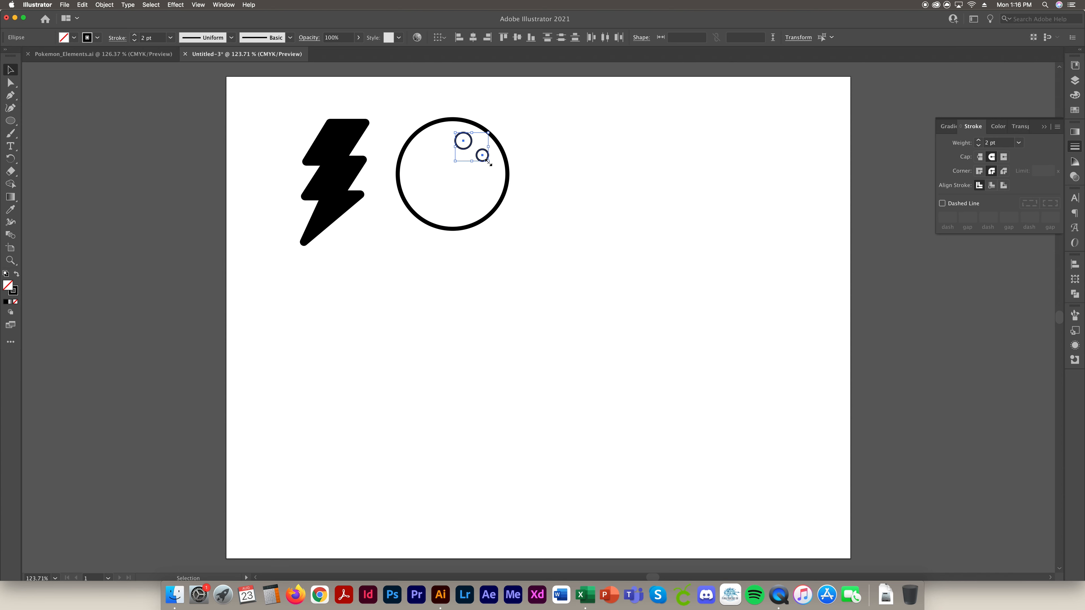
{"action": "left_click", "coordinate": [537, 173]}
{"action": "left_click_drag", "start_coordinate": [485, 158], "coordinate": [483, 156]}
{"action": "left_click", "coordinate": [564, 165]}
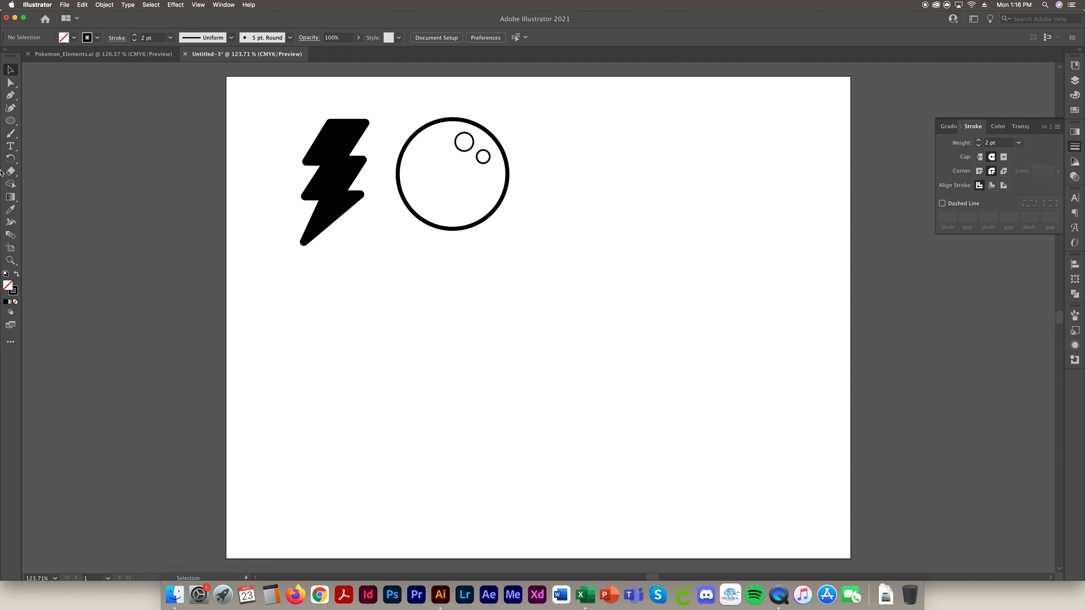
Step: Draw a circle about 1.9 in across beside the circle icon and copy the large circle's stroke onto it
{"action": "left_click", "coordinate": [14, 122]}
{"action": "left_click_drag", "start_coordinate": [546, 122], "coordinate": [656, 195]}
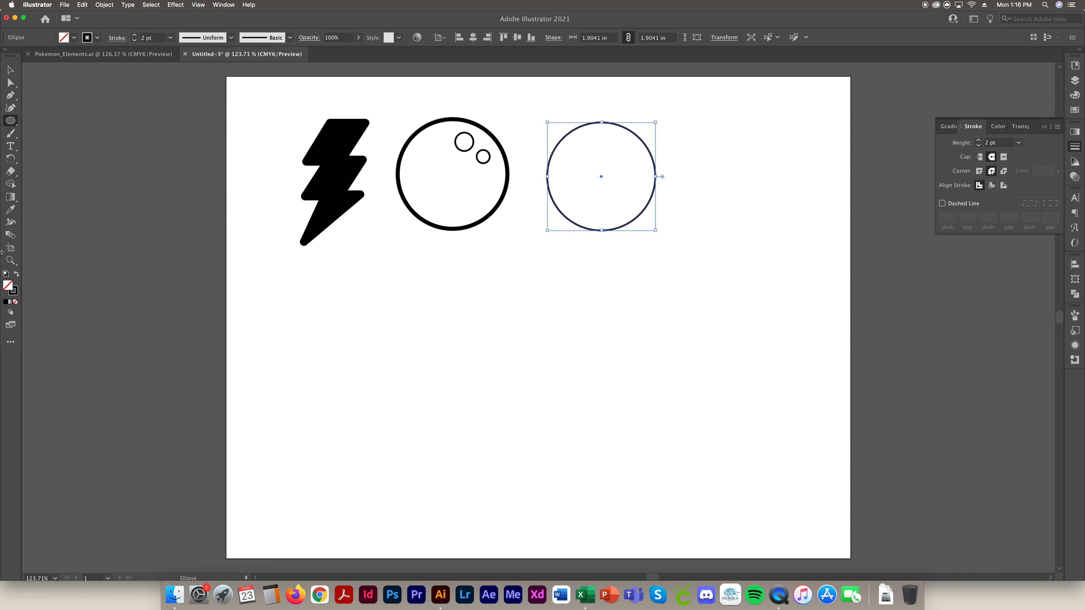
{"action": "left_click", "coordinate": [10, 209]}
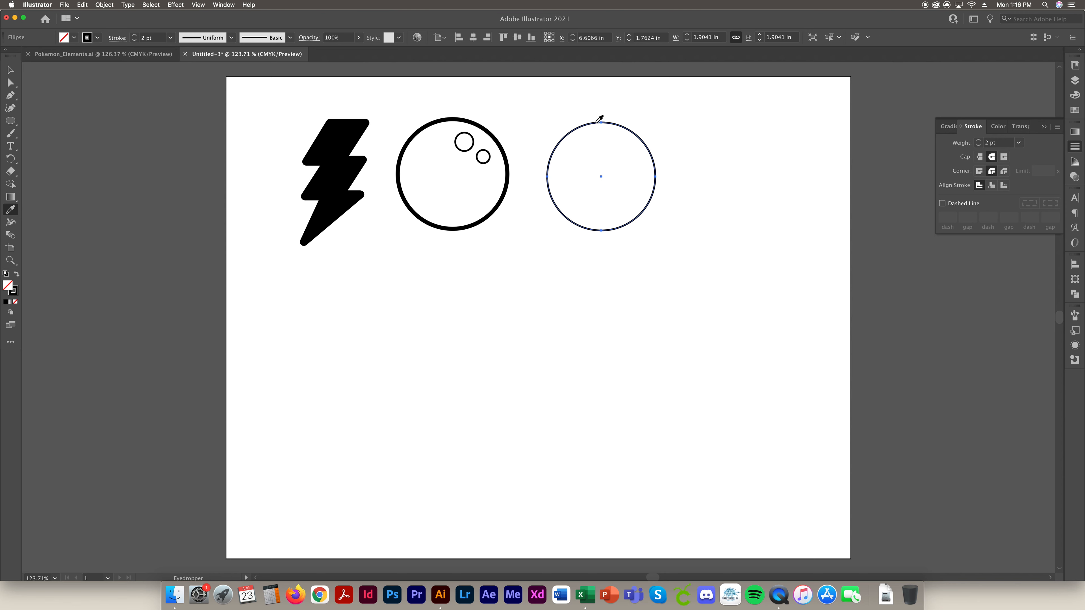
{"action": "left_click", "coordinate": [507, 153]}
Step: Move the new circle closer to the circle icon and align its stroke to center
{"action": "left_click", "coordinate": [10, 70]}
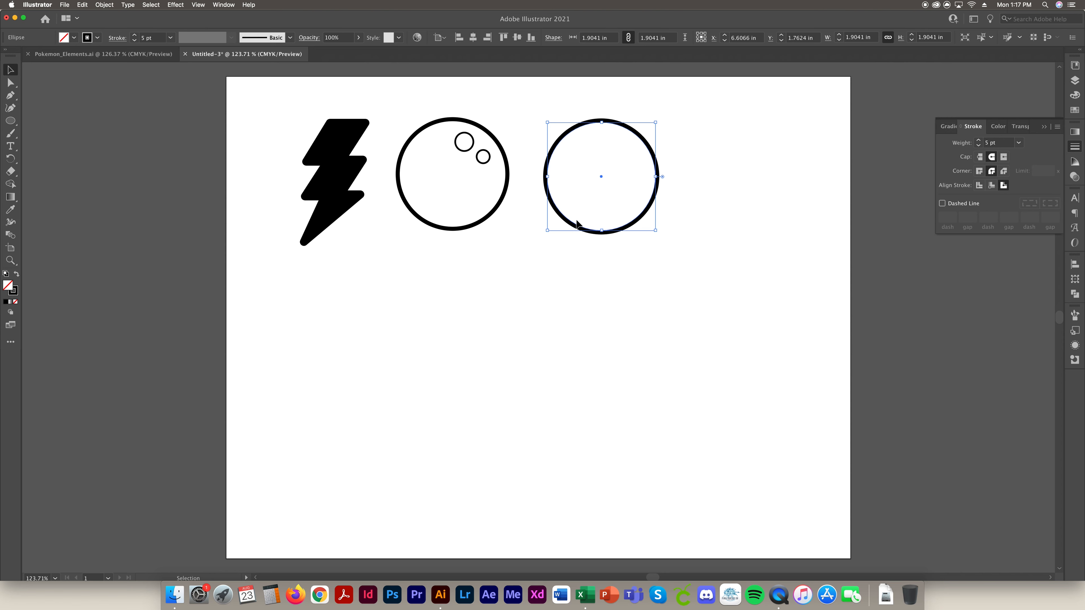
{"action": "left_click_drag", "start_coordinate": [636, 223], "coordinate": [616, 223]}
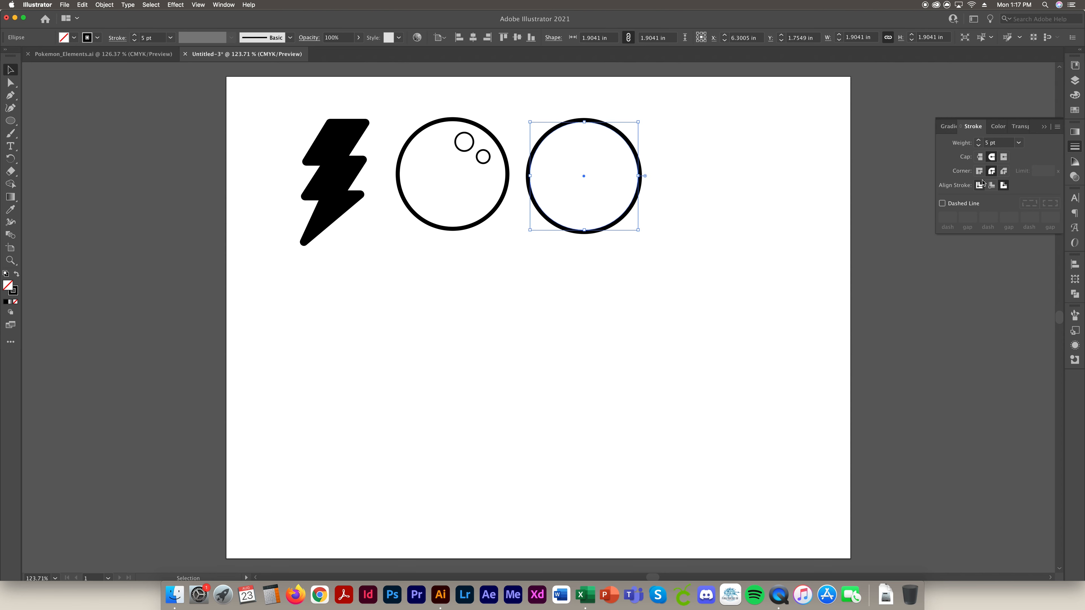
{"action": "left_click", "coordinate": [992, 185]}
{"action": "left_click", "coordinate": [979, 186]}
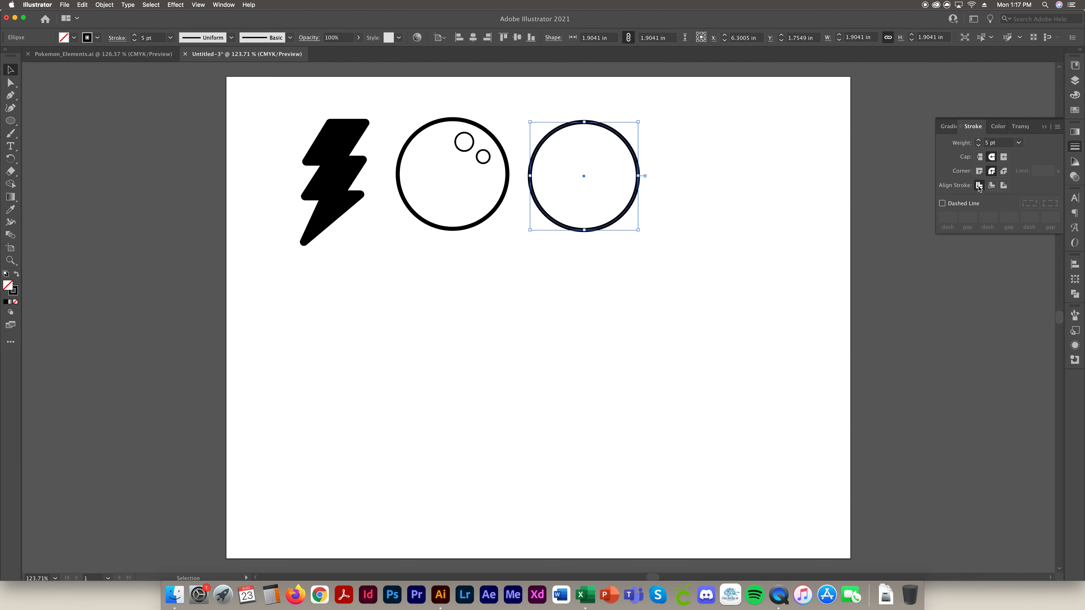
{"action": "left_click", "coordinate": [674, 223]}
Step: Flatten the new circle into a wide horizontal ellipse and lower it slightly
{"action": "left_click", "coordinate": [583, 233]}
{"action": "left_click_drag", "start_coordinate": [584, 122], "coordinate": [627, 166]}
{"action": "left_click", "coordinate": [719, 206]}
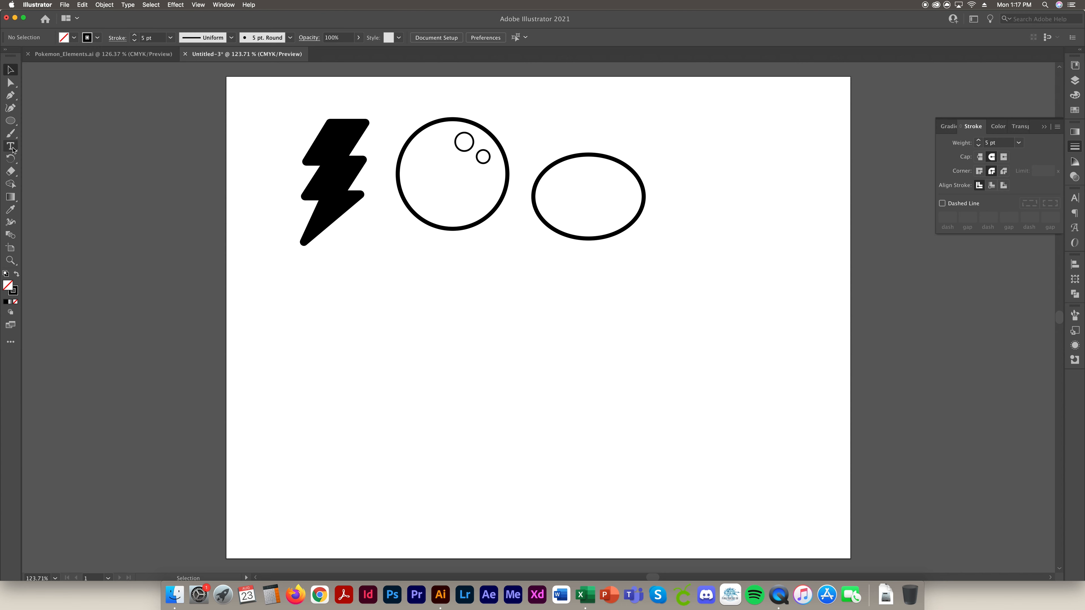
Step: Draw a square about 1.79 in wide with the Rectangle tool, overlapping the upper part of the ellipse
{"action": "left_click", "coordinate": [12, 124]}
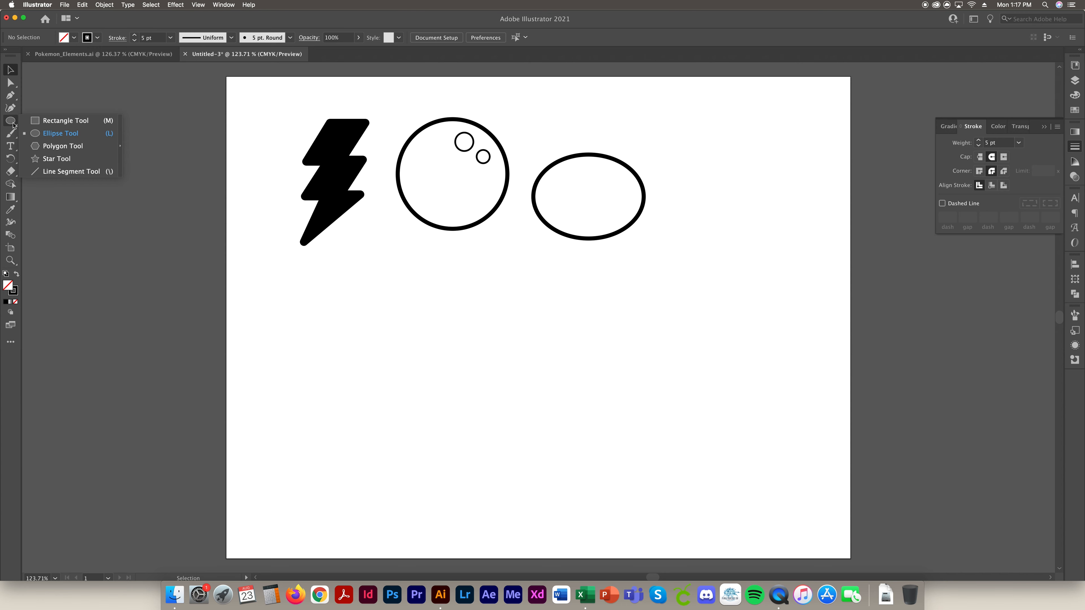
{"action": "left_click", "coordinate": [160, 197]}
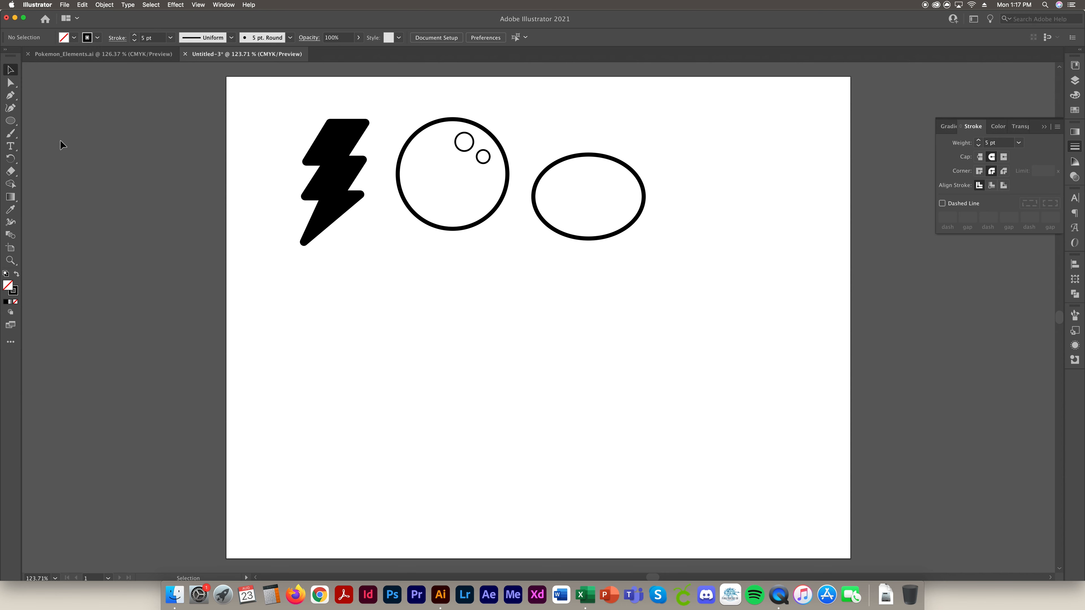
{"action": "left_click", "coordinate": [13, 123]}
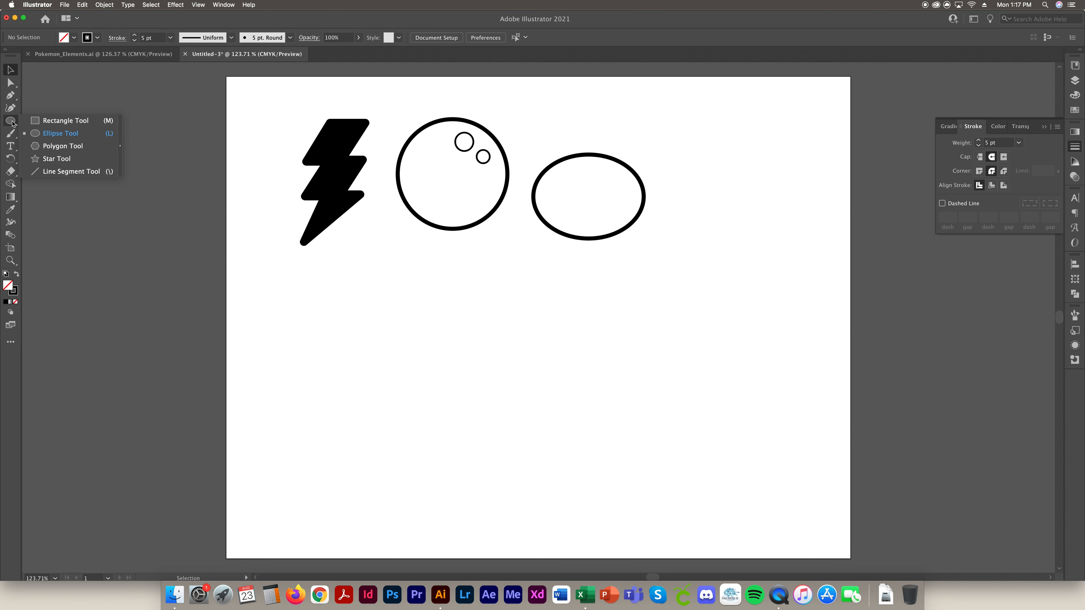
{"action": "left_click", "coordinate": [51, 120]}
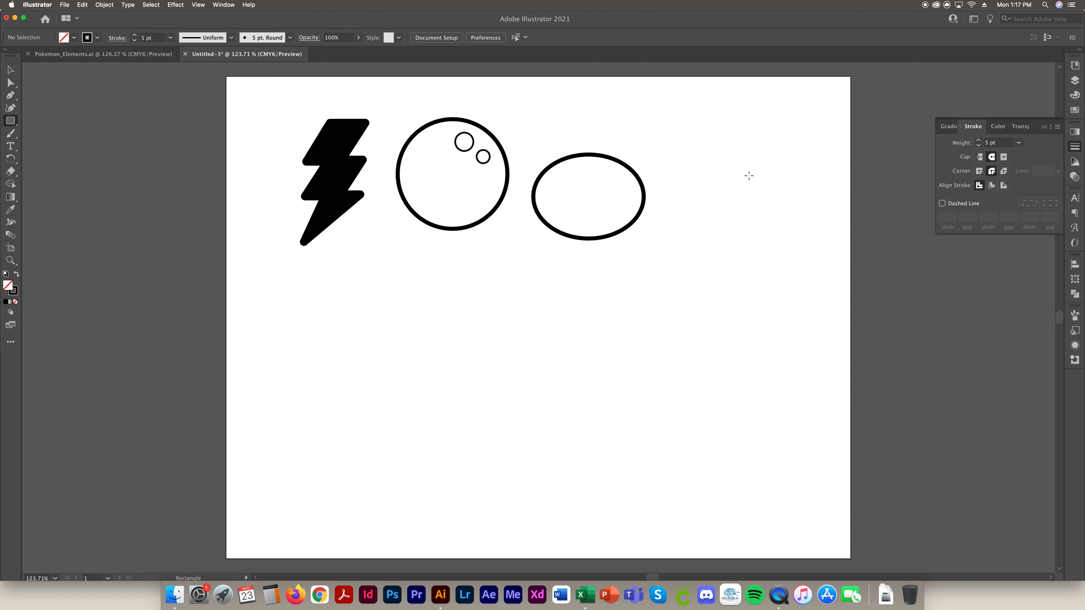
{"action": "mouse_move", "coordinate": [524, 110]}
{"action": "left_mouse_down"}
{"action": "mouse_move", "coordinate": [648, 231]}
{"action": "mouse_move", "coordinate": [627, 204]}
{"action": "left_mouse_up"}
{"action": "left_click", "coordinate": [10, 69]}
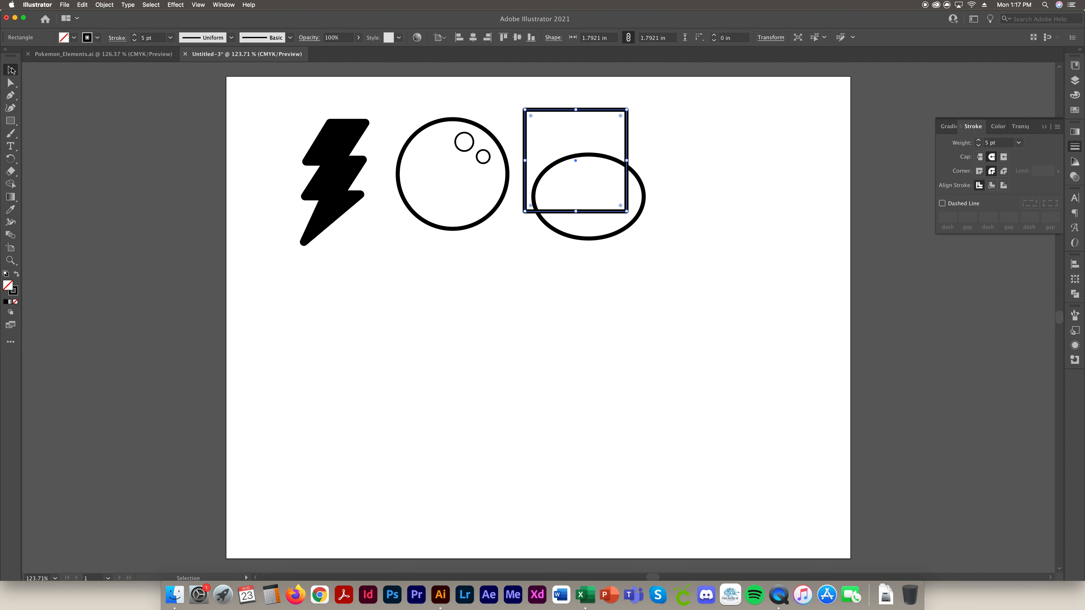
Step: Reposition the square over the ellipse's upper half and resize it to about 1.94 by 1.73 in to match the ellipse's width
{"action": "left_click_drag", "start_coordinate": [595, 110], "coordinate": [603, 105]}
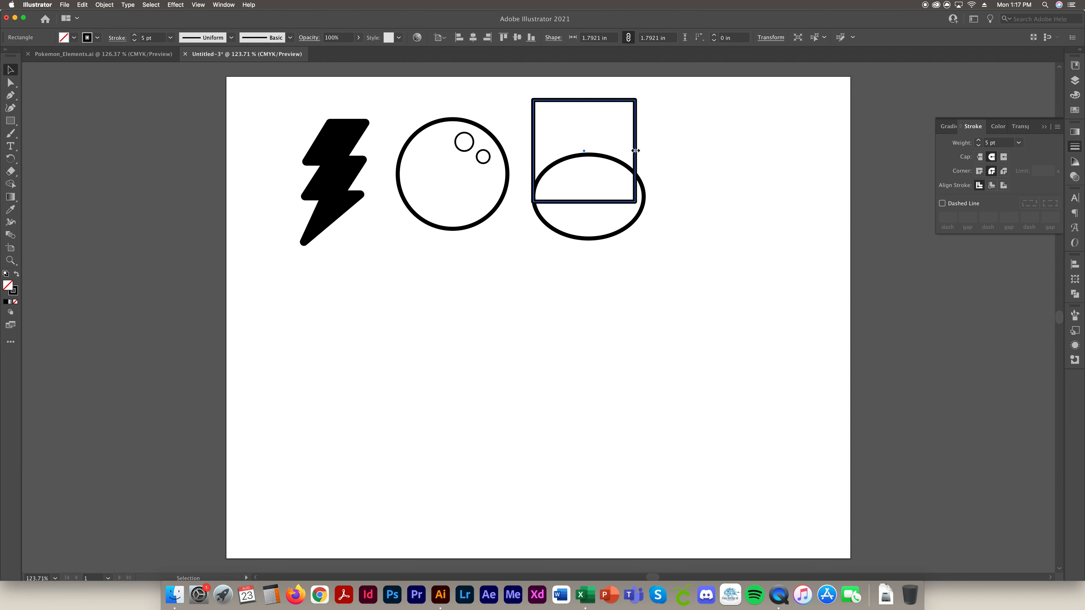
{"action": "left_click_drag", "start_coordinate": [635, 148], "coordinate": [645, 147]}
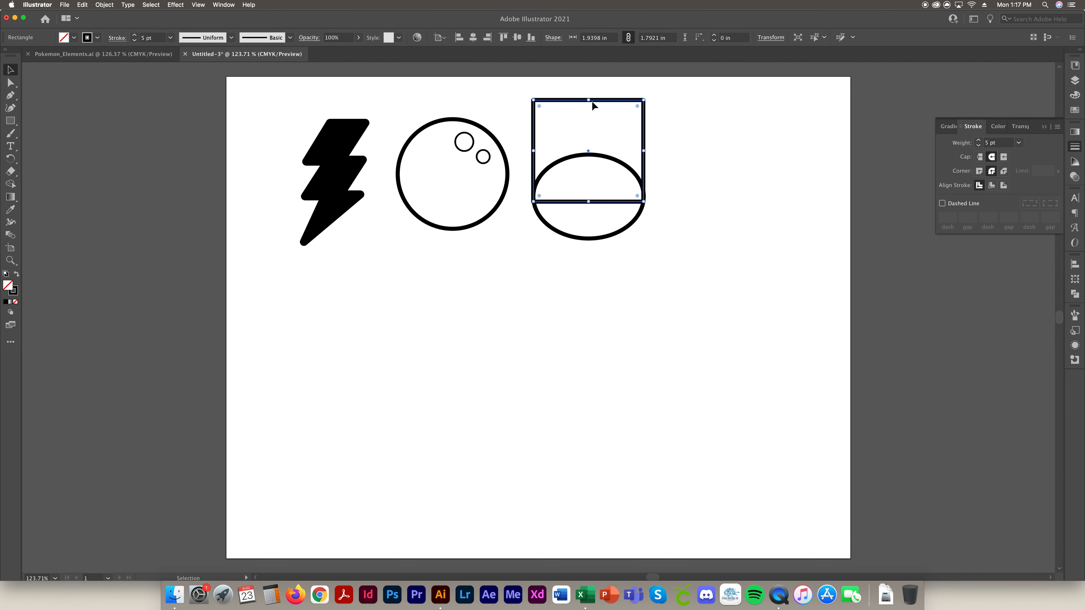
{"action": "left_click_drag", "start_coordinate": [588, 100], "coordinate": [588, 104]}
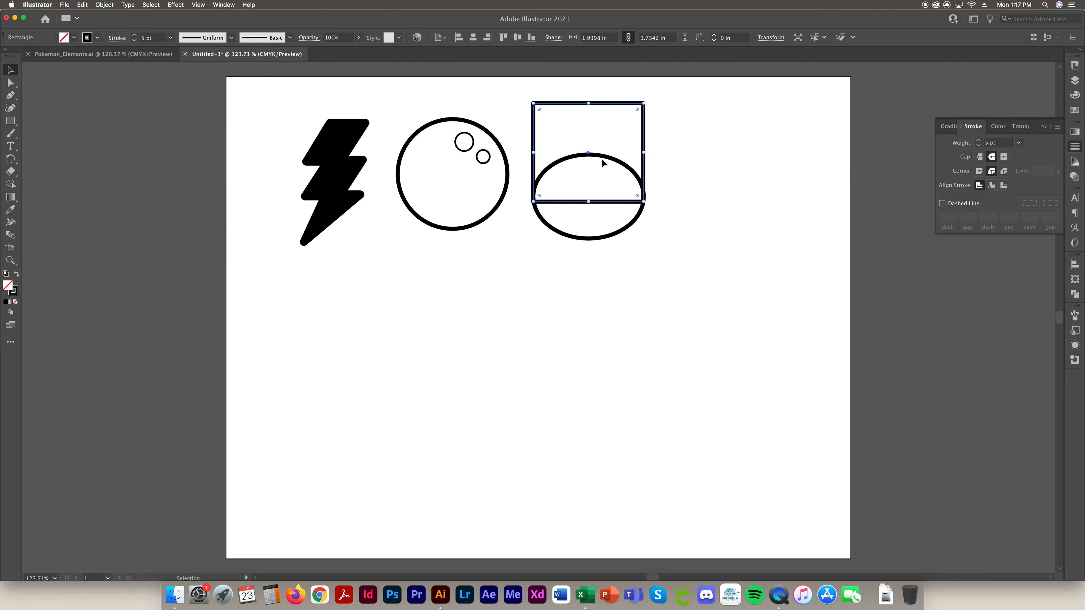
{"action": "left_click", "coordinate": [728, 218]}
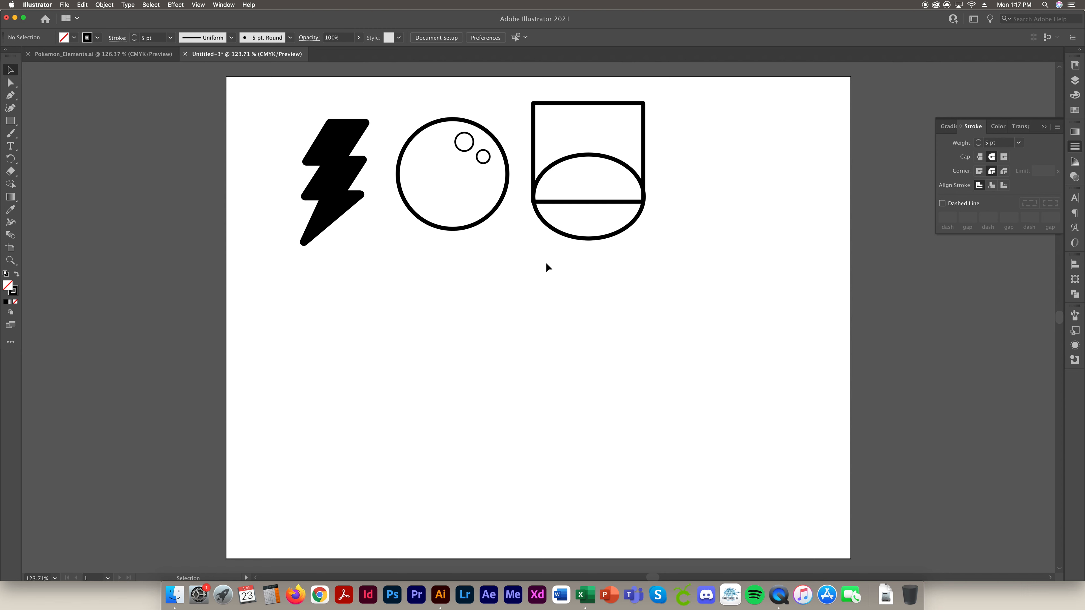
Step: Widen the rectangle slightly to about 1.95 in so its side reaches the ellipse's edge
{"action": "left_click_drag", "start_coordinate": [671, 220], "coordinate": [597, 191]}
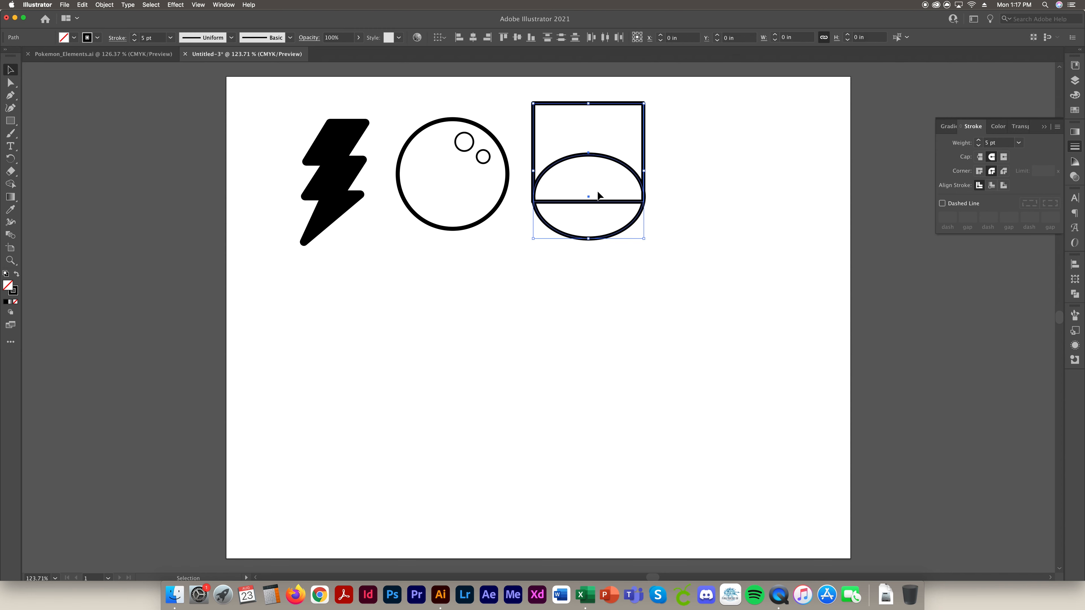
{"action": "left_click", "coordinate": [752, 197]}
{"action": "left_click", "coordinate": [644, 136]}
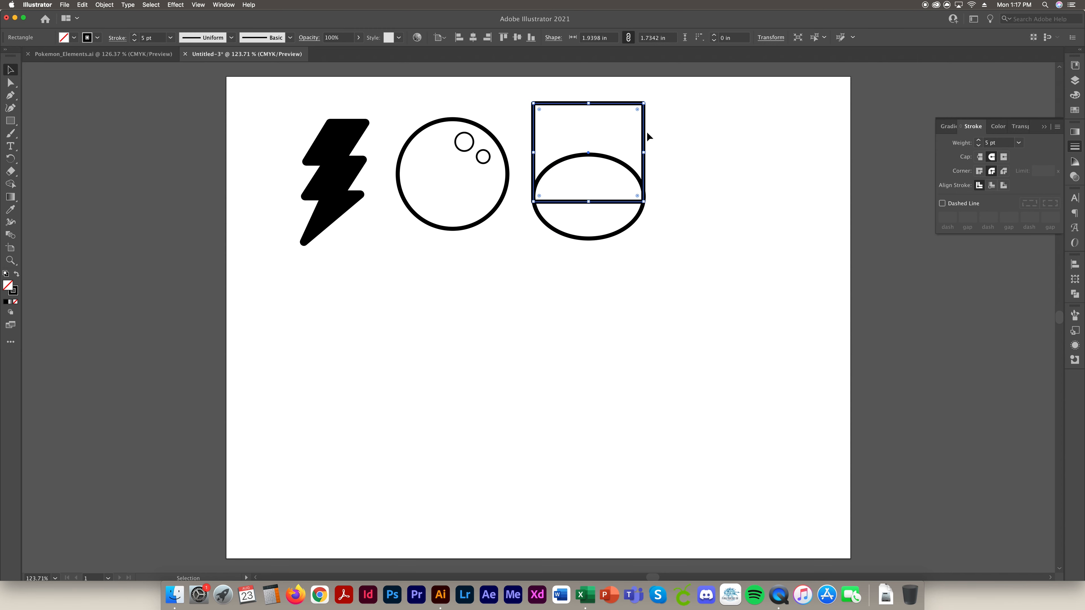
{"action": "left_click_drag", "start_coordinate": [645, 154], "coordinate": [646, 155]}
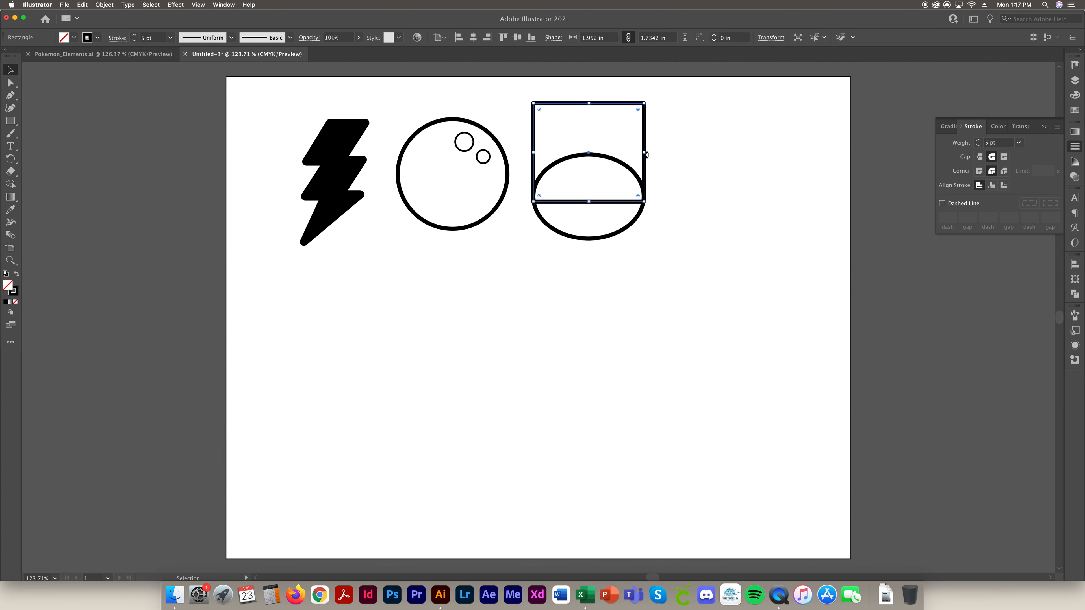
Step: Turn on Smart Guides
{"action": "left_click", "coordinate": [222, 5]}
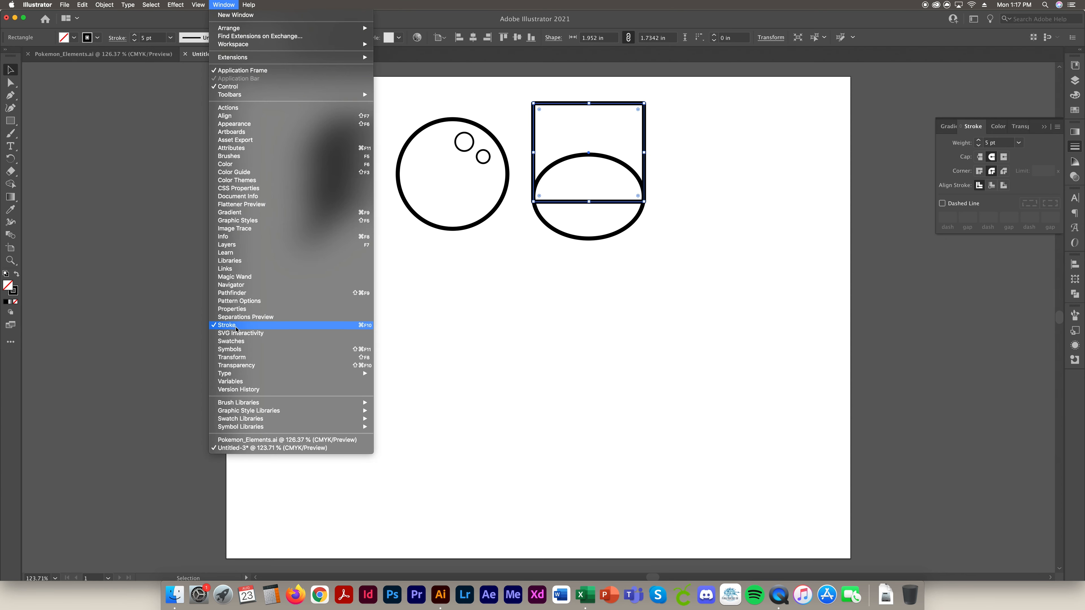
{"action": "left_click", "coordinate": [223, 5]}
{"action": "left_click", "coordinate": [222, 5]}
{"action": "mouse_move", "coordinate": [172, 5]}
{"action": "mouse_move", "coordinate": [206, 5]}
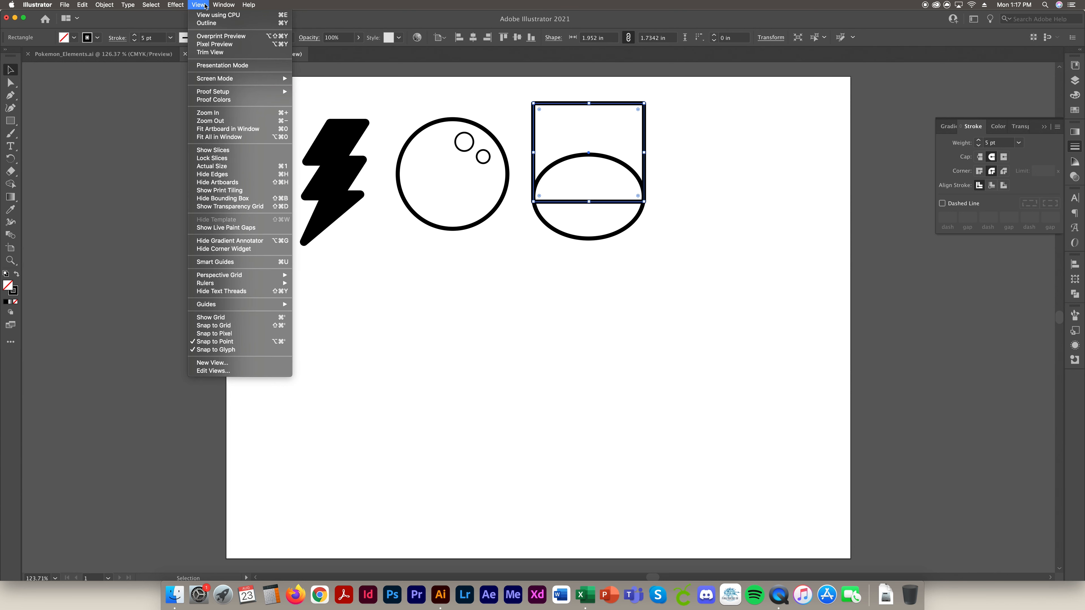
{"action": "mouse_move", "coordinate": [271, 305]}
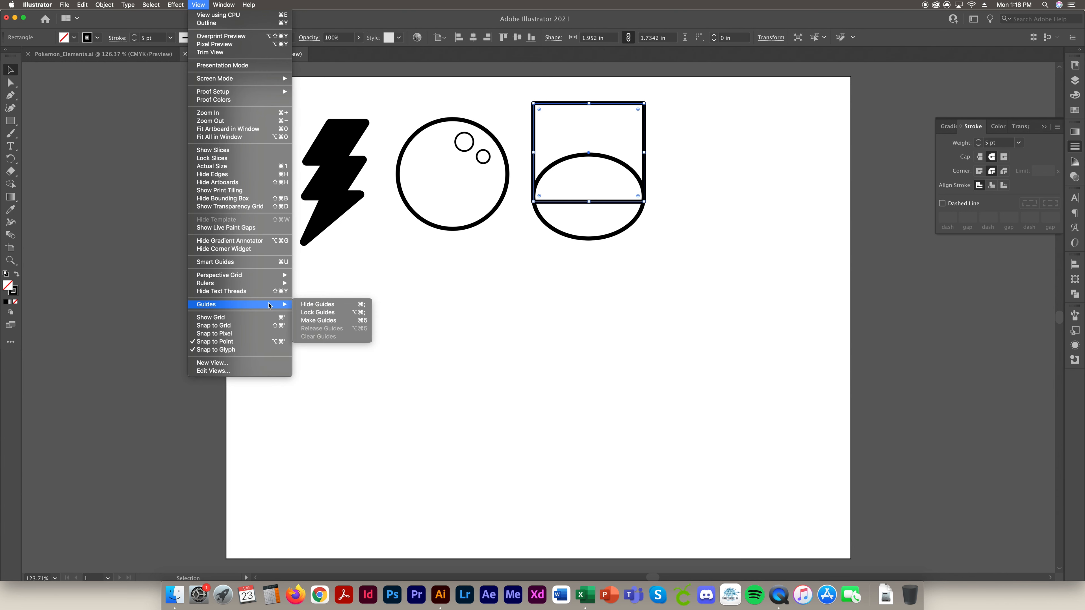
{"action": "left_click", "coordinate": [234, 262]}
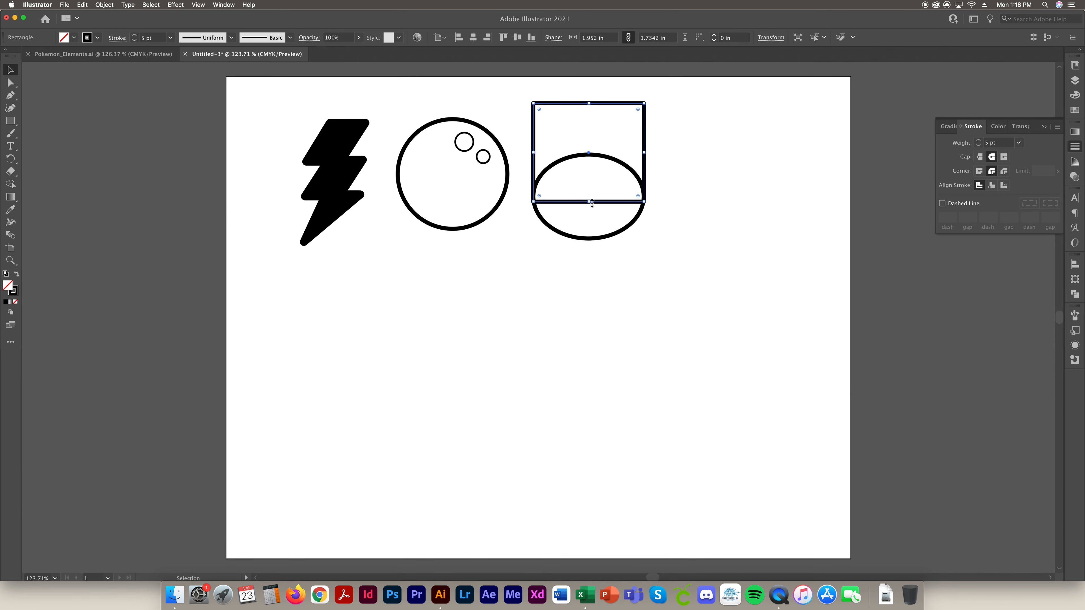
{"action": "left_click", "coordinate": [175, 5]}
{"action": "mouse_move", "coordinate": [197, 5]}
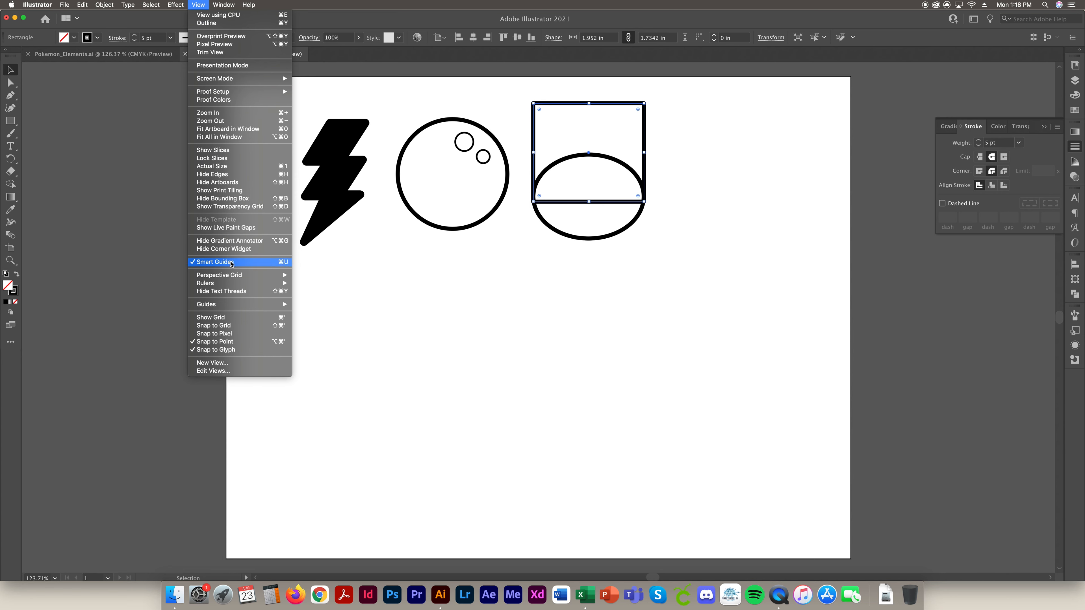
{"action": "left_click", "coordinate": [696, 214]}
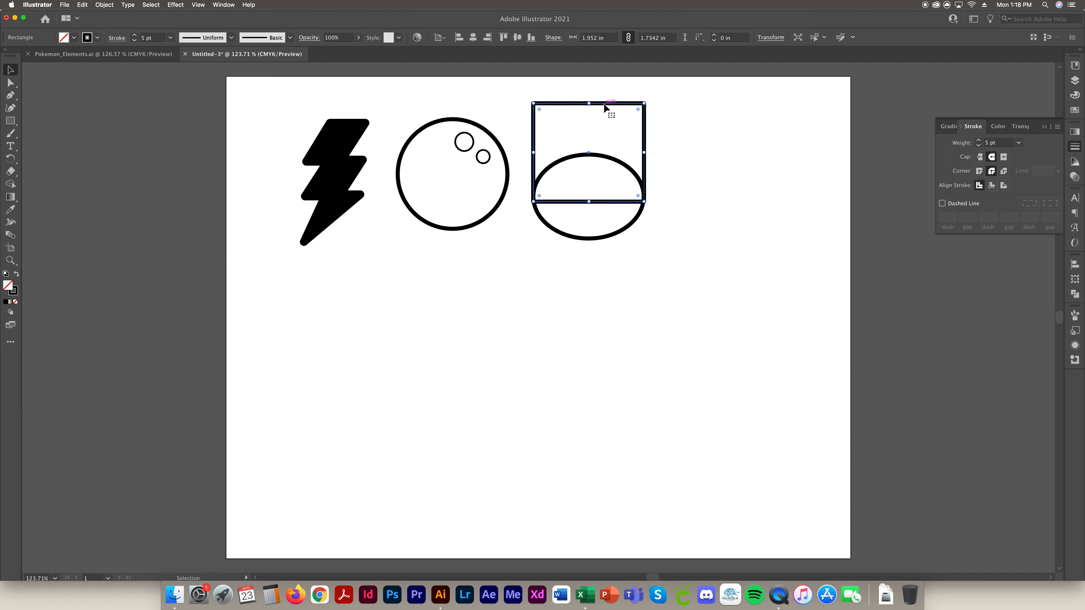
Step: Adjust the rectangle's two bottom corner points with Direct Selection so they meet the ellipse's sides
{"action": "left_click", "coordinate": [10, 82]}
{"action": "left_click", "coordinate": [669, 223]}
{"action": "mouse_move", "coordinate": [644, 203]}
{"action": "left_mouse_down"}
{"action": "mouse_move", "coordinate": [653, 204]}
{"action": "mouse_move", "coordinate": [644, 203]}
{"action": "left_mouse_up"}
{"action": "left_click", "coordinate": [719, 223]}
{"action": "left_click_drag", "start_coordinate": [533, 202], "coordinate": [533, 202]}
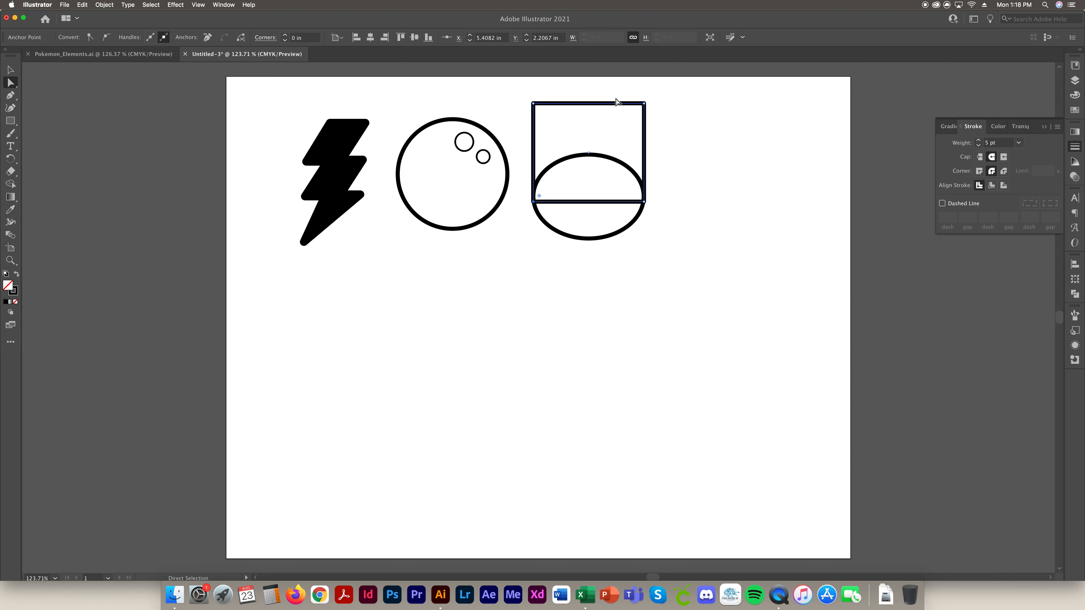
Step: Try to pull the rectangle's upper-left corner point inward and down, and undo the change
{"action": "left_click_drag", "start_coordinate": [533, 103], "coordinate": [540, 132]}
{"action": "key", "text": "super+z"}
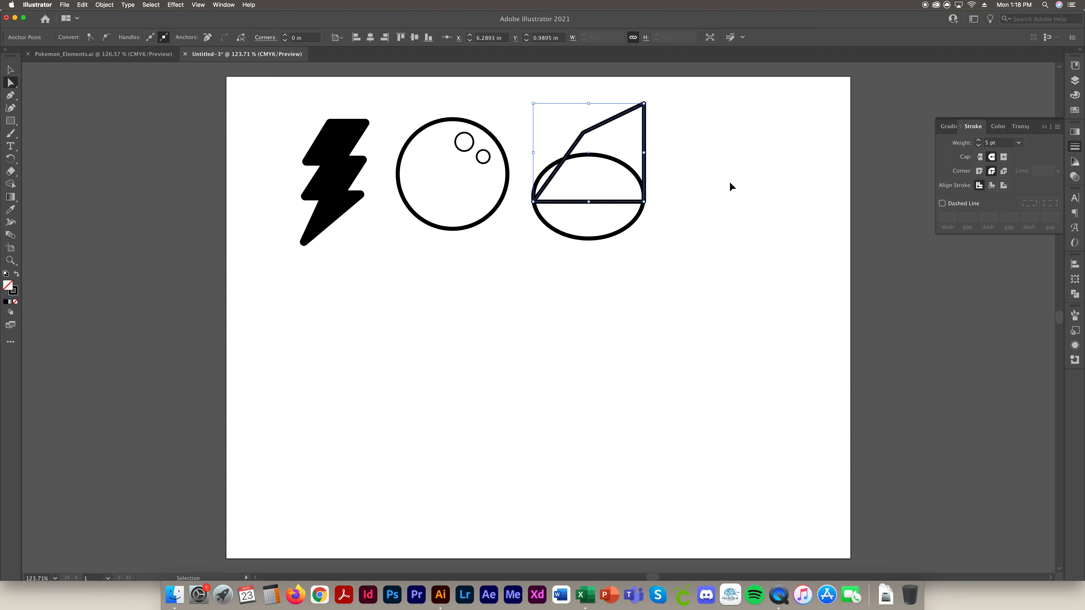
{"action": "key", "text": "super+z"}
{"action": "left_click", "coordinate": [702, 190]}
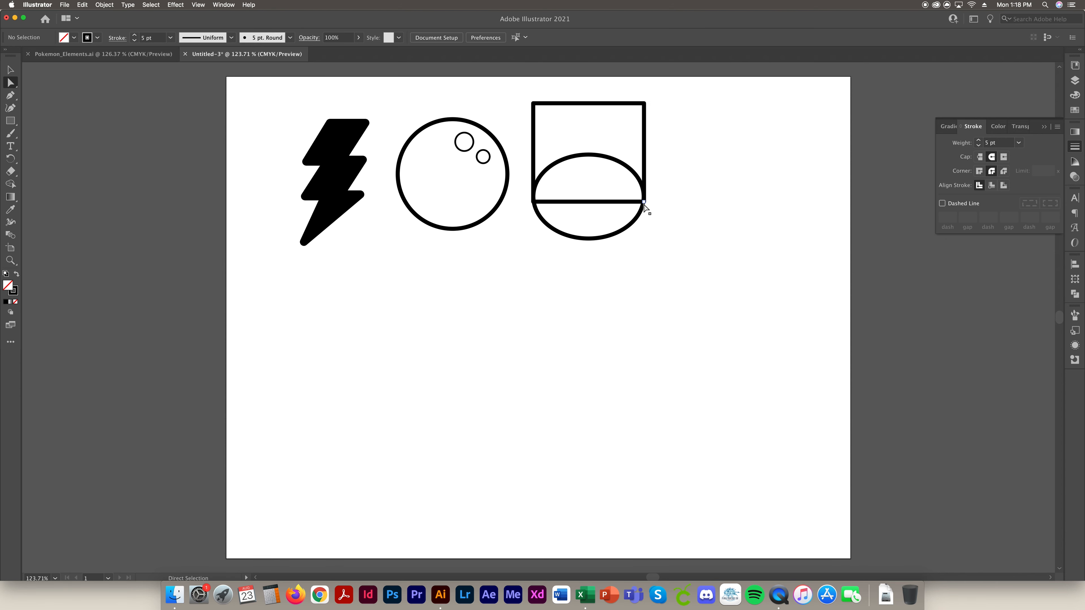
Step: Nudge the rectangle's two bottom corner points onto the ellipse's sides, and turn off Smart Guides
{"action": "left_click_drag", "start_coordinate": [644, 203], "coordinate": [646, 206]}
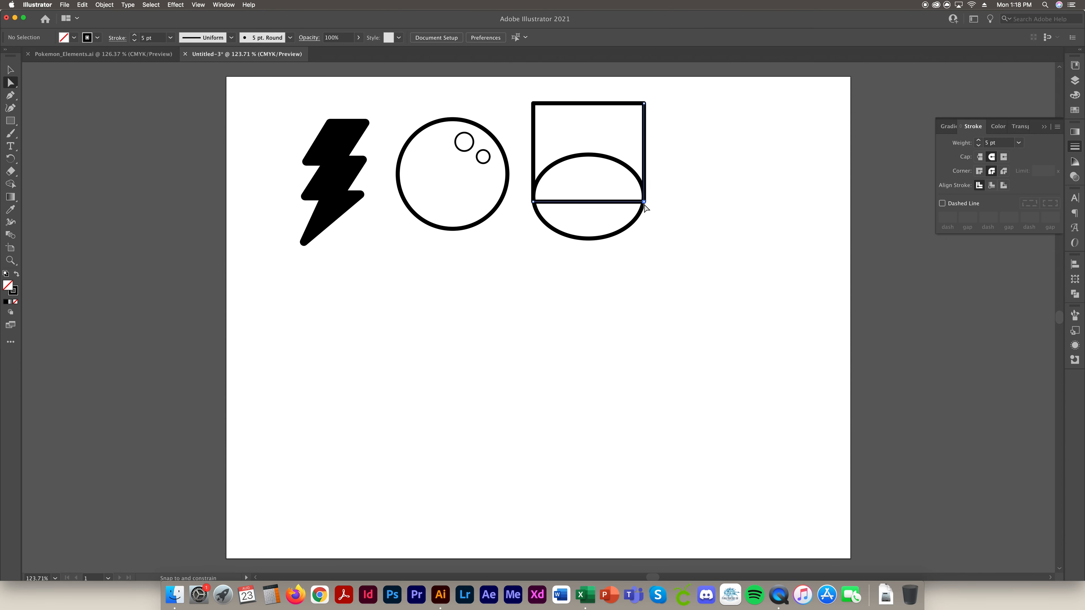
{"action": "left_click_drag", "start_coordinate": [533, 202], "coordinate": [533, 202]}
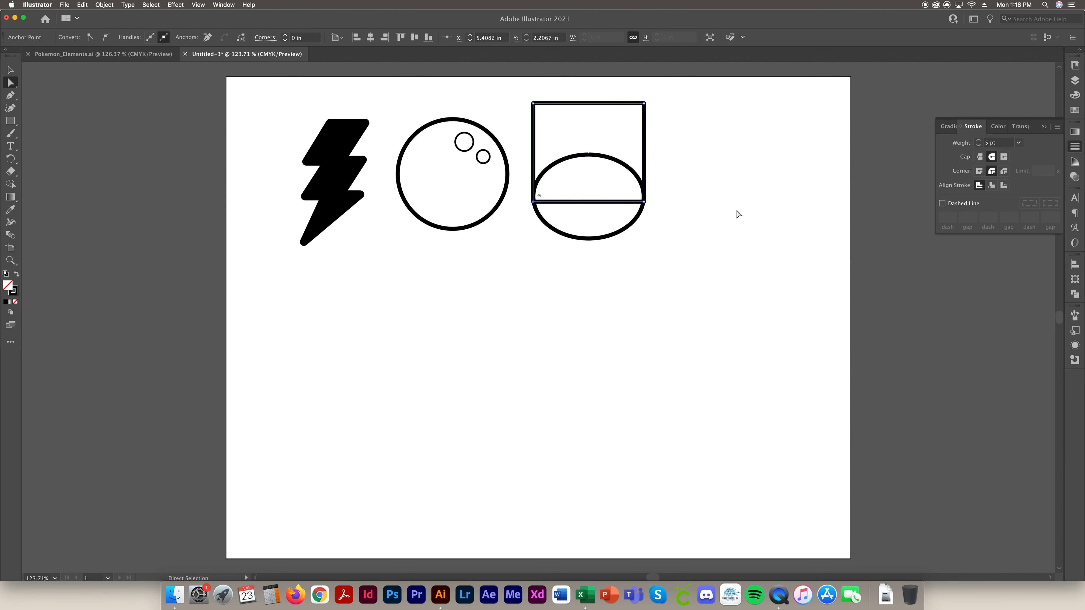
{"action": "left_click", "coordinate": [198, 5]}
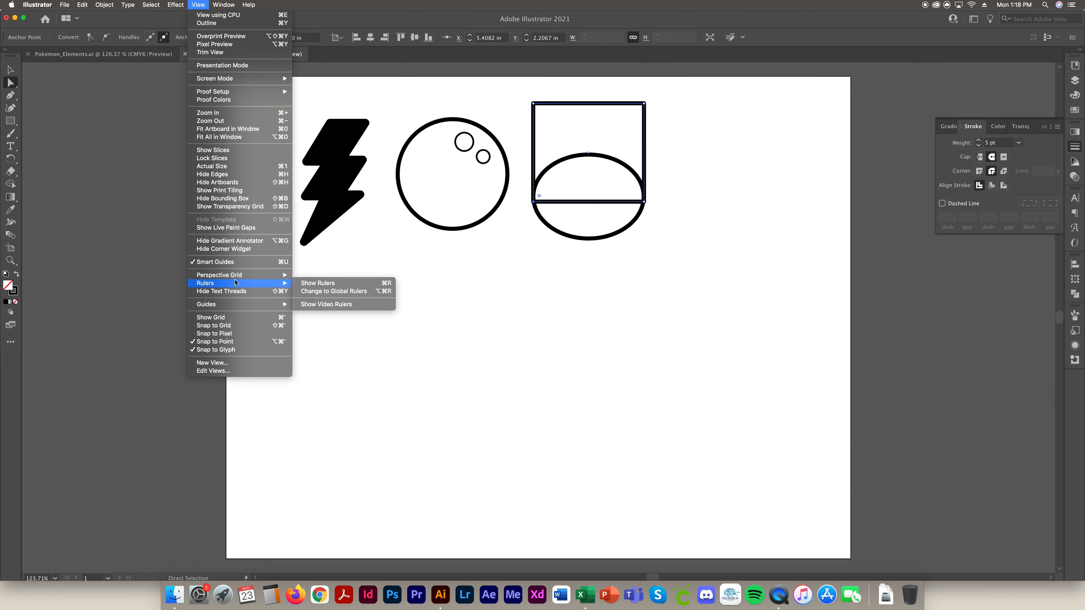
{"action": "left_click", "coordinate": [241, 265]}
{"action": "left_click", "coordinate": [655, 141]}
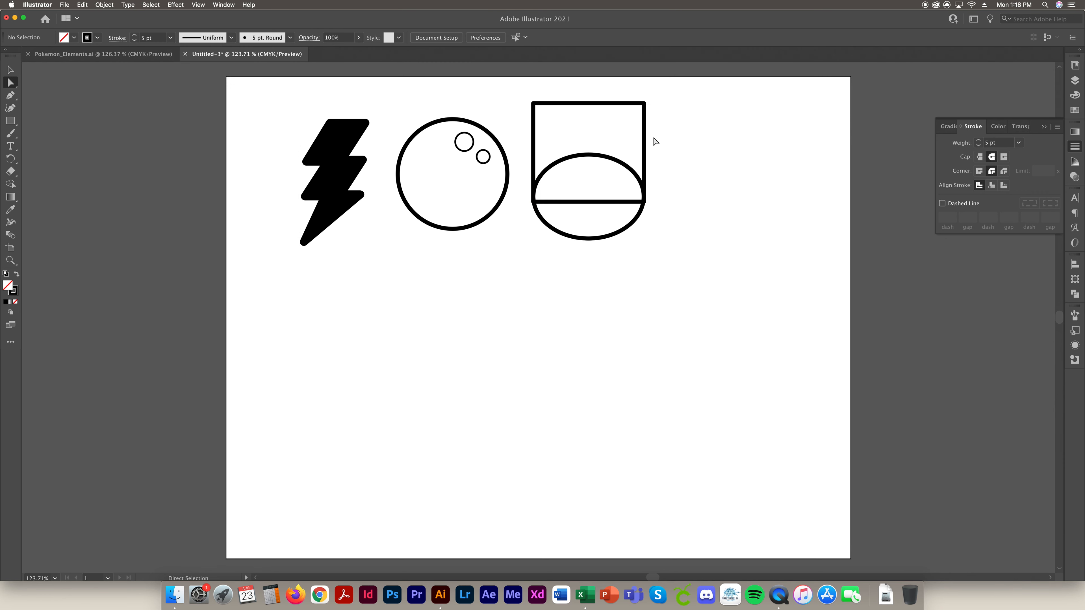
Step: Add an anchor point at the middle of the rectangle's top edge with the Pen tool
{"action": "left_click", "coordinate": [593, 107]}
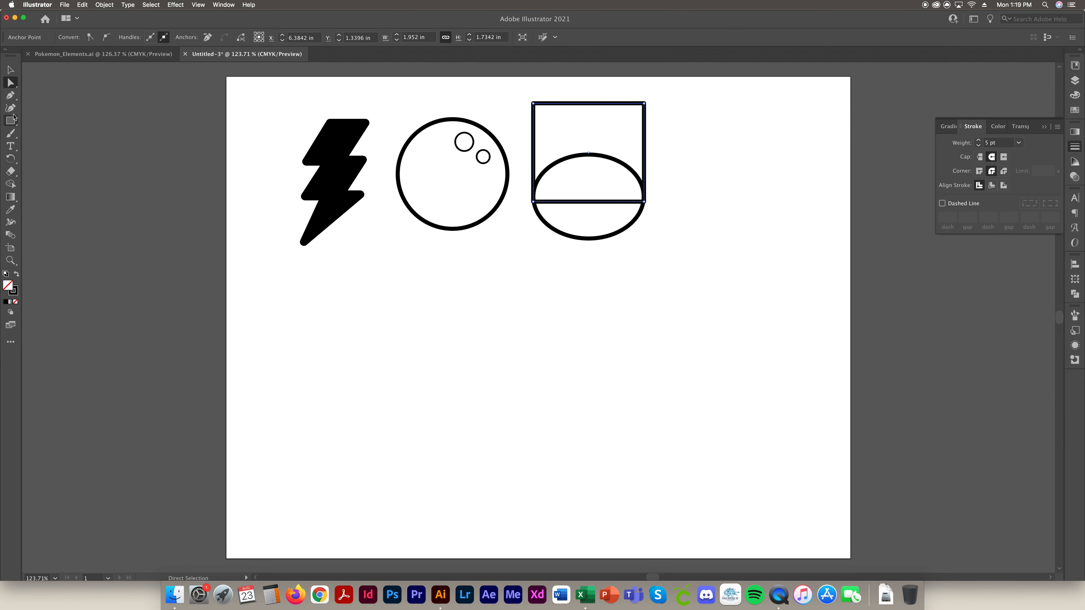
{"action": "left_click", "coordinate": [9, 96]}
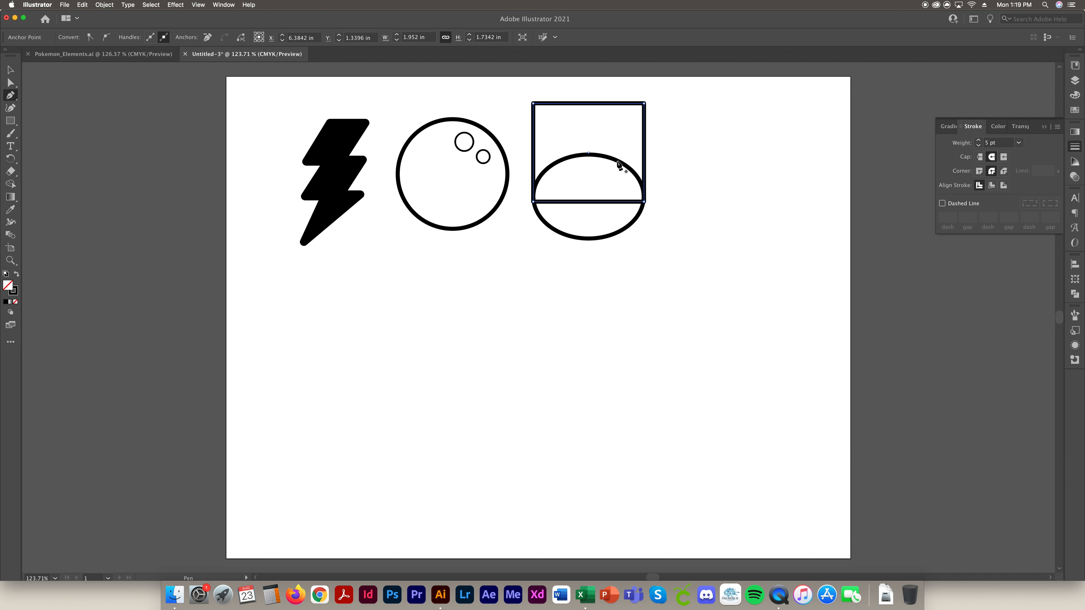
{"action": "left_click", "coordinate": [589, 104]}
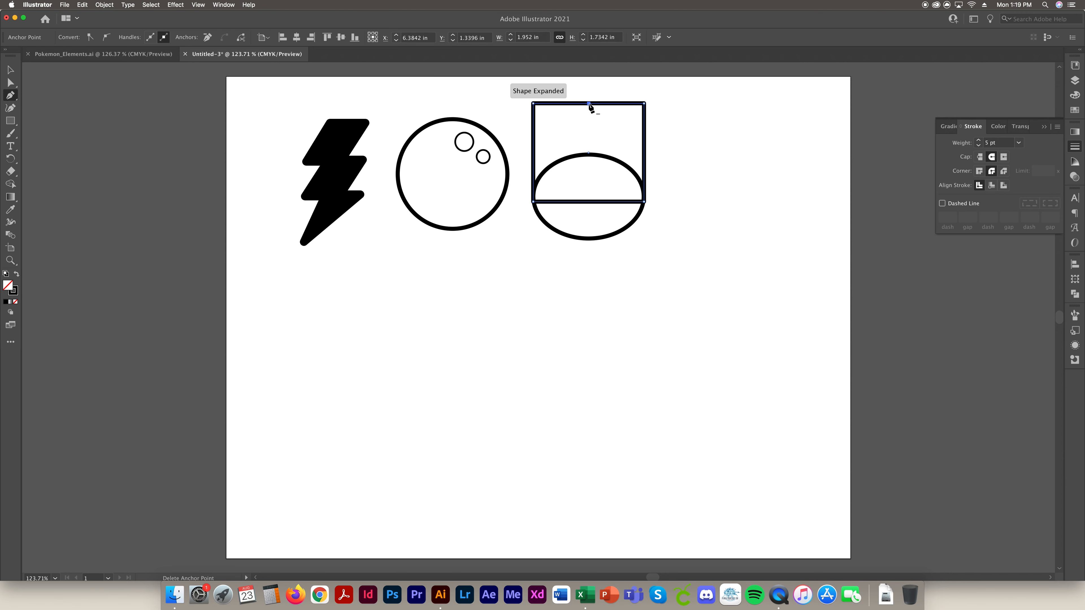
Step: Delete the rectangle's upper-left corner point and join the lower-left corner to the top middle point with a straight edge
{"action": "left_click", "coordinate": [11, 85]}
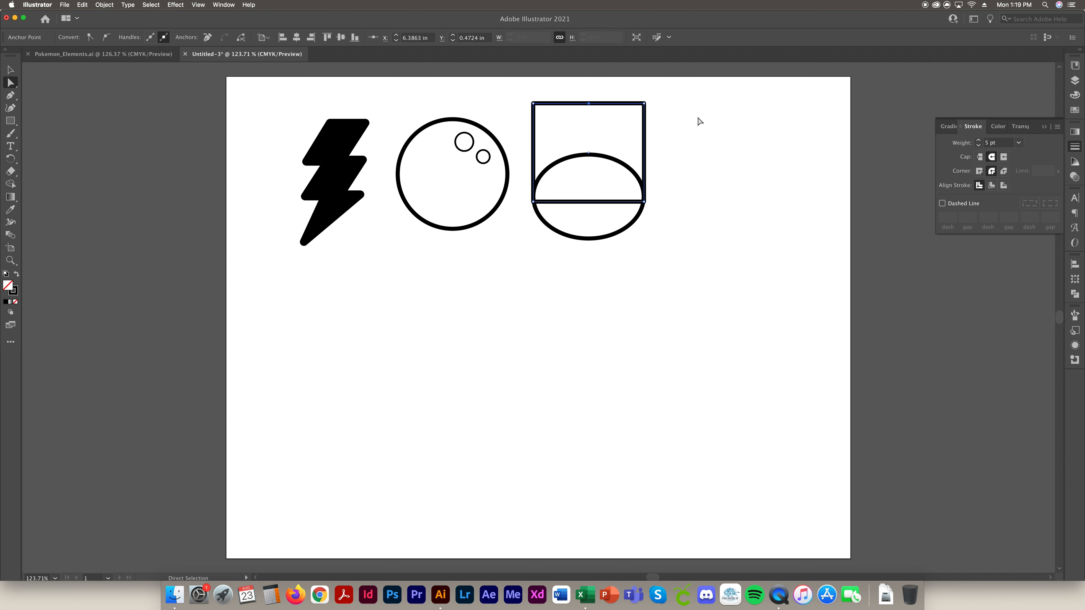
{"action": "left_click", "coordinate": [589, 104]}
{"action": "left_click", "coordinate": [533, 105]}
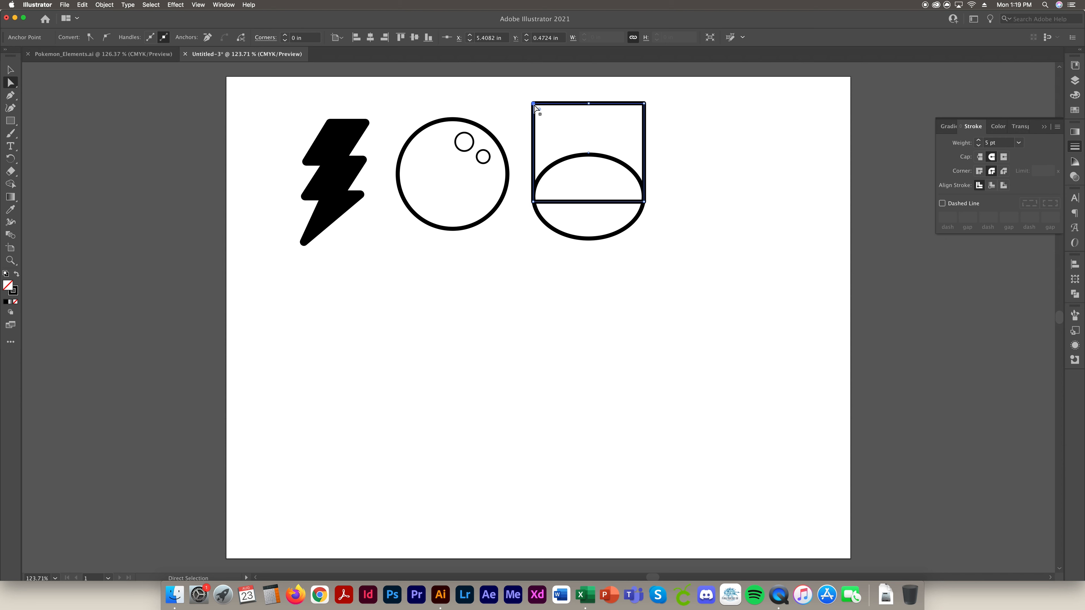
{"action": "key", "text": "Delete"}
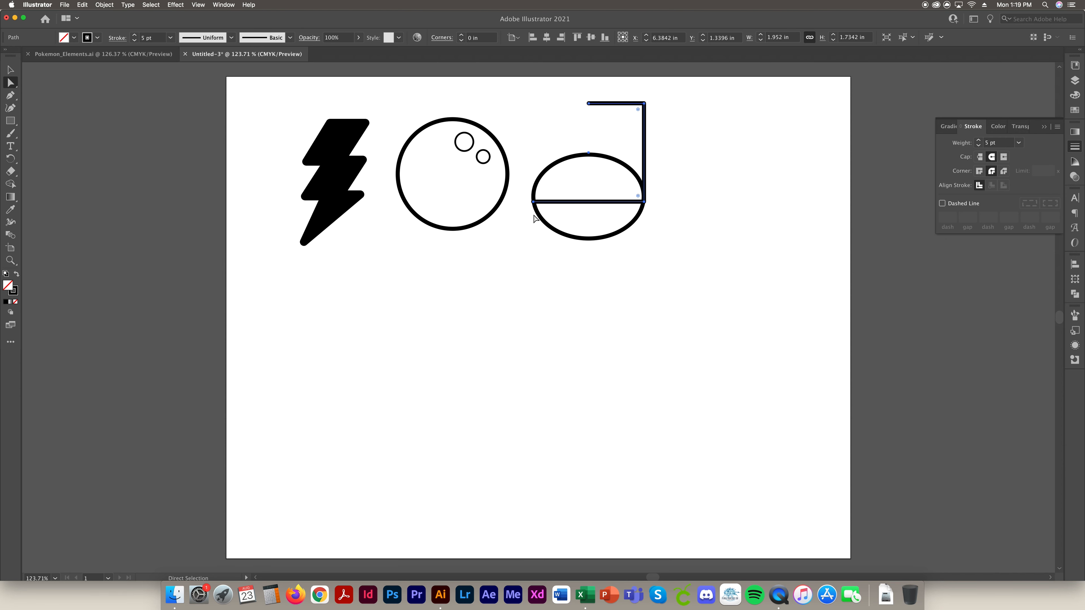
{"action": "left_click", "coordinate": [589, 103], "text": "shift"}
{"action": "left_click", "coordinate": [761, 222]}
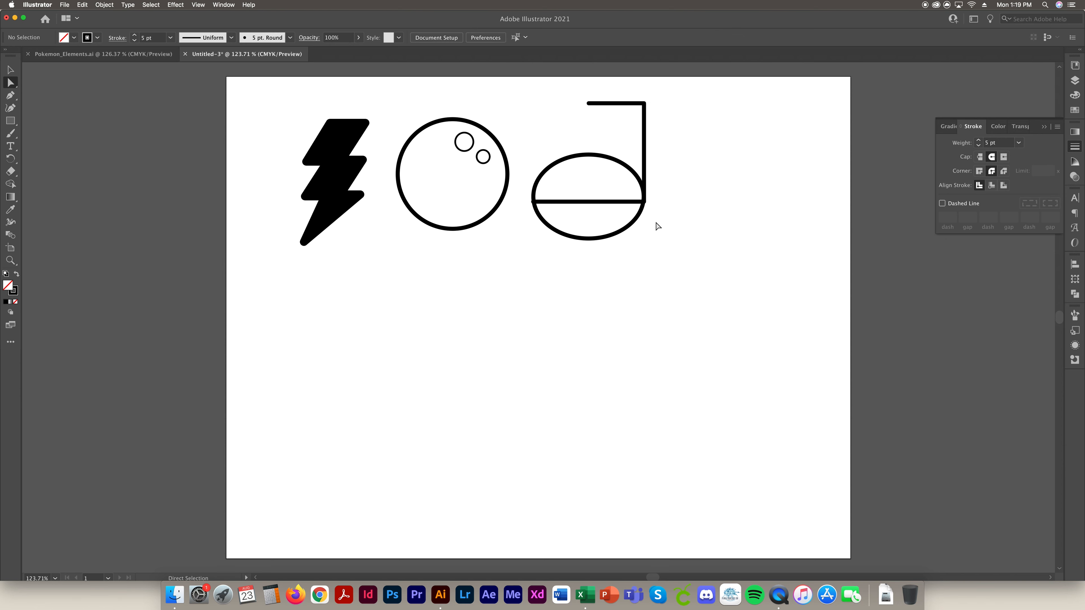
{"action": "left_click", "coordinate": [533, 201]}
{"action": "left_click", "coordinate": [589, 103], "text": "shift"}
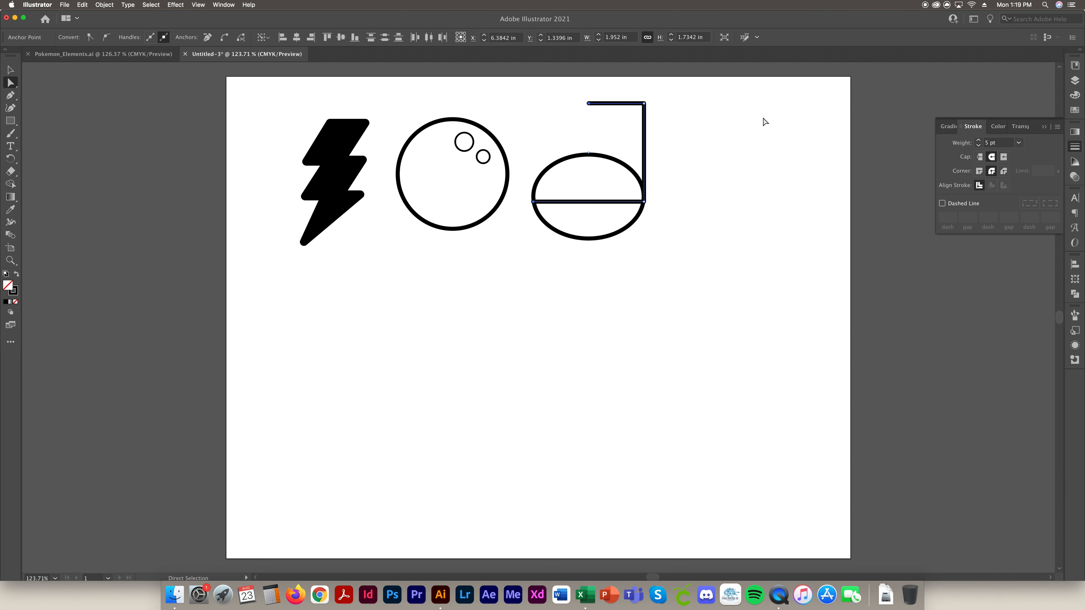
{"action": "key", "text": "super+j"}
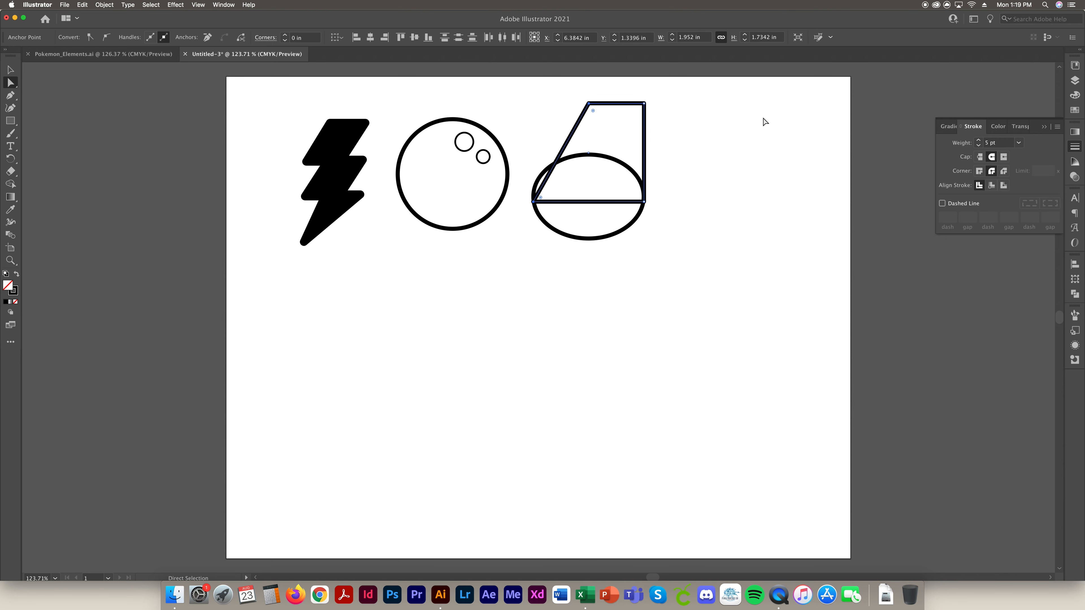
{"action": "left_click", "coordinate": [770, 145]}
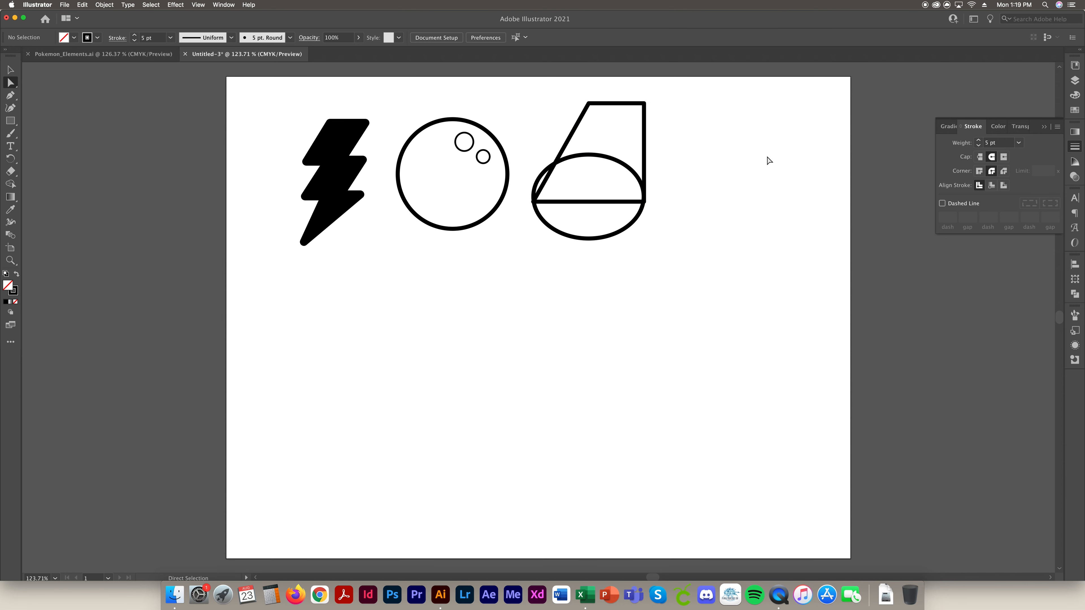
Step: Delete the upper-right corner point and join the lower-right corner to the top middle point, forming a triangle
{"action": "left_click", "coordinate": [645, 103]}
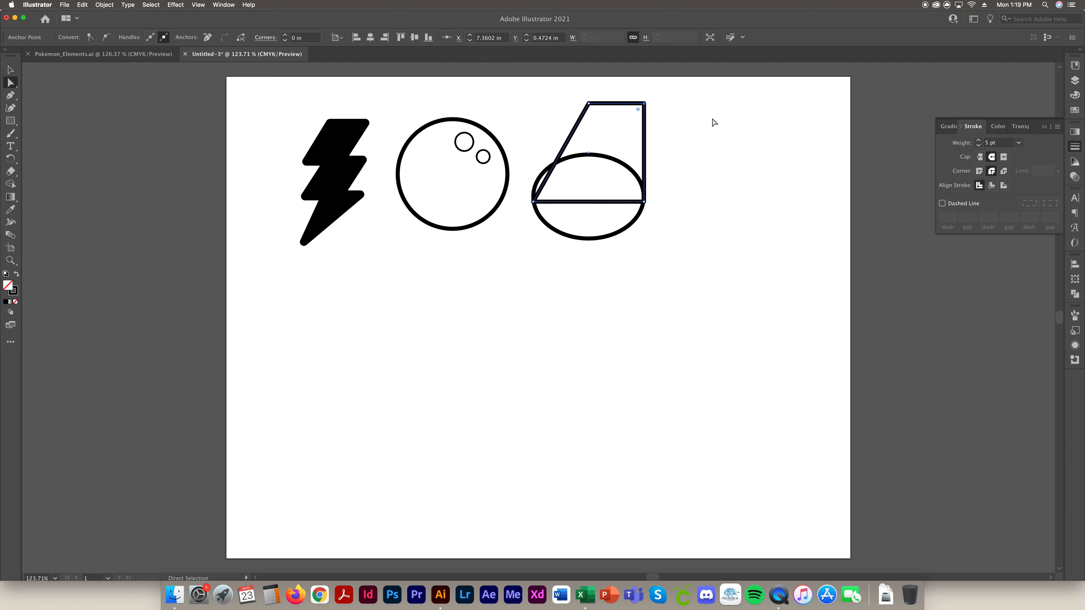
{"action": "key", "text": "Delete"}
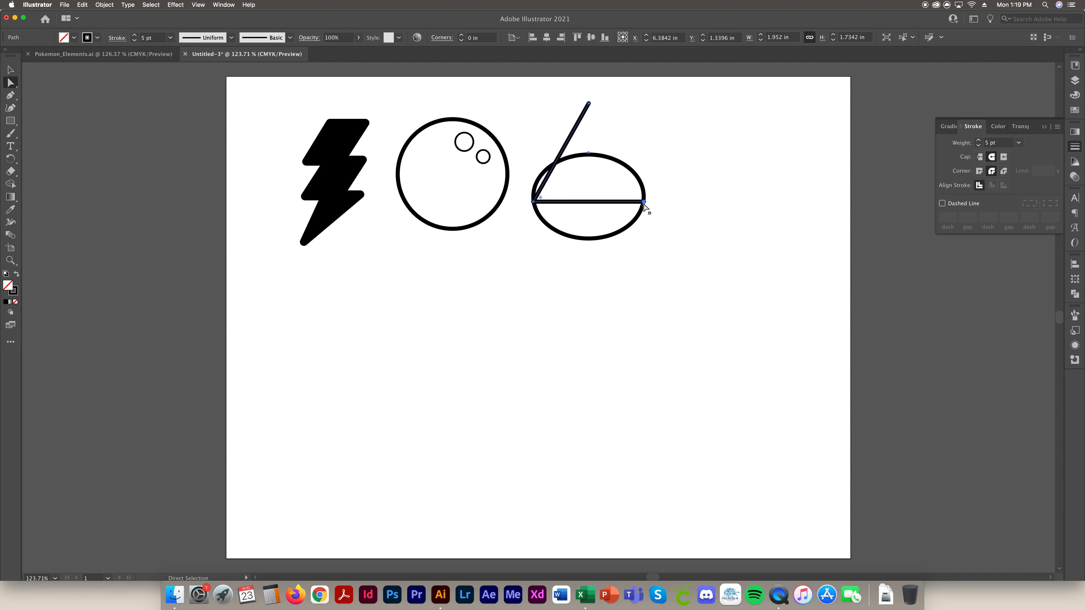
{"action": "left_click", "coordinate": [644, 201]}
{"action": "left_click", "coordinate": [589, 103], "text": "shift"}
{"action": "key", "text": "super+j"}
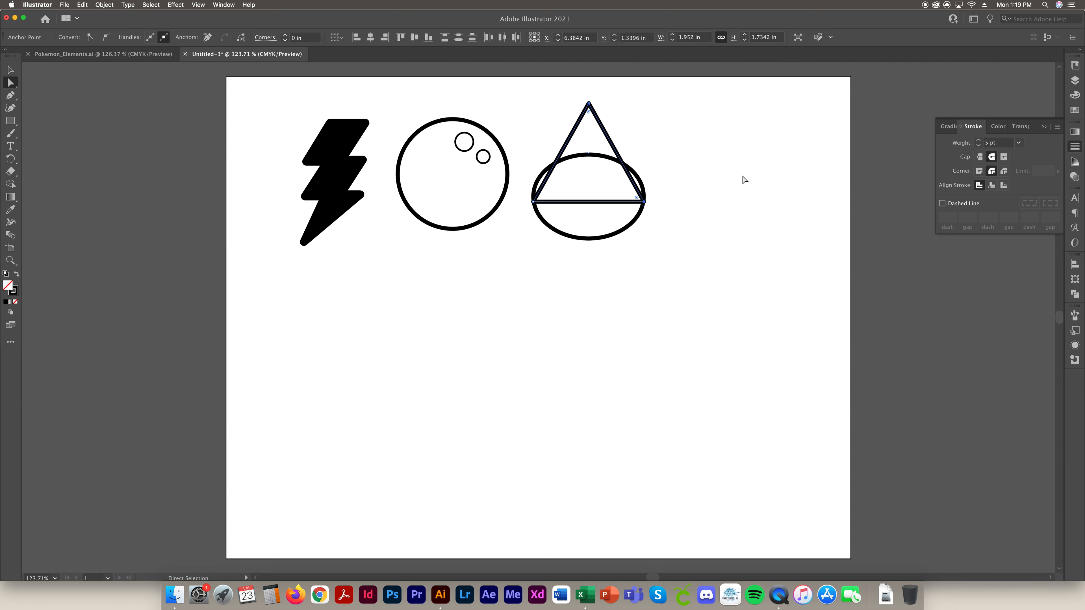
{"action": "left_click", "coordinate": [744, 180]}
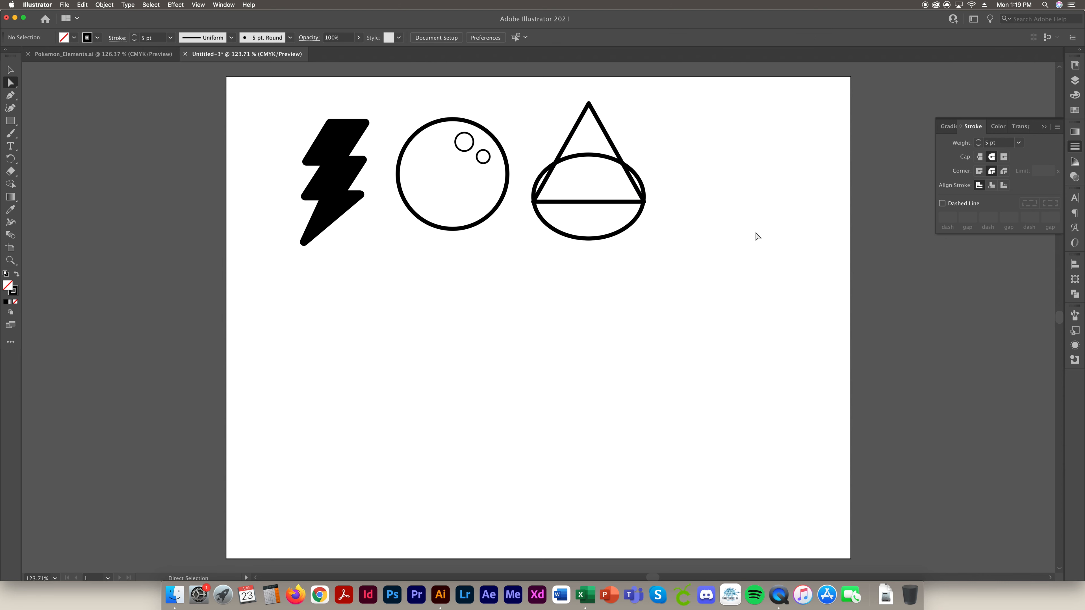
Step: Merge the triangle with the ellipse's lower part using Shape Builder, and remove the two leftover side slivers
{"action": "key", "text": "v"}
{"action": "left_click_drag", "start_coordinate": [682, 253], "coordinate": [537, 142]}
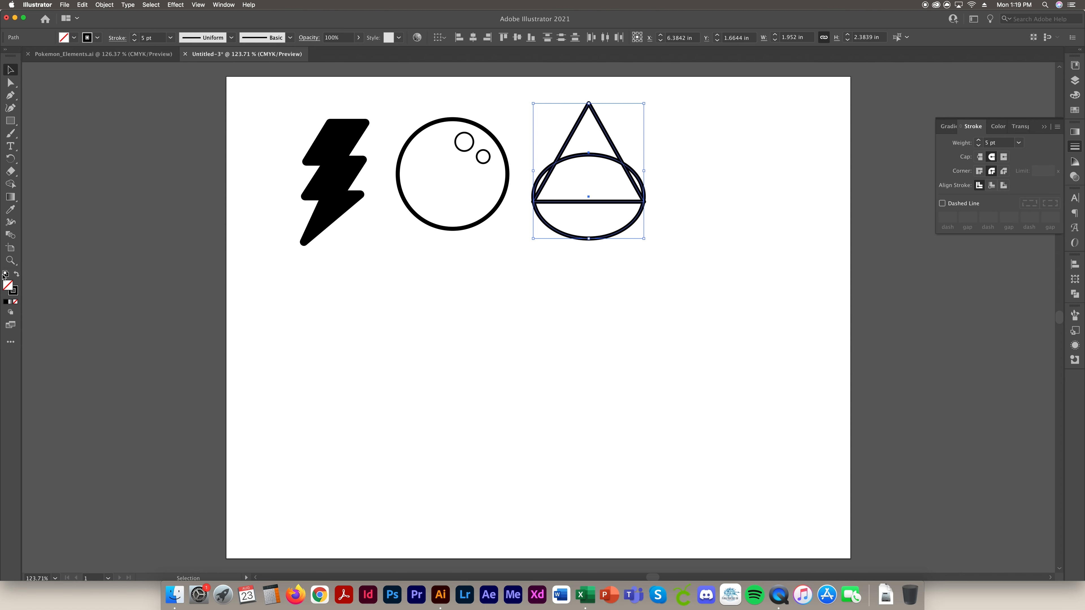
{"action": "left_click_drag", "start_coordinate": [689, 269], "coordinate": [540, 150]}
{"action": "left_click", "coordinate": [10, 184]}
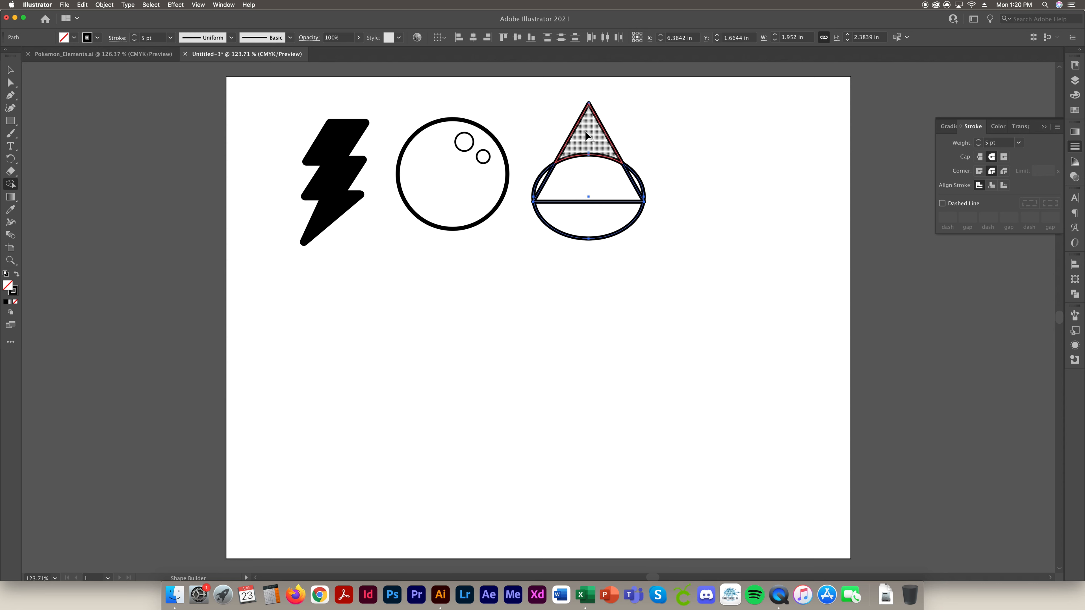
{"action": "left_click_drag", "start_coordinate": [588, 155], "coordinate": [591, 214]}
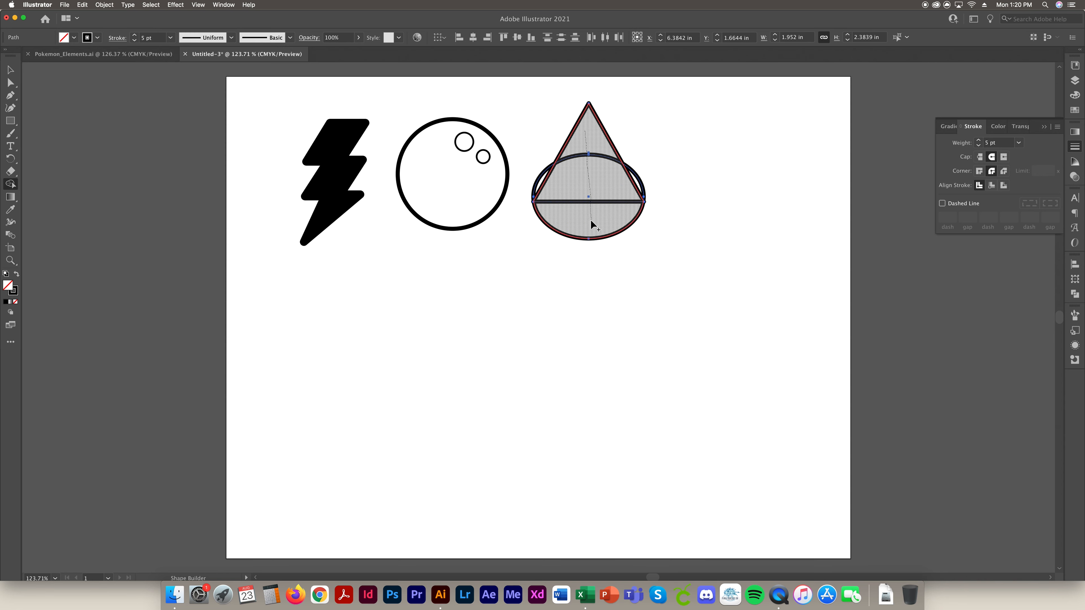
{"action": "left_click_drag", "start_coordinate": [591, 220], "coordinate": [590, 223]}
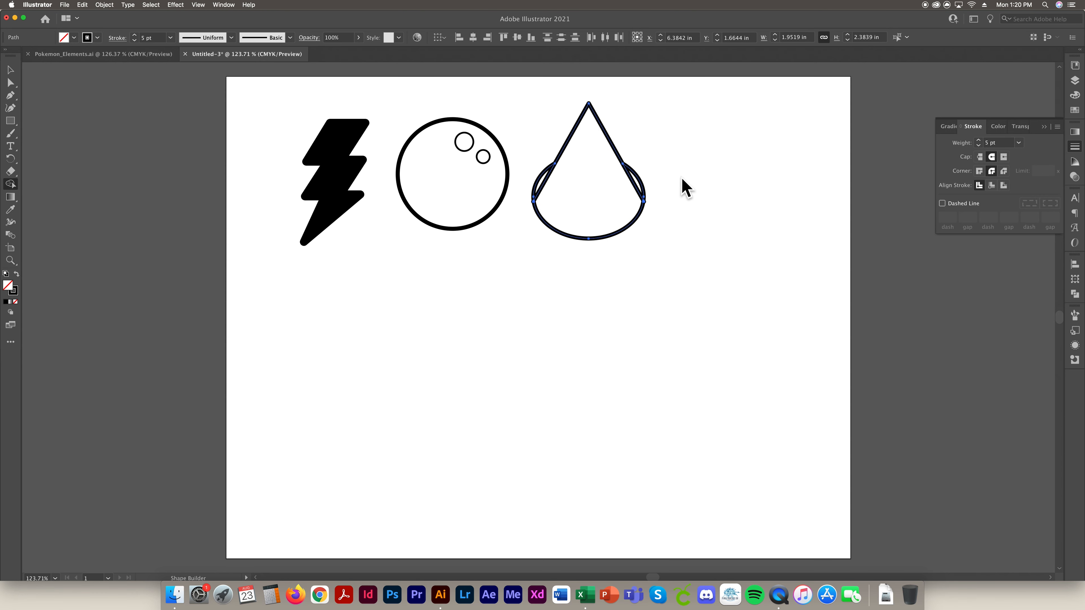
{"action": "left_click", "coordinate": [541, 184], "text": "alt"}
{"action": "left_click", "coordinate": [638, 183], "text": "alt"}
Step: Try to remove extra anchor points at the teardrop's two side corners with the Pen tool
{"action": "left_click", "coordinate": [11, 86]}
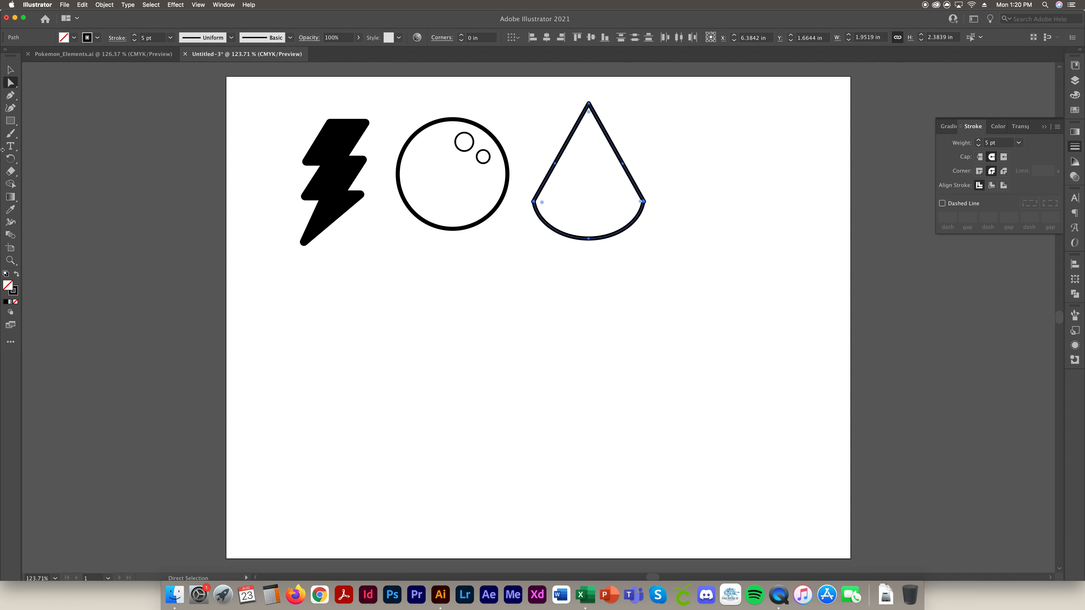
{"action": "left_click", "coordinate": [11, 93]}
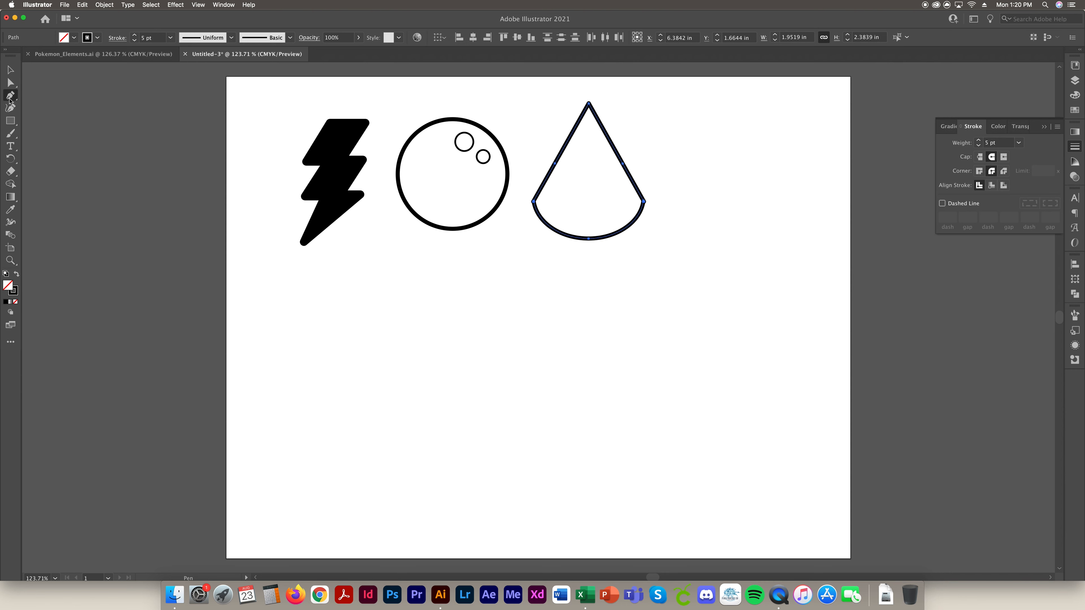
{"action": "left_click", "coordinate": [555, 164]}
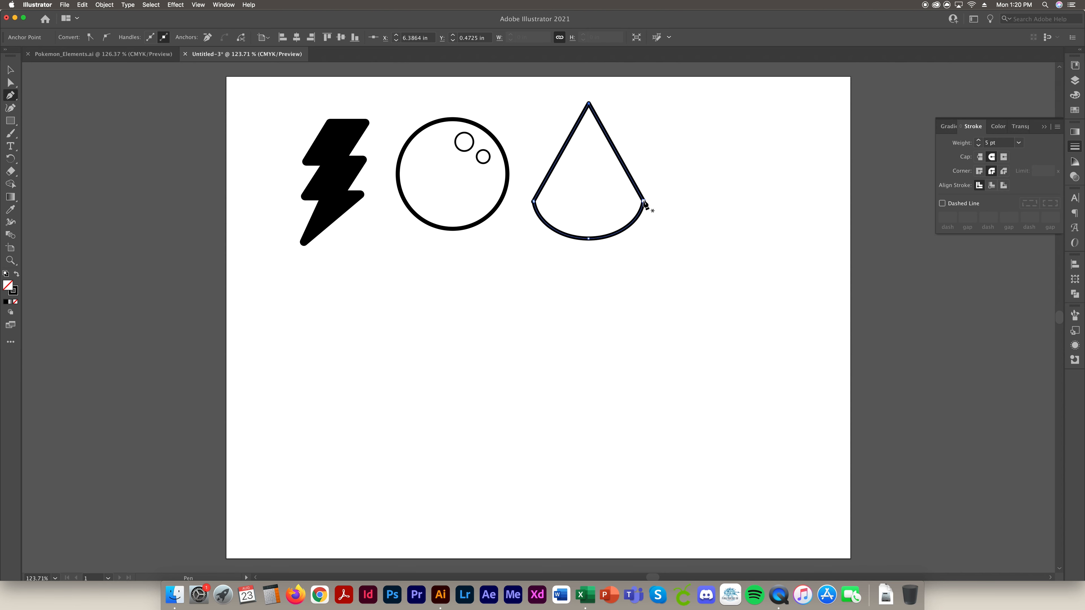
{"action": "left_click", "coordinate": [534, 202]}
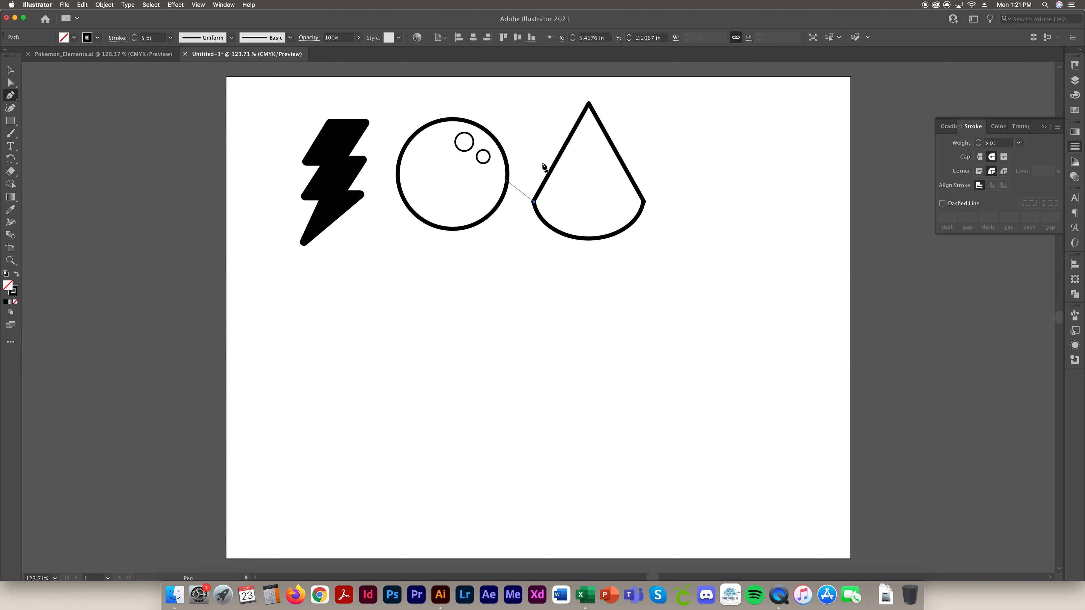
{"action": "left_click", "coordinate": [644, 202]}
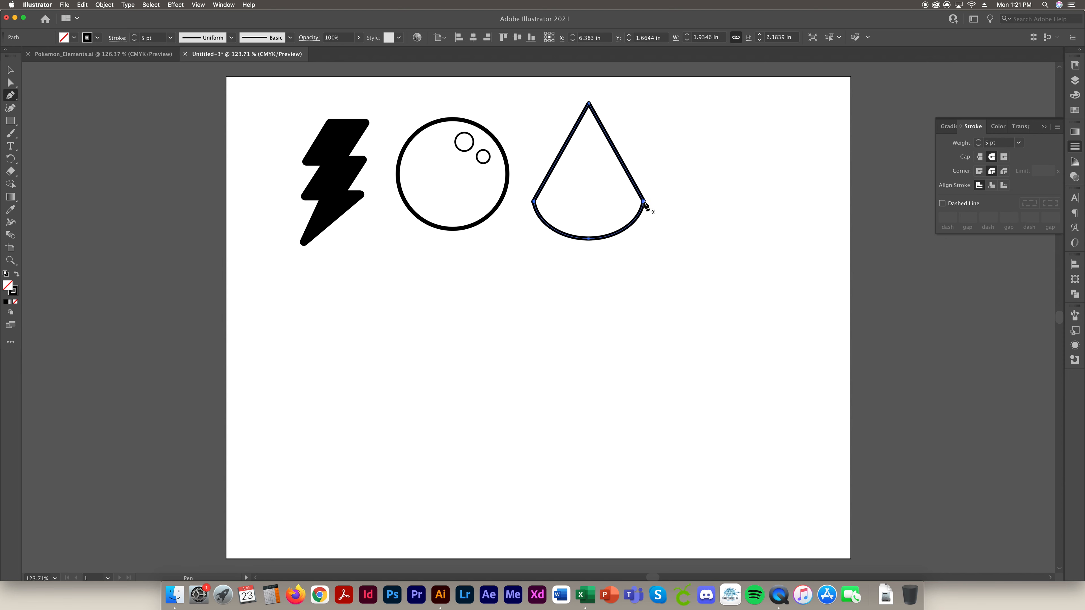
{"action": "key", "text": "v"}
{"action": "left_click", "coordinate": [685, 368]}
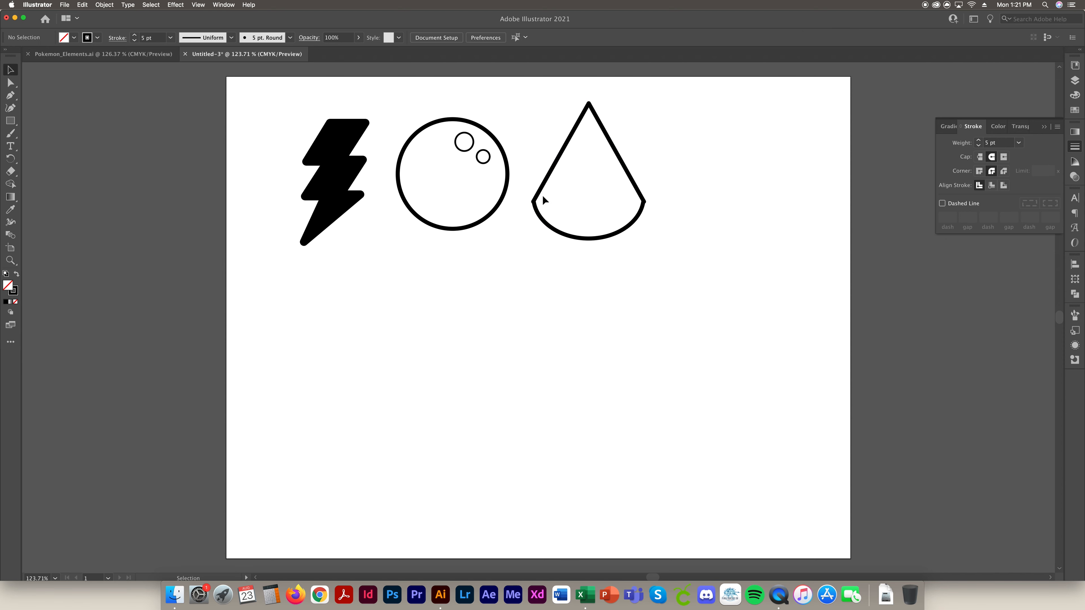
Step: Try to pull the teardrop's side corner points upward with Direct Selection, and undo the changes
{"action": "left_click", "coordinate": [535, 199]}
{"action": "key", "text": "z"}
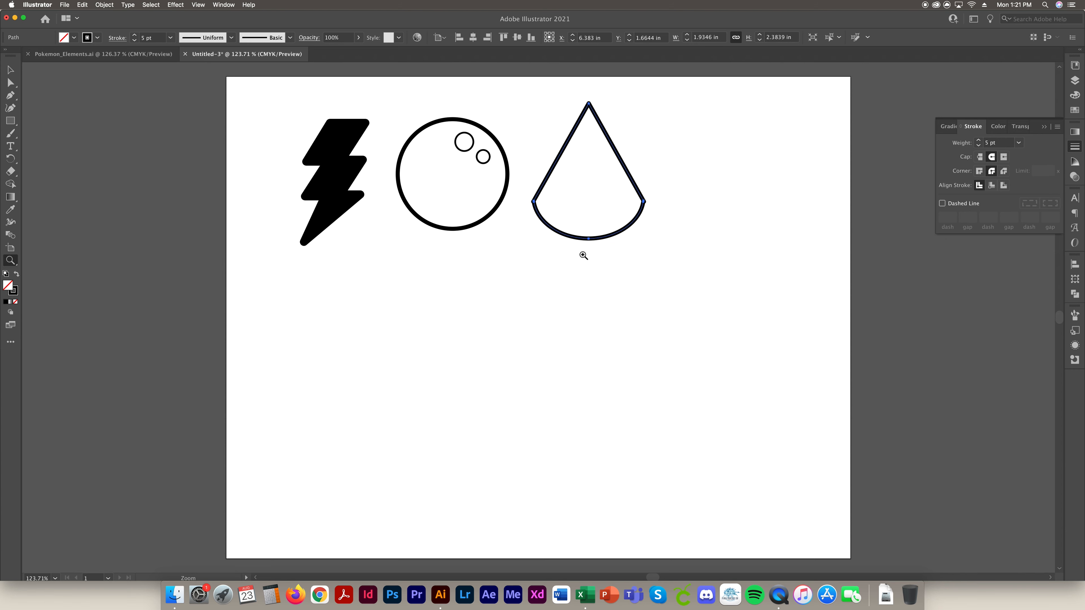
{"action": "left_click", "coordinate": [602, 231]}
{"action": "left_click", "coordinate": [504, 286]}
{"action": "left_click", "coordinate": [598, 310]}
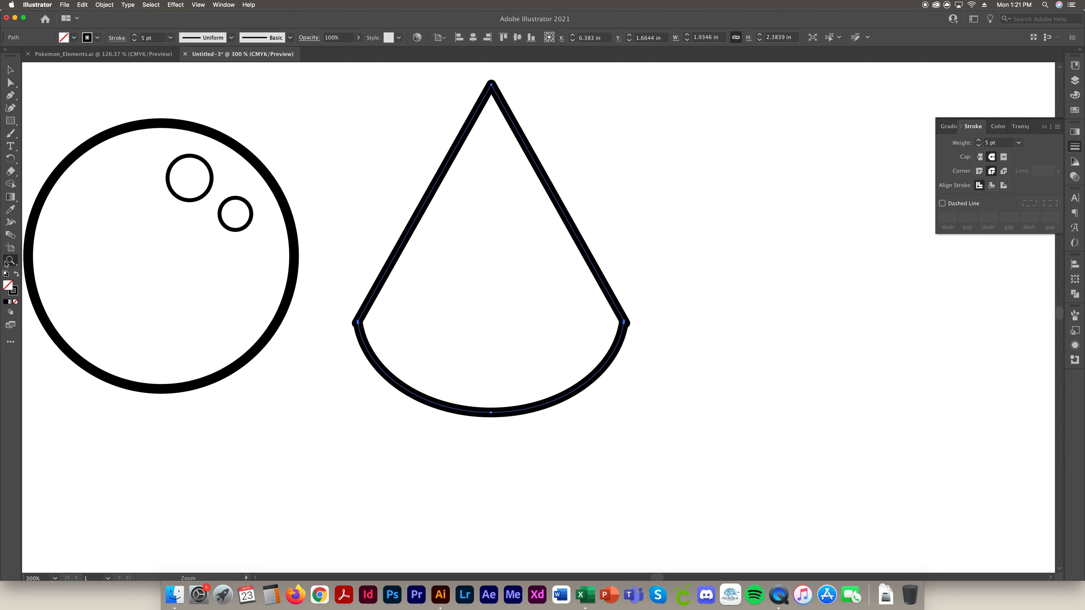
{"action": "left_click", "coordinate": [5, 262]}
{"action": "left_click", "coordinate": [11, 82]}
{"action": "left_click_drag", "start_coordinate": [359, 323], "coordinate": [354, 286]}
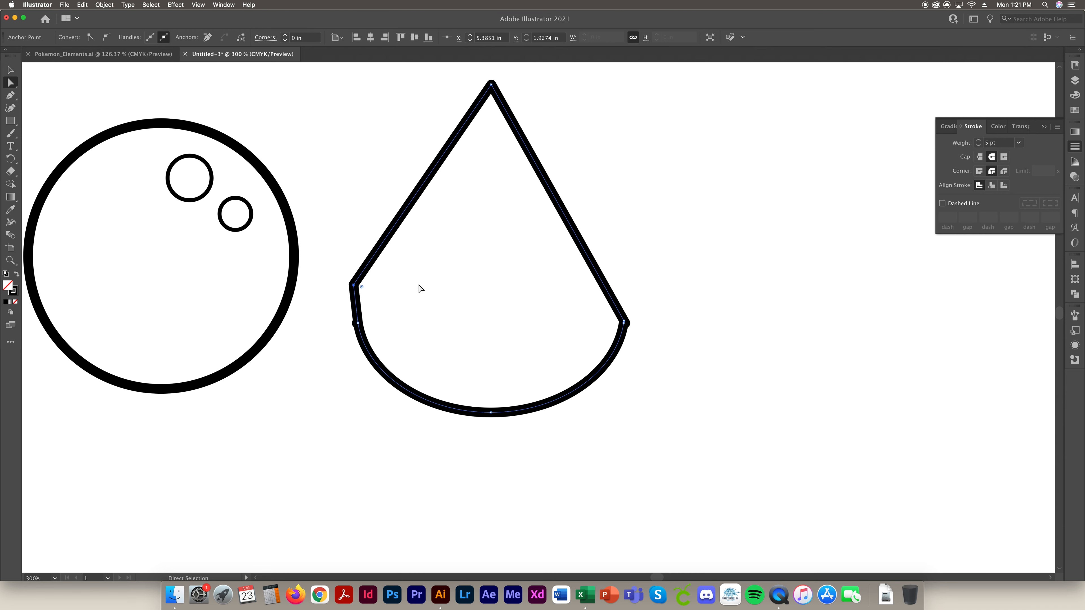
{"action": "key", "text": "super+z"}
{"action": "left_click_drag", "start_coordinate": [358, 322], "coordinate": [353, 273]}
{"action": "left_click_drag", "start_coordinate": [623, 321], "coordinate": [643, 283]}
{"action": "key", "text": "super+z"}
Step: Move the teardrop aside, delete the two stray fragments beneath its side corners, and move it back beside the circle icon
{"action": "left_click", "coordinate": [9, 71]}
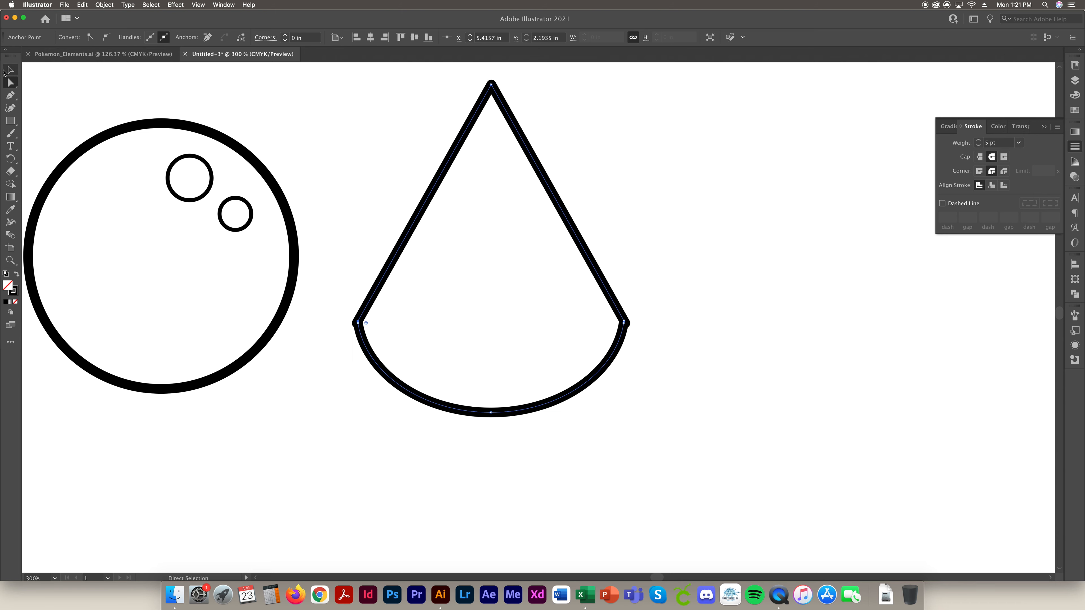
{"action": "left_click", "coordinate": [370, 104]}
{"action": "left_click_drag", "start_coordinate": [470, 126], "coordinate": [819, 171]}
{"action": "left_click", "coordinate": [624, 323]}
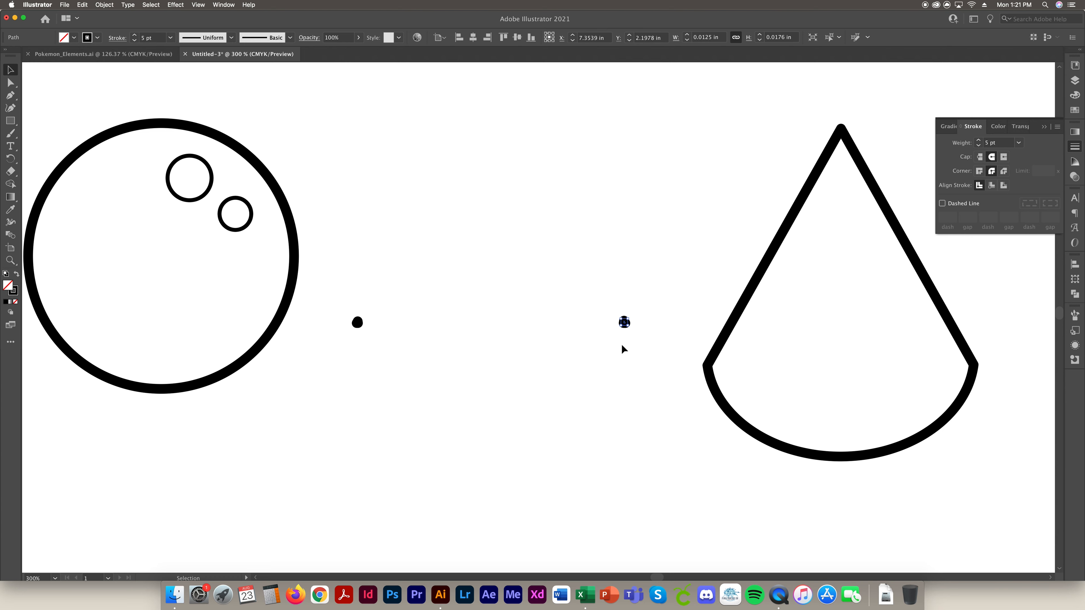
{"action": "key", "text": "Delete"}
{"action": "left_click_drag", "start_coordinate": [345, 310], "coordinate": [412, 359]}
{"action": "key", "text": "Delete"}
{"action": "left_click_drag", "start_coordinate": [788, 230], "coordinate": [433, 197]}
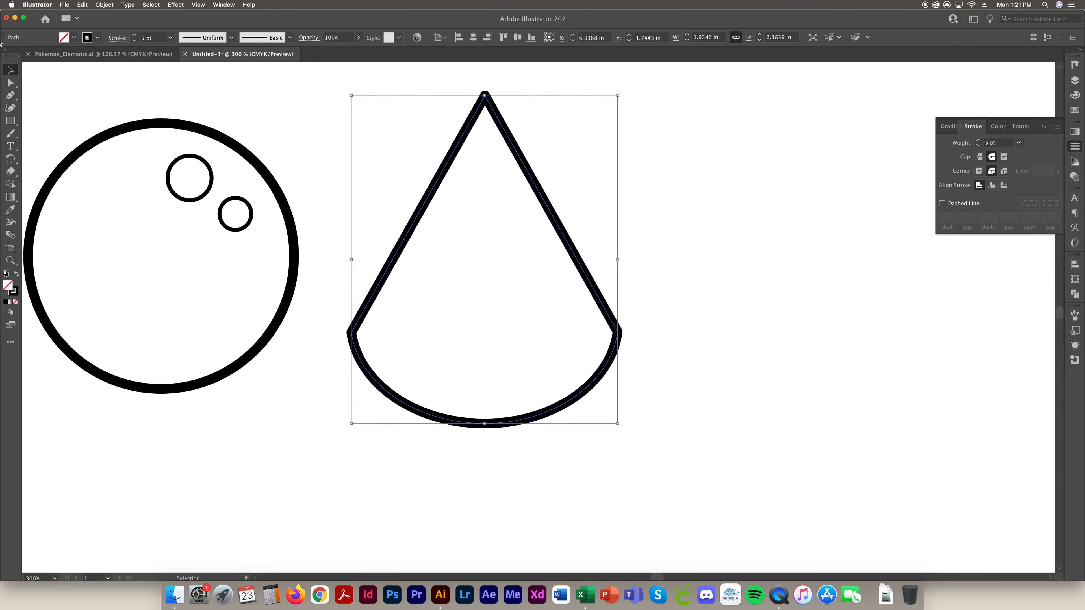
Step: Remove the curve handle at the teardrop's left corner and the extra anchor point at its right corner with the Pen tool
{"action": "left_click", "coordinate": [10, 95]}
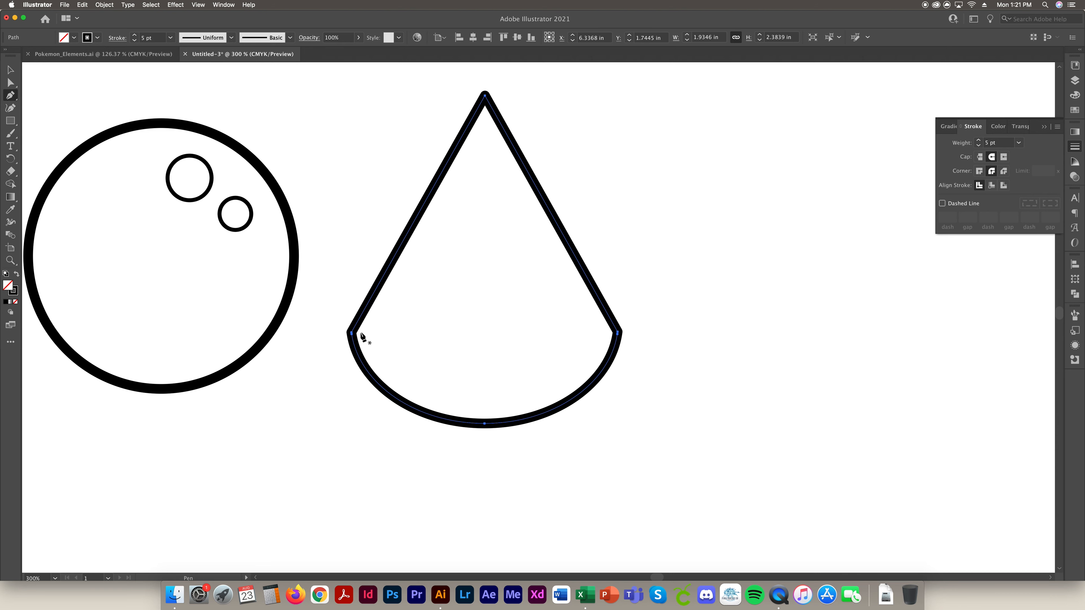
{"action": "left_click", "coordinate": [351, 332], "text": "alt"}
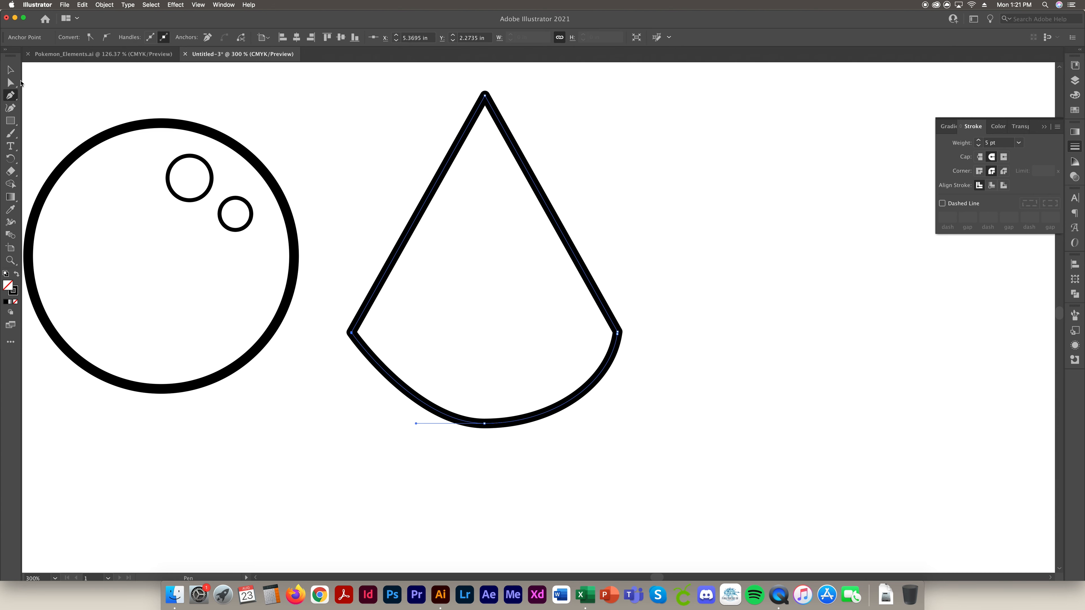
{"action": "left_click", "coordinate": [11, 82]}
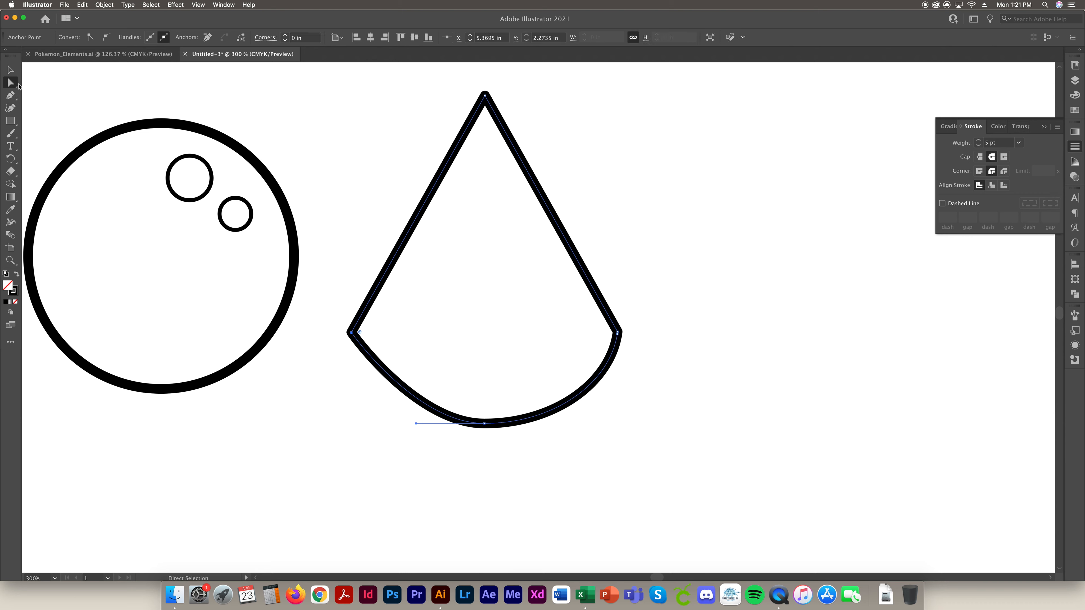
{"action": "left_click", "coordinate": [617, 333]}
{"action": "left_click", "coordinate": [10, 260]}
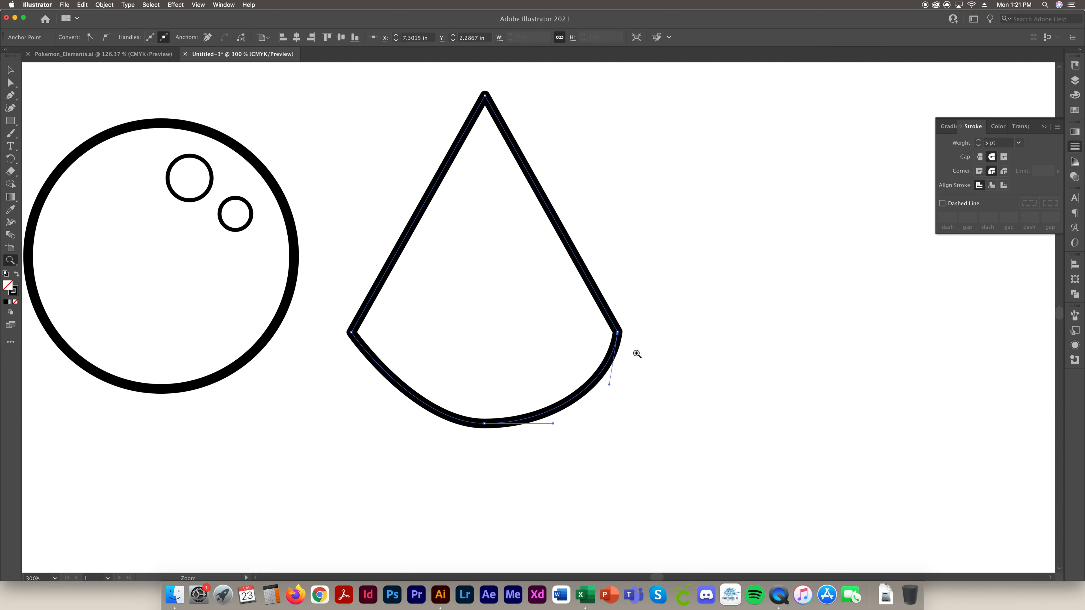
{"action": "left_click", "coordinate": [634, 351]}
{"action": "left_click", "coordinate": [530, 309]}
{"action": "left_click", "coordinate": [529, 310]}
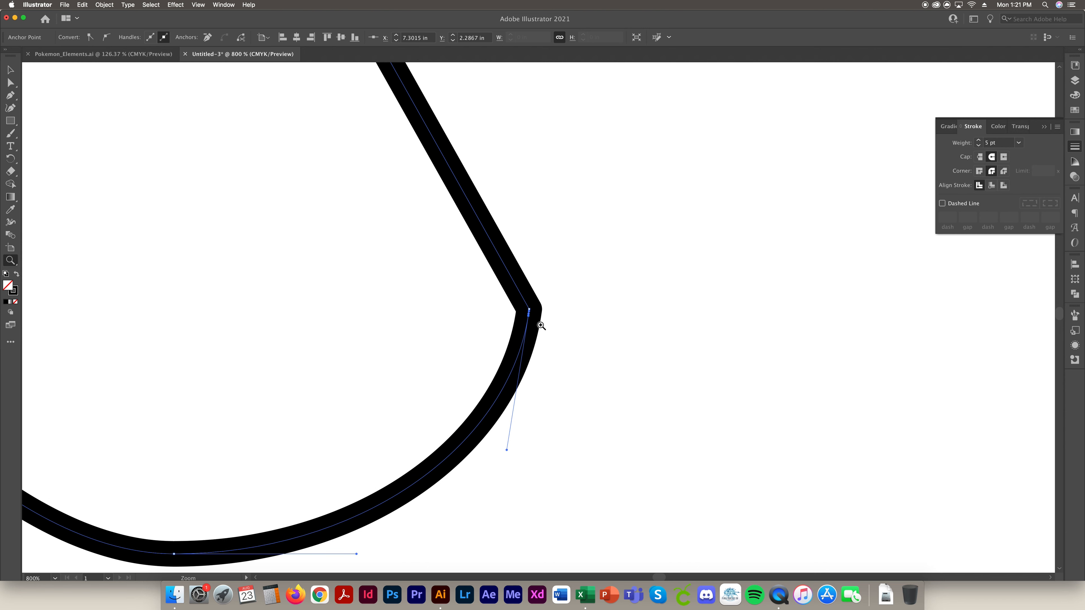
{"action": "left_click", "coordinate": [10, 95]}
{"action": "left_click", "coordinate": [530, 316], "text": "alt"}
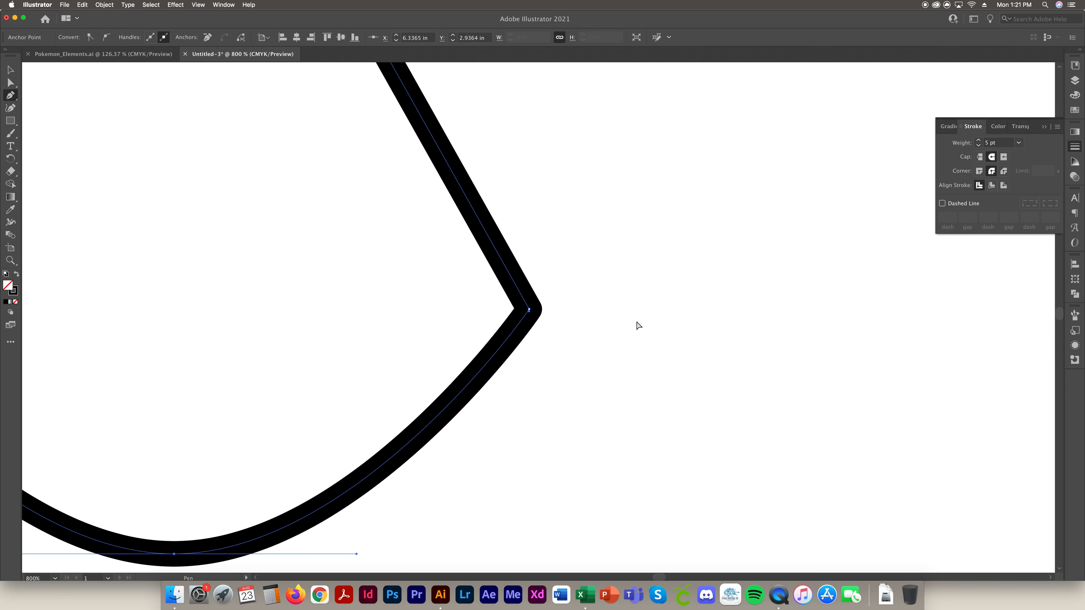
{"action": "key", "text": "super+0"}
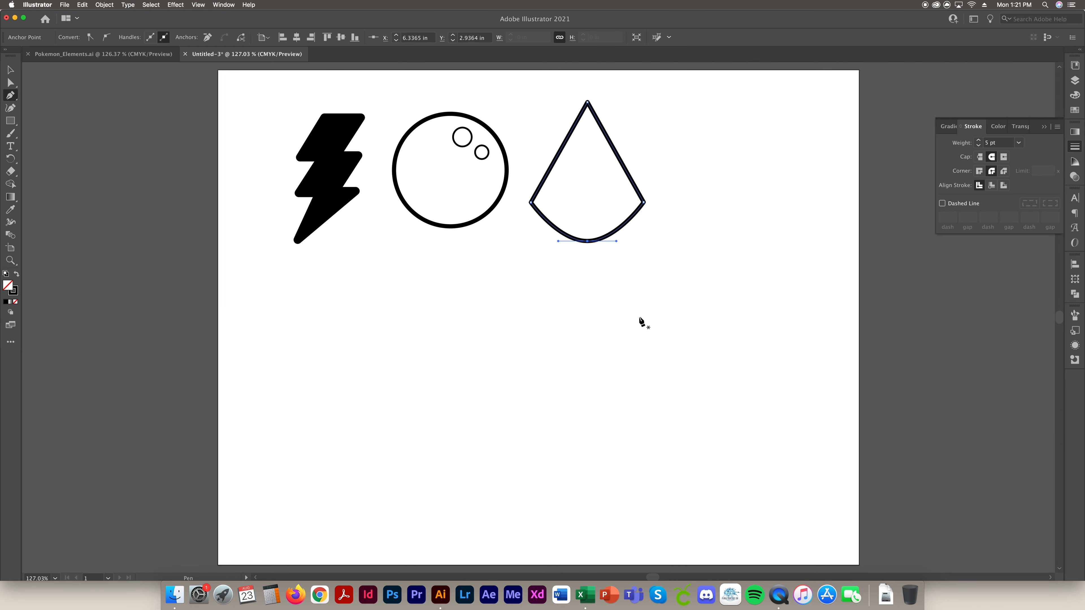
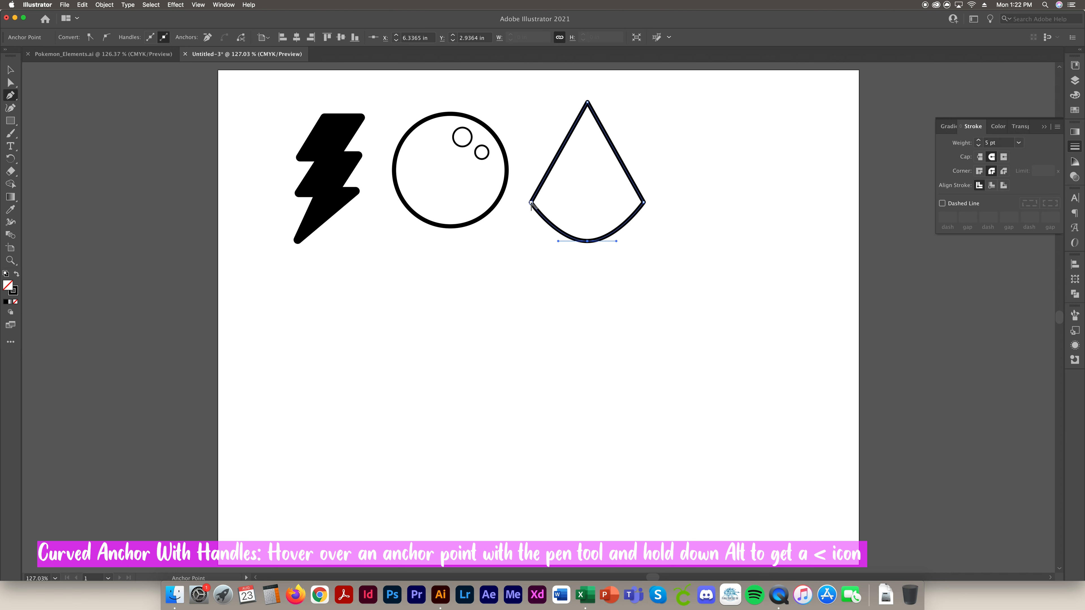
{"action": "key", "text": "alt"}
{"action": "left_click_drag", "start_coordinate": [531, 204], "coordinate": [532, 173]}
{"action": "key", "text": "super+z"}
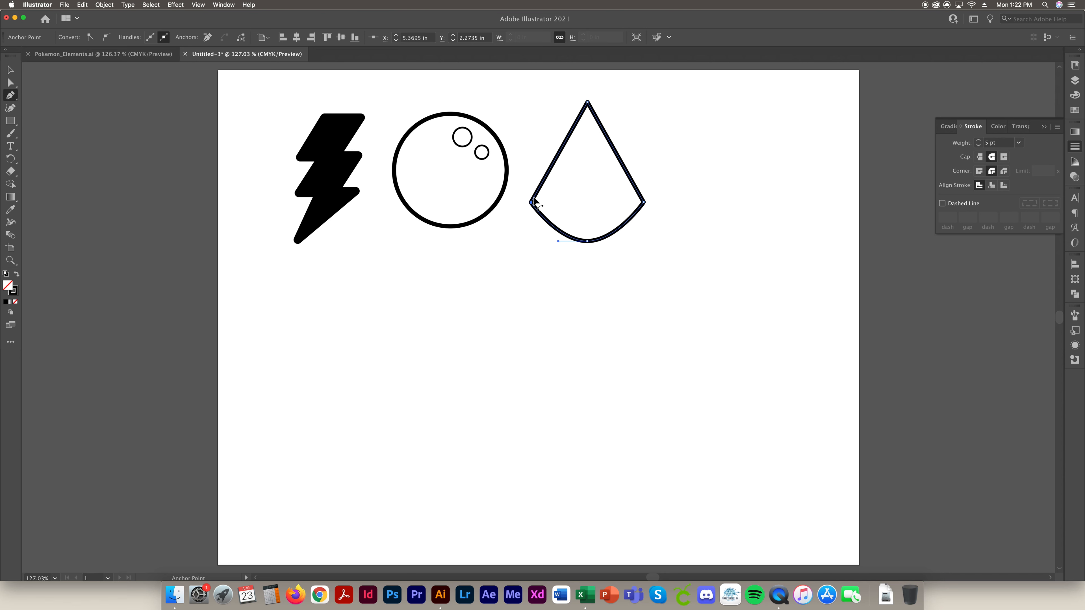
{"action": "left_click_drag", "start_coordinate": [531, 203], "coordinate": [531, 177]}
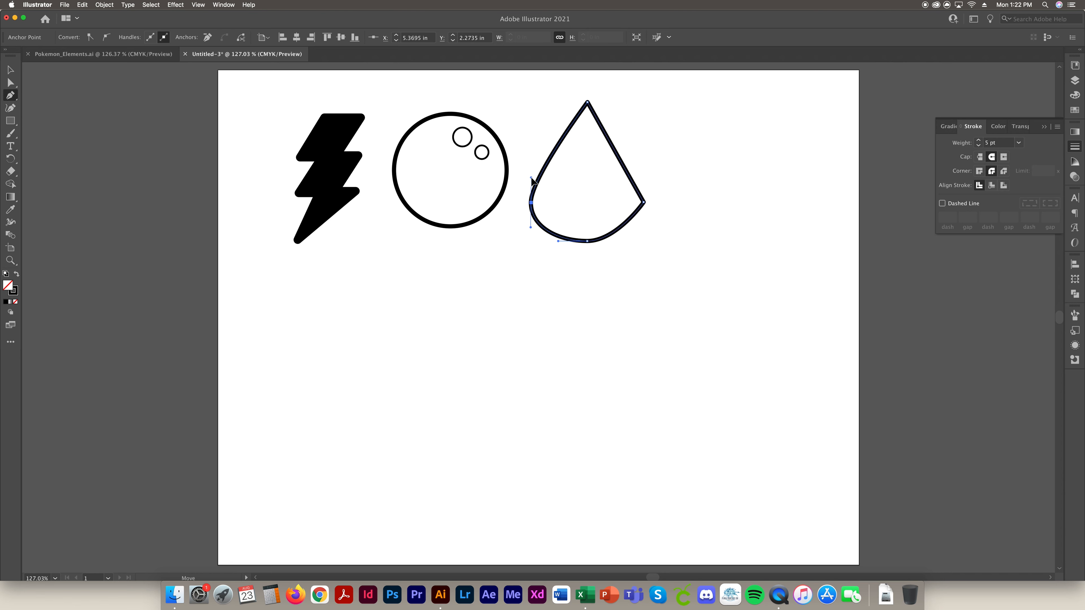
{"action": "key", "text": "super+z"}
Step: Pull vertical curve handles out of the teardrop's left and right corner points to round both sides, and deselect the shape
{"action": "left_click_drag", "start_coordinate": [531, 203], "coordinate": [528, 177]}
{"action": "key", "text": "a"}
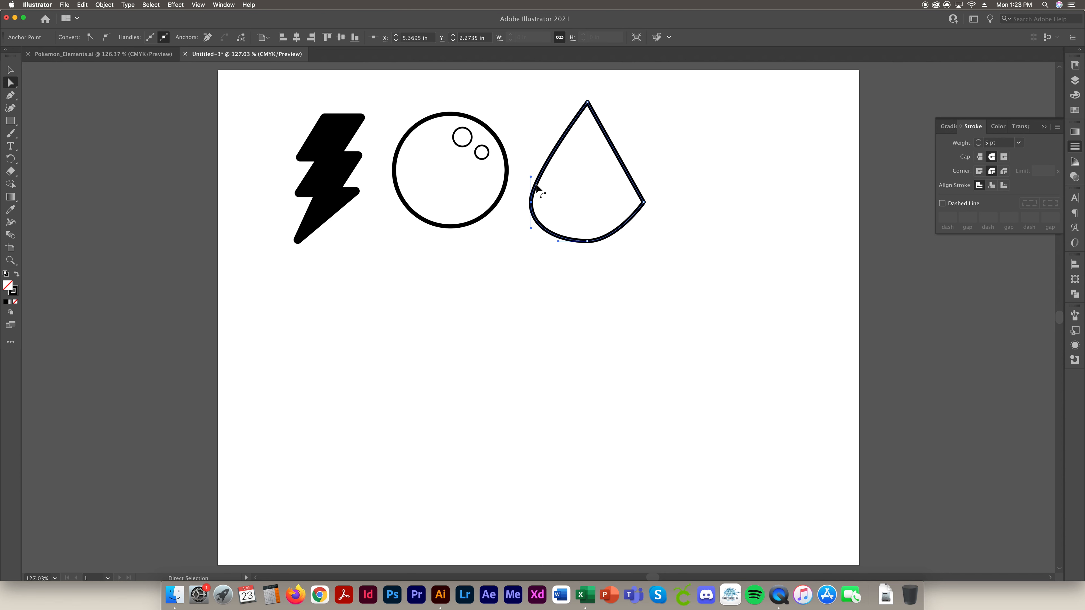
{"action": "left_click", "coordinate": [643, 202]}
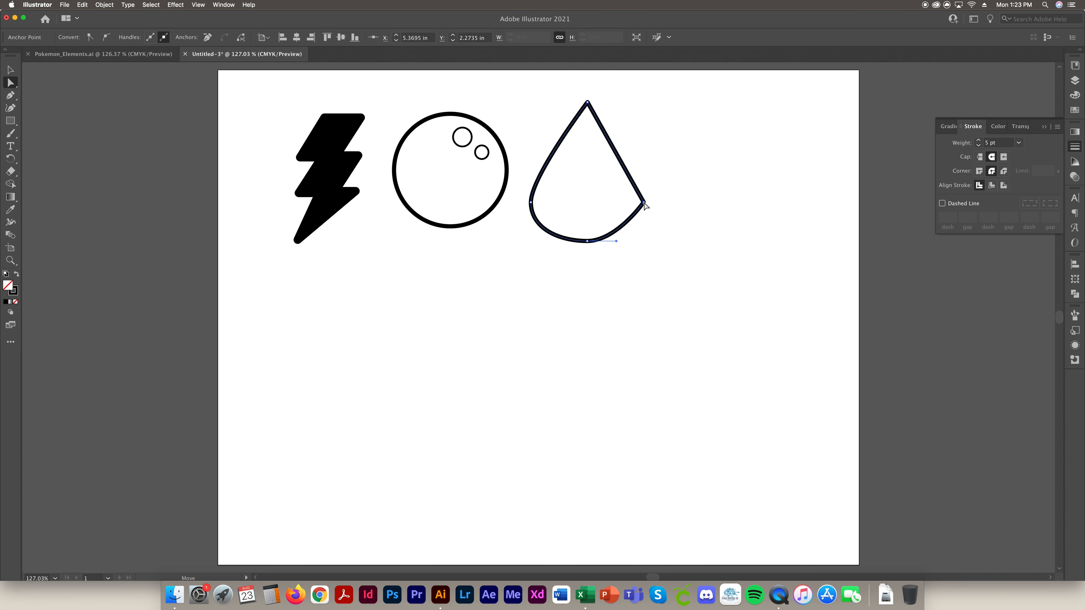
{"action": "left_click", "coordinate": [12, 95]}
{"action": "left_click_drag", "start_coordinate": [643, 201], "coordinate": [640, 229]}
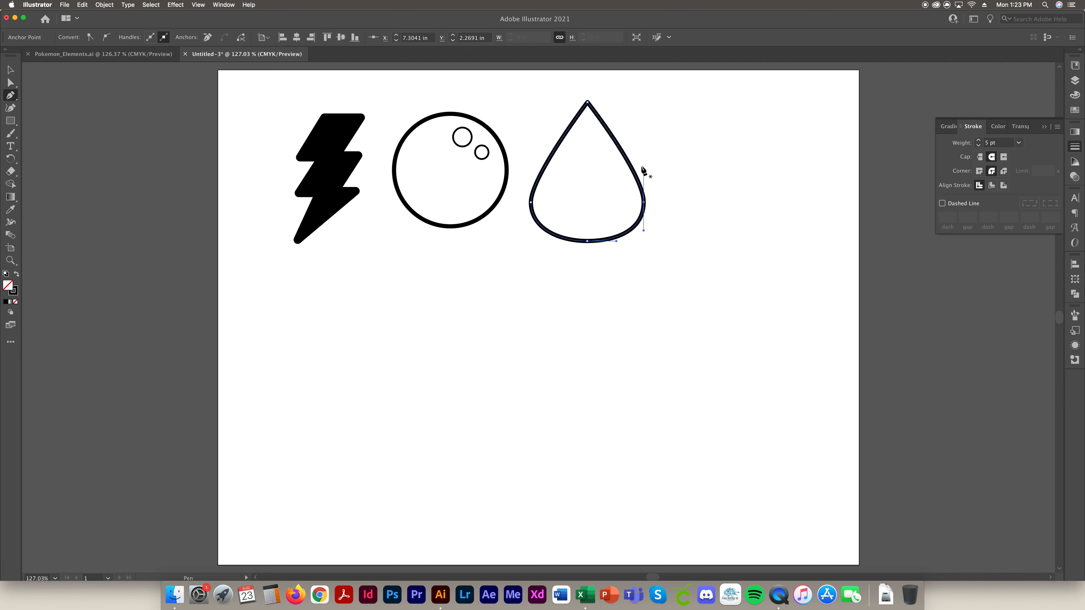
{"action": "left_click", "coordinate": [668, 294]}
{"action": "key", "text": "ctrl+z"}
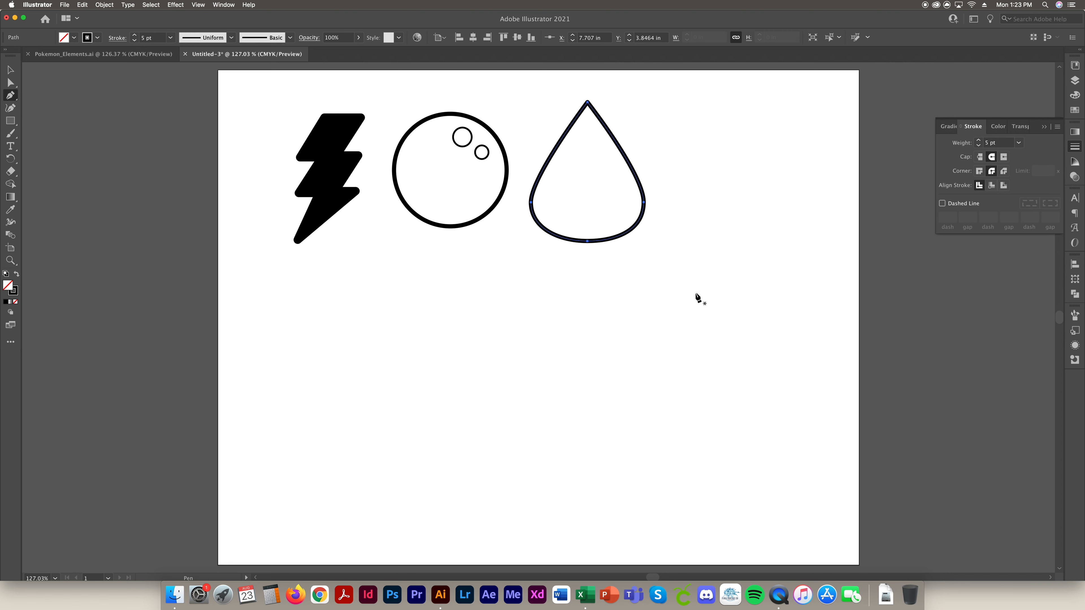
{"action": "left_click", "coordinate": [12, 70]}
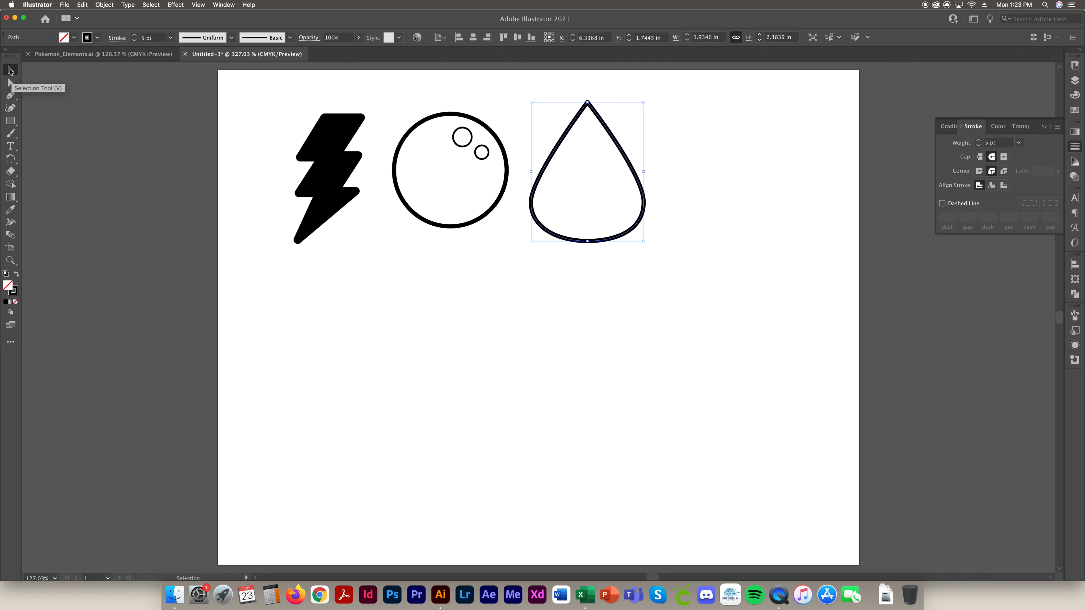
{"action": "left_click", "coordinate": [715, 281]}
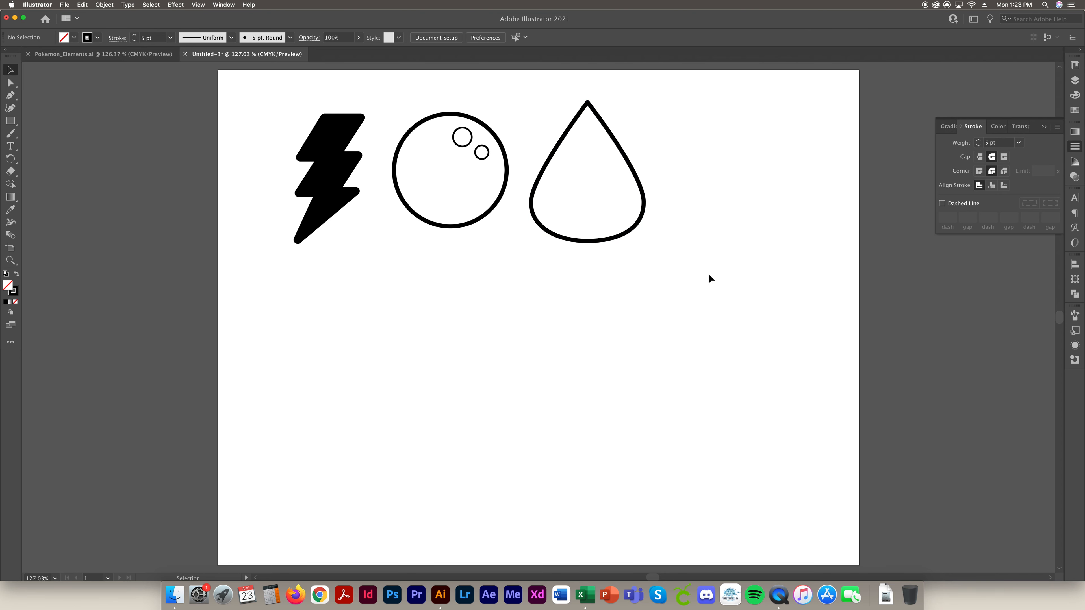
Step: Move the teardrop's bottom anchor point straight down to give it a rounder base, making the shape about 2.63 in tall
{"action": "left_click", "coordinate": [593, 243]}
{"action": "key", "text": "a"}
{"action": "left_click", "coordinate": [587, 242]}
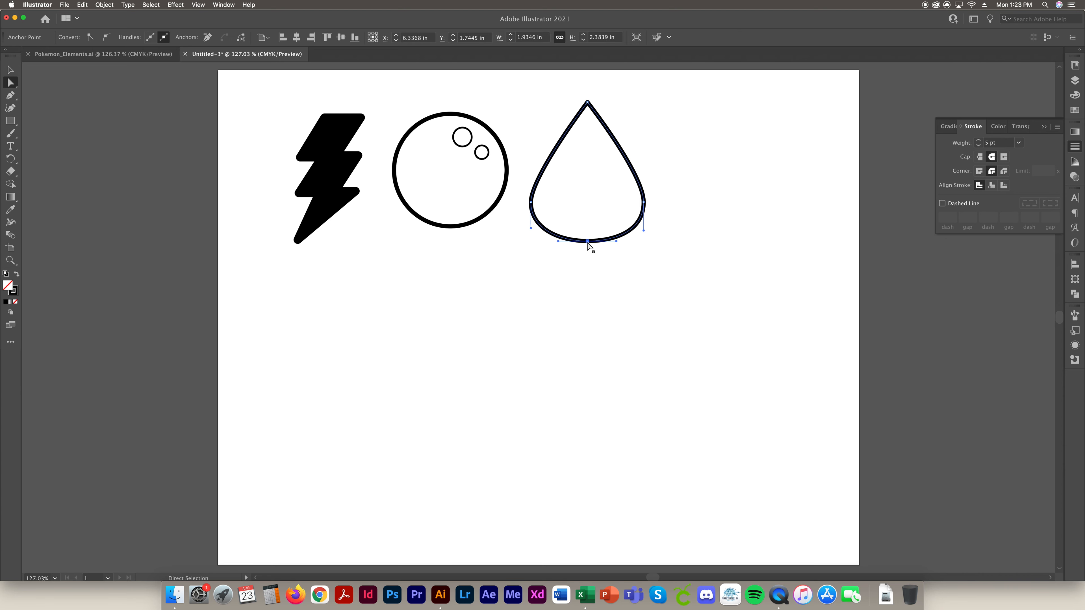
{"action": "left_click_drag", "start_coordinate": [589, 245], "coordinate": [589, 259]}
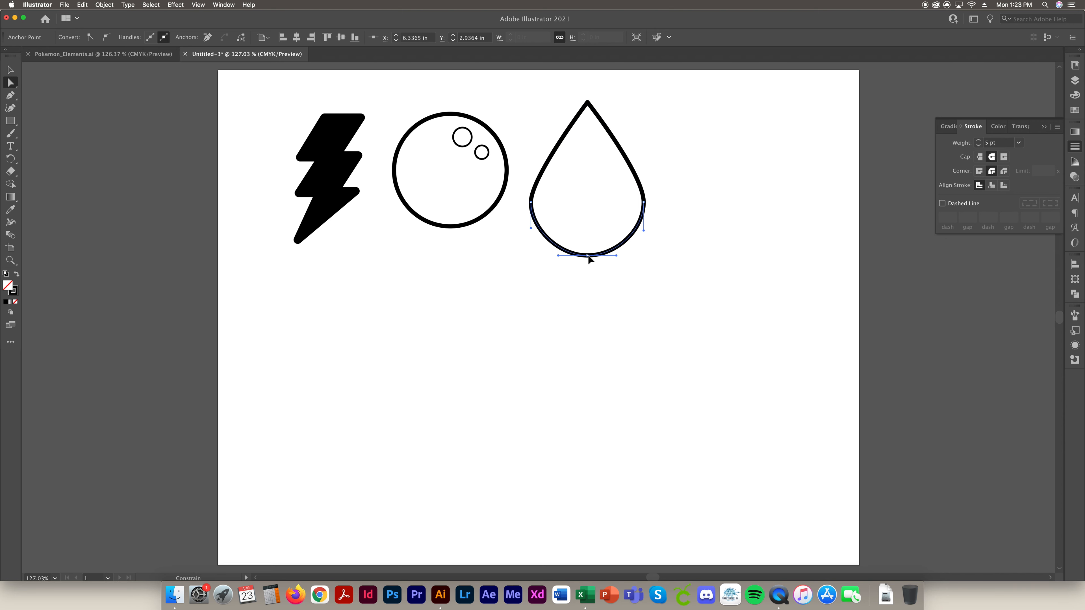
{"action": "left_click", "coordinate": [727, 277]}
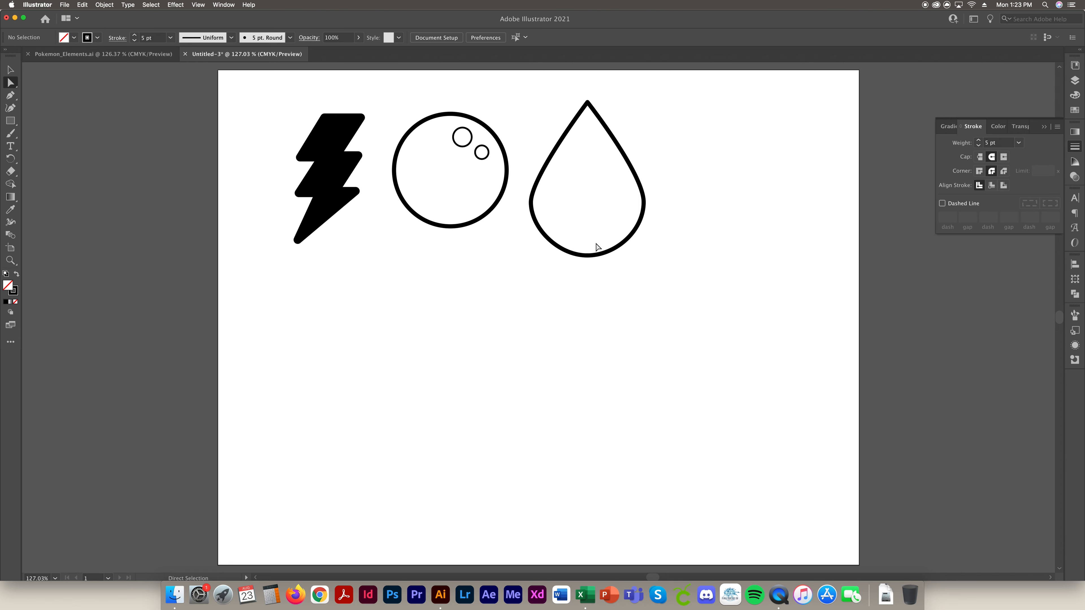
Step: Scale the whole teardrop down proportionally to about 1.57 by 2.13 in, keeping its tip in place
{"action": "left_click", "coordinate": [11, 70]}
{"action": "left_click", "coordinate": [615, 248]}
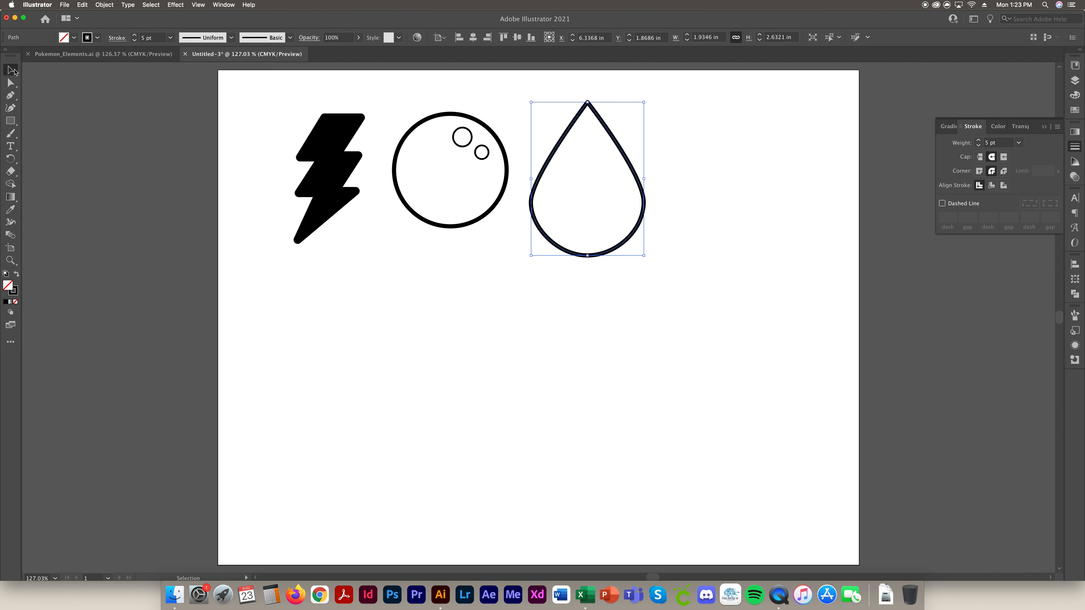
{"action": "left_click_drag", "start_coordinate": [587, 256], "coordinate": [587, 227]}
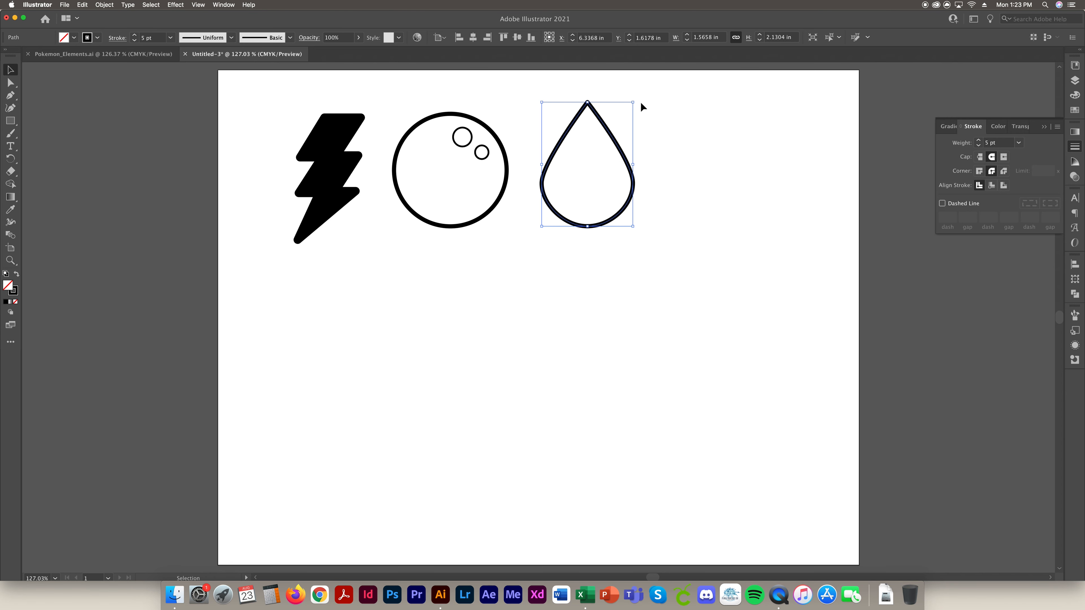
Step: Resize the teardrop to about 1.74 in wide by 2.14 in high and move it slightly closer to the circle
{"action": "left_click_drag", "start_coordinate": [636, 99], "coordinate": [654, 128]}
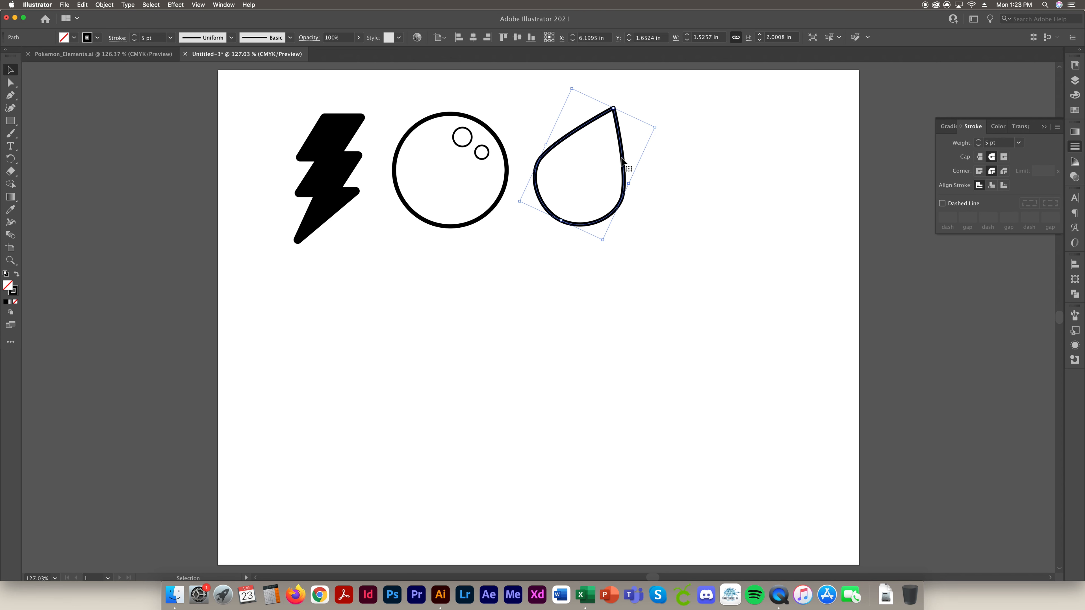
{"action": "key", "text": "super+z"}
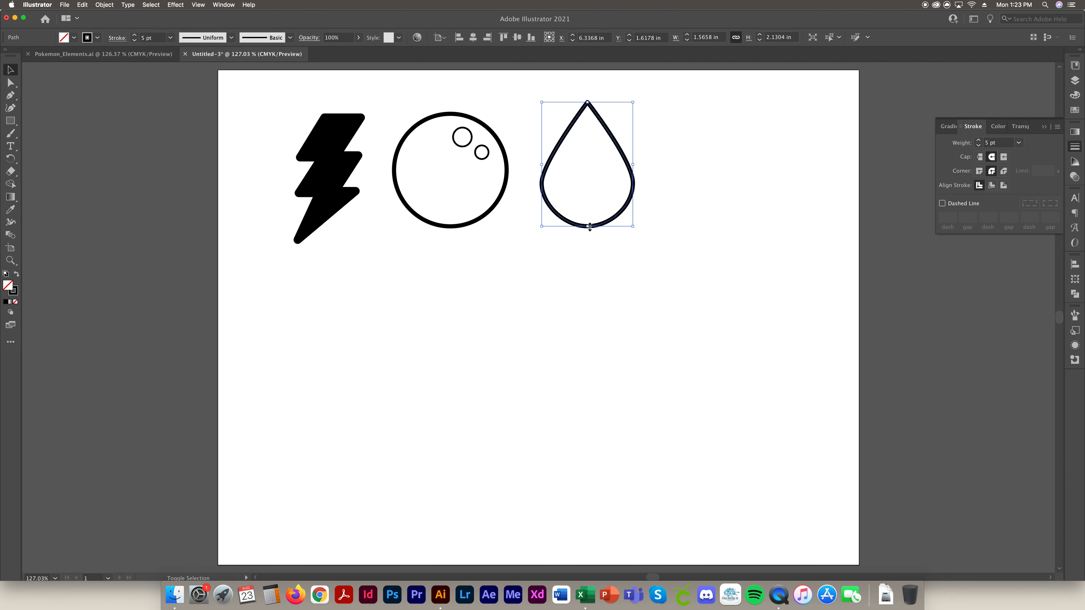
{"action": "left_click_drag", "start_coordinate": [589, 229], "coordinate": [588, 232]}
{"action": "left_click_drag", "start_coordinate": [633, 168], "coordinate": [644, 166]}
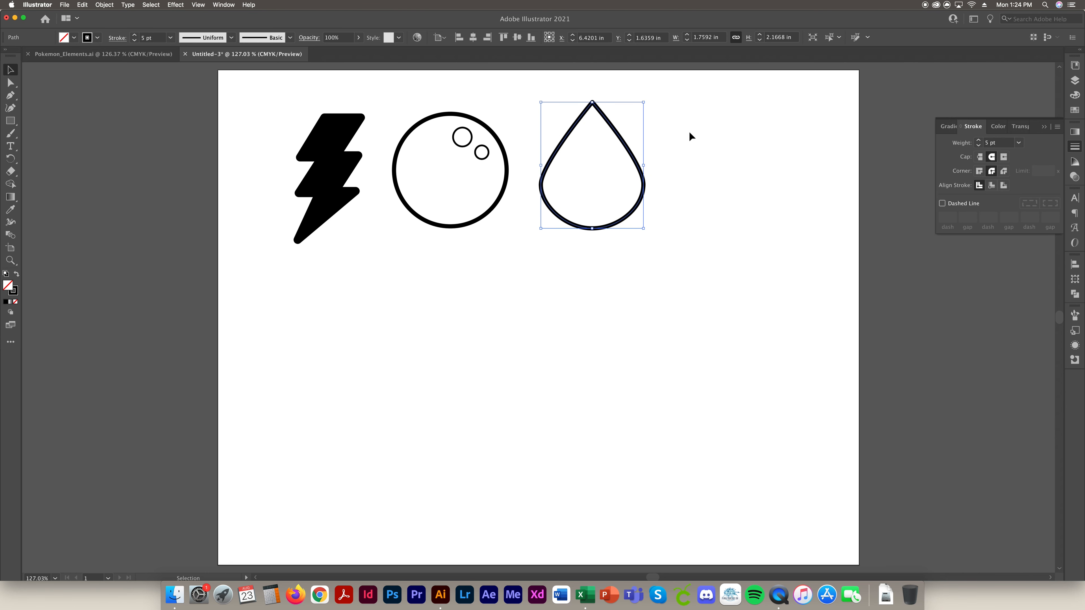
{"action": "left_click", "coordinate": [653, 169]}
{"action": "left_click", "coordinate": [600, 113]}
{"action": "left_click_drag", "start_coordinate": [592, 103], "coordinate": [592, 108]}
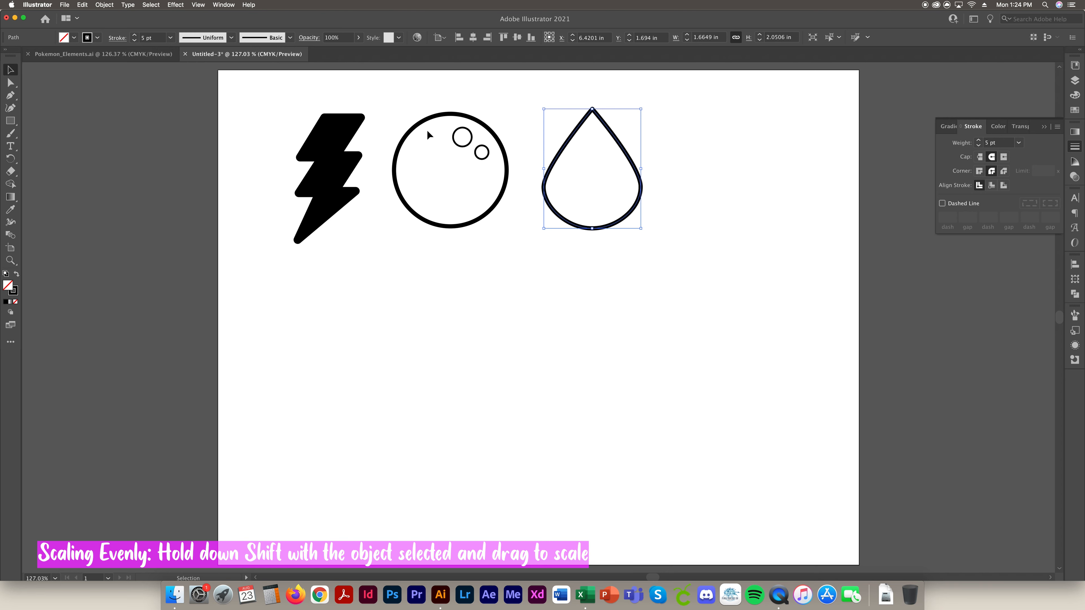
{"action": "left_click_drag", "start_coordinate": [592, 109], "coordinate": [592, 104]}
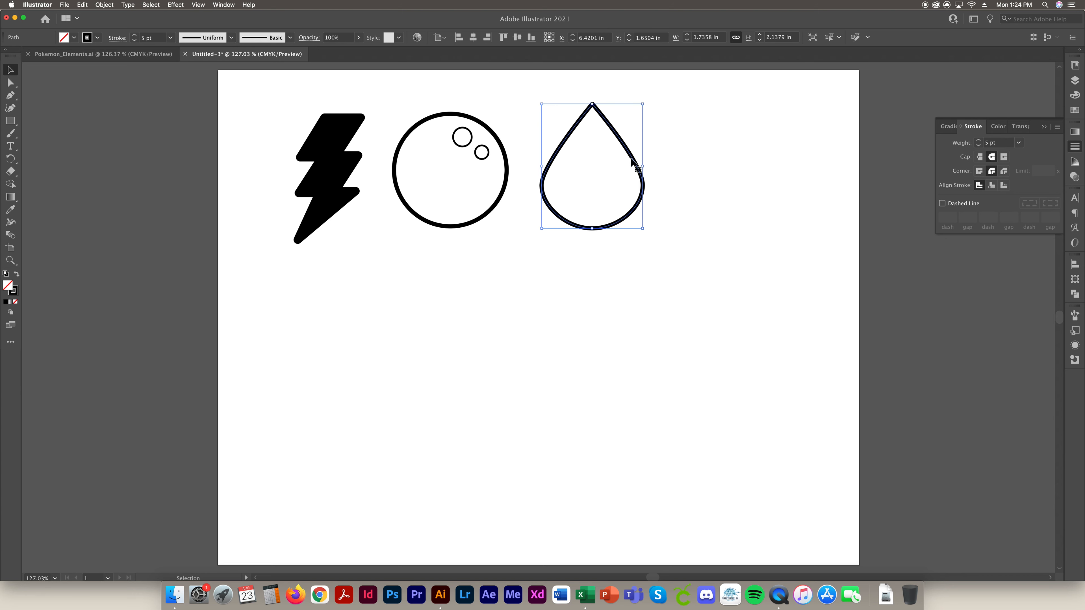
{"action": "left_click_drag", "start_coordinate": [631, 160], "coordinate": [623, 165]}
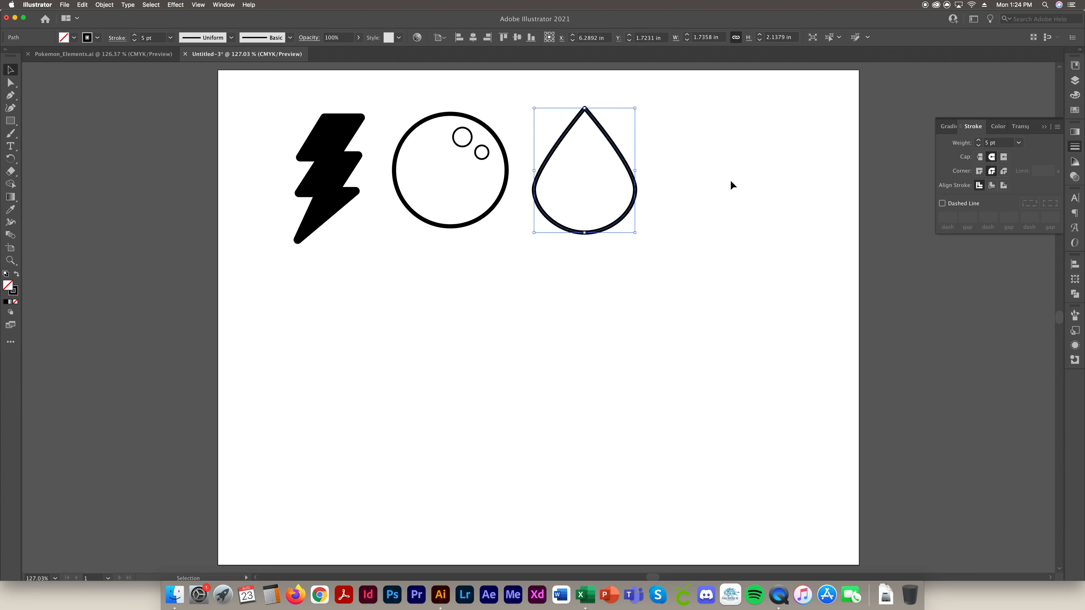
{"action": "left_click", "coordinate": [730, 181]}
Step: Draw a straight vertical stem about 1.28 in long from the teardrop's interior to below its base
{"action": "left_click", "coordinate": [10, 95]}
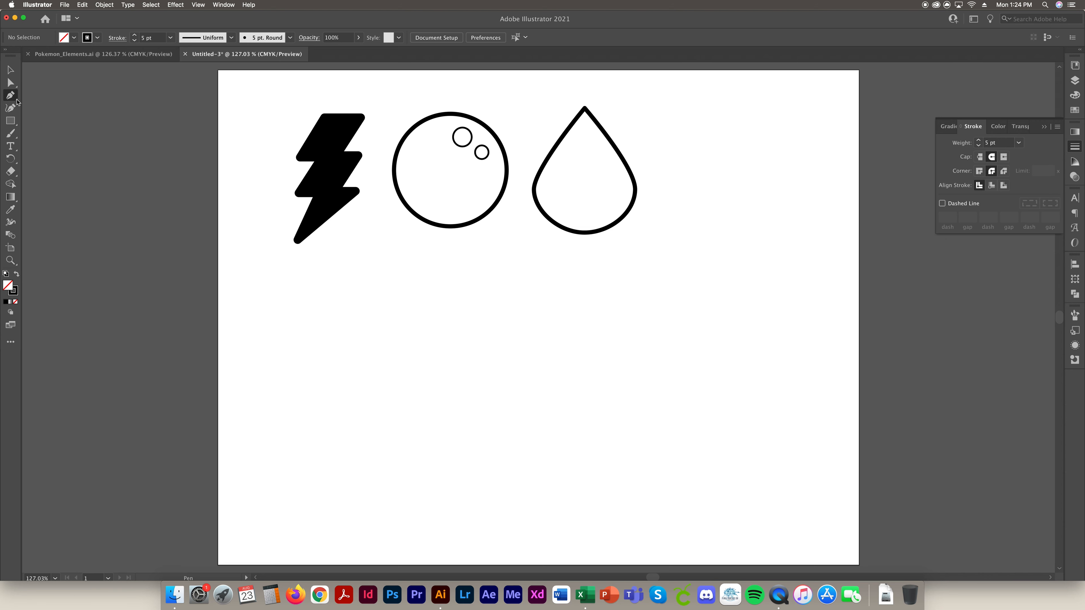
{"action": "left_click", "coordinate": [583, 183]}
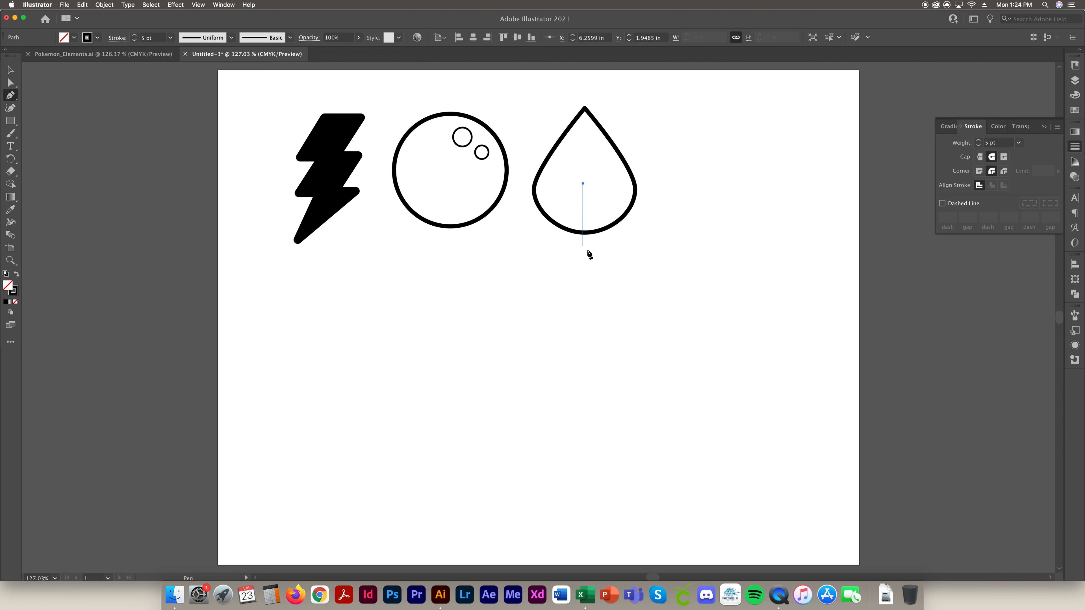
{"action": "left_click", "coordinate": [583, 259]}
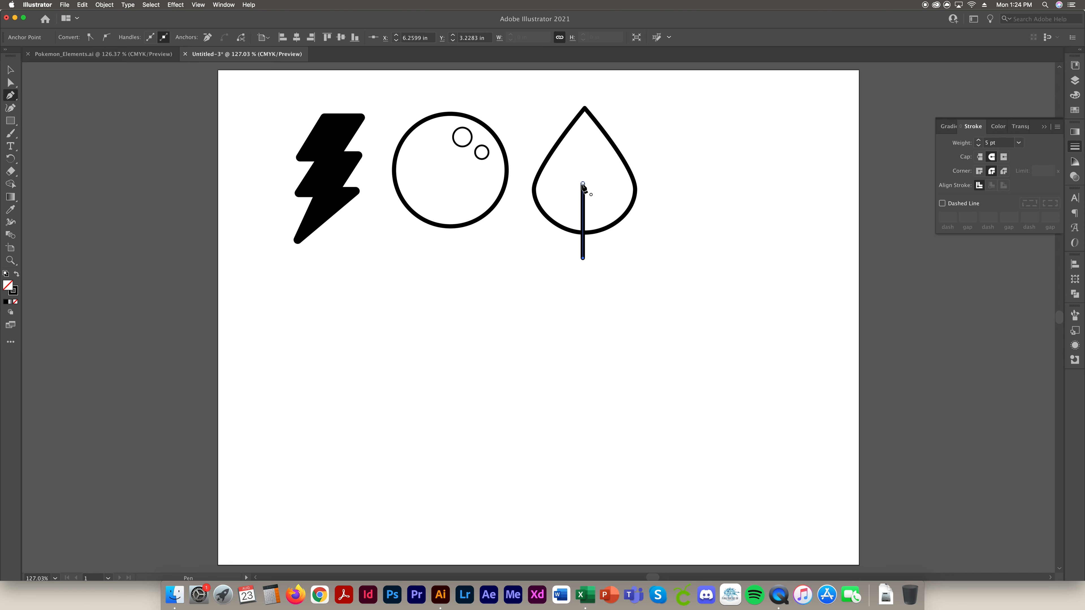
{"action": "left_click", "coordinate": [10, 70]}
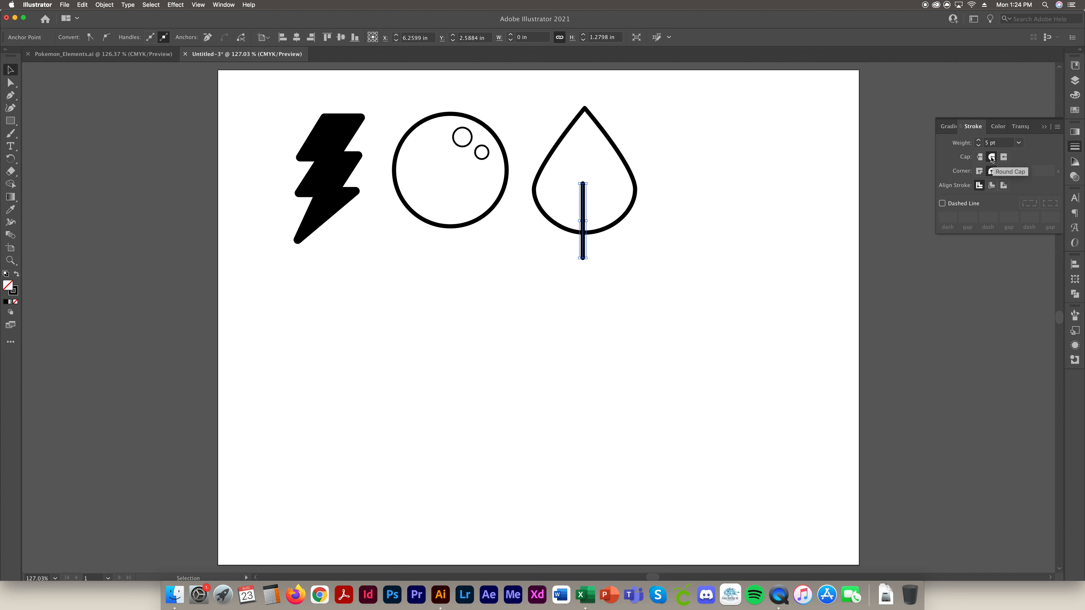
{"action": "left_click", "coordinate": [726, 229]}
Step: Center the teardrop and the stem line horizontally on each other
{"action": "left_click_drag", "start_coordinate": [659, 255], "coordinate": [552, 149]}
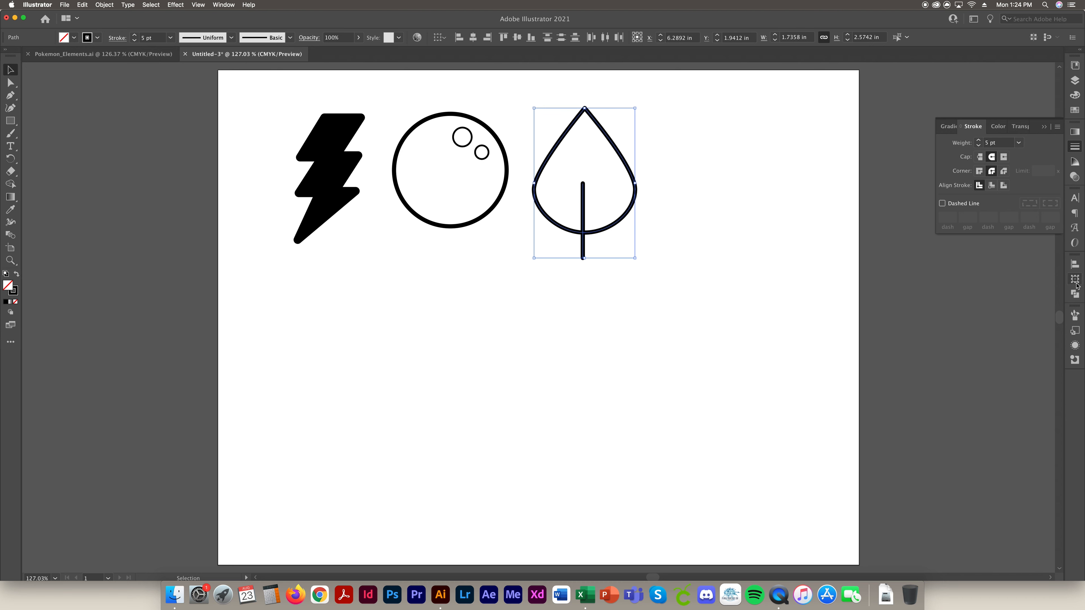
{"action": "left_click", "coordinate": [1075, 265]}
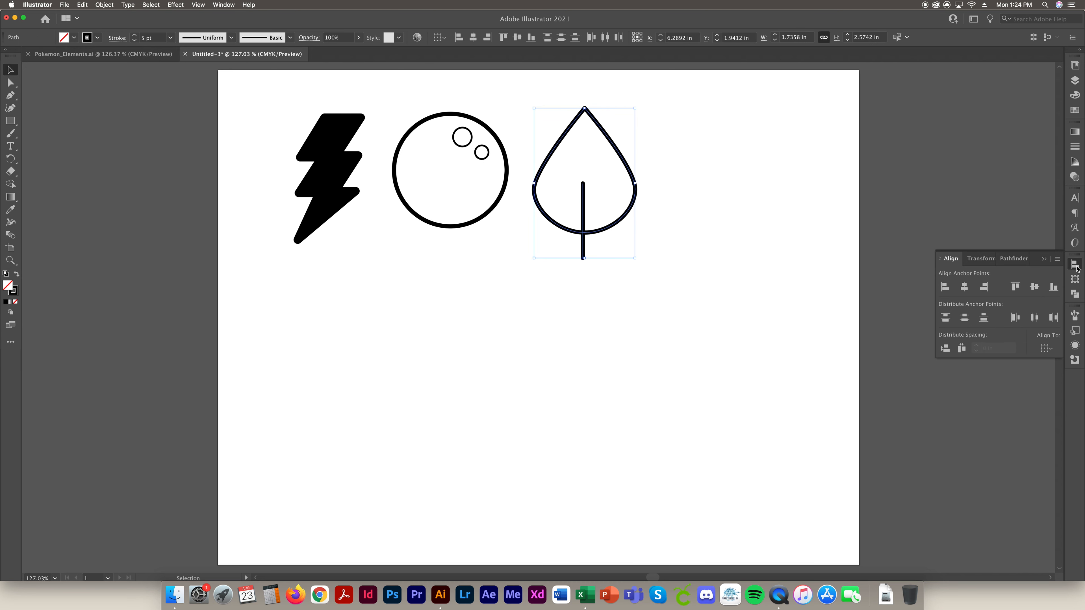
{"action": "left_click", "coordinate": [964, 286]}
{"action": "left_click", "coordinate": [692, 257]}
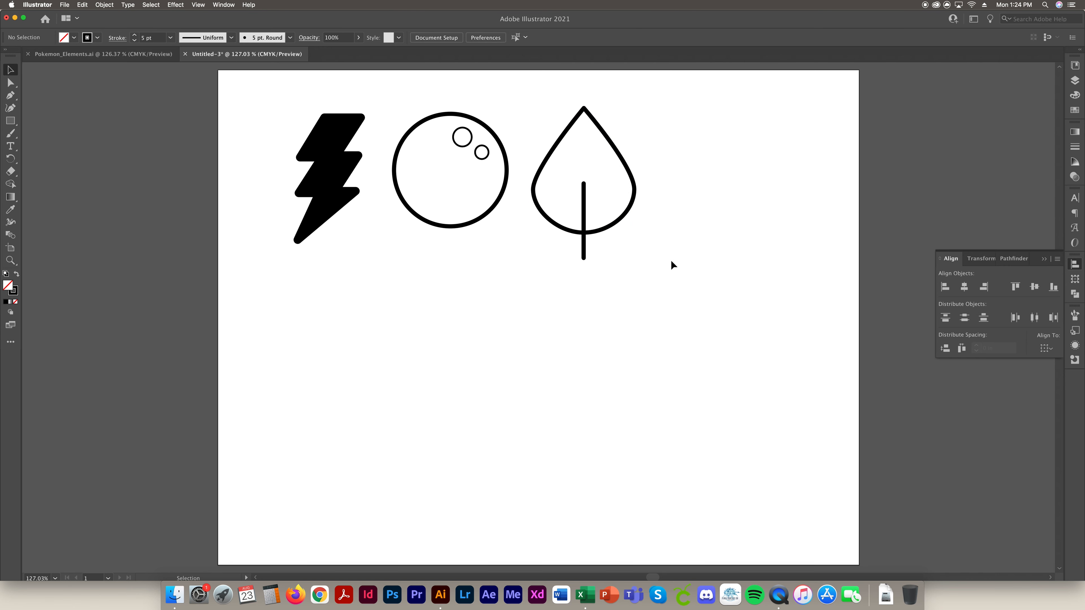
Step: Scale the whole leaf down proportionally to about 1.53 by 2.27 in and rotate it about 45 degrees clockwise
{"action": "left_click_drag", "start_coordinate": [691, 252], "coordinate": [547, 130]}
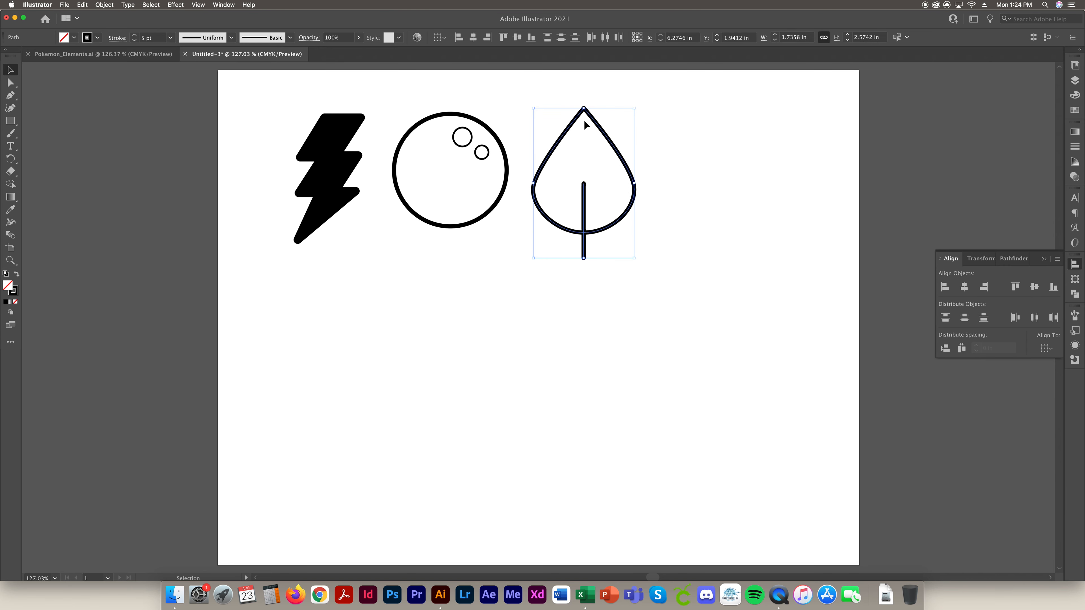
{"action": "left_click_drag", "start_coordinate": [584, 258], "coordinate": [583, 240]}
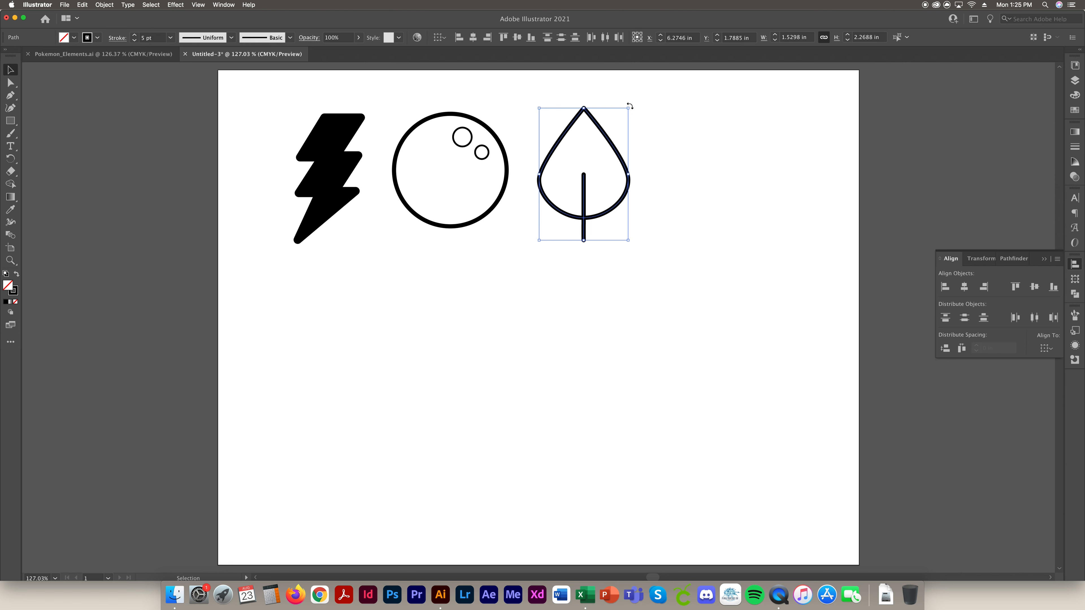
{"action": "mouse_move", "coordinate": [629, 106]}
{"action": "left_mouse_down"}
{"action": "mouse_move", "coordinate": [662, 145]}
{"action": "mouse_move", "coordinate": [649, 112]}
{"action": "mouse_move", "coordinate": [564, 109]}
{"action": "mouse_move", "coordinate": [743, 257]}
{"action": "mouse_move", "coordinate": [671, 91]}
{"action": "mouse_move", "coordinate": [593, 91]}
{"action": "mouse_move", "coordinate": [635, 102]}
{"action": "mouse_move", "coordinate": [608, 92]}
{"action": "mouse_move", "coordinate": [625, 104]}
{"action": "left_mouse_up"}
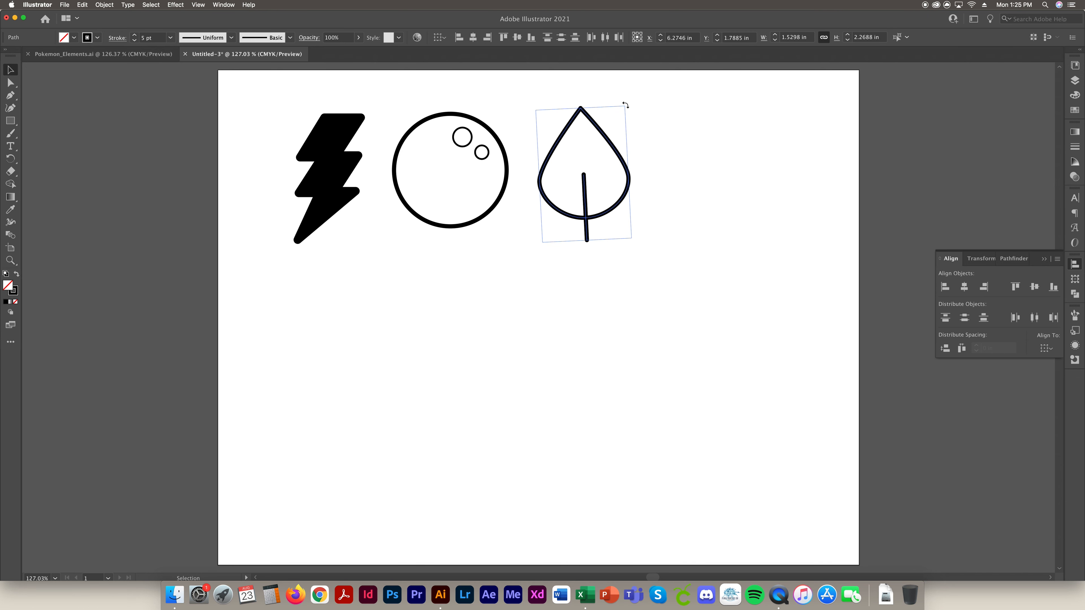
{"action": "left_click_drag", "start_coordinate": [625, 105], "coordinate": [736, 181]}
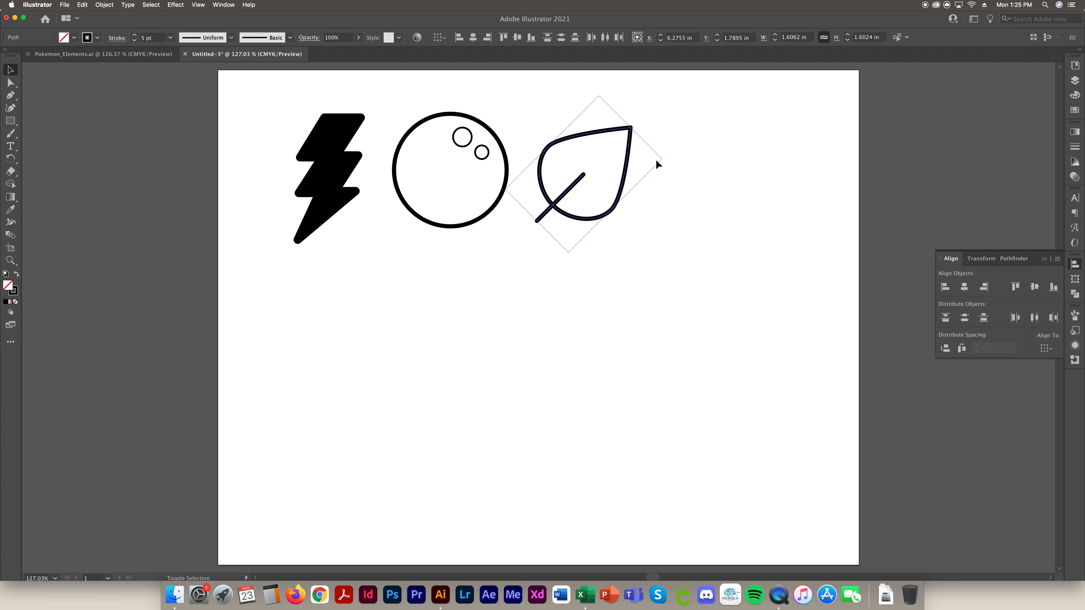
{"action": "left_click", "coordinate": [656, 161]}
{"action": "left_click_drag", "start_coordinate": [538, 108], "coordinate": [674, 145]}
{"action": "left_click_drag", "start_coordinate": [676, 186], "coordinate": [673, 144]}
{"action": "left_click", "coordinate": [680, 185]}
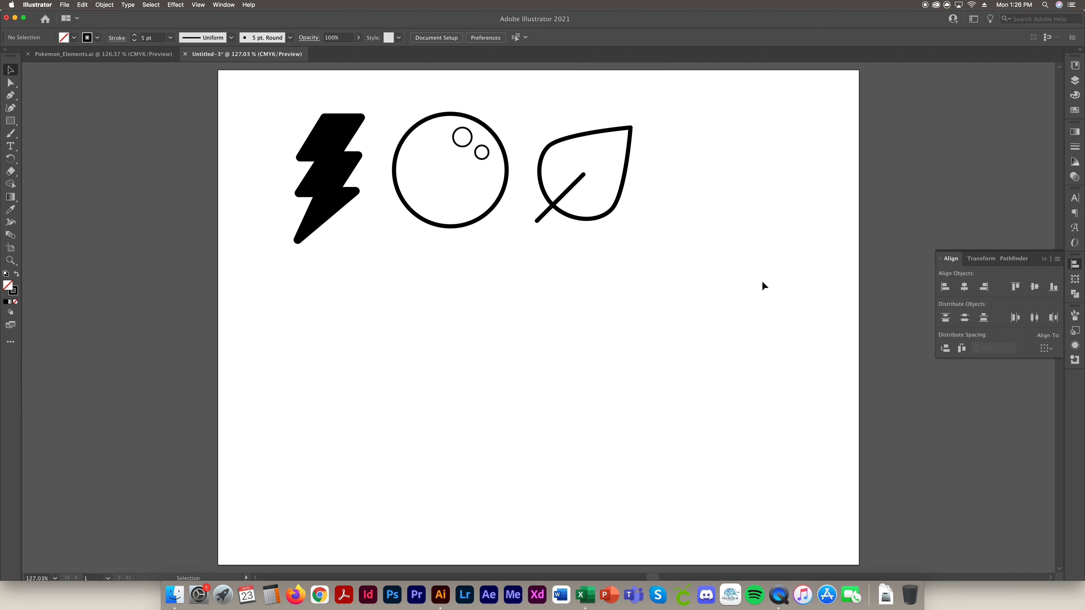
Step: Rotate the leaf and its stem slightly back toward upright and enlarge them to about 1.49 by 1.91 in
{"action": "left_click_drag", "start_coordinate": [698, 222], "coordinate": [553, 113]}
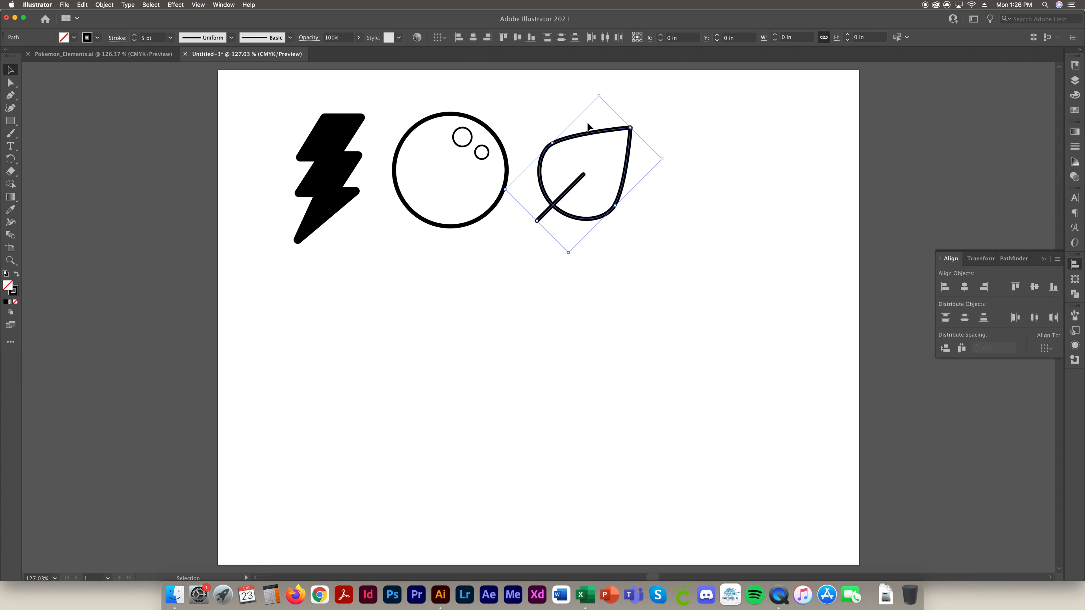
{"action": "left_click", "coordinate": [665, 159]}
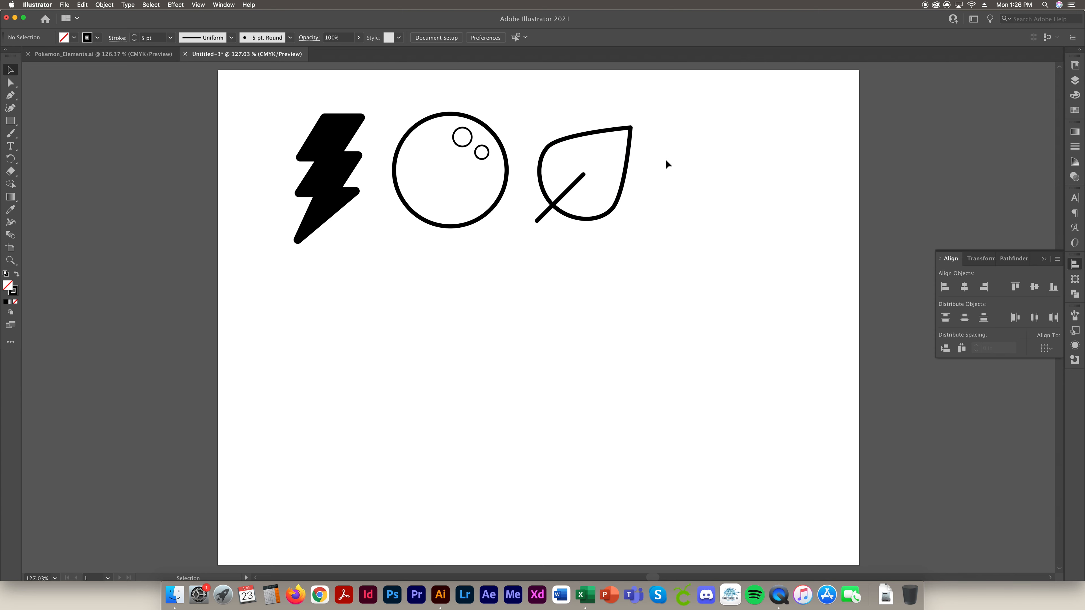
{"action": "left_click_drag", "start_coordinate": [673, 257], "coordinate": [545, 101]}
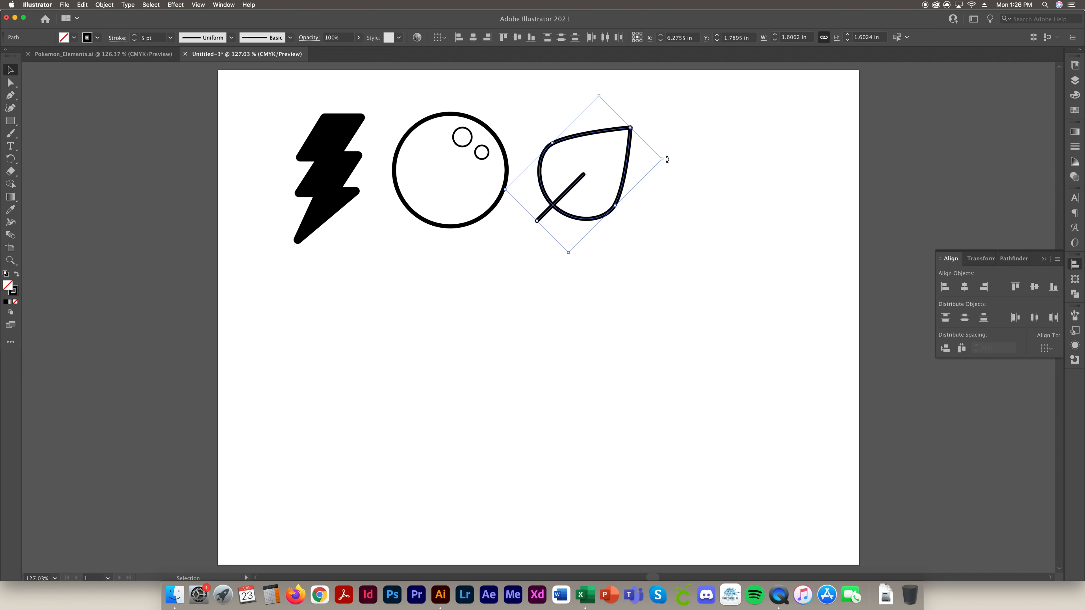
{"action": "left_click_drag", "start_coordinate": [667, 159], "coordinate": [664, 139]}
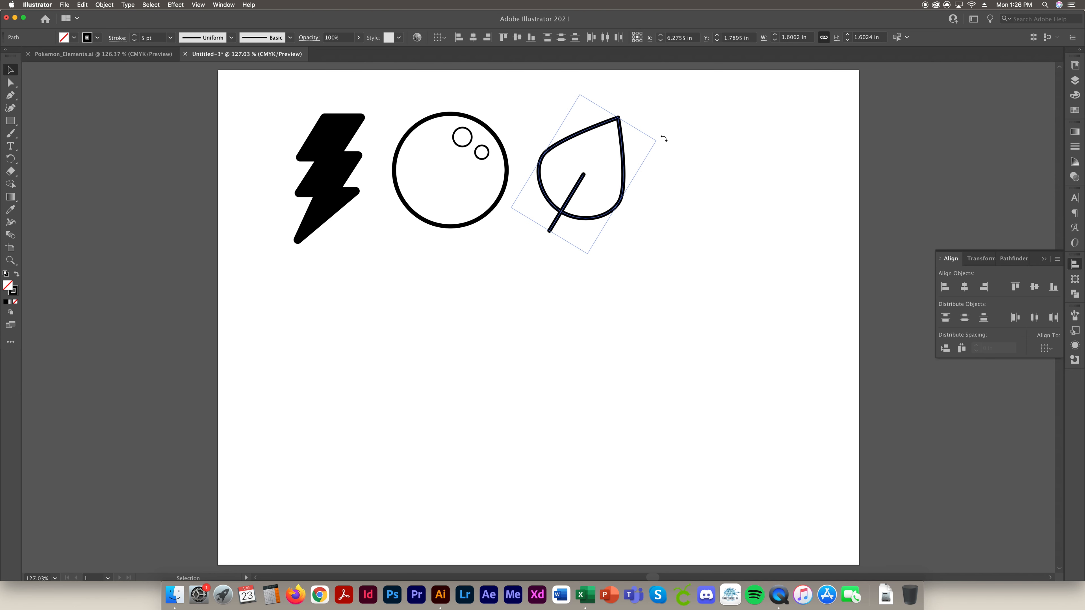
{"action": "left_click_drag", "start_coordinate": [664, 138], "coordinate": [668, 143]}
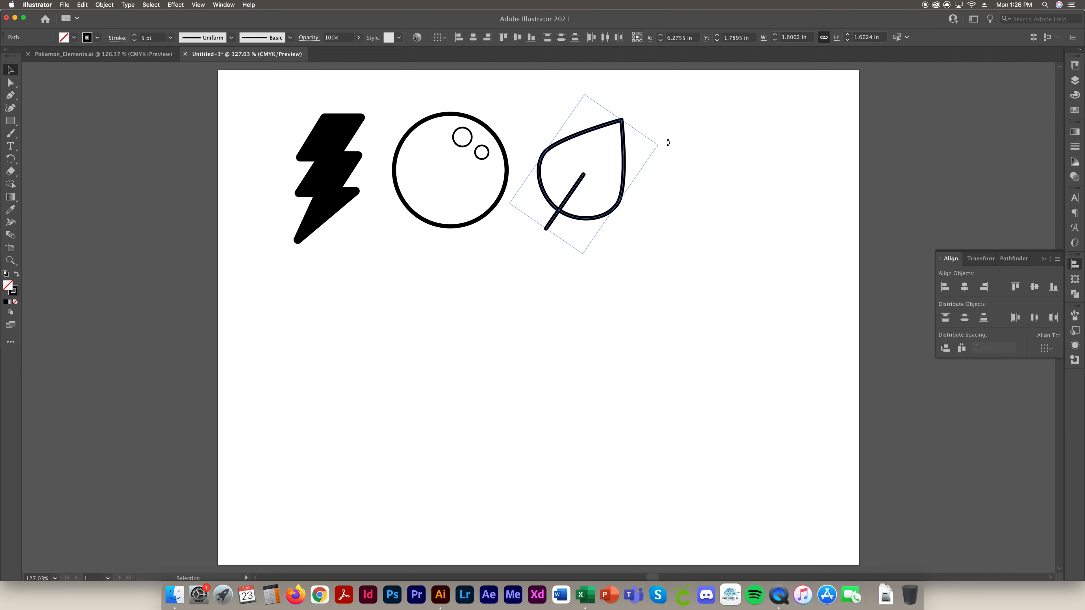
{"action": "left_click", "coordinate": [751, 224]}
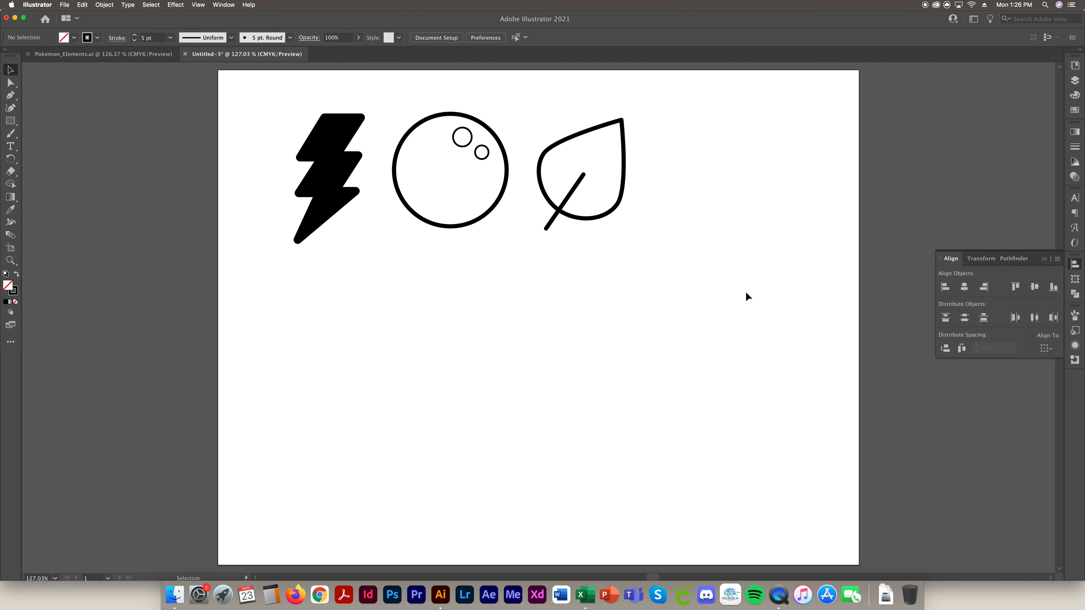
{"action": "left_click", "coordinate": [622, 192]}
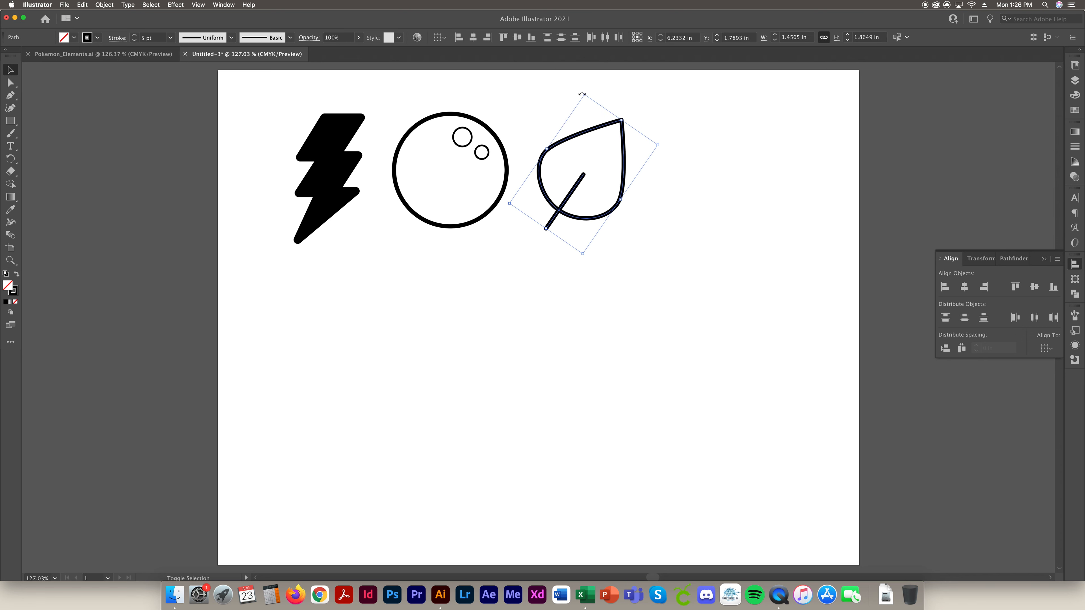
{"action": "left_click_drag", "start_coordinate": [584, 94], "coordinate": [585, 91]}
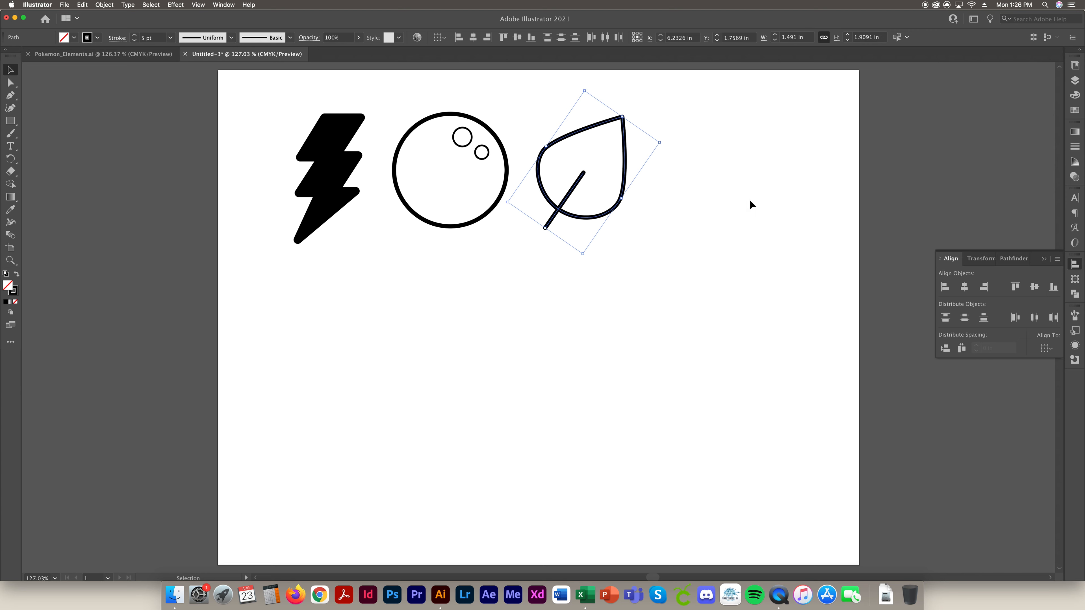
{"action": "left_click", "coordinate": [781, 247]}
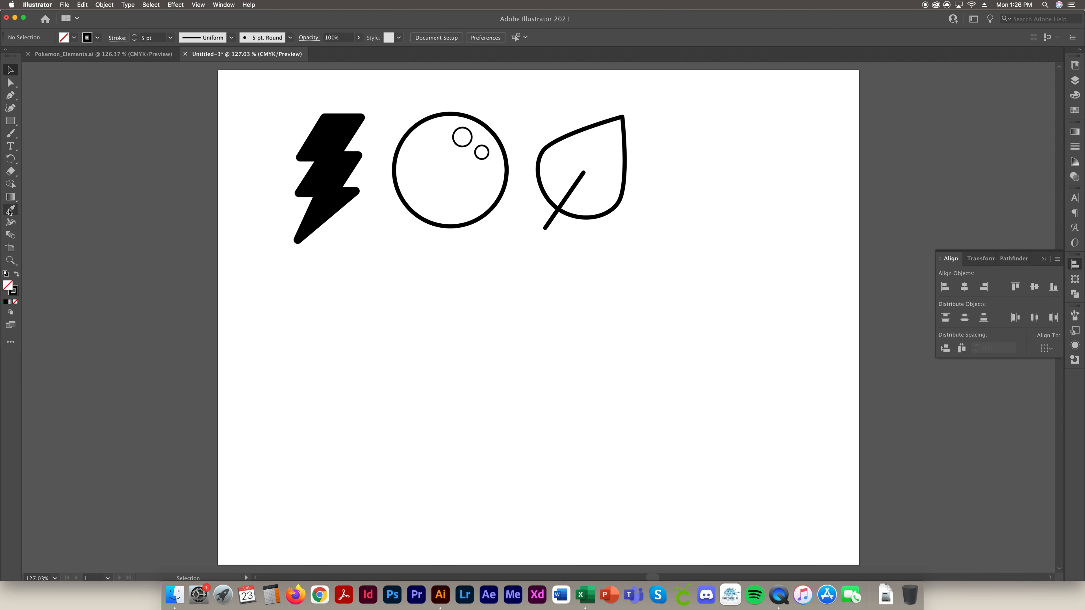
{"action": "left_click_drag", "start_coordinate": [10, 121], "coordinate": [67, 124]}
{"action": "left_click_drag", "start_coordinate": [672, 156], "coordinate": [764, 234]}
{"action": "key", "text": "super+z"}
Step: Draw an ellipse about 1.8 in wide by 1.47 in high and place it to the right of the leaf
{"action": "left_click", "coordinate": [12, 121]}
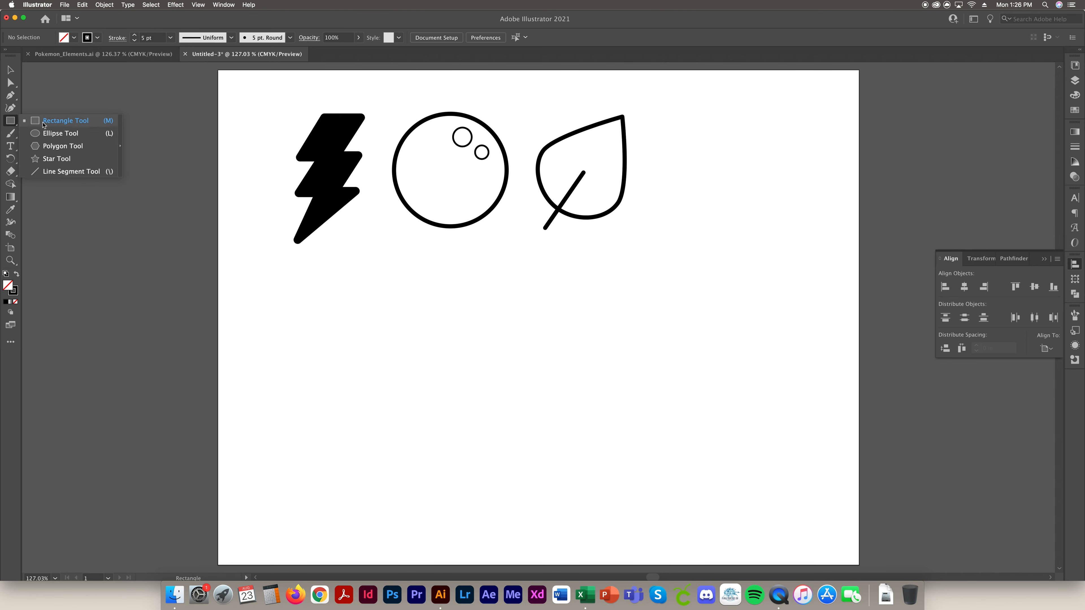
{"action": "left_click", "coordinate": [51, 133]}
{"action": "left_click_drag", "start_coordinate": [679, 170], "coordinate": [784, 254]}
{"action": "left_click", "coordinate": [11, 69]}
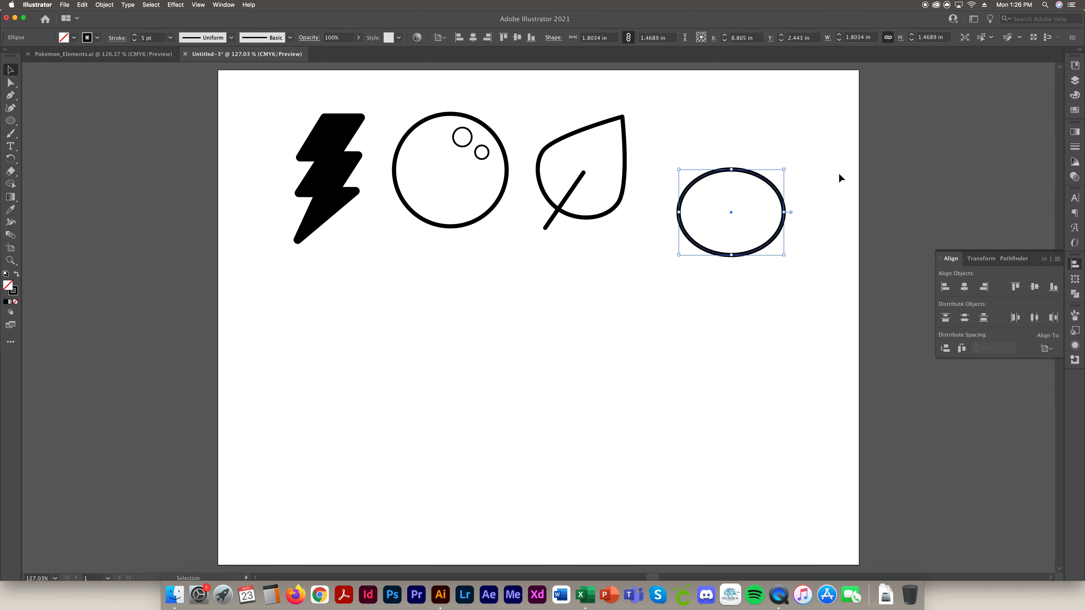
{"action": "left_click_drag", "start_coordinate": [751, 173], "coordinate": [731, 158]}
{"action": "left_click", "coordinate": [759, 317]}
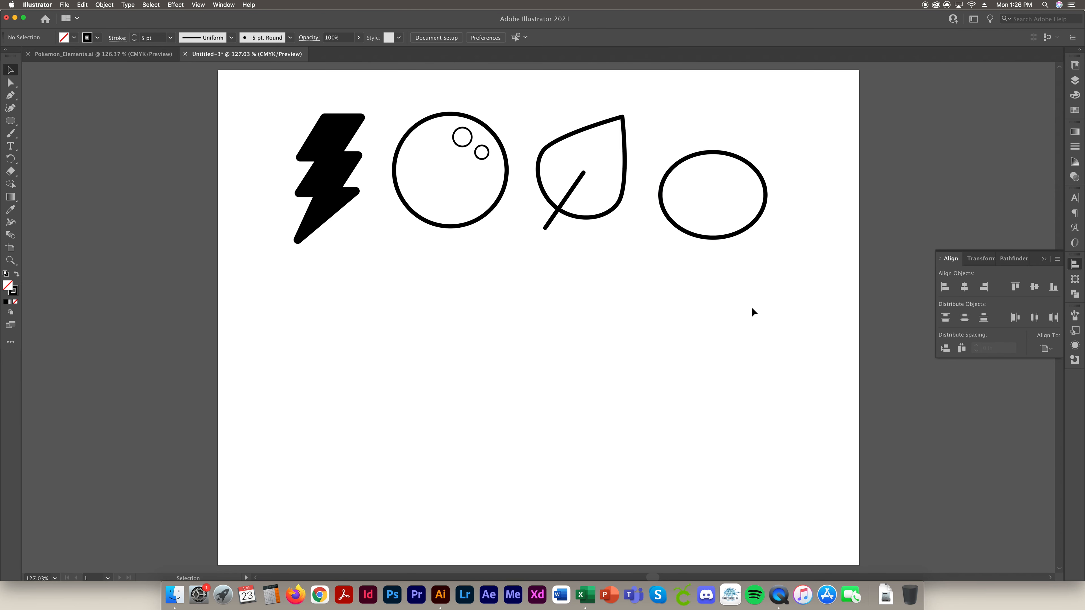
Step: Draw a closed flame outline with four spikes of varying height above the ellipse, its base corners on the ellipse's side edges
{"action": "left_click", "coordinate": [10, 95]}
{"action": "left_click", "coordinate": [660, 191]}
{"action": "left_click", "coordinate": [681, 104]}
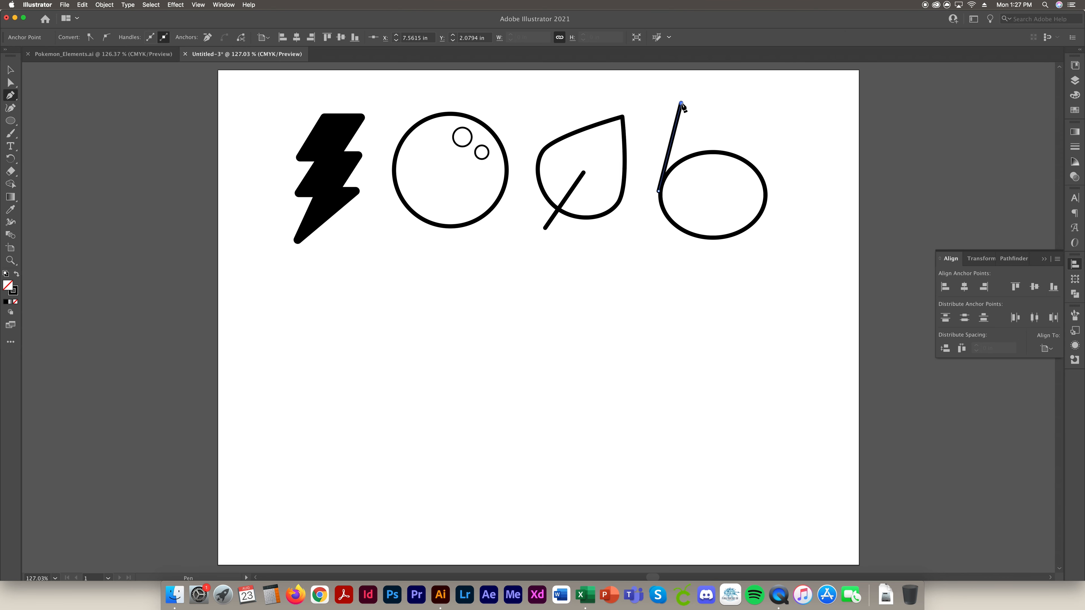
{"action": "left_click", "coordinate": [697, 140]}
{"action": "left_click", "coordinate": [711, 78]}
{"action": "left_click", "coordinate": [722, 135]}
{"action": "left_click", "coordinate": [734, 101]}
{"action": "left_click", "coordinate": [744, 137]}
{"action": "left_click", "coordinate": [752, 122]}
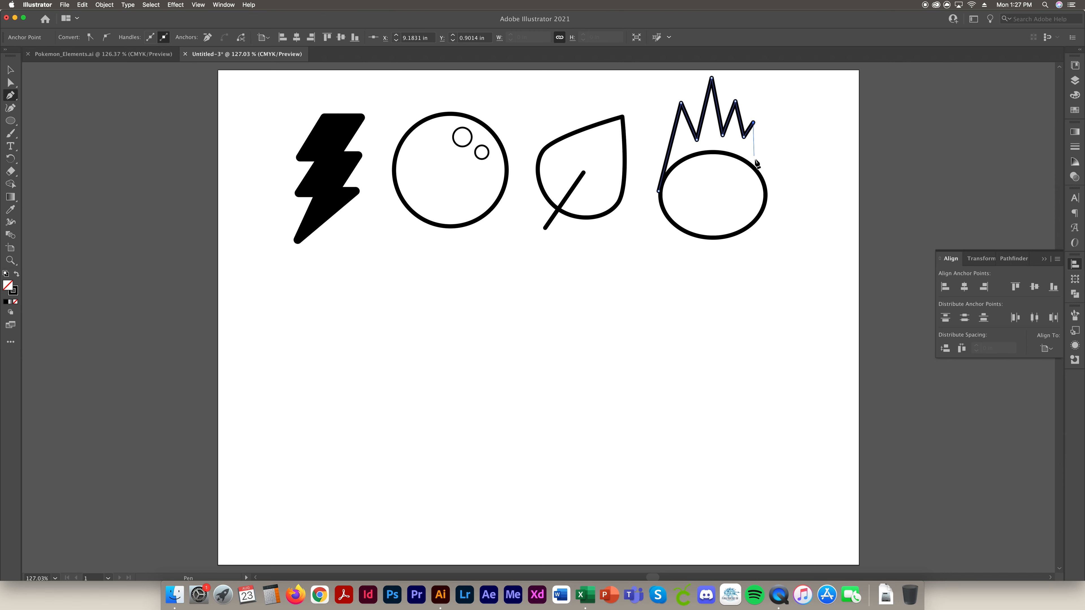
{"action": "left_click", "coordinate": [765, 195]}
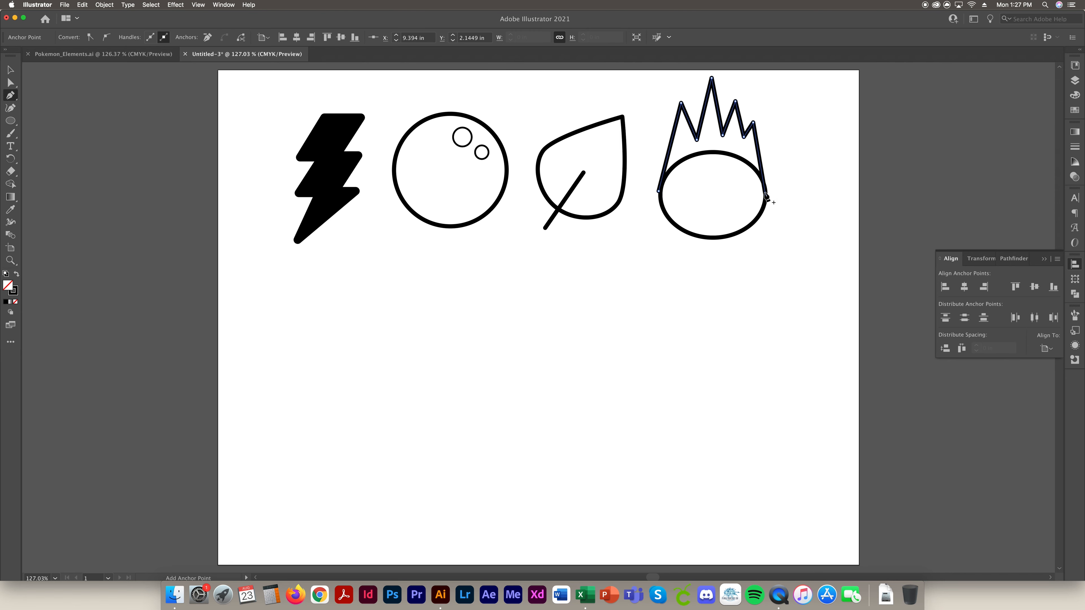
{"action": "left_click", "coordinate": [660, 193]}
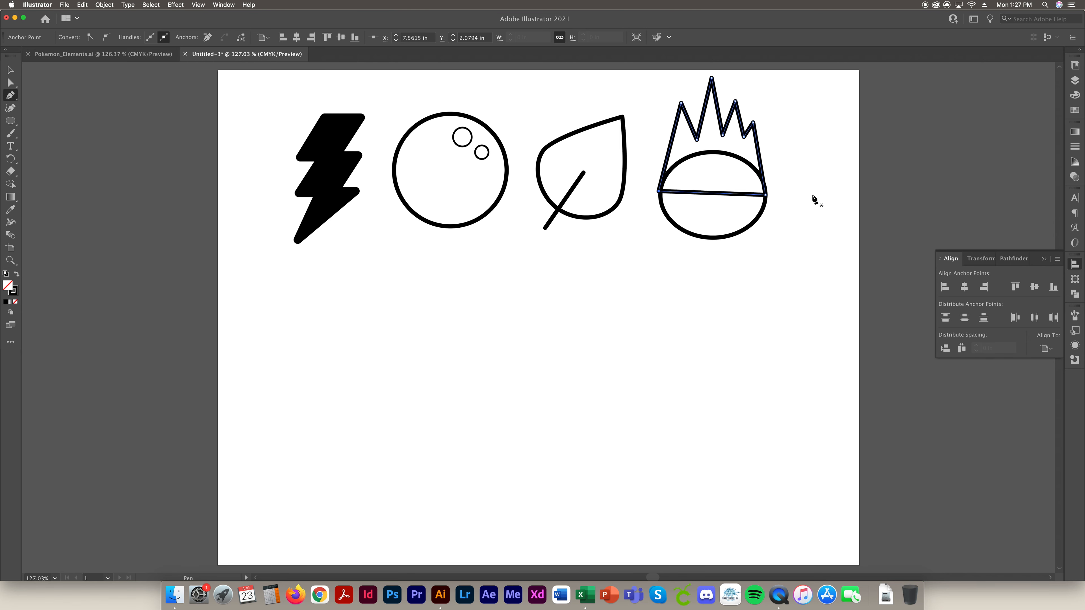
{"action": "left_click", "coordinate": [11, 82]}
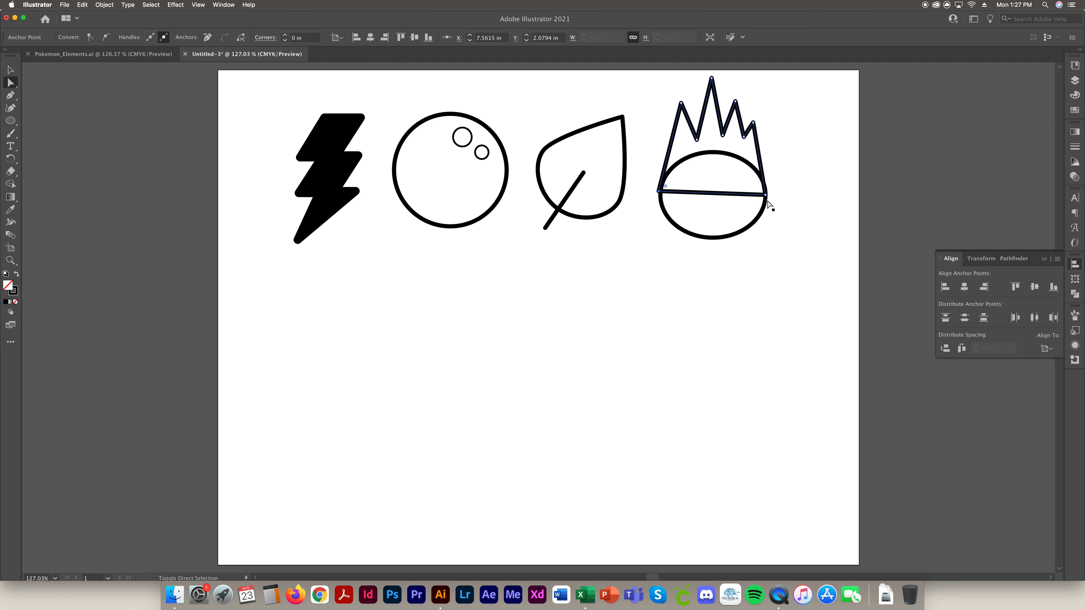
Step: Level the flame's base by aligning its two corner anchor points to the lower one
{"action": "left_click", "coordinate": [683, 196]}
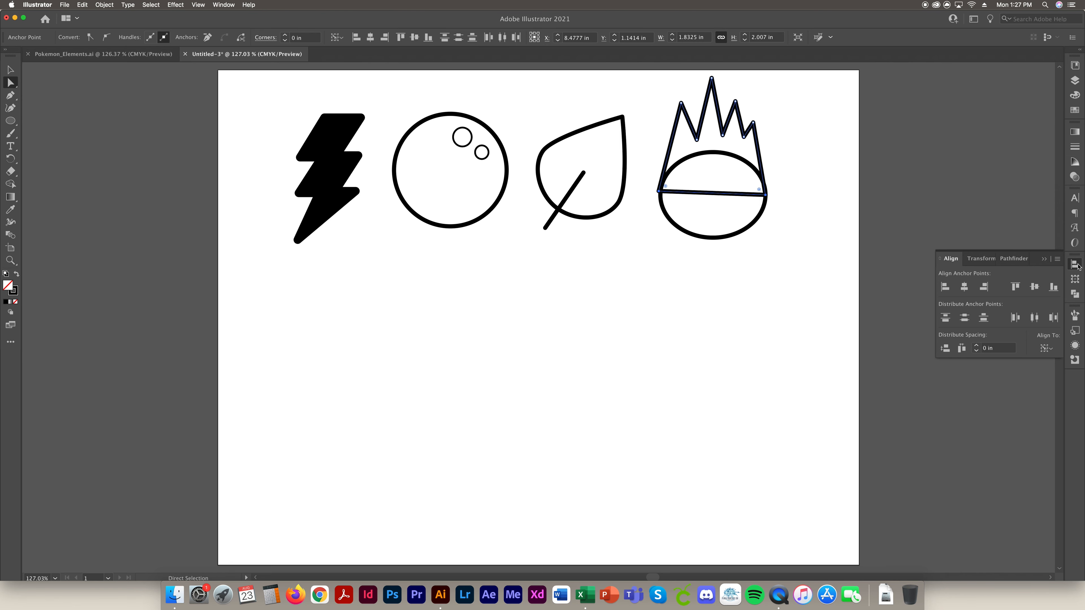
{"action": "left_click", "coordinate": [1016, 289]}
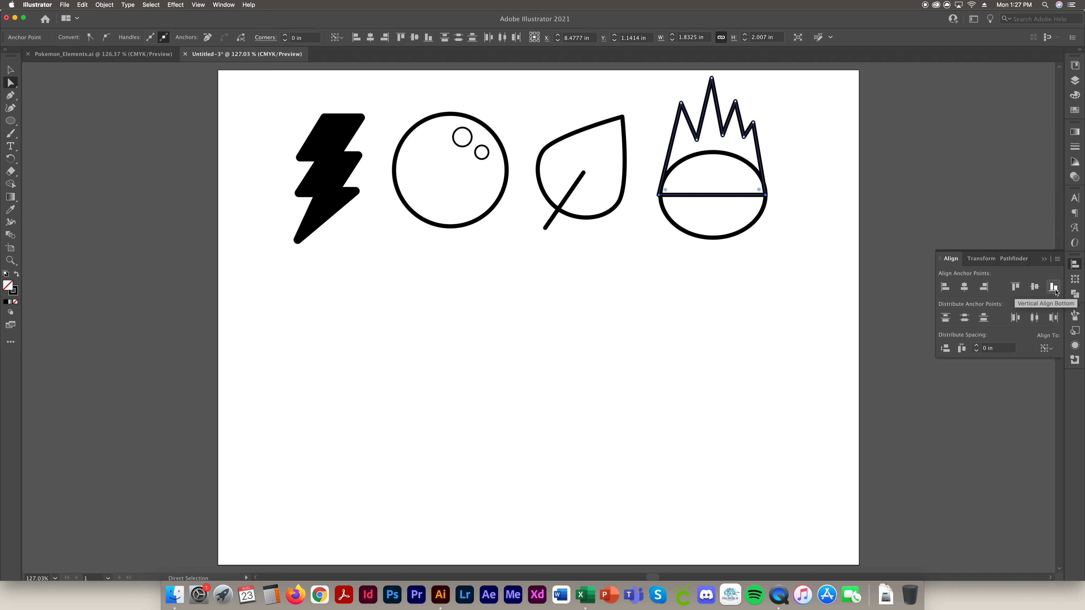
{"action": "left_click", "coordinate": [1044, 259]}
Step: Turn on Smart Guides and line up the flame's two base corners with the ellipse's side edges
{"action": "left_click", "coordinate": [197, 4]}
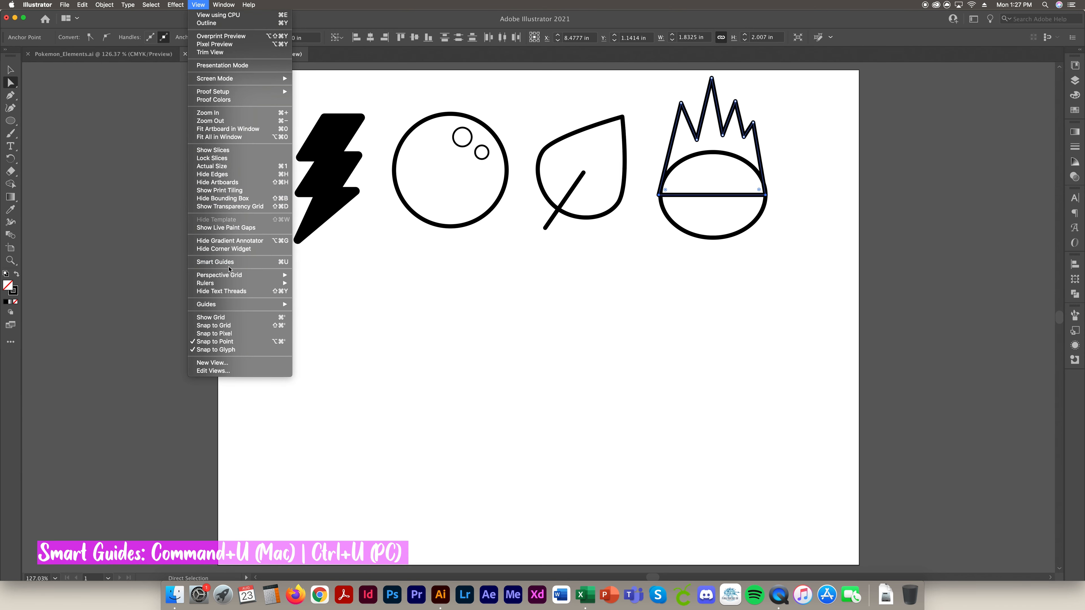
{"action": "left_click", "coordinate": [280, 262]}
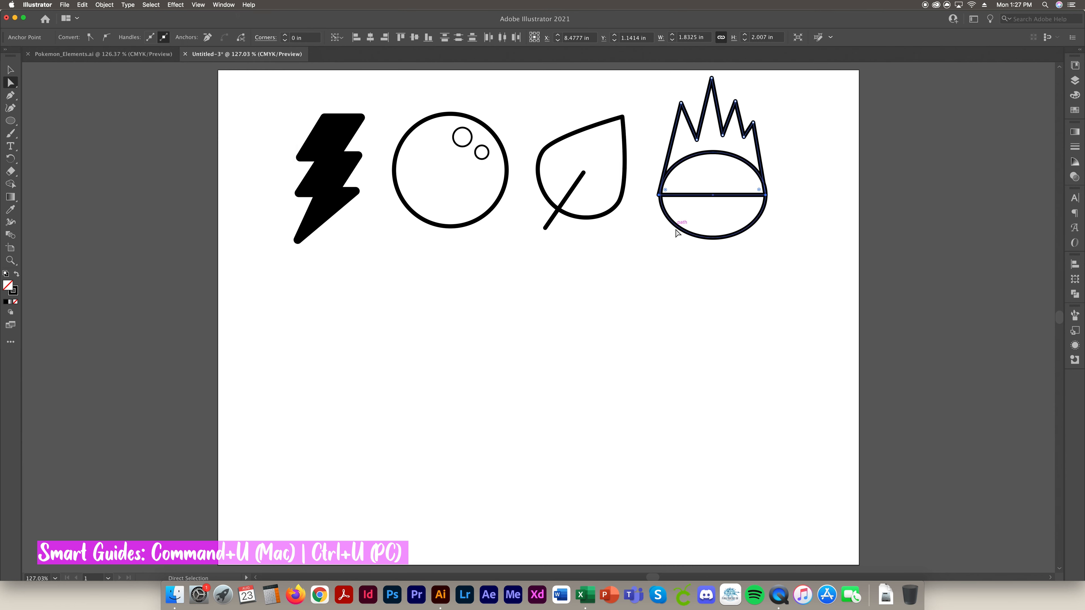
{"action": "left_click", "coordinate": [621, 257]}
{"action": "left_click", "coordinate": [660, 195]}
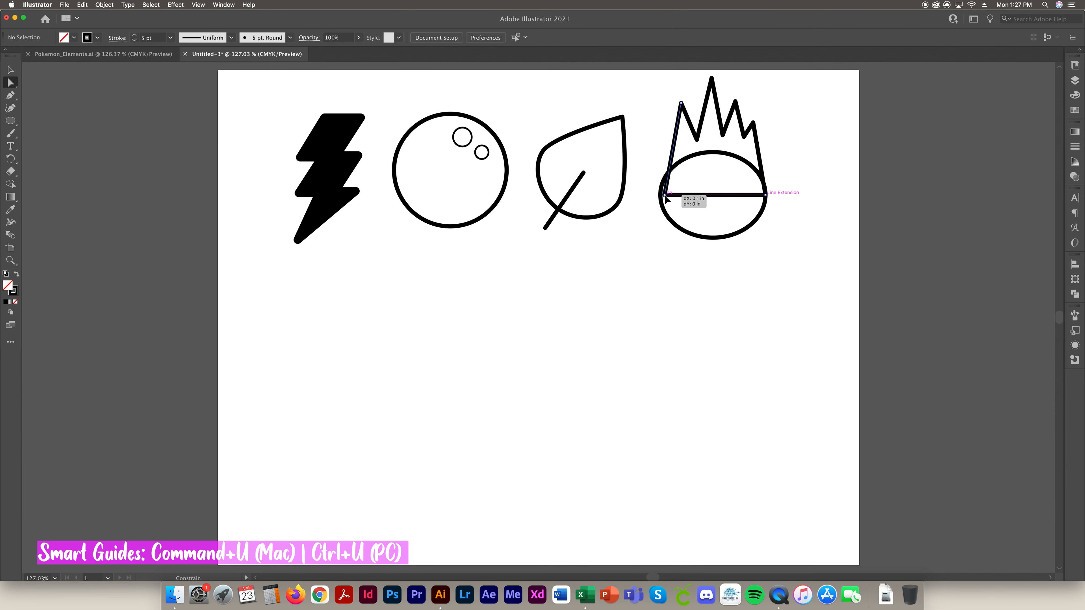
{"action": "left_click_drag", "start_coordinate": [765, 195], "coordinate": [767, 195]}
{"action": "left_click", "coordinate": [804, 227]}
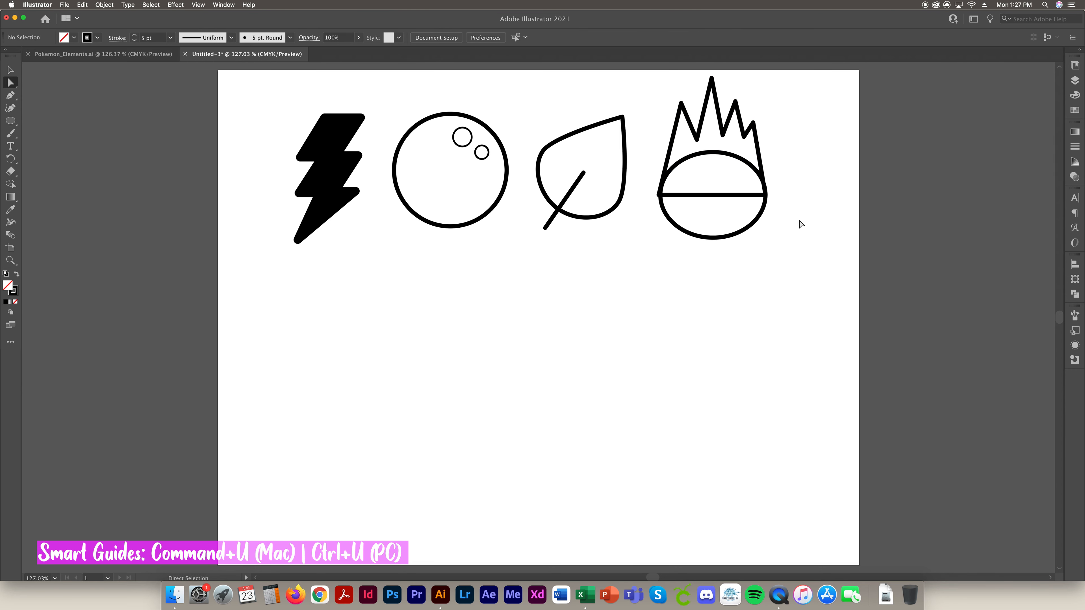
{"action": "key", "text": "v"}
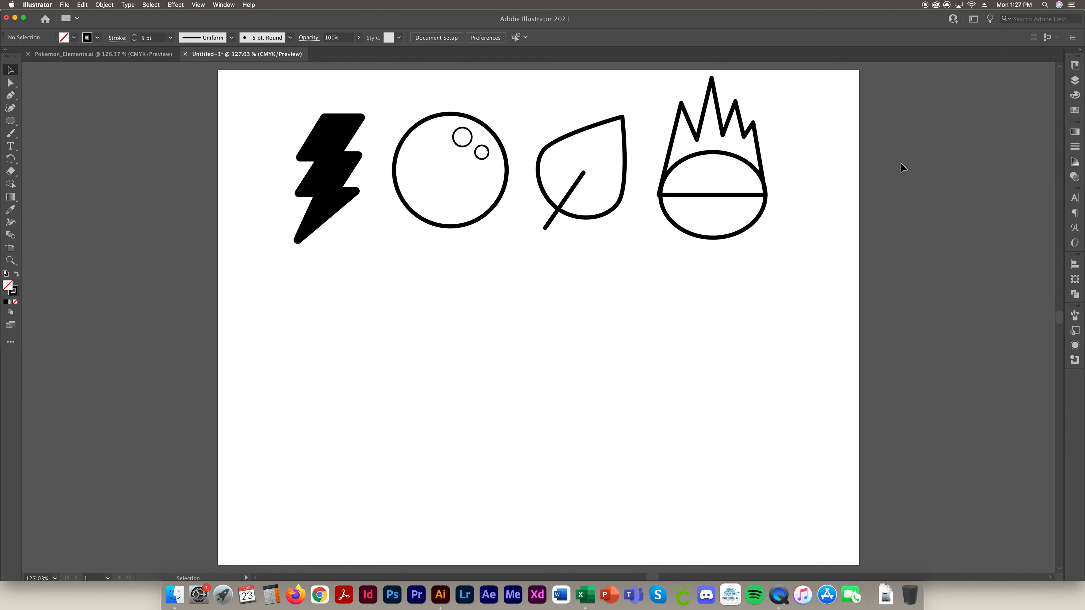
Step: Add anchor points with the Pen tool partway along the slanted edges of the flame's four spikes
{"action": "left_click", "coordinate": [721, 112]}
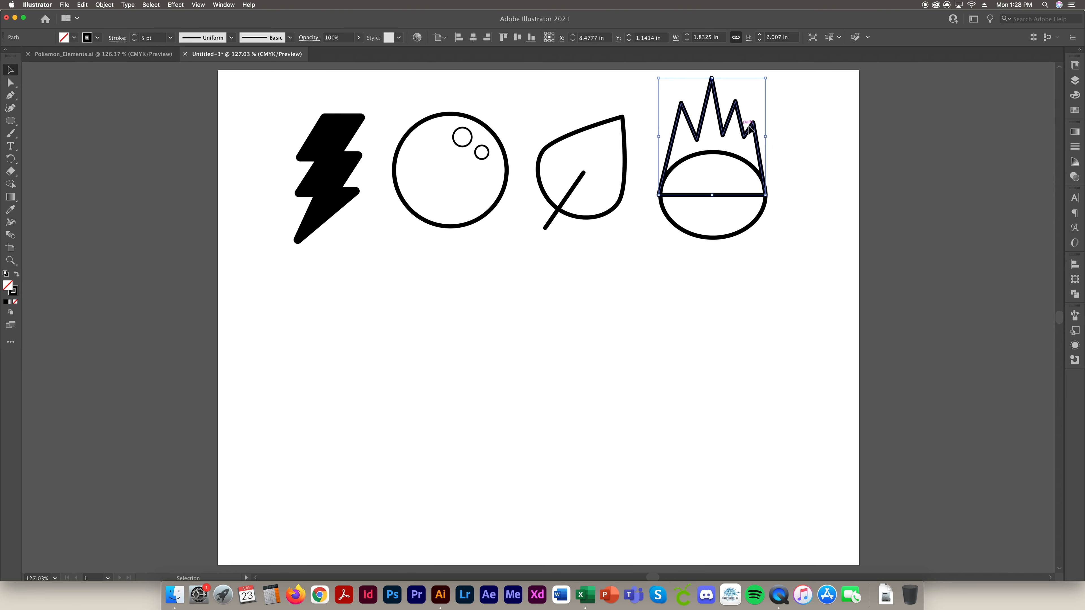
{"action": "left_click", "coordinate": [10, 95]}
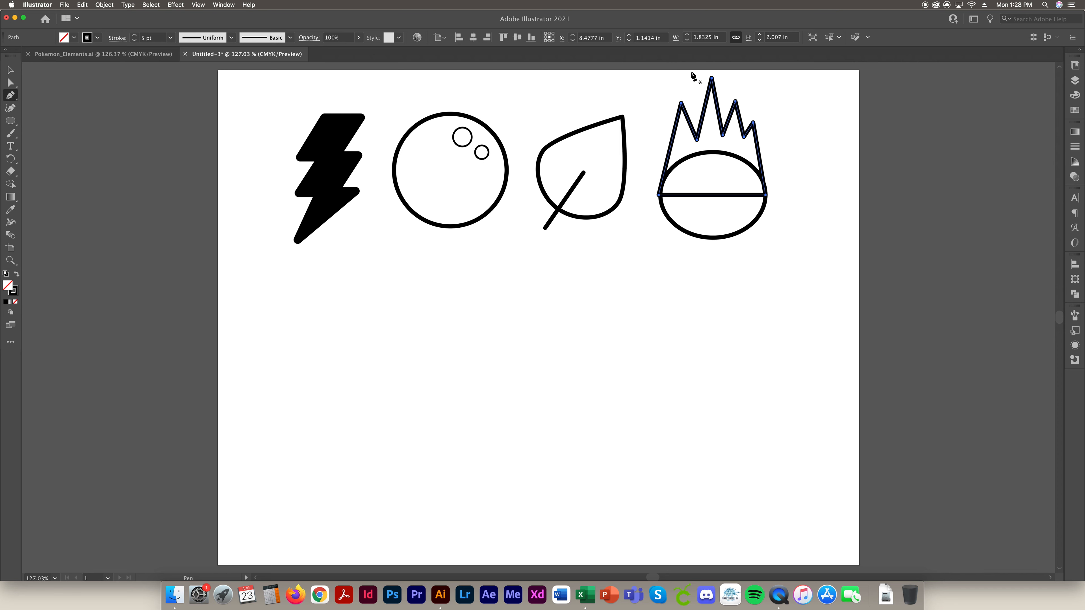
{"action": "left_click", "coordinate": [677, 124]}
{"action": "left_click", "coordinate": [690, 122]}
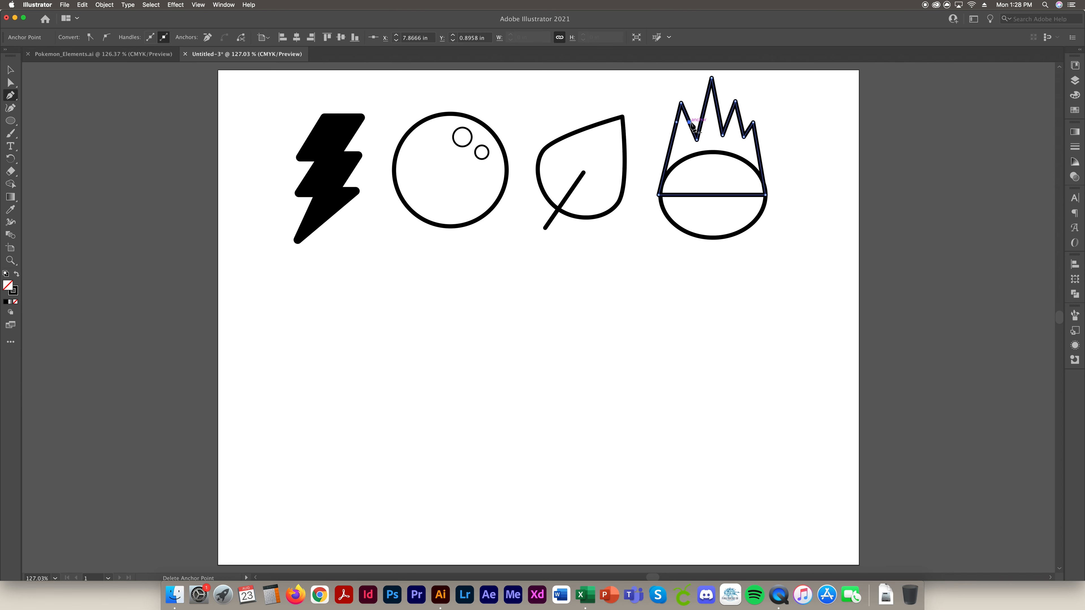
{"action": "left_click", "coordinate": [703, 112]}
{"action": "left_click", "coordinate": [730, 115]}
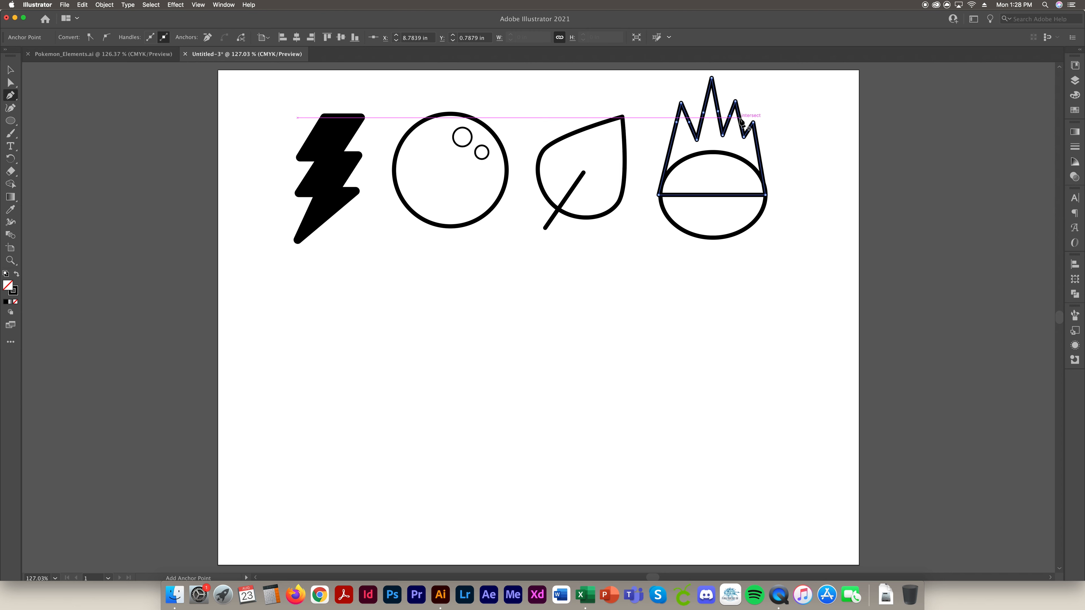
{"action": "left_click", "coordinate": [750, 128]}
{"action": "left_click", "coordinate": [754, 134]}
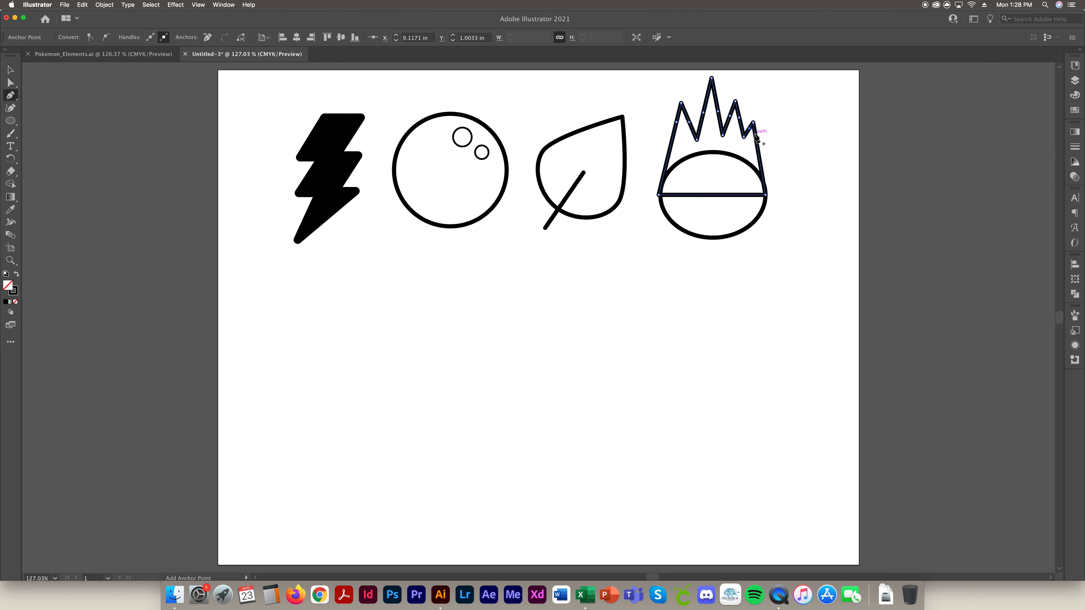
{"action": "left_click", "coordinate": [754, 133]}
Step: Bow the flame's left outer edge outward by moving its middle anchor and stretching its curve handles toward the base and the spike tip
{"action": "mouse_move", "coordinate": [677, 122]}
{"action": "left_mouse_down"}
{"action": "mouse_move", "coordinate": [659, 129]}
{"action": "mouse_move", "coordinate": [653, 103]}
{"action": "mouse_move", "coordinate": [680, 114]}
{"action": "left_mouse_up"}
{"action": "key", "text": "a"}
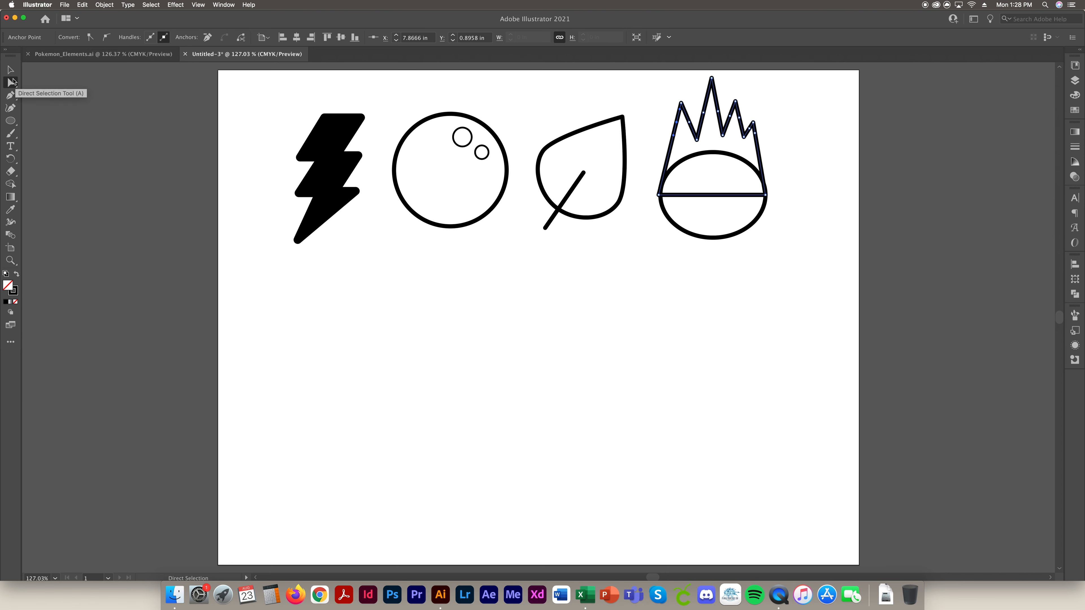
{"action": "left_click_drag", "start_coordinate": [679, 129], "coordinate": [674, 127]}
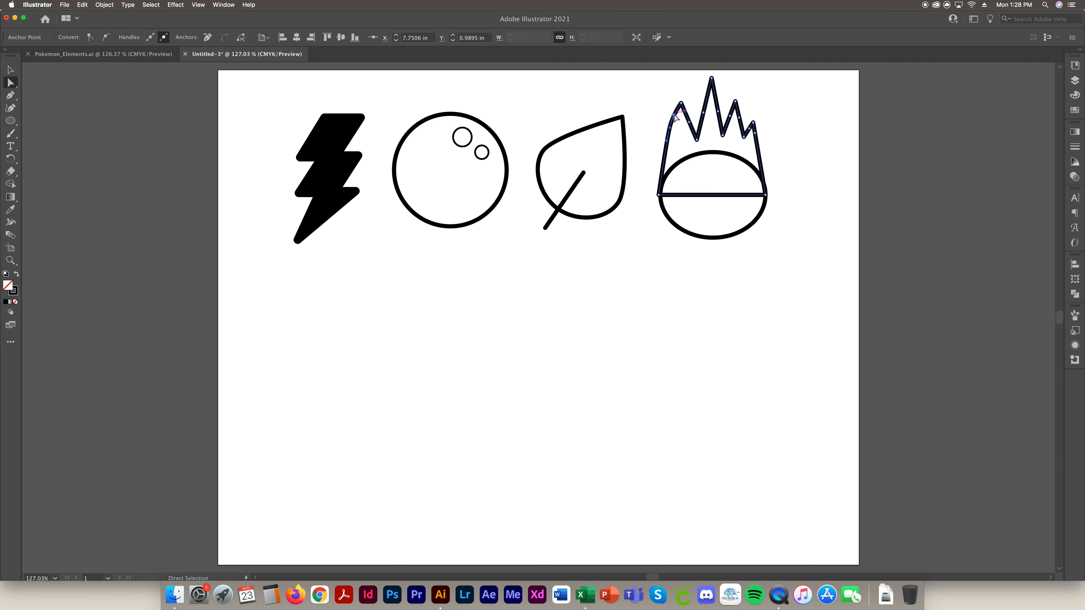
{"action": "left_click_drag", "start_coordinate": [670, 128], "coordinate": [652, 172]}
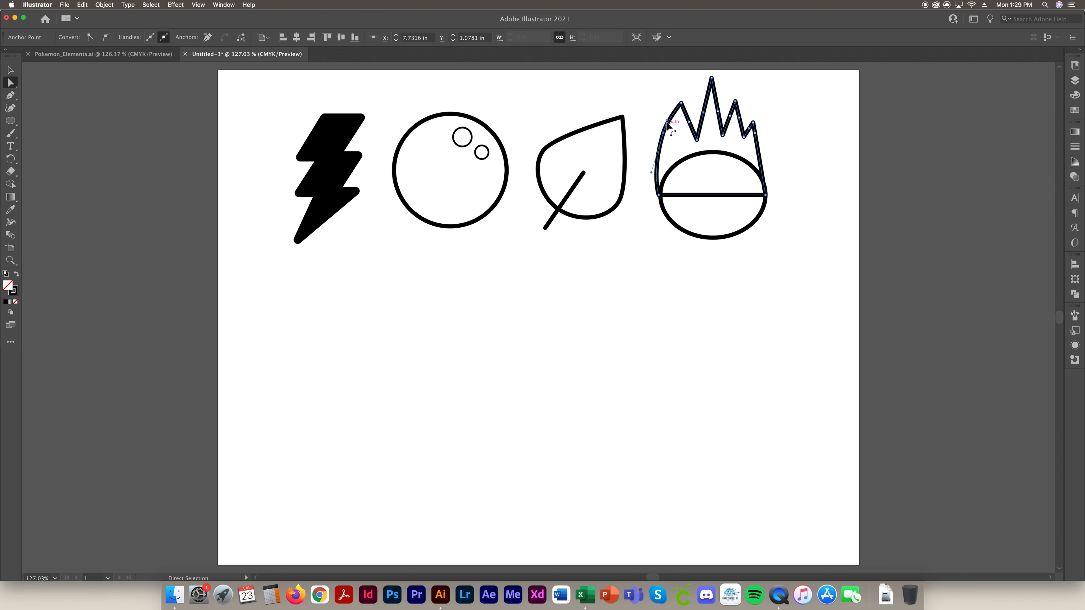
{"action": "left_click_drag", "start_coordinate": [667, 120], "coordinate": [671, 109]}
Step: Bend the inner edge of the leftmost spike into a curve that sags down toward the first valley
{"action": "left_click", "coordinate": [10, 95]}
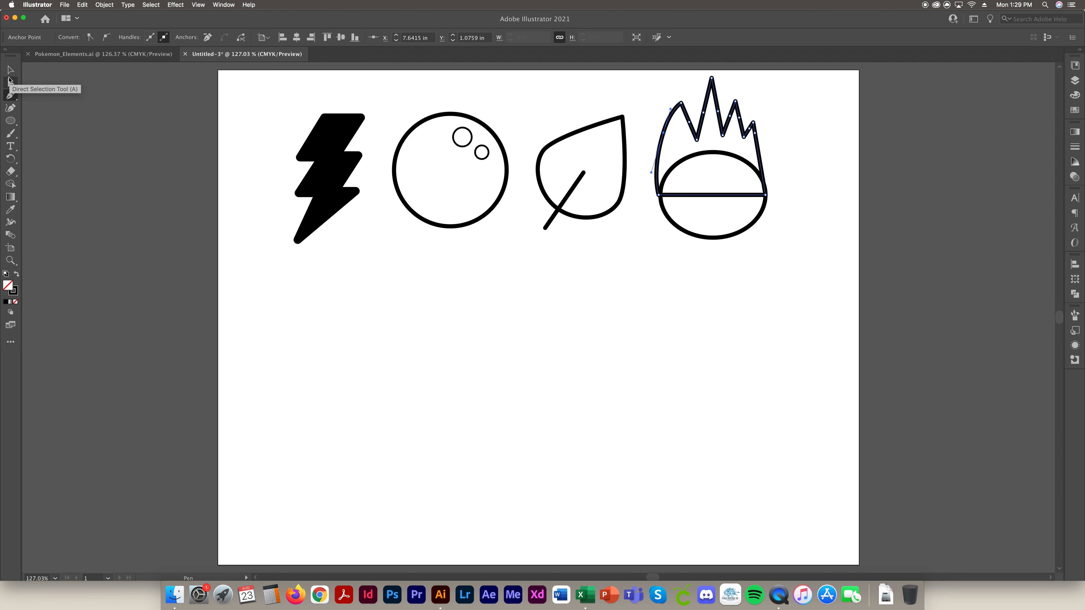
{"action": "left_click_drag", "start_coordinate": [688, 123], "coordinate": [692, 130]}
{"action": "left_click", "coordinate": [11, 83]}
{"action": "mouse_move", "coordinate": [693, 131]}
{"action": "left_mouse_down"}
{"action": "mouse_move", "coordinate": [684, 122]}
{"action": "mouse_move", "coordinate": [689, 143]}
{"action": "left_mouse_up"}
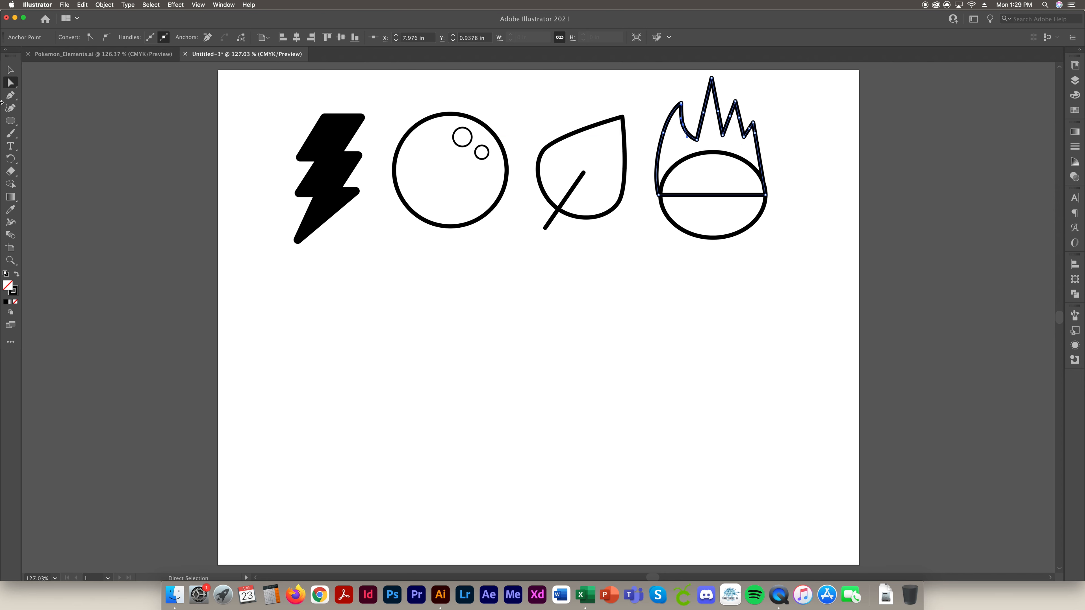
Step: Convert the remaining added anchors to curves and bow both edges of the tallest spike toward the left
{"action": "left_click", "coordinate": [10, 95]}
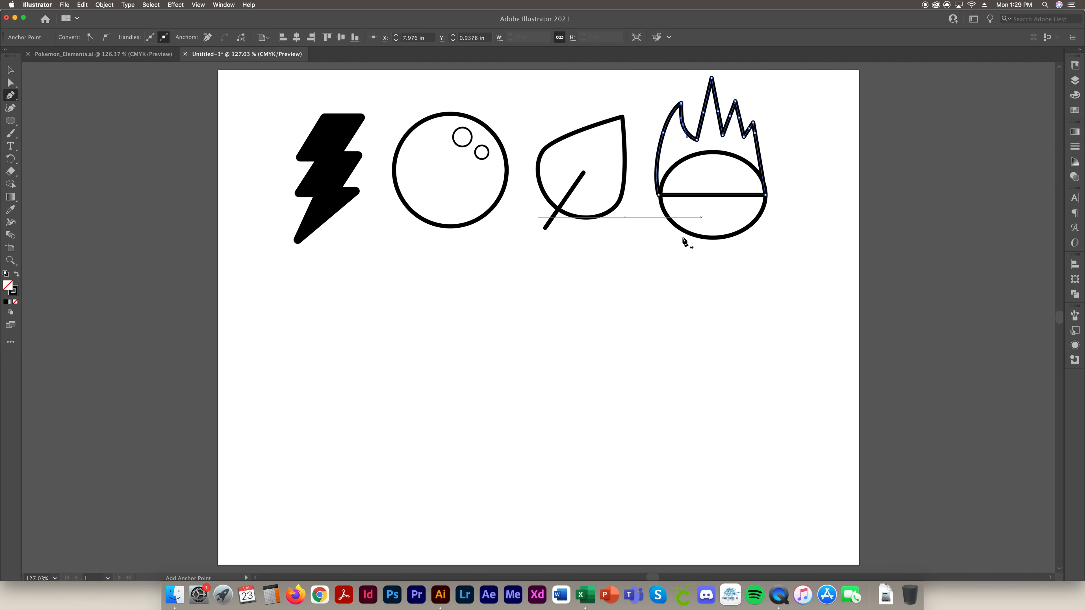
{"action": "key", "text": "alt"}
{"action": "mouse_move", "coordinate": [702, 113]}
{"action": "left_mouse_down"}
{"action": "mouse_move", "coordinate": [700, 128]}
{"action": "mouse_move", "coordinate": [707, 95]}
{"action": "left_mouse_up"}
{"action": "left_click_drag", "start_coordinate": [718, 112], "coordinate": [744, 136]}
{"action": "left_click_drag", "start_coordinate": [754, 132], "coordinate": [756, 142]}
{"action": "left_click", "coordinate": [11, 82]}
{"action": "mouse_move", "coordinate": [705, 116]}
{"action": "left_mouse_down"}
{"action": "mouse_move", "coordinate": [736, 125]}
{"action": "mouse_move", "coordinate": [725, 116]}
{"action": "left_mouse_up"}
{"action": "left_click", "coordinate": [725, 117]}
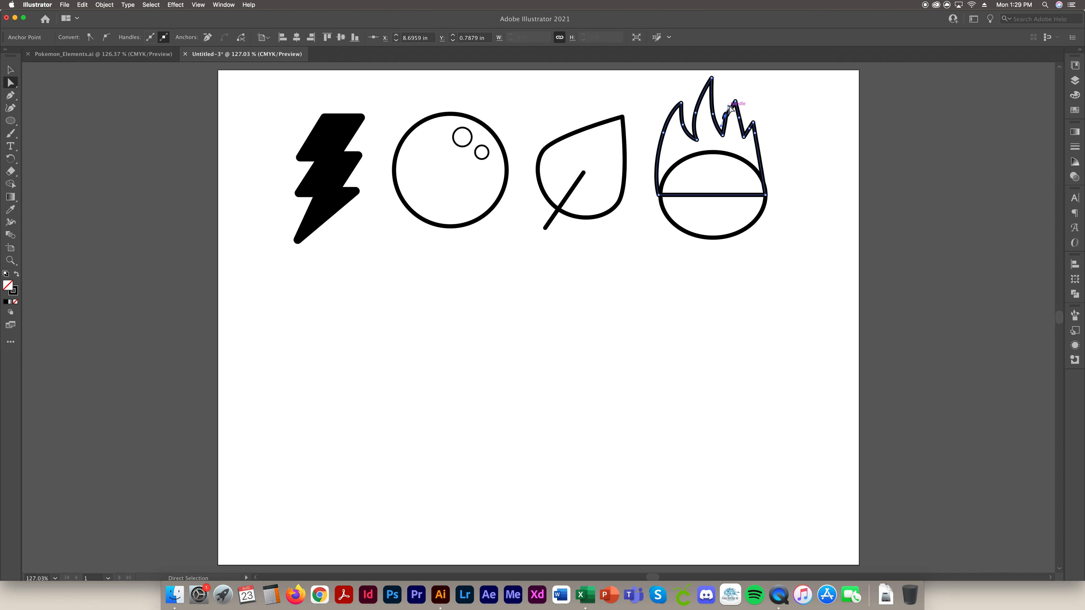
Step: Curve the edges of the two right-hand spikes and bulge the flame's right outer edge outward down to the base corner
{"action": "left_click_drag", "start_coordinate": [728, 106], "coordinate": [754, 155]}
{"action": "left_click_drag", "start_coordinate": [766, 195], "coordinate": [767, 196]}
{"action": "mouse_move", "coordinate": [754, 154]}
{"action": "left_mouse_down"}
{"action": "mouse_move", "coordinate": [772, 155]}
{"action": "mouse_move", "coordinate": [750, 134]}
{"action": "left_mouse_up"}
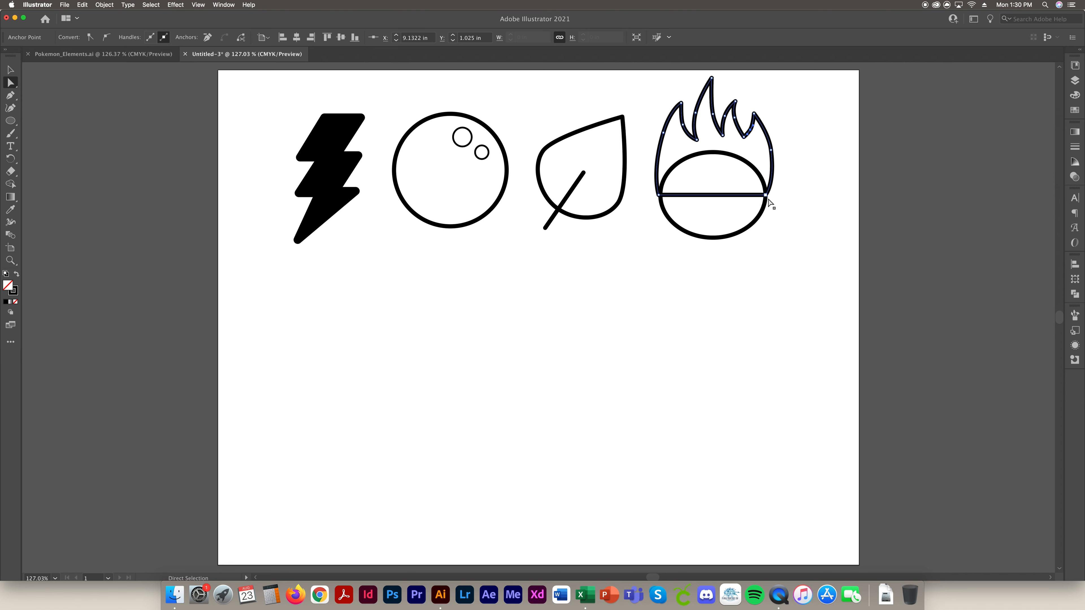
{"action": "left_click", "coordinate": [771, 150]}
{"action": "left_click_drag", "start_coordinate": [775, 185], "coordinate": [776, 175]}
Step: Shorten the flame from its tip and enlarge the ellipse to about 1.95 by 1.59 in, centred under the flame
{"action": "left_click", "coordinate": [11, 69]}
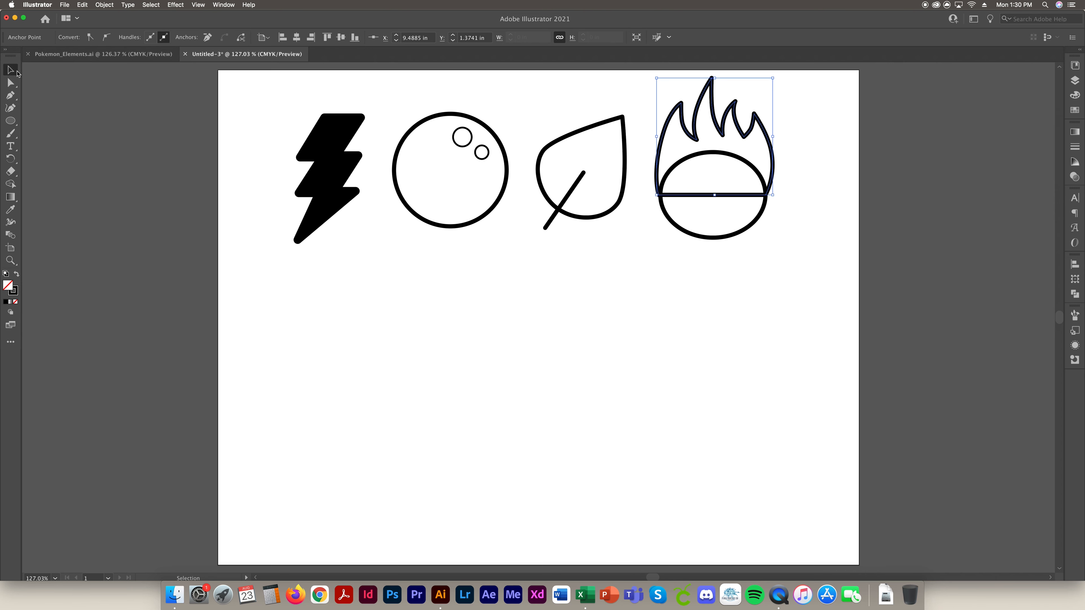
{"action": "left_click_drag", "start_coordinate": [716, 80], "coordinate": [713, 94]}
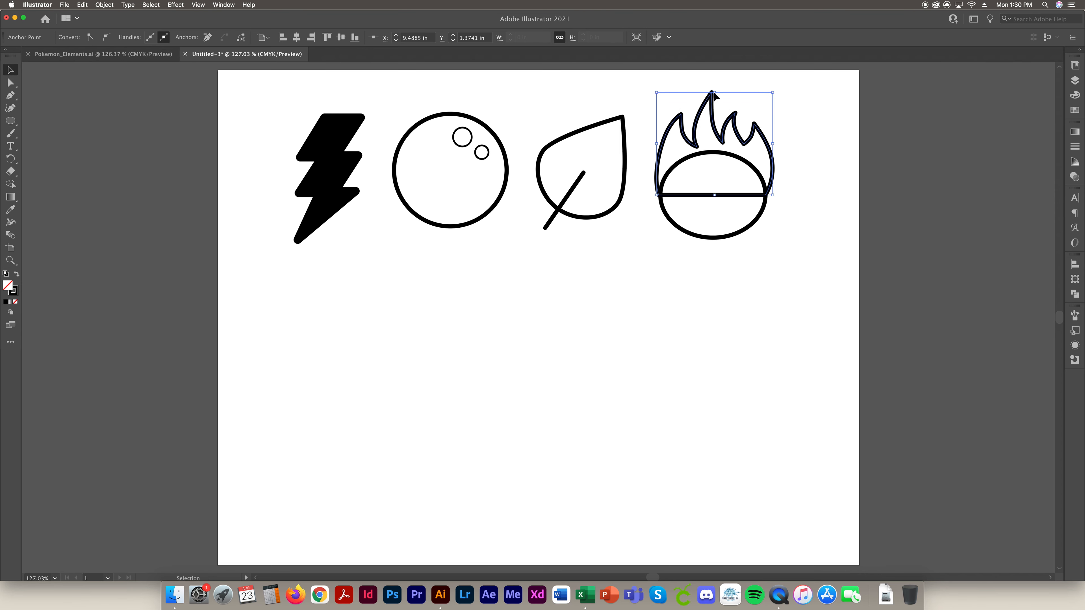
{"action": "left_click", "coordinate": [789, 233]}
{"action": "left_click", "coordinate": [758, 216]}
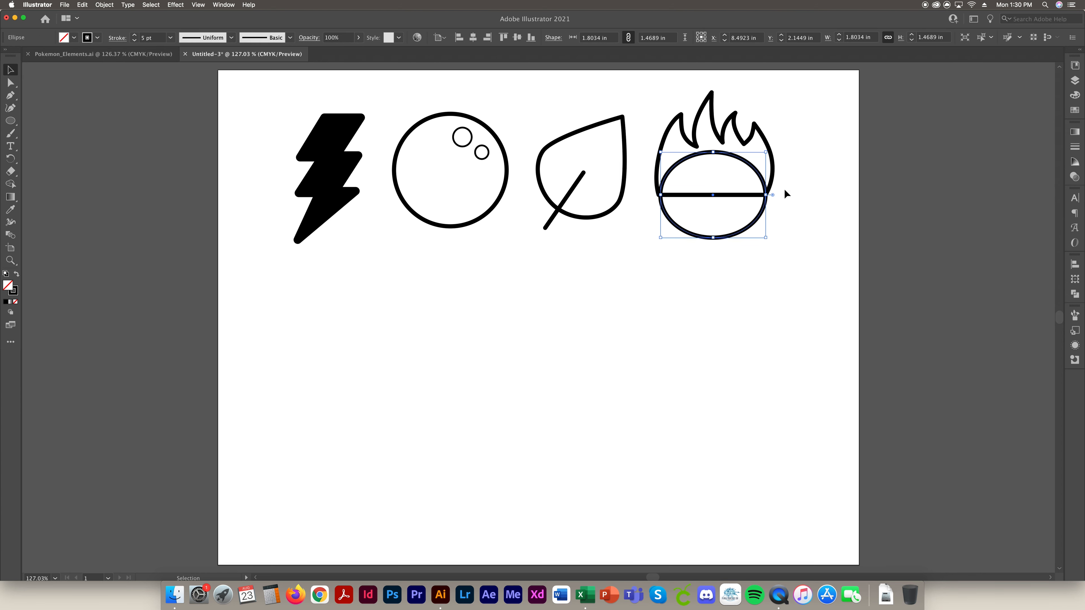
{"action": "left_click_drag", "start_coordinate": [765, 195], "coordinate": [773, 195]}
{"action": "left_click_drag", "start_coordinate": [660, 195], "coordinate": [658, 195]}
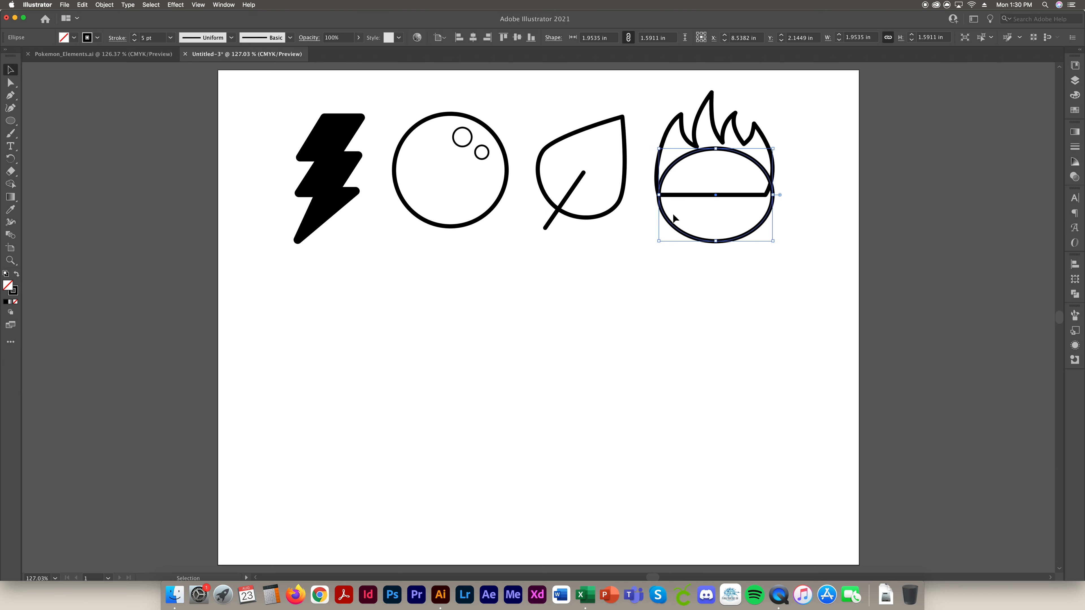
{"action": "left_click_drag", "start_coordinate": [738, 239], "coordinate": [737, 239]}
Step: Move the flame's two base corner anchors onto the side edges of the enlarged ellipse
{"action": "left_click", "coordinate": [866, 230]}
{"action": "left_click", "coordinate": [11, 83]}
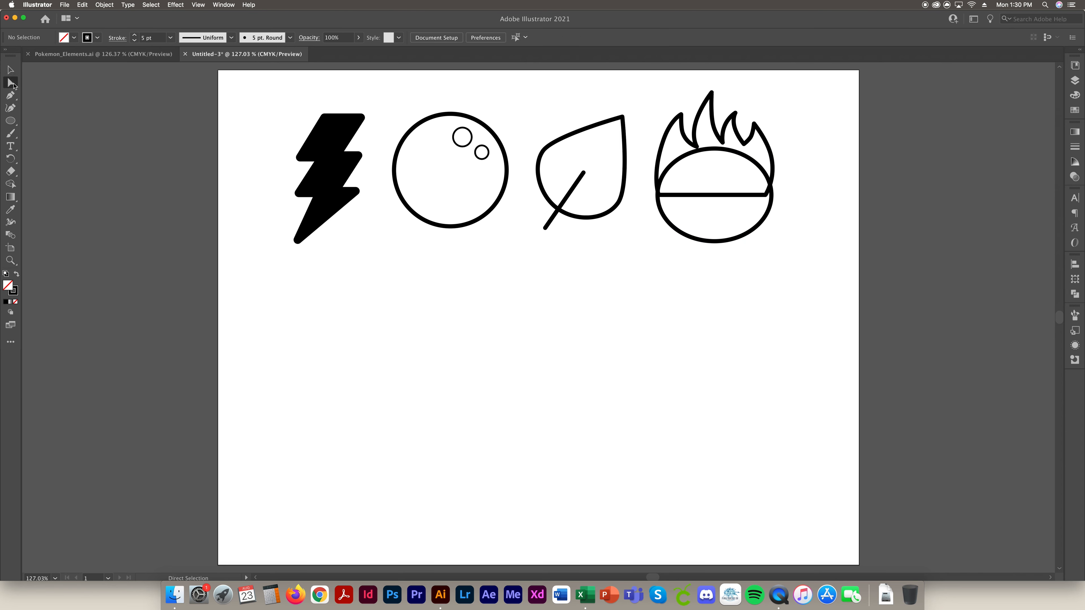
{"action": "left_click_drag", "start_coordinate": [766, 195], "coordinate": [767, 195]}
{"action": "left_click_drag", "start_coordinate": [662, 199], "coordinate": [657, 200]}
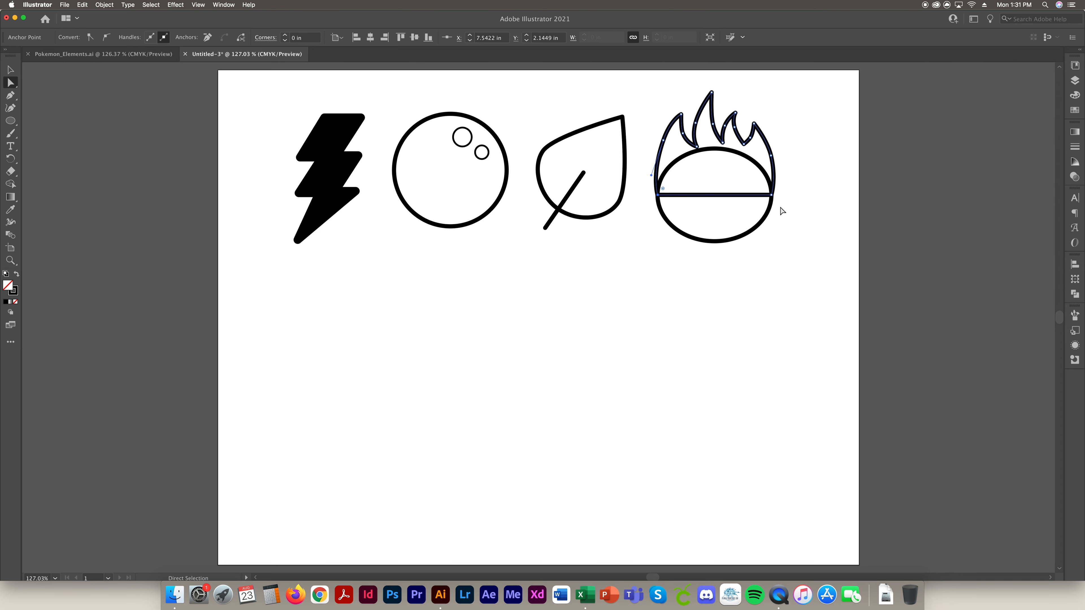
{"action": "left_click", "coordinate": [809, 207]}
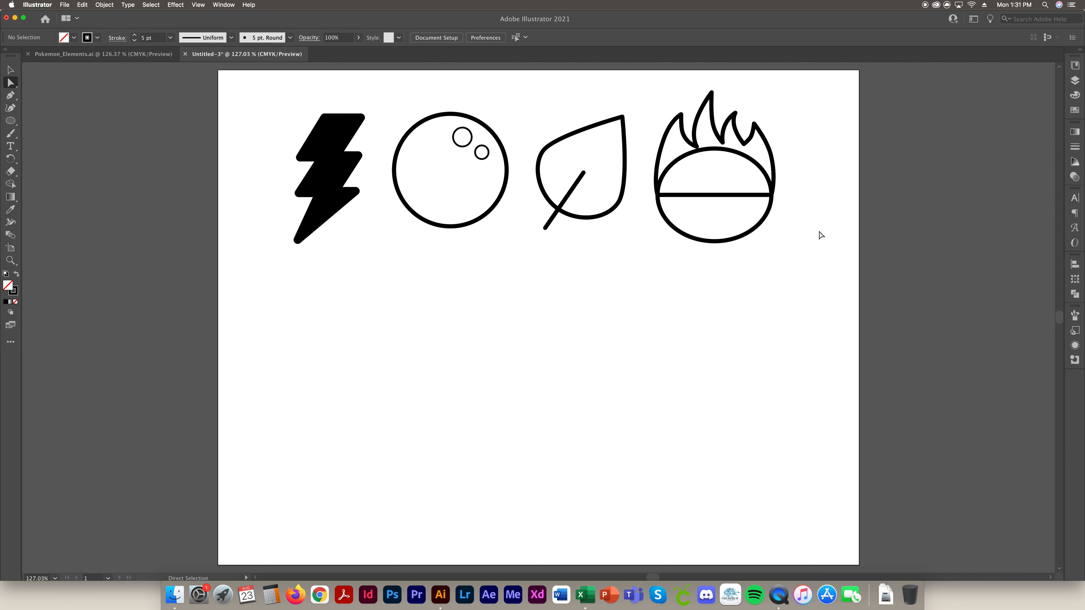
Step: Shift the valley anchor between the leftmost and tallest spikes slightly left, clear of the ellipse
{"action": "left_click", "coordinate": [15, 68]}
{"action": "left_click", "coordinate": [9, 97]}
{"action": "left_click", "coordinate": [11, 86]}
{"action": "left_click", "coordinate": [692, 149]}
Step: Select the flame and the ellipse and merge all their regions into one outline with the Shape Builder
{"action": "left_click", "coordinate": [11, 69]}
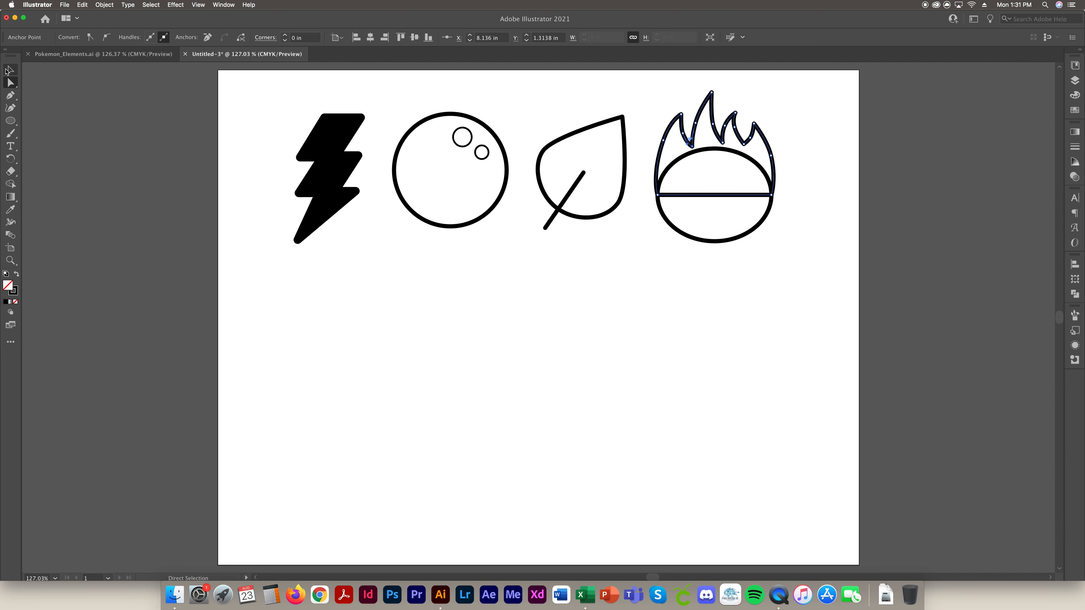
{"action": "left_click_drag", "start_coordinate": [810, 226], "coordinate": [646, 91]}
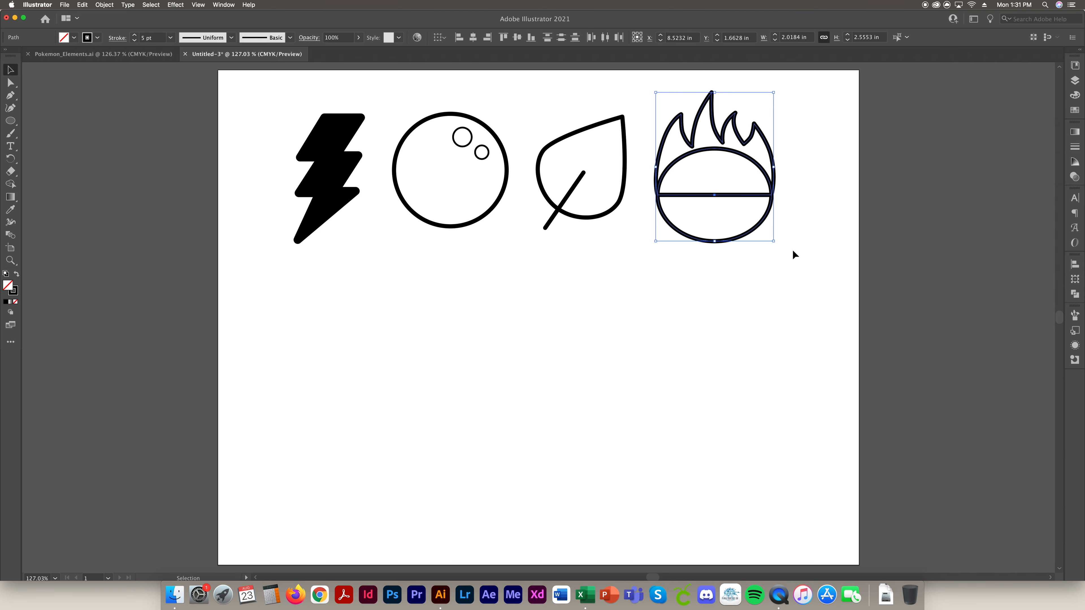
{"action": "left_click", "coordinate": [10, 184]}
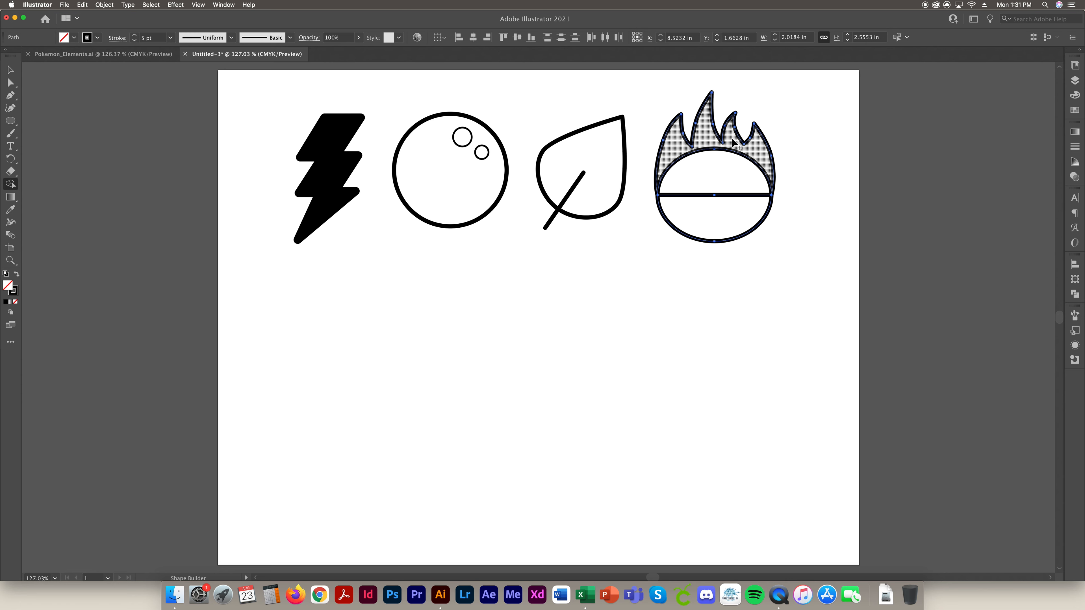
{"action": "left_click_drag", "start_coordinate": [733, 143], "coordinate": [723, 220]}
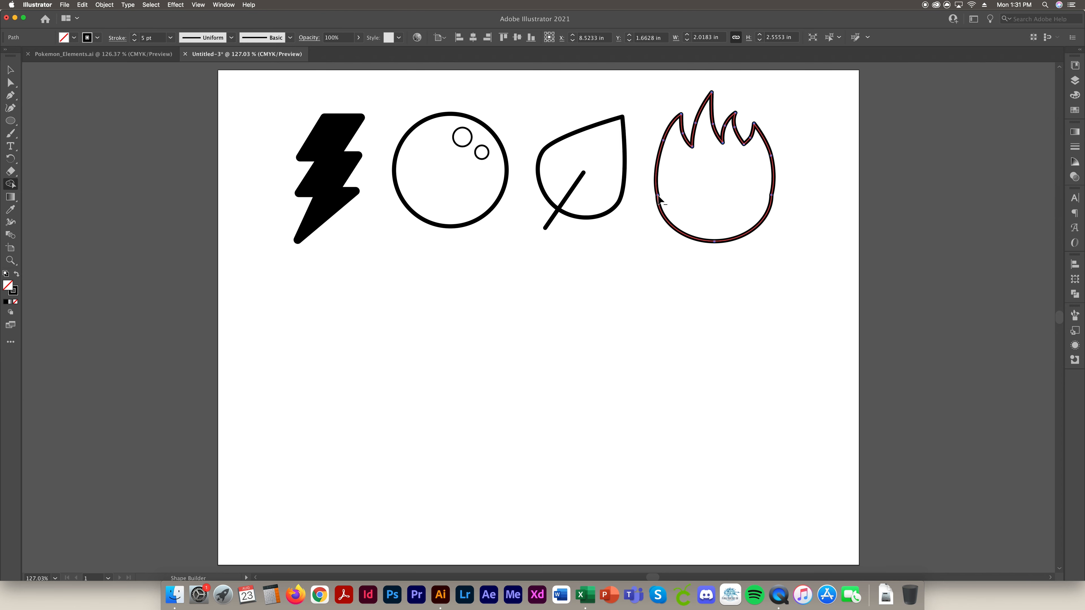
{"action": "left_click", "coordinate": [10, 70]}
{"action": "left_click", "coordinate": [630, 262]}
{"action": "left_click", "coordinate": [772, 196]}
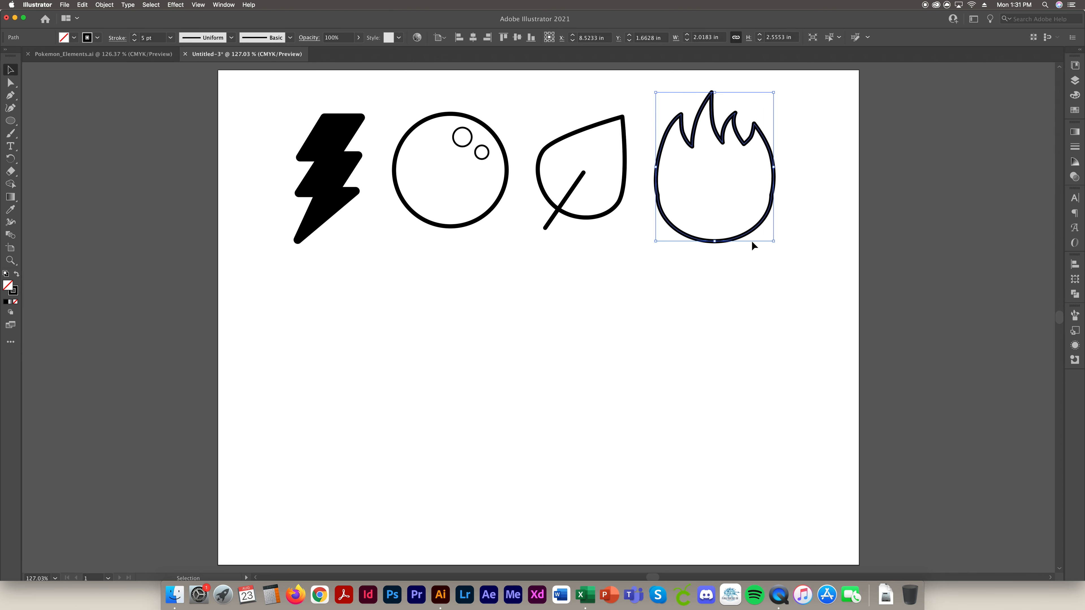
Step: Delete the flame's left-side junction anchor and lengthen the handle above it so the left edge curves smoothly into the base
{"action": "left_click", "coordinate": [11, 82]}
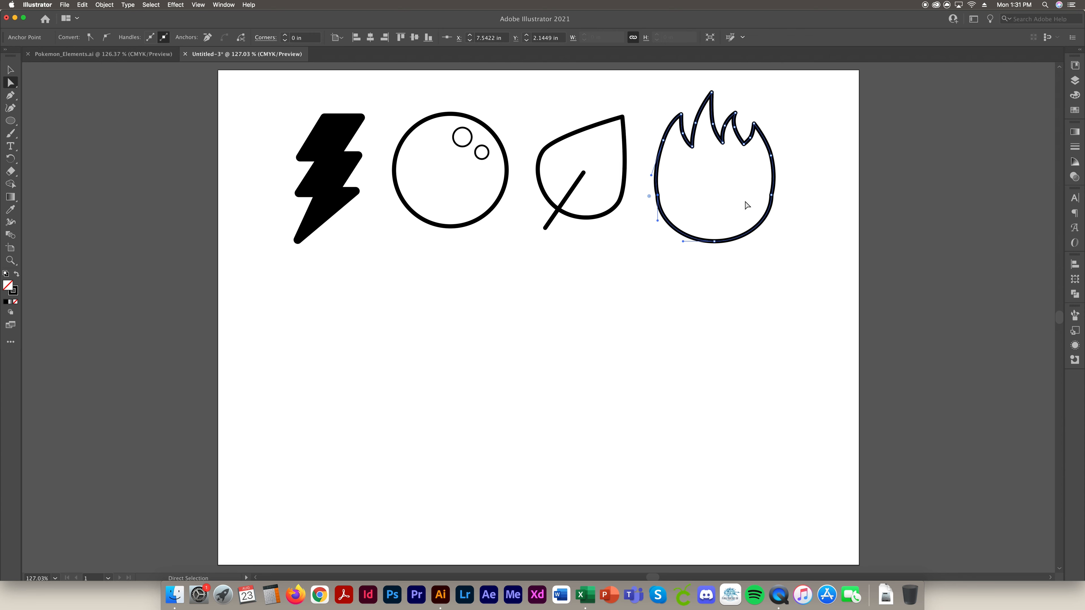
{"action": "left_click", "coordinate": [10, 95]}
{"action": "left_click", "coordinate": [656, 194]}
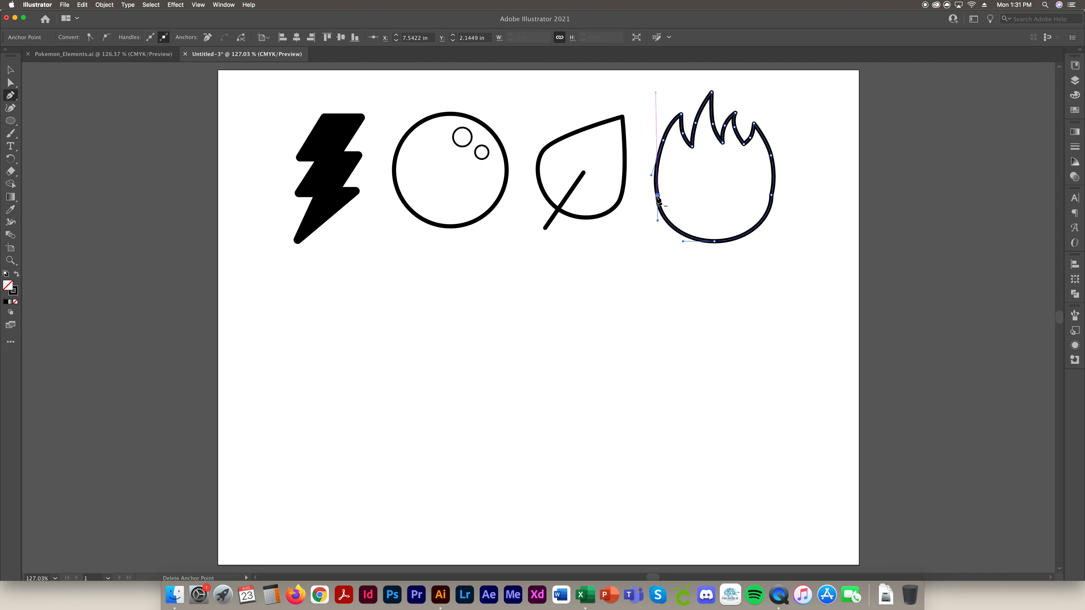
{"action": "left_click", "coordinate": [657, 195]}
{"action": "left_click", "coordinate": [12, 83]}
{"action": "left_click_drag", "start_coordinate": [651, 175], "coordinate": [636, 218]}
Step: Delete the flame's right-side junction anchor and pull the neighbouring handle down and outward to smooth the right edge
{"action": "left_click", "coordinate": [771, 195]}
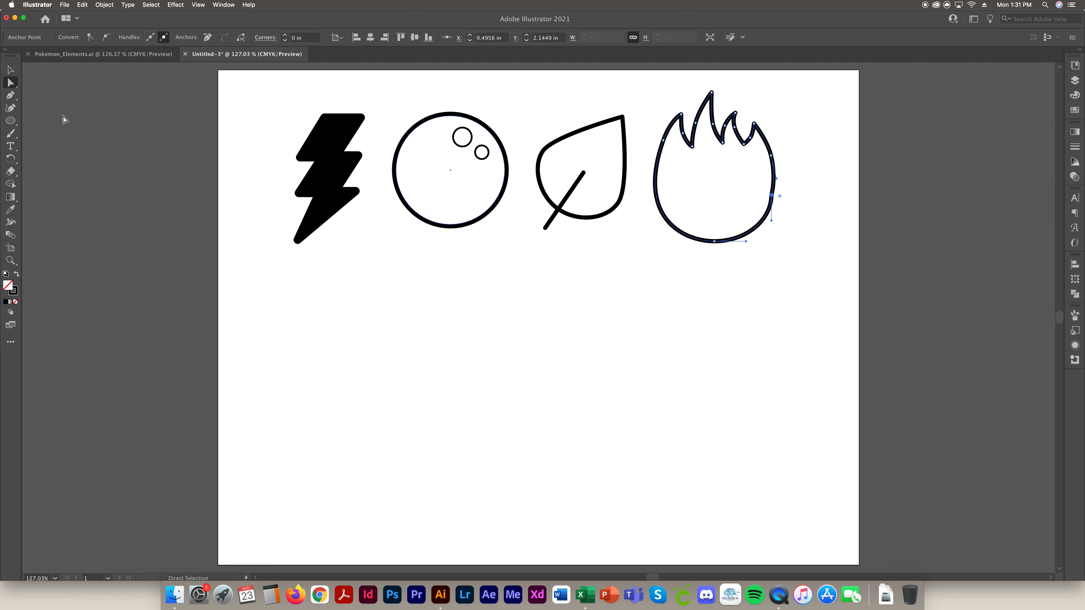
{"action": "left_click", "coordinate": [11, 95]}
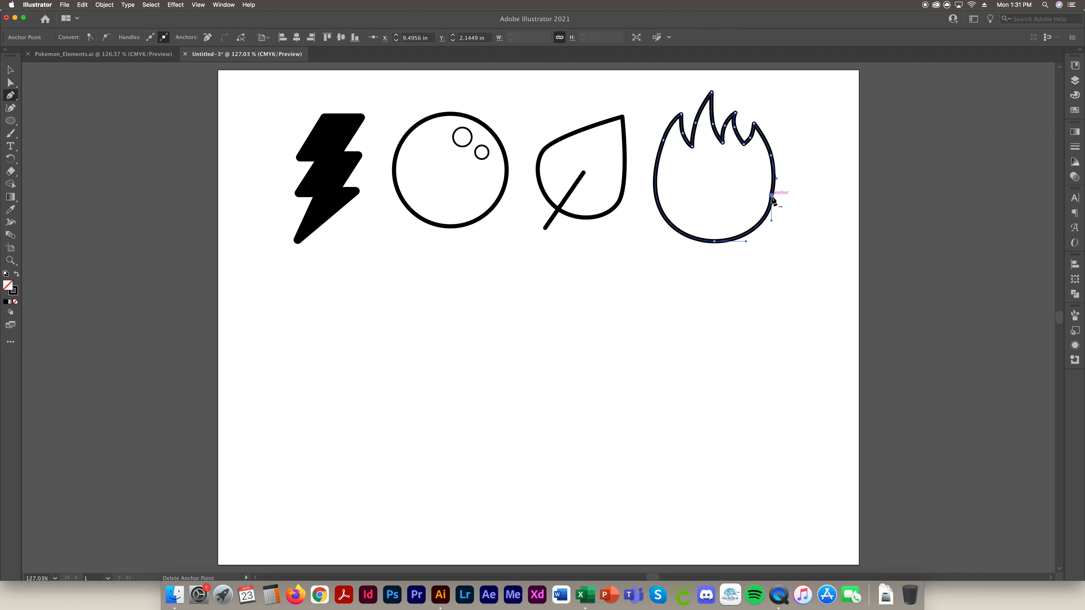
{"action": "left_click", "coordinate": [771, 196]}
{"action": "left_click", "coordinate": [11, 83]}
{"action": "left_click_drag", "start_coordinate": [776, 179], "coordinate": [782, 231]}
{"action": "left_click", "coordinate": [799, 225]}
{"action": "left_click", "coordinate": [771, 158]}
{"action": "left_click", "coordinate": [775, 181]}
{"action": "left_click_drag", "start_coordinate": [775, 178], "coordinate": [789, 223]}
{"action": "left_click", "coordinate": [856, 237]}
Step: Reposition the upper anchor on the flame's right edge to about X 9.45 in, Y 1.50 in
{"action": "left_click", "coordinate": [772, 164]}
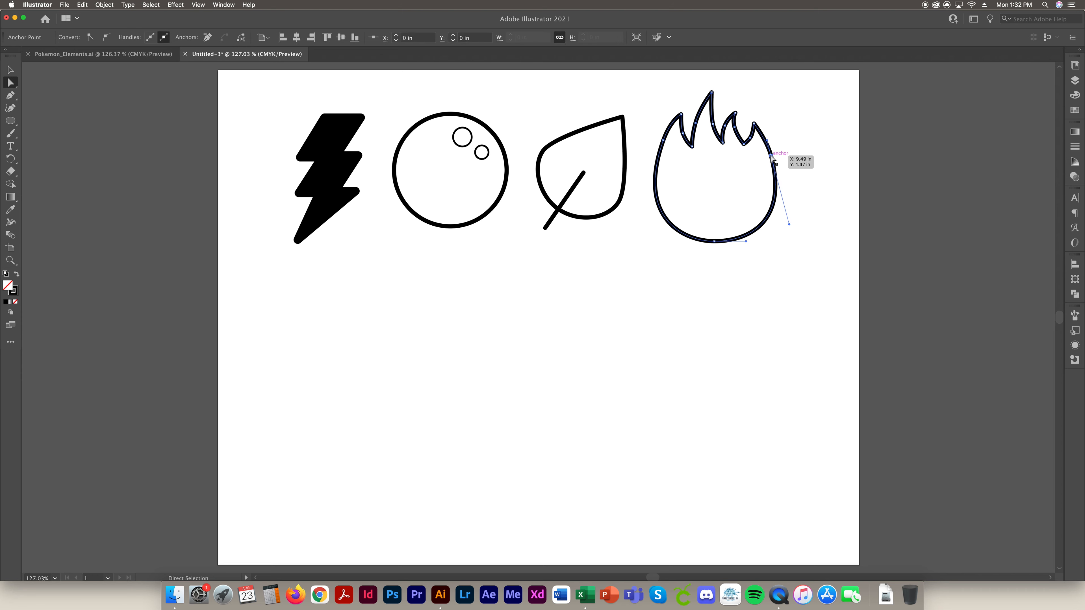
{"action": "left_click", "coordinate": [751, 140]}
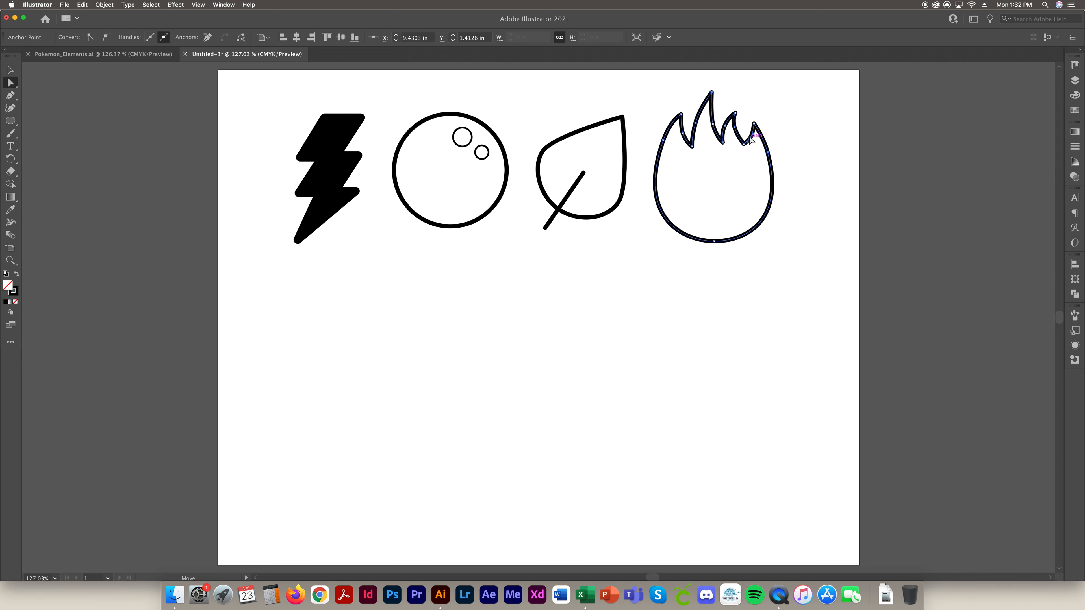
{"action": "left_click", "coordinate": [826, 175]}
{"action": "left_click", "coordinate": [771, 153]}
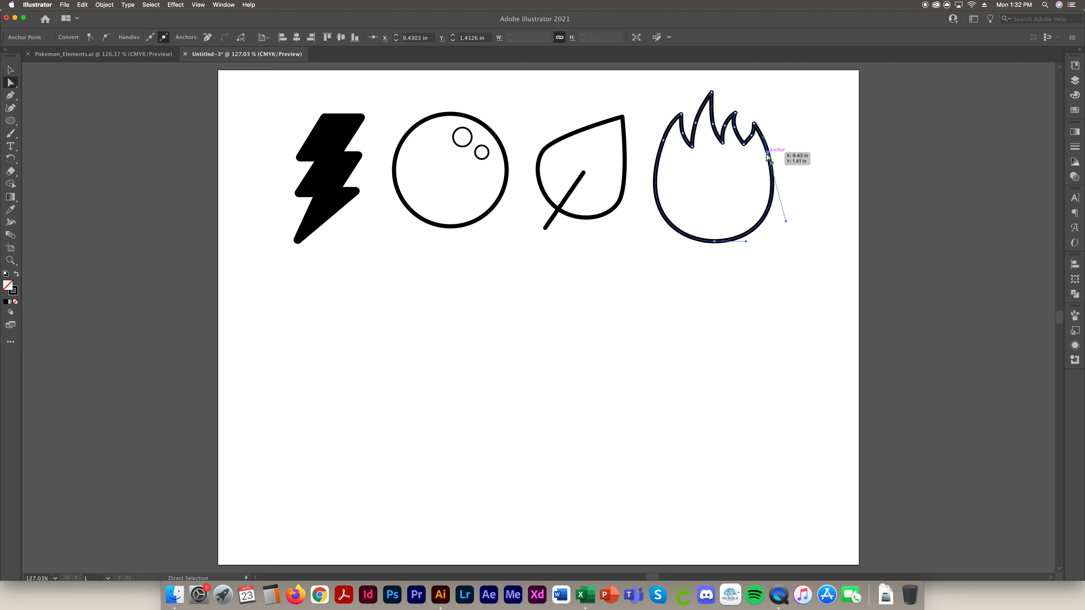
{"action": "left_click_drag", "start_coordinate": [769, 155], "coordinate": [769, 160]}
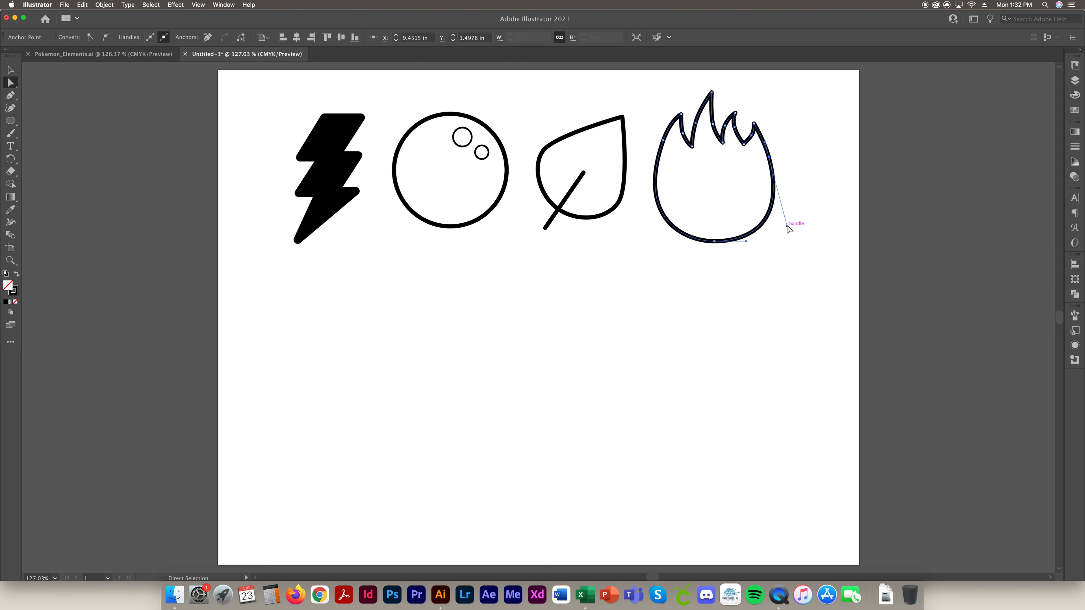
{"action": "left_click", "coordinate": [823, 225]}
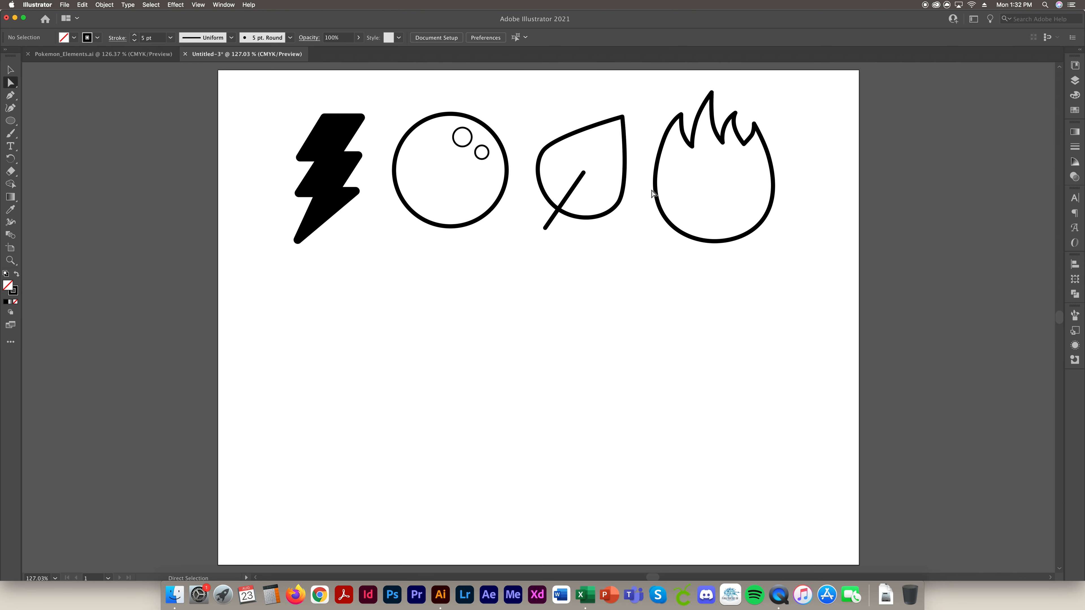
Step: Duplicate the flame outline, scale the copy to about 1.01 by 1.28 in, and centre it inside the lower part of the original
{"action": "left_click", "coordinate": [660, 208]}
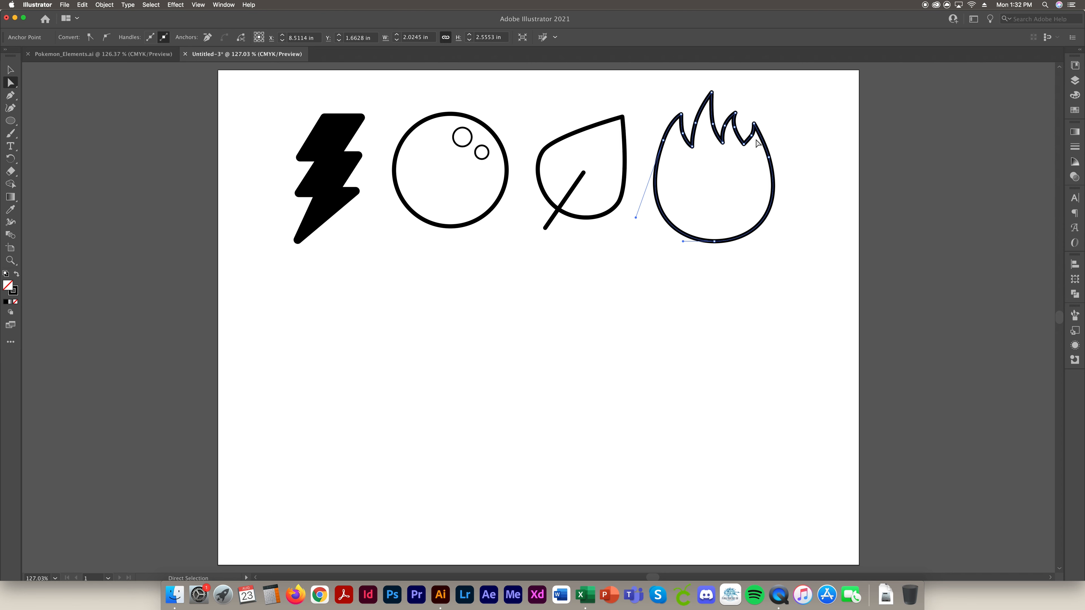
{"action": "left_click_drag", "start_coordinate": [753, 138], "coordinate": [751, 139]}
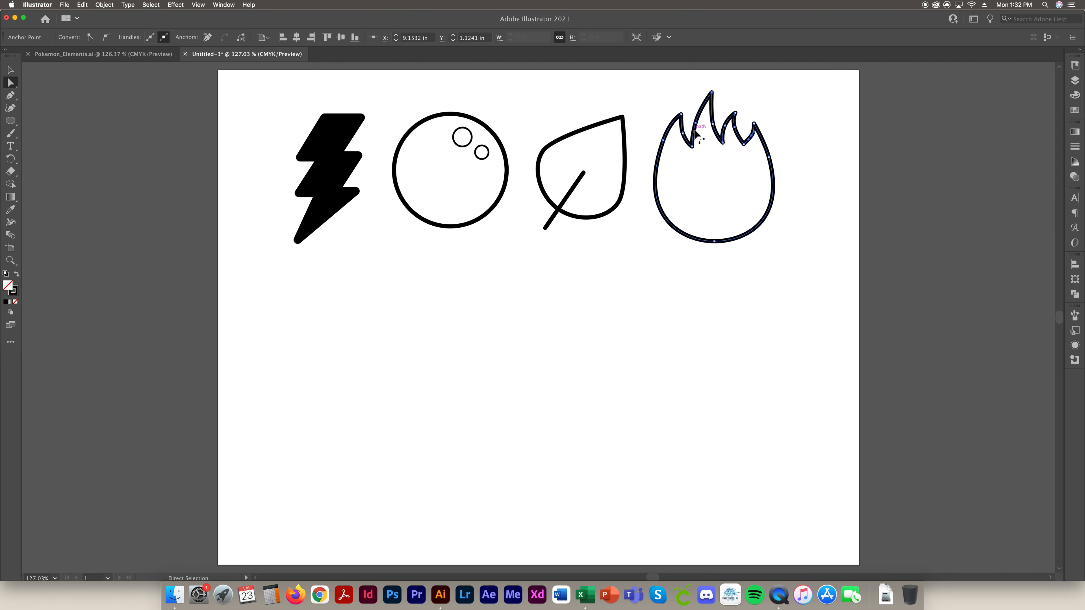
{"action": "key", "text": "v"}
{"action": "key", "text": "super+c"}
{"action": "key", "text": "super+v"}
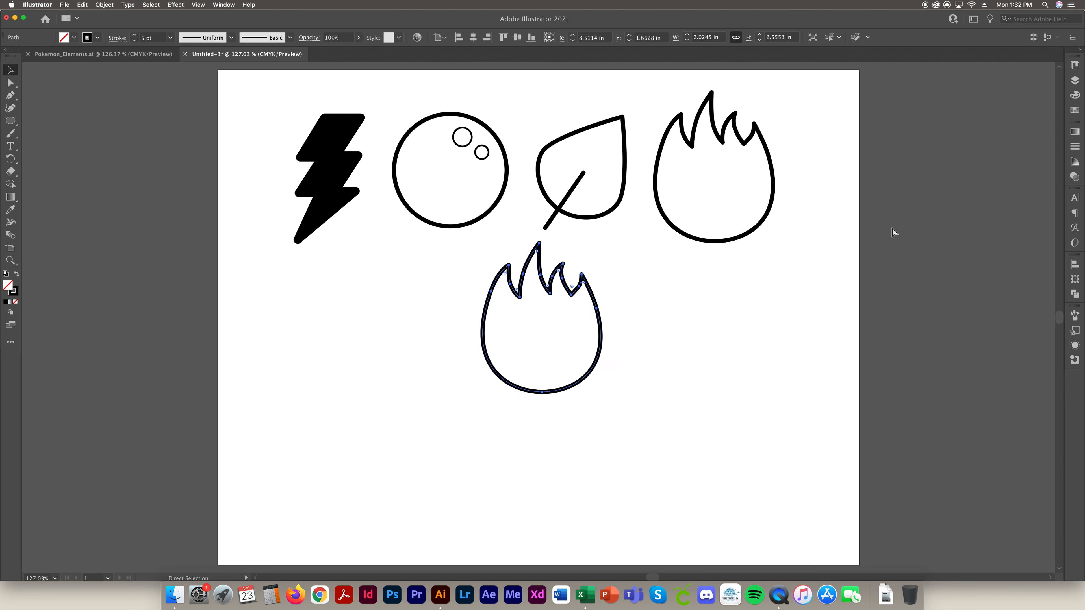
{"action": "left_click_drag", "start_coordinate": [541, 243], "coordinate": [720, 176]}
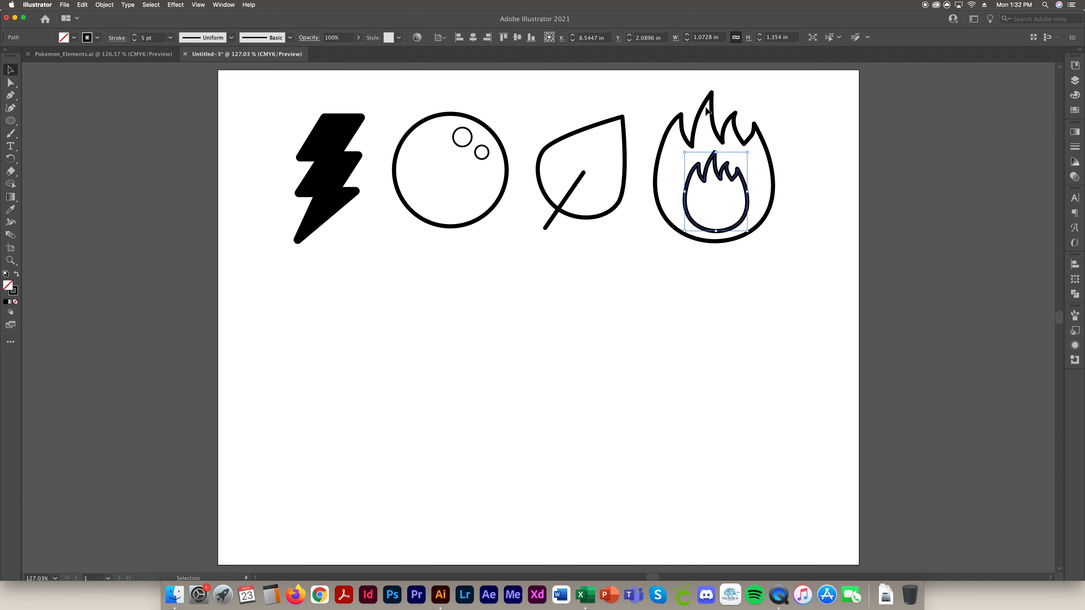
{"action": "left_click_drag", "start_coordinate": [719, 153], "coordinate": [718, 158]}
{"action": "left_click_drag", "start_coordinate": [740, 230], "coordinate": [737, 222]}
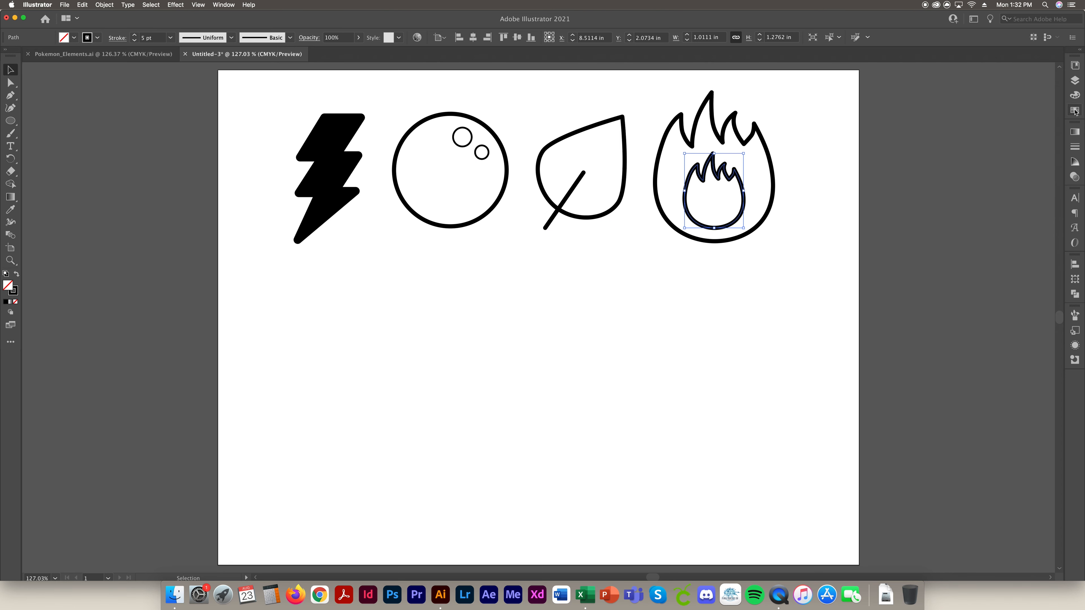
Step: Set the inner flame's stroke weight to 3 pt
{"action": "left_click", "coordinate": [1073, 145]}
{"action": "left_click", "coordinate": [1018, 142]}
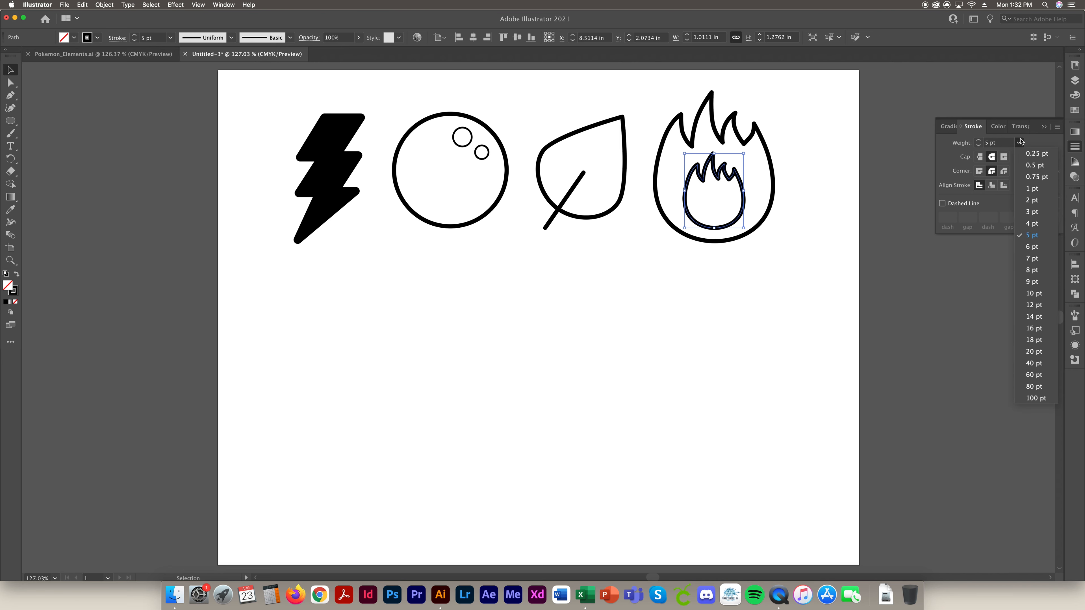
{"action": "left_click", "coordinate": [1035, 223]}
{"action": "left_click", "coordinate": [1019, 143]}
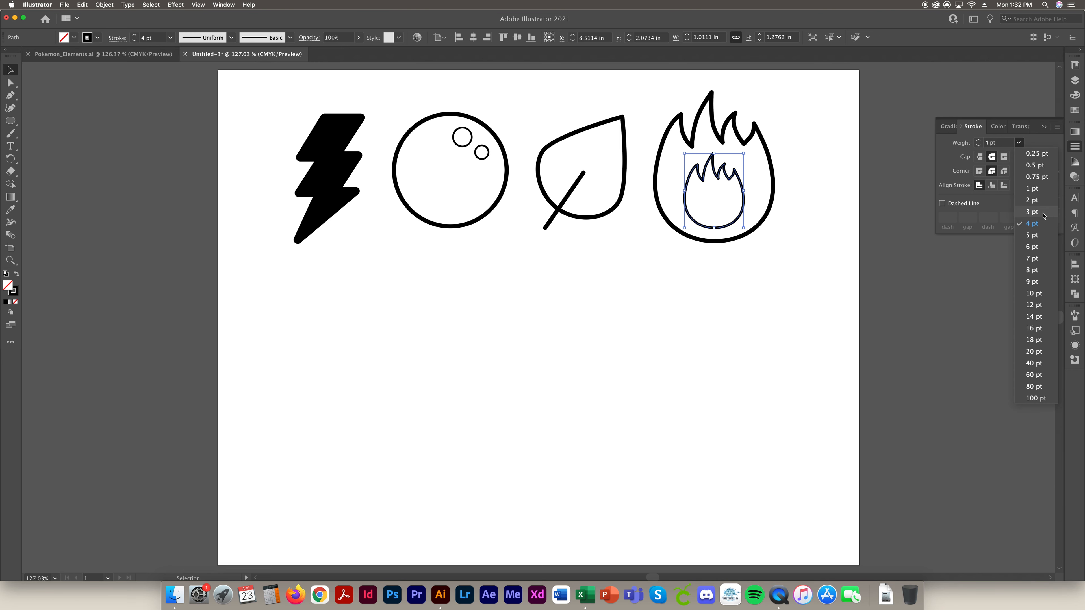
{"action": "left_click", "coordinate": [1036, 214]}
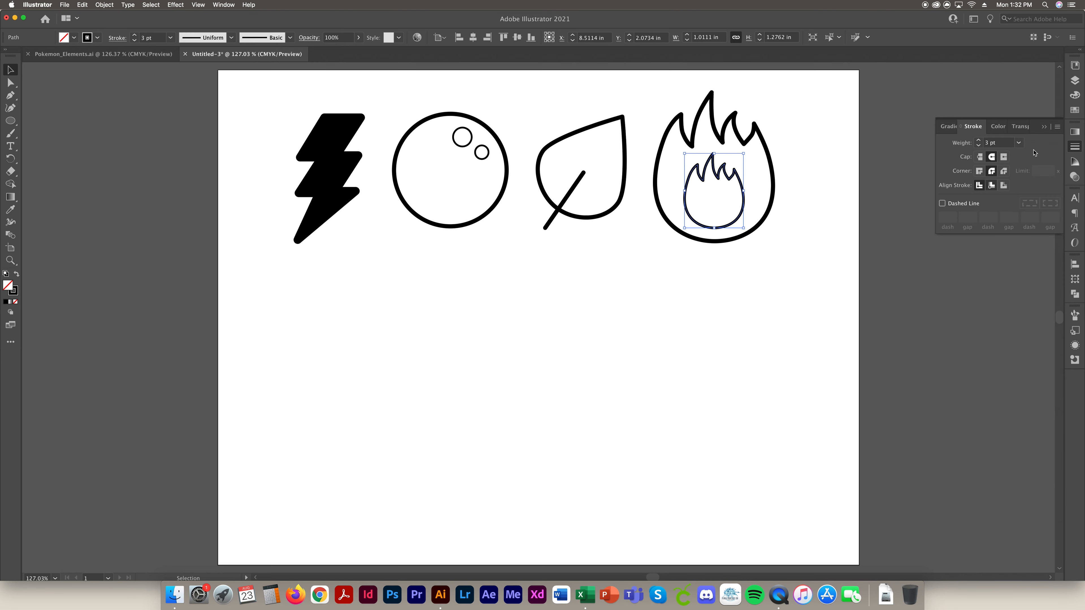
{"action": "left_click", "coordinate": [1044, 128]}
Step: Select the outer and inner flame outlines and group them
{"action": "left_click", "coordinate": [717, 367]}
{"action": "left_click_drag", "start_coordinate": [807, 209], "coordinate": [771, 240]}
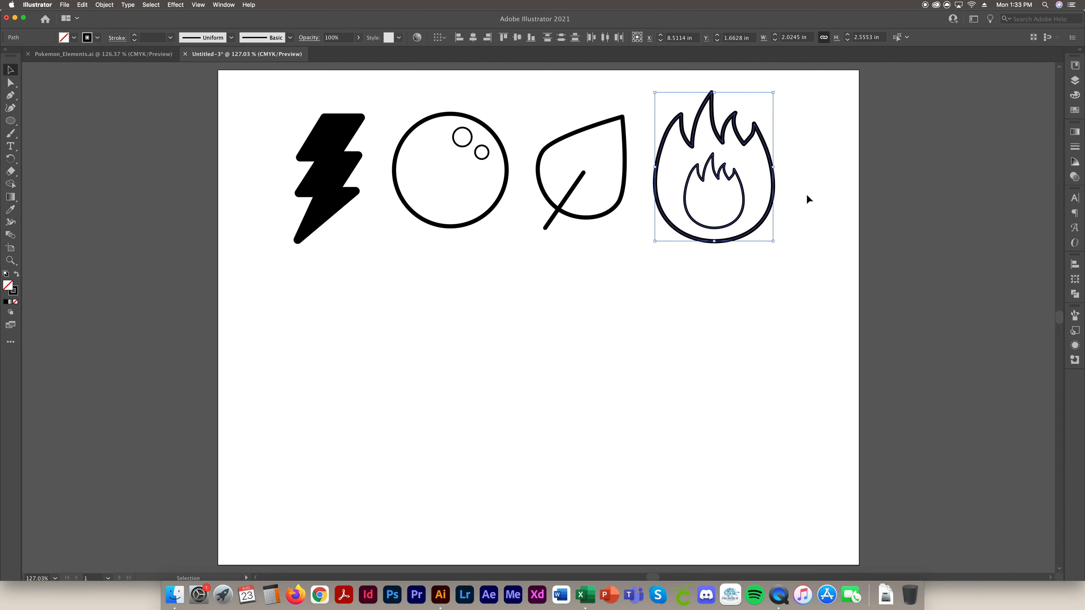
{"action": "left_click_drag", "start_coordinate": [819, 244], "coordinate": [719, 150]}
{"action": "key", "text": "super+g"}
Step: Group the leaf with its stem, and group the bubble with its two small highlight circles
{"action": "left_click", "coordinate": [620, 252]}
{"action": "left_click", "coordinate": [546, 149]}
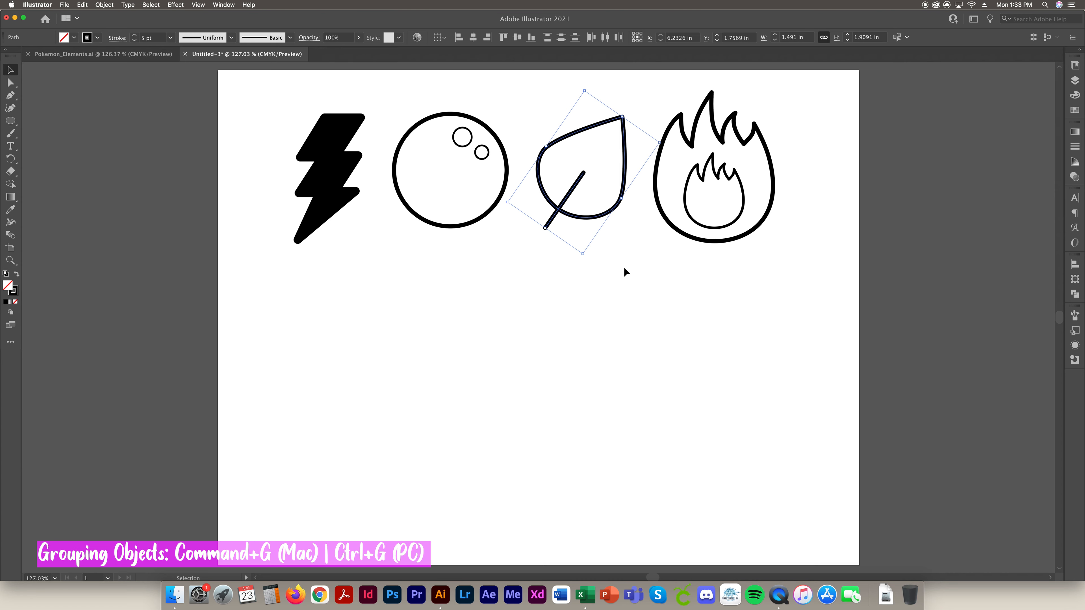
{"action": "left_click", "coordinate": [641, 261]}
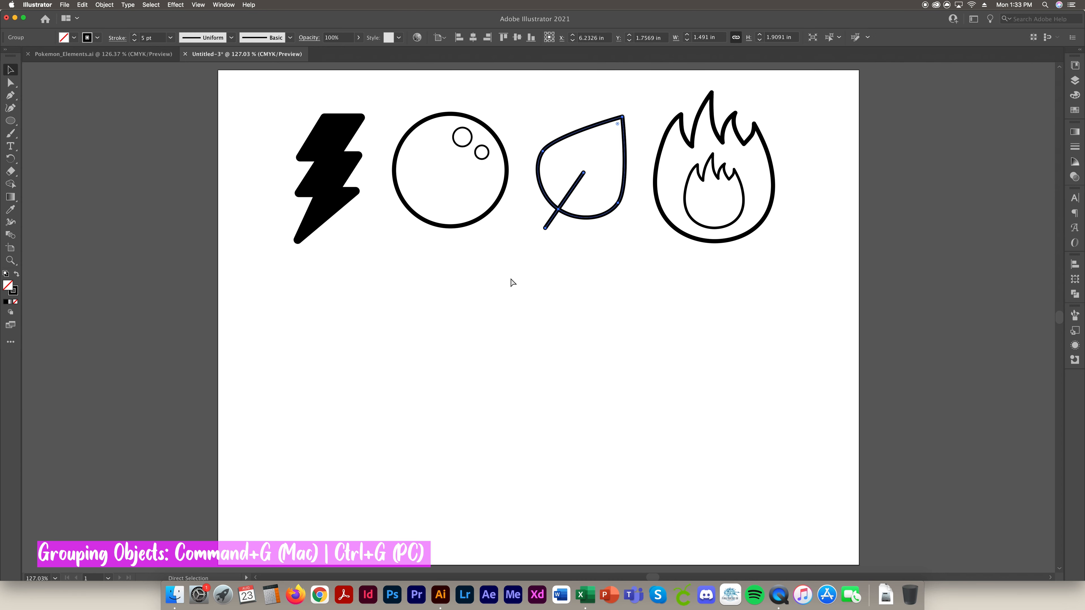
{"action": "left_click_drag", "start_coordinate": [505, 242], "coordinate": [425, 121]}
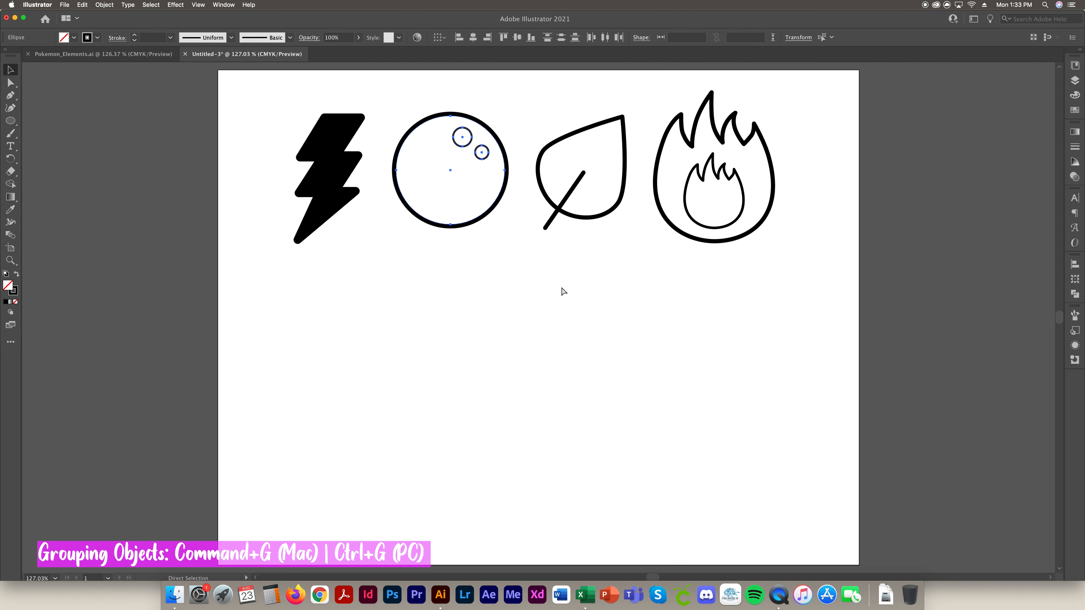
{"action": "left_click", "coordinate": [337, 228]}
{"action": "left_click", "coordinate": [334, 210]}
Step: Scale the flame group down to about 1.88 by 2.37 in and move it slightly up beside the leaf
{"action": "left_click", "coordinate": [758, 251]}
{"action": "left_click", "coordinate": [740, 239]}
{"action": "left_click_drag", "start_coordinate": [774, 242], "coordinate": [766, 235]}
{"action": "left_click", "coordinate": [772, 261]}
{"action": "left_click_drag", "start_coordinate": [763, 189], "coordinate": [760, 193]}
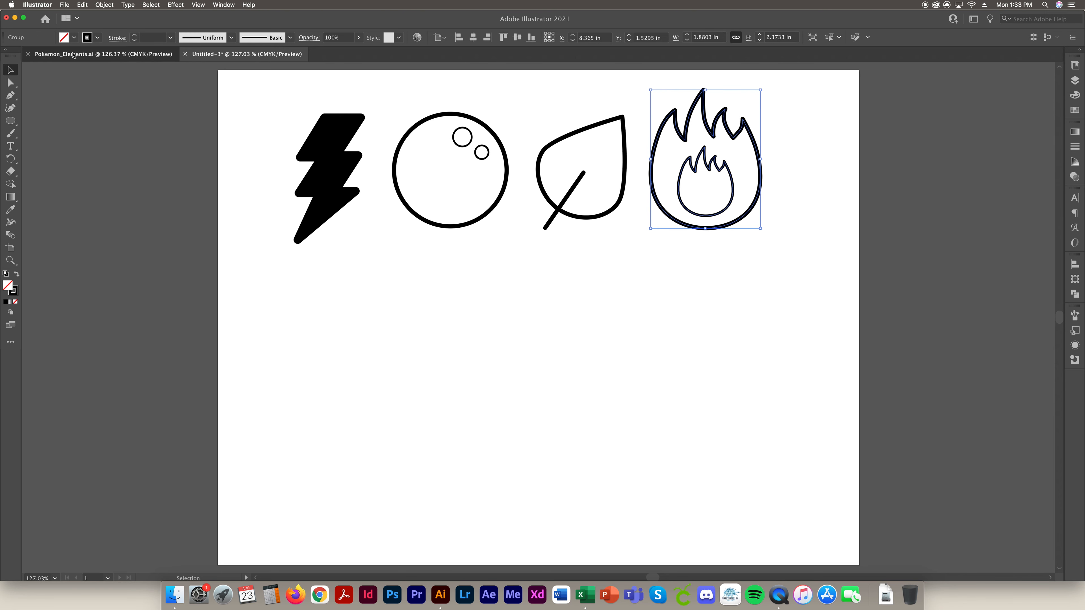
Step: Examine the finished icons in Pokemon_Elements.ai as a reference, and return to the Untitled-3 drawing
{"action": "left_click", "coordinate": [121, 54]}
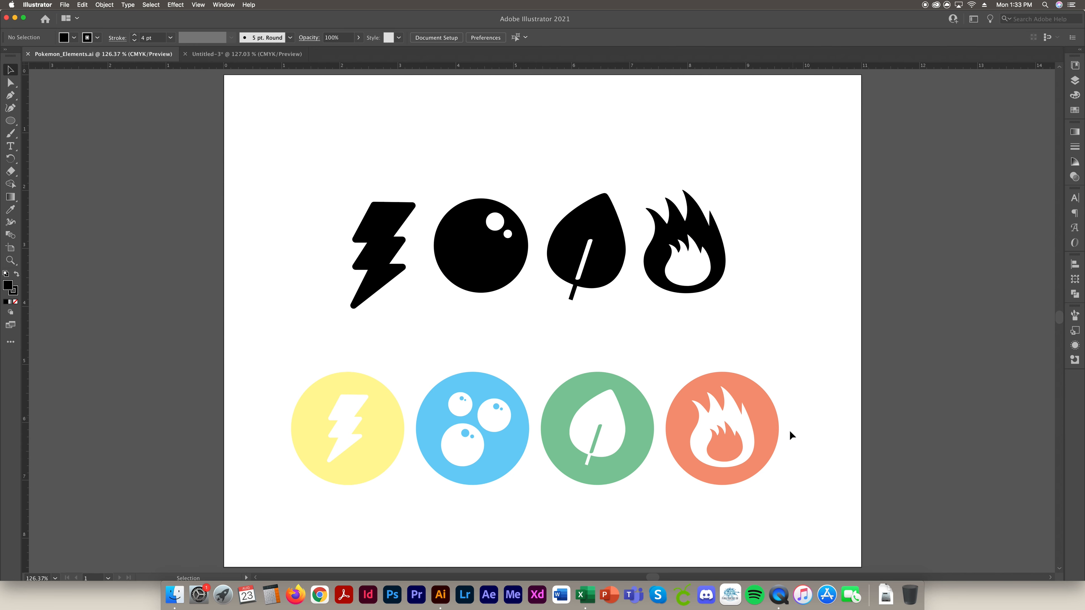
{"action": "left_click", "coordinate": [248, 54]}
{"action": "left_click", "coordinate": [908, 281]}
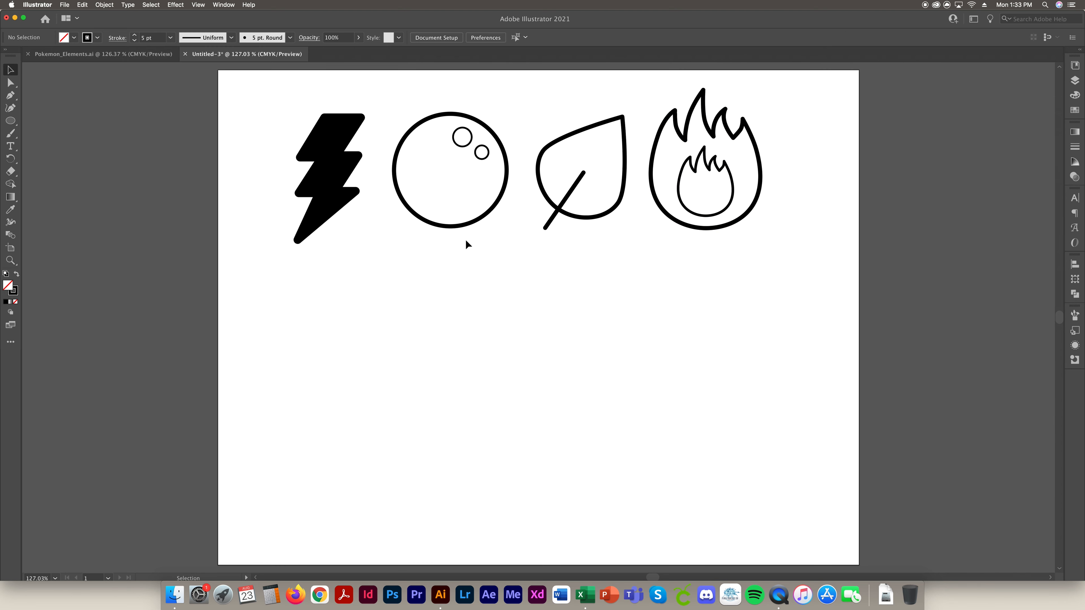
Step: Ungroup the bubble and fill its large circle with the Black swatch
{"action": "left_click", "coordinate": [474, 224]}
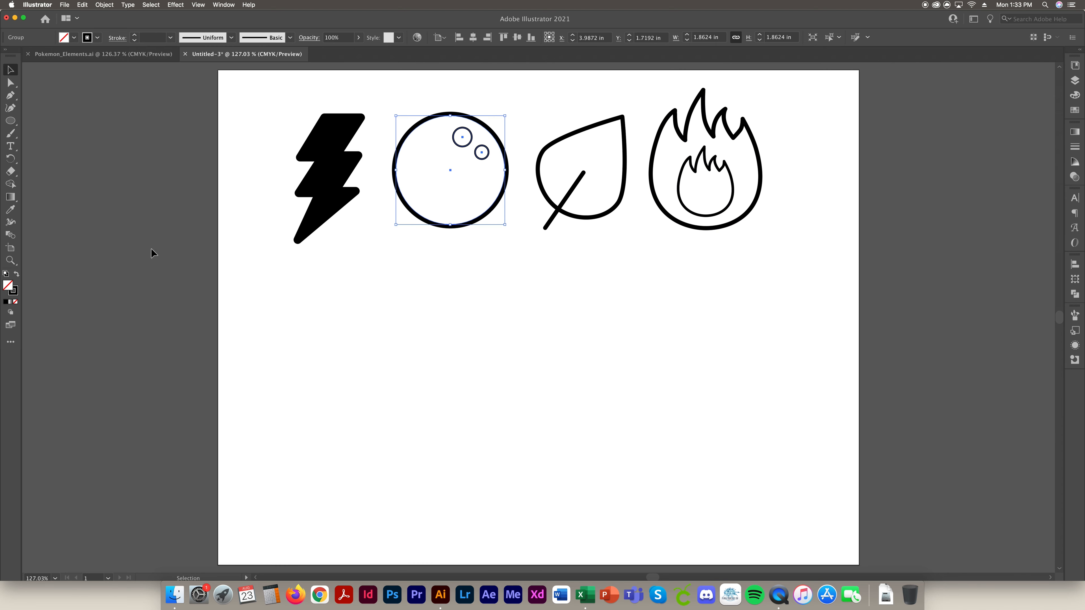
{"action": "right_click", "coordinate": [417, 180]}
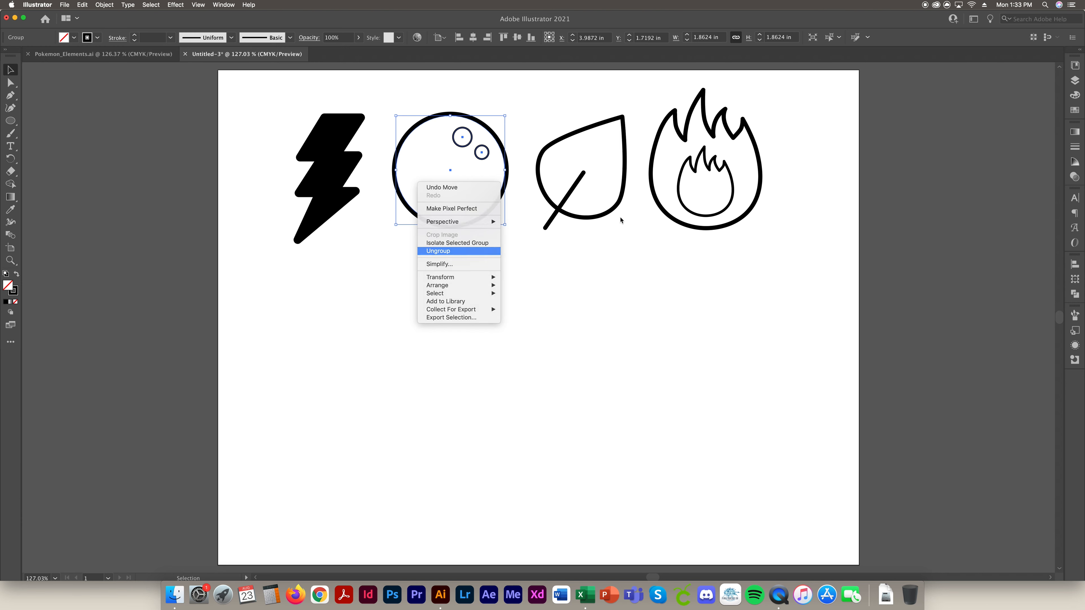
{"action": "left_click", "coordinate": [431, 251]}
{"action": "left_click", "coordinate": [990, 207]}
{"action": "left_click", "coordinate": [472, 224]}
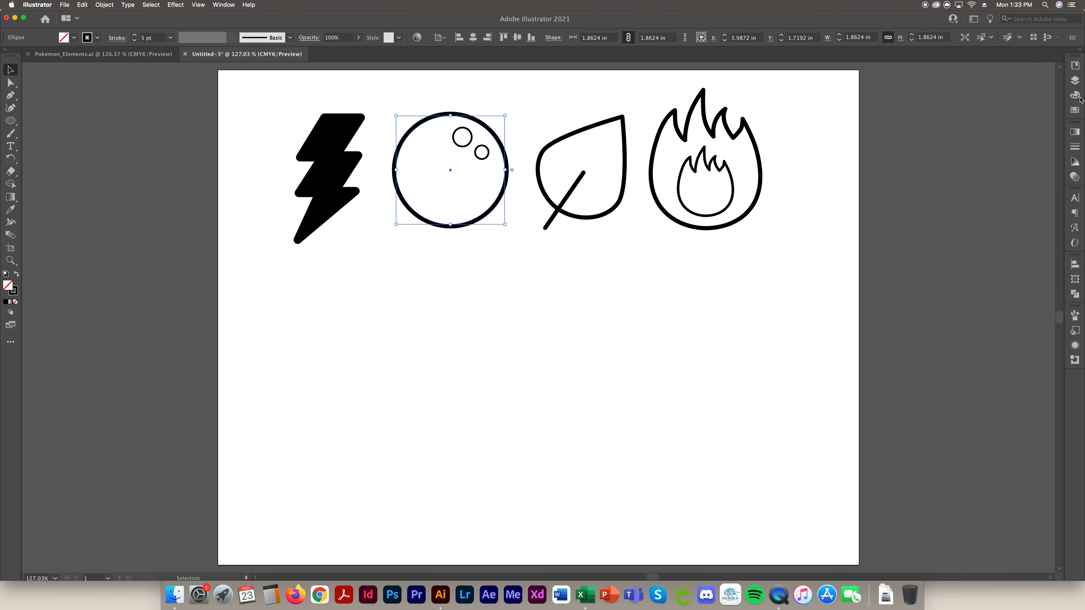
{"action": "left_click", "coordinate": [1076, 110]}
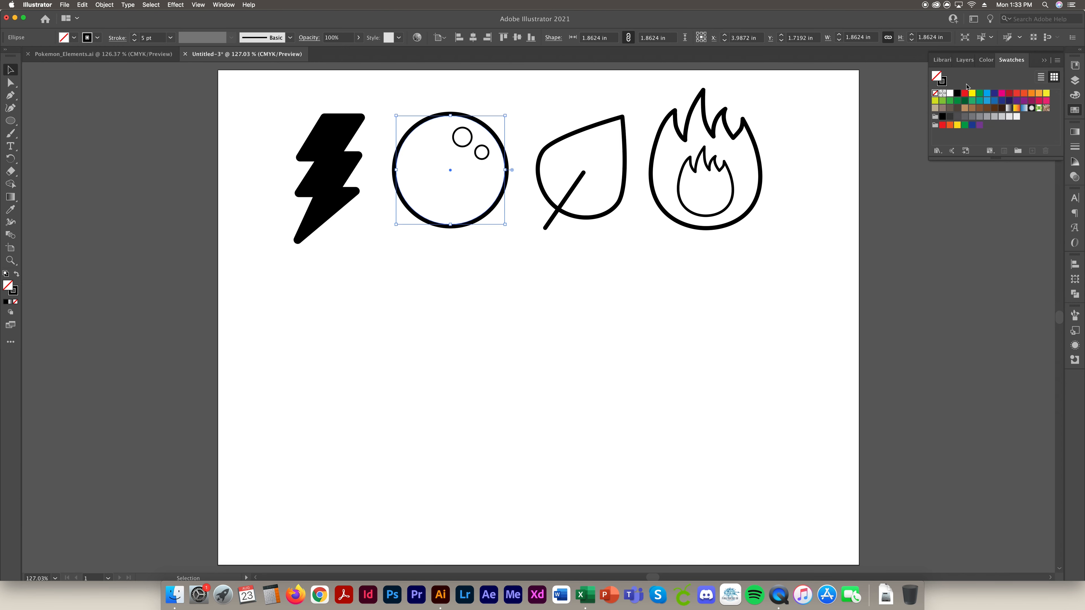
{"action": "left_click", "coordinate": [957, 93]}
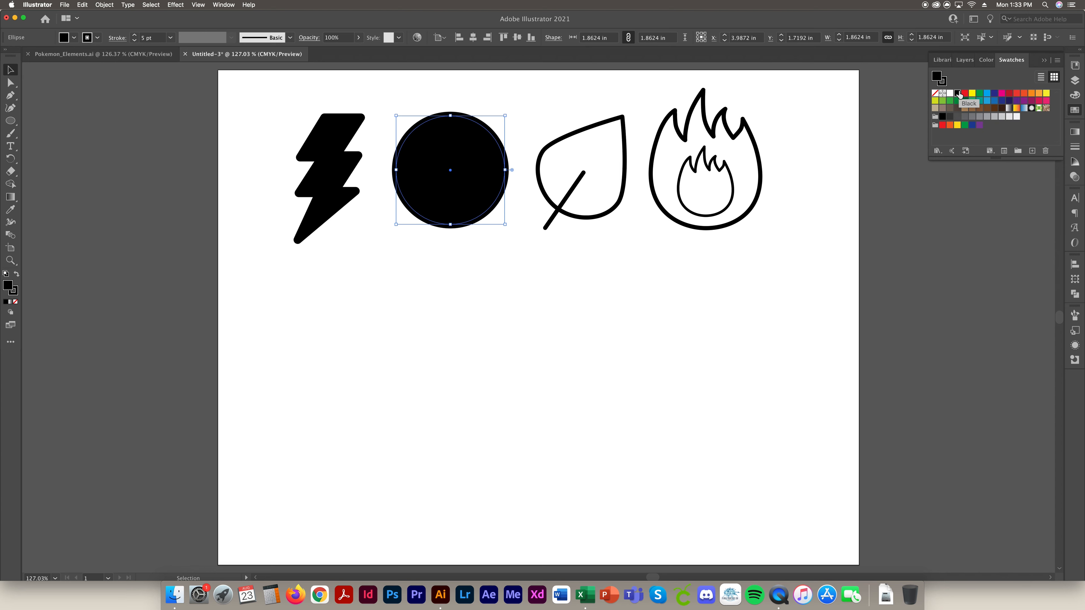
Step: Fill the bubble's two small highlight circles with the White swatch
{"action": "left_click", "coordinate": [470, 147]}
{"action": "left_click", "coordinate": [481, 152], "text": "shift"}
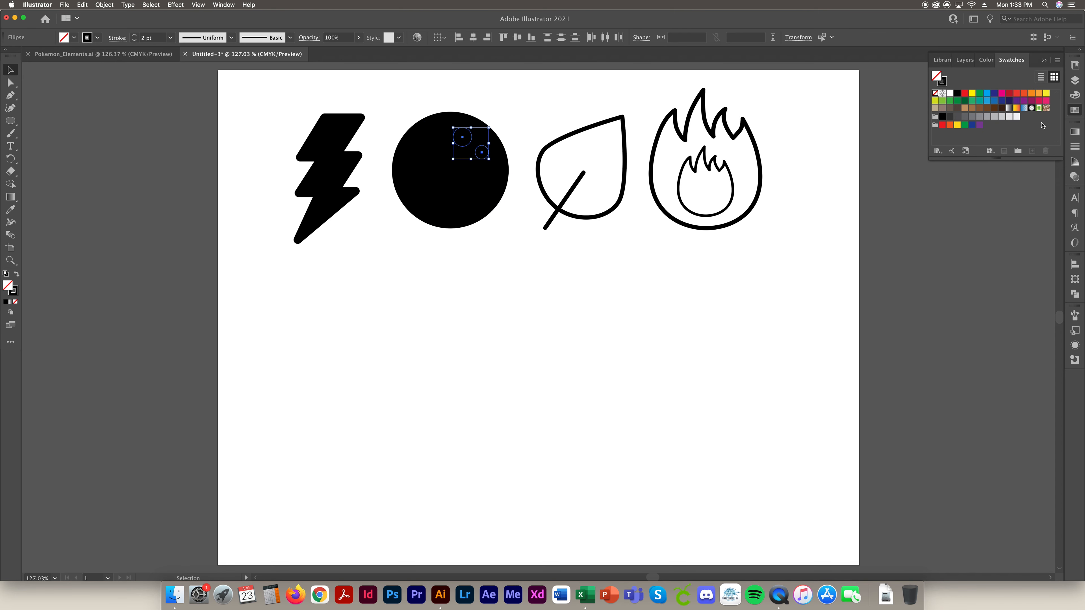
{"action": "left_click", "coordinate": [950, 93]}
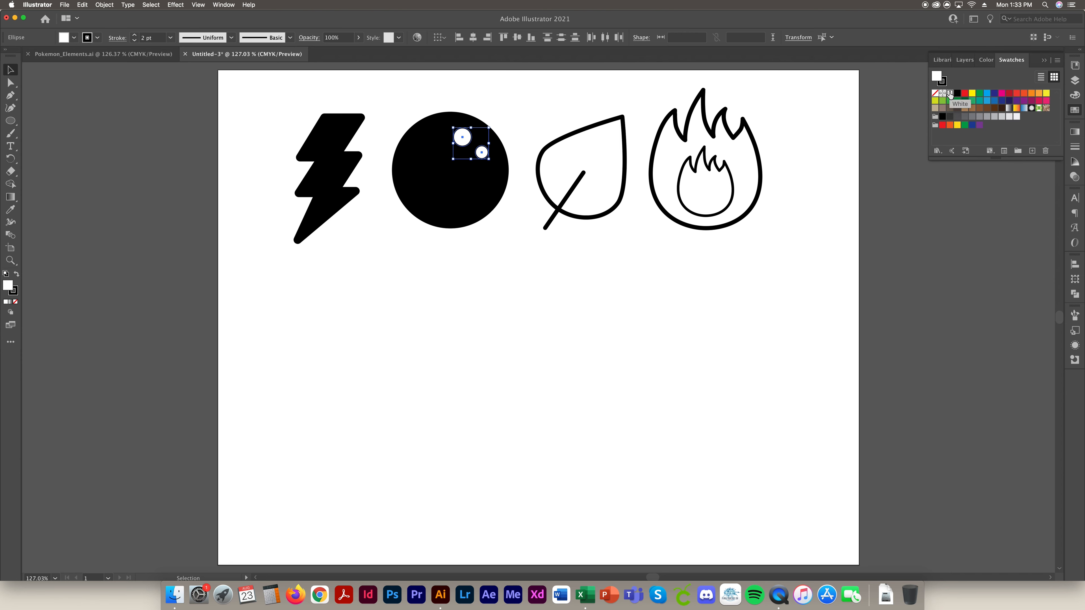
Step: Ungroup the leaf from its stem, fill the leaf shape with the Black swatch, and clear the selection
{"action": "left_click", "coordinate": [590, 228]}
{"action": "left_click", "coordinate": [584, 218]}
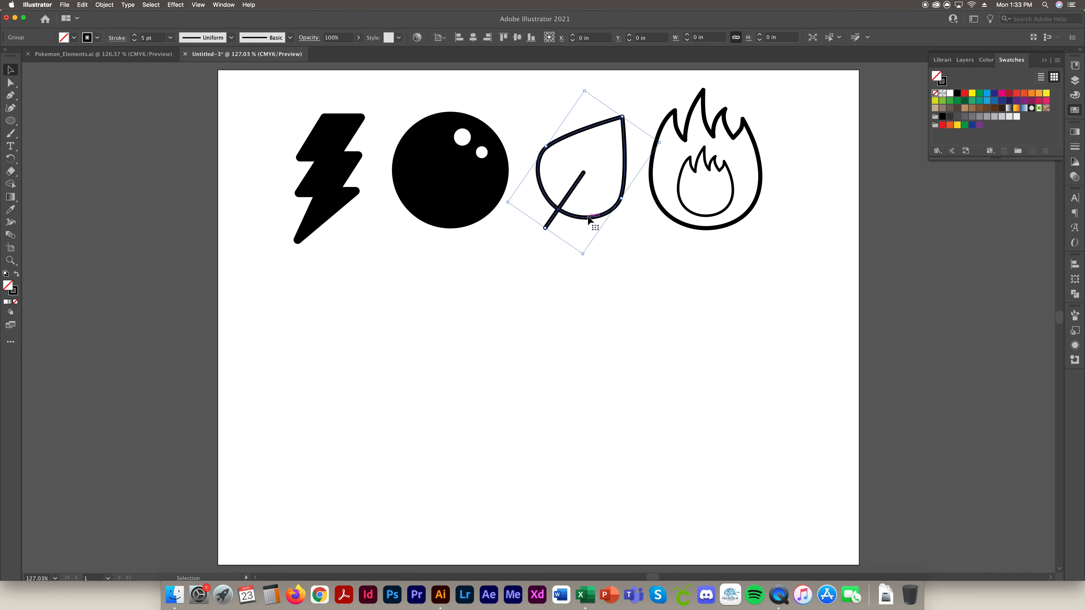
{"action": "right_click", "coordinate": [555, 207]}
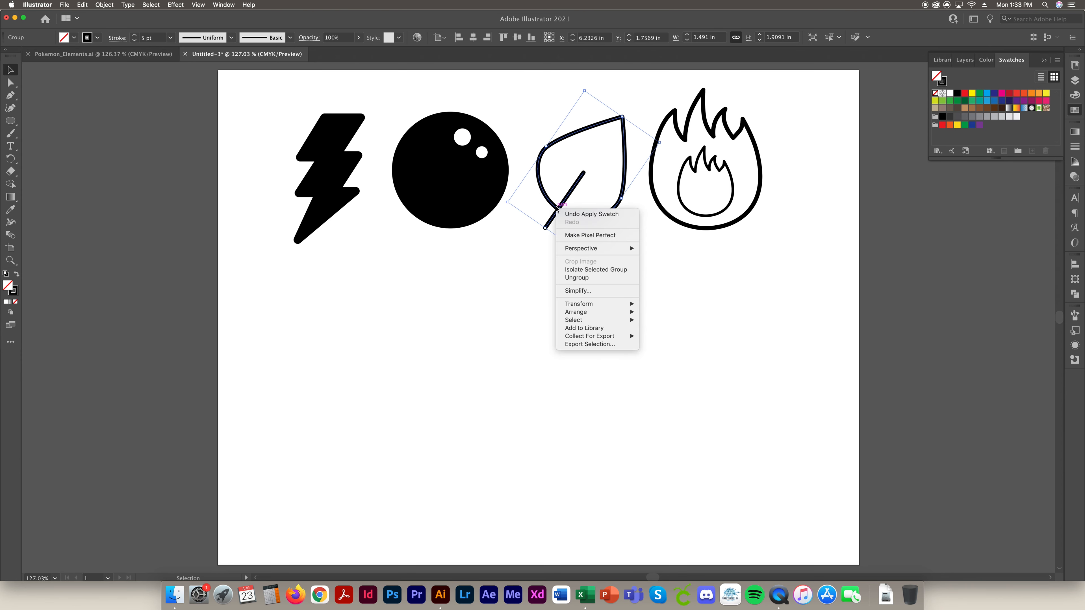
{"action": "left_click", "coordinate": [583, 279]}
{"action": "left_click", "coordinate": [617, 220]}
{"action": "left_click", "coordinate": [611, 212]}
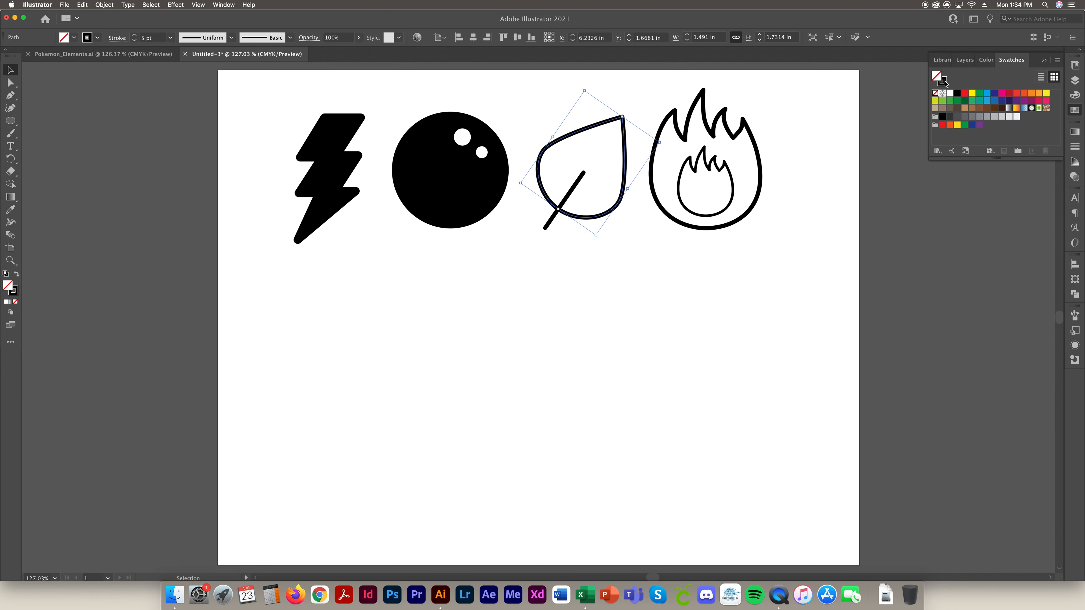
{"action": "left_click", "coordinate": [957, 93]}
{"action": "left_click", "coordinate": [710, 249]}
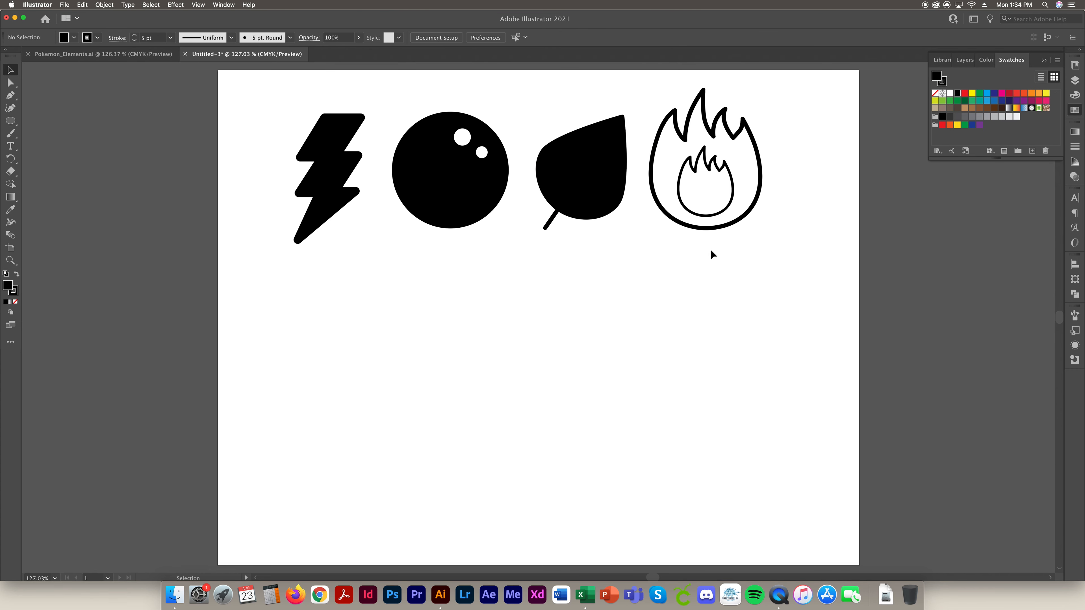
Step: Draw a straight vein inside the leaf with the Pen tool, continuing from the stem, and give it a White stroke
{"action": "left_click", "coordinate": [550, 221]}
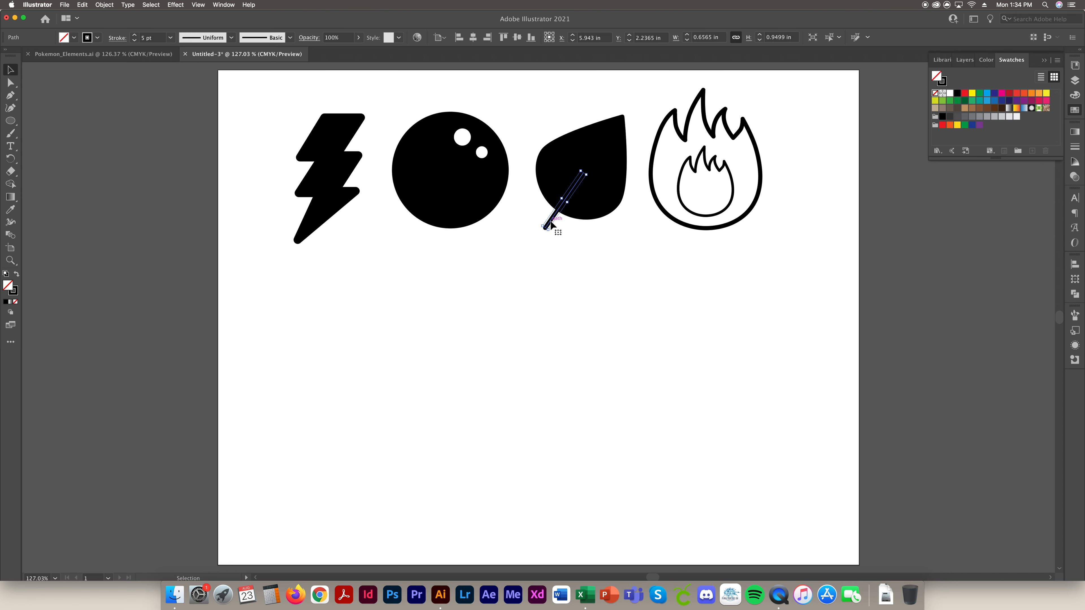
{"action": "left_click", "coordinate": [10, 95]}
{"action": "left_click", "coordinate": [564, 210]}
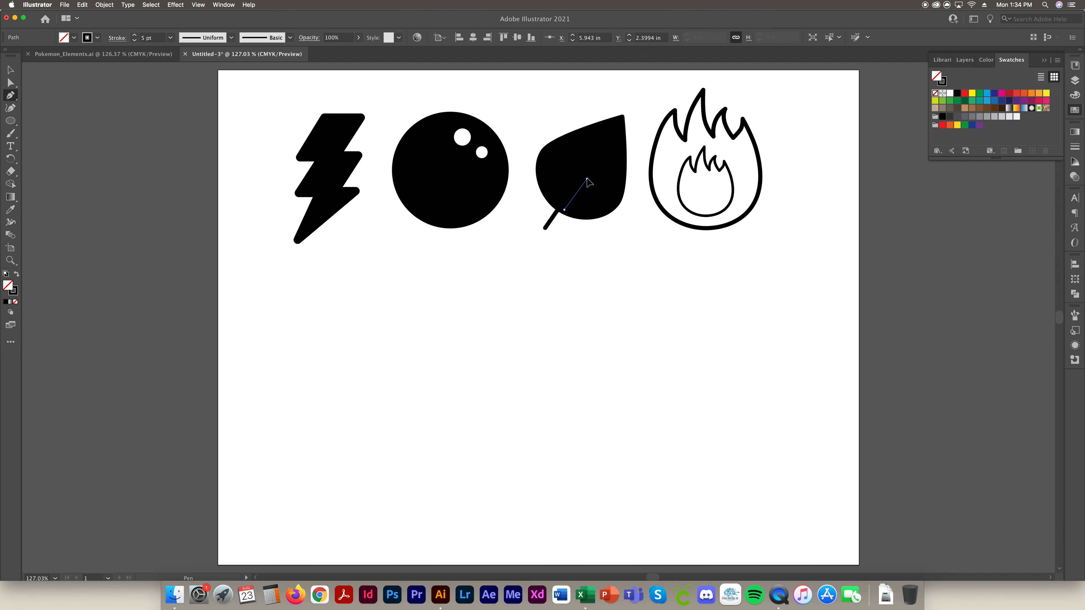
{"action": "left_click", "coordinate": [587, 178]}
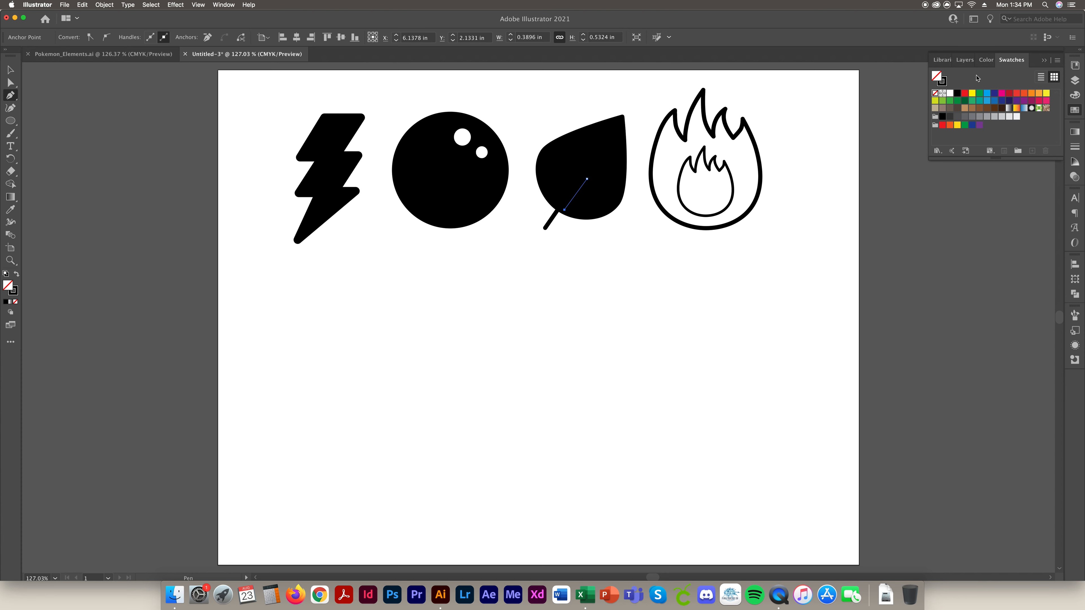
{"action": "left_click", "coordinate": [943, 80]}
{"action": "left_click", "coordinate": [950, 94]}
{"action": "left_click", "coordinate": [10, 70]}
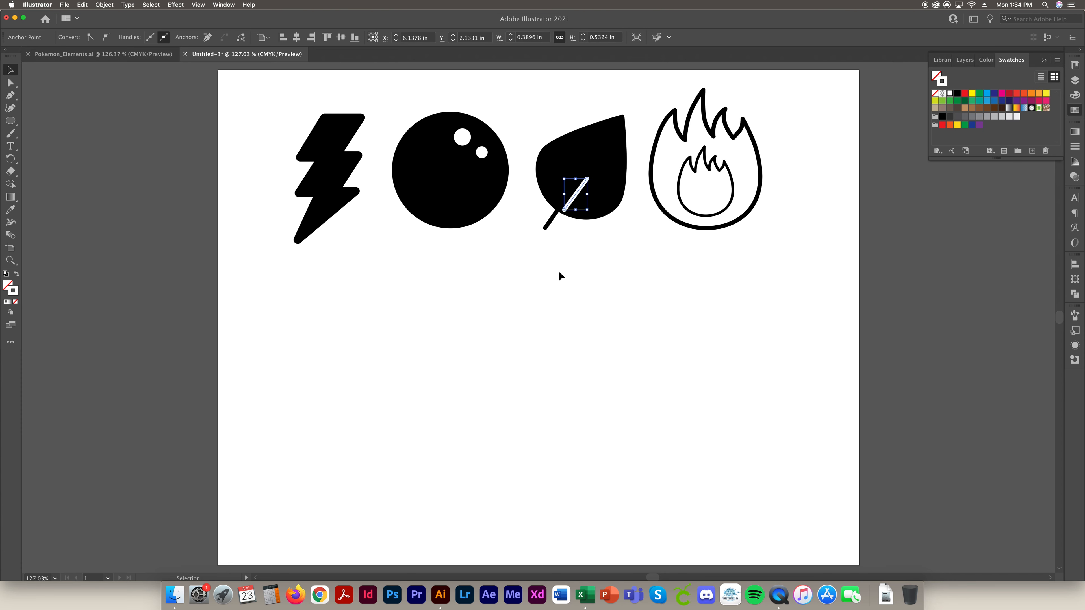
{"action": "left_click", "coordinate": [559, 270]}
Step: Move the white vein slightly up along the leaf so it sits closer to the stem's line
{"action": "left_click_drag", "start_coordinate": [571, 204], "coordinate": [568, 201]}
{"action": "left_click", "coordinate": [699, 287]}
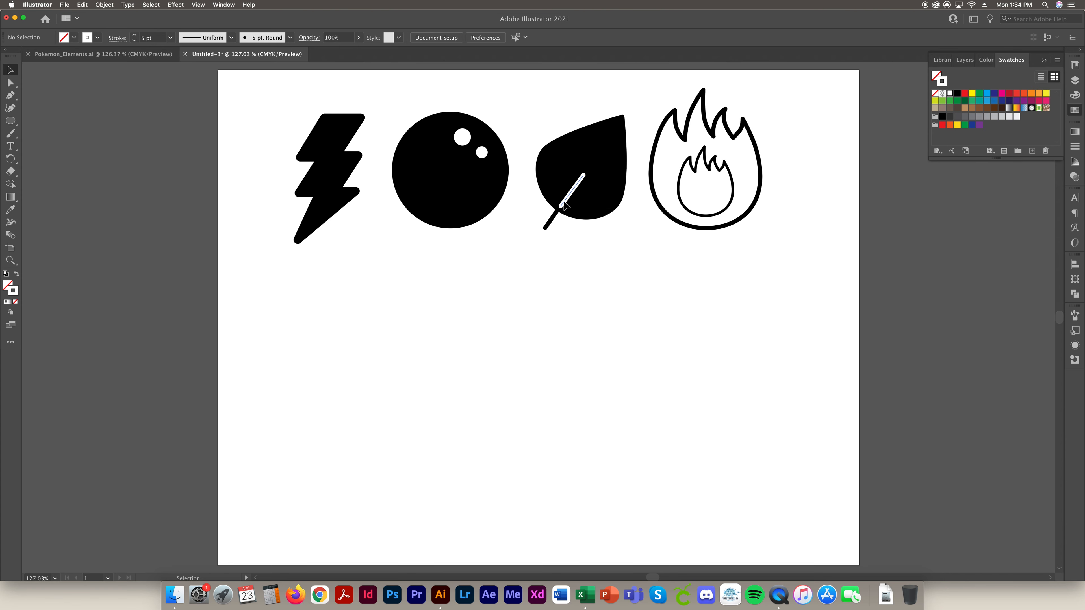
{"action": "left_click_drag", "start_coordinate": [565, 200], "coordinate": [565, 201]}
{"action": "left_click", "coordinate": [731, 276]}
{"action": "left_click", "coordinate": [725, 284]}
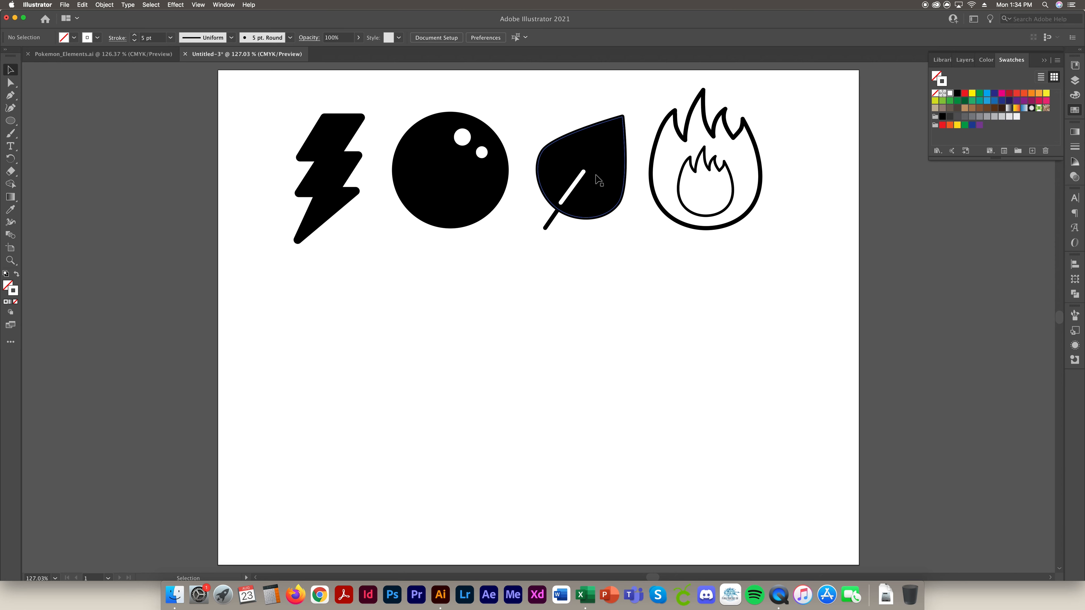
Step: Turn off Smart Guides and nudge the white vein into line with the leaf's stem
{"action": "left_click", "coordinate": [224, 4]}
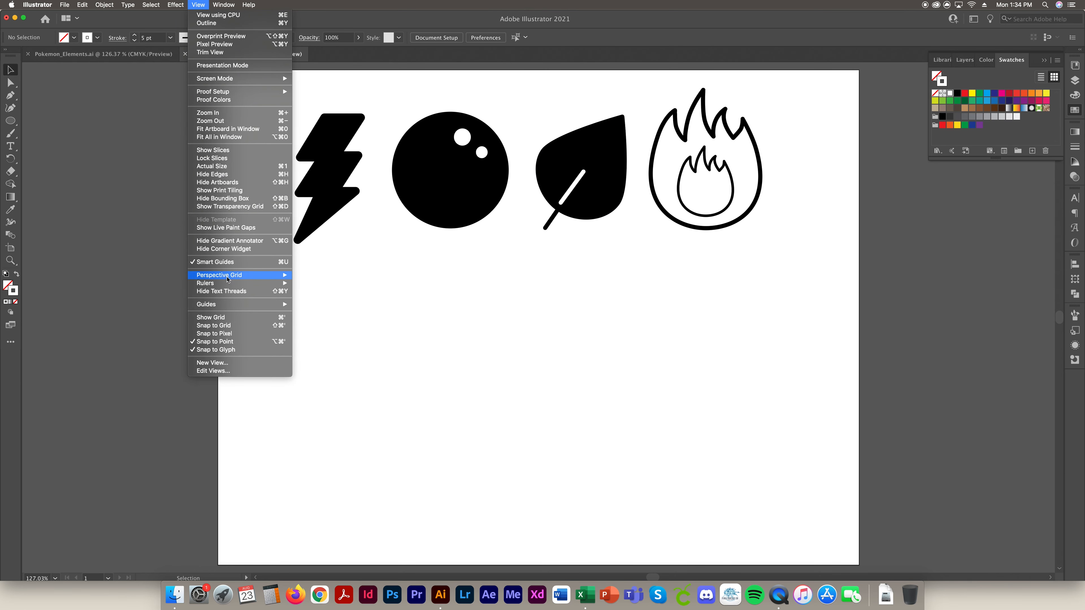
{"action": "left_click", "coordinate": [231, 263]}
{"action": "left_click", "coordinate": [573, 195]}
{"action": "left_click", "coordinate": [580, 180]}
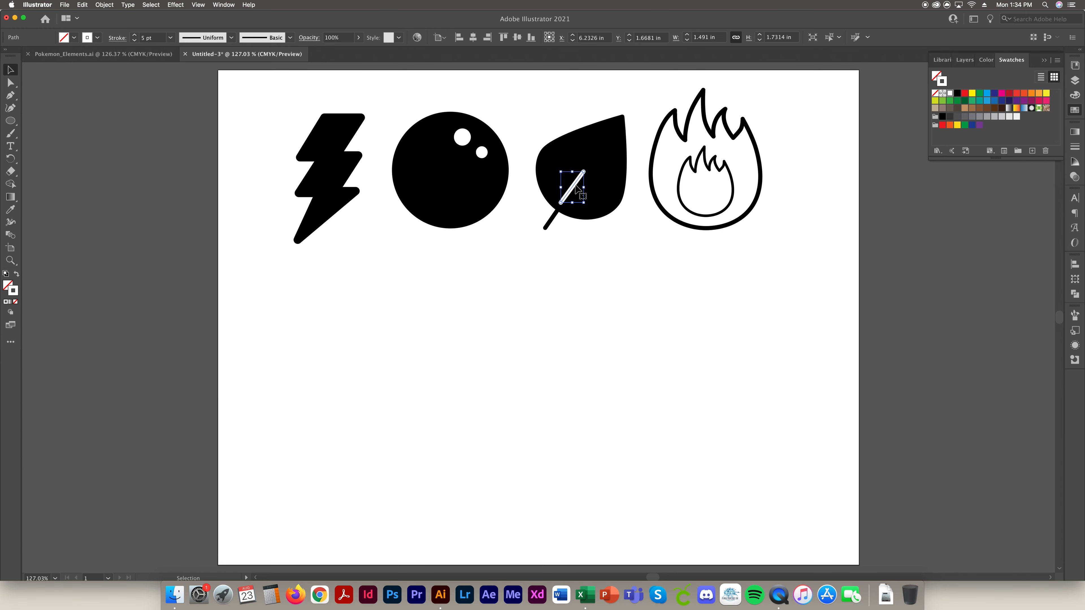
{"action": "left_click", "coordinate": [717, 341]}
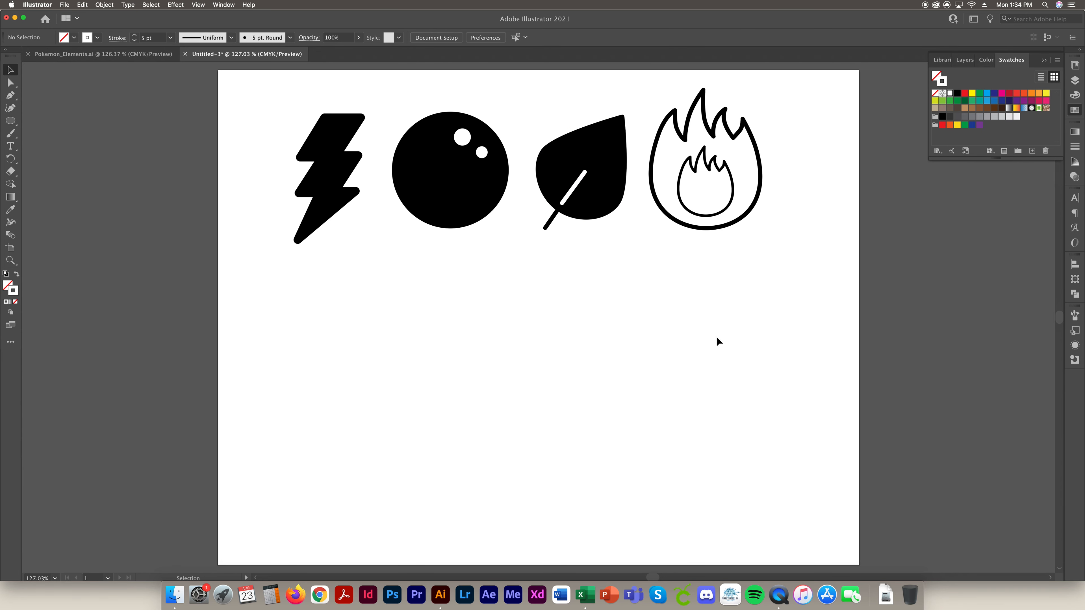
Step: Fill the flame with the Black swatch, ungroup it, and fill the inner flame with the White swatch
{"action": "left_click", "coordinate": [753, 209]}
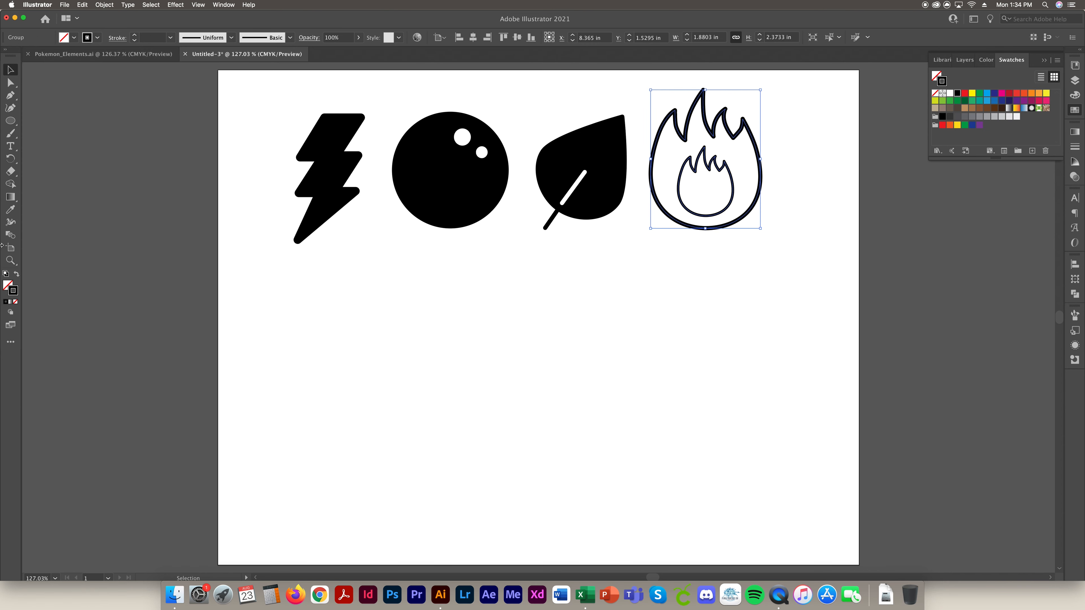
{"action": "left_click", "coordinate": [957, 92]}
{"action": "right_click", "coordinate": [732, 193]}
{"action": "left_click", "coordinate": [753, 261]}
{"action": "left_click", "coordinate": [722, 205]}
{"action": "left_click", "coordinate": [950, 93]}
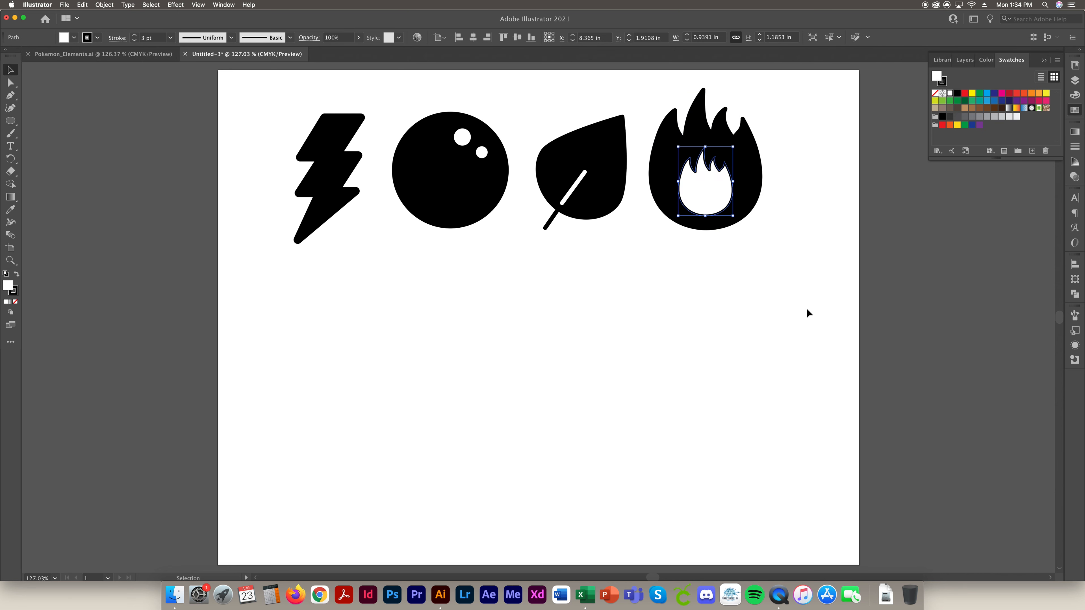
{"action": "left_click", "coordinate": [805, 308]}
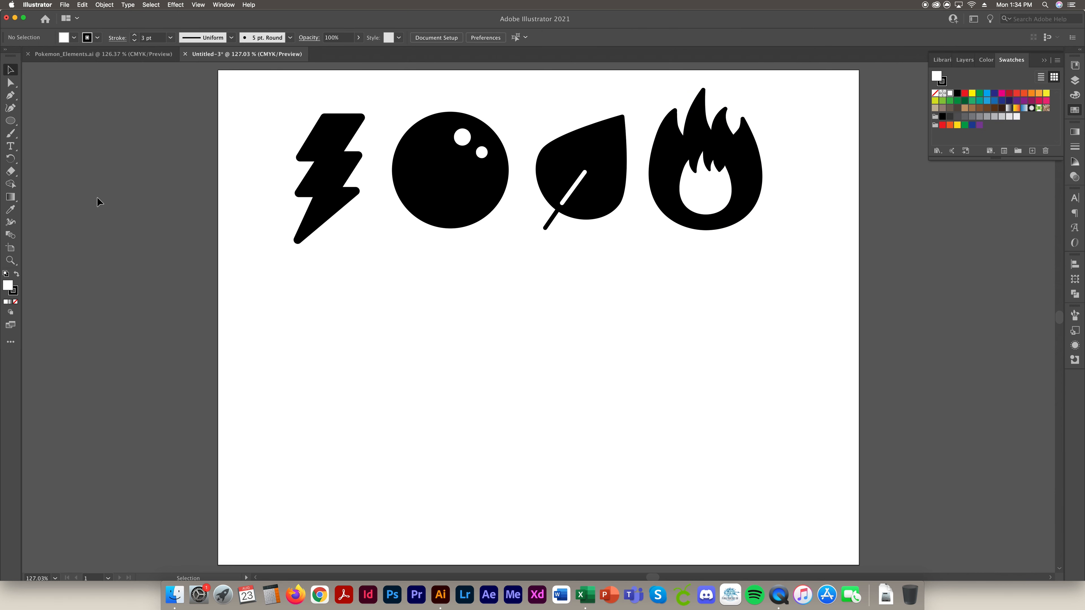
Step: Check the colored badges in Pokemon_Elements.ai, and draw a circle about 2.99 in wide below the lightning bolt in Untitled-3
{"action": "left_click", "coordinate": [92, 56]}
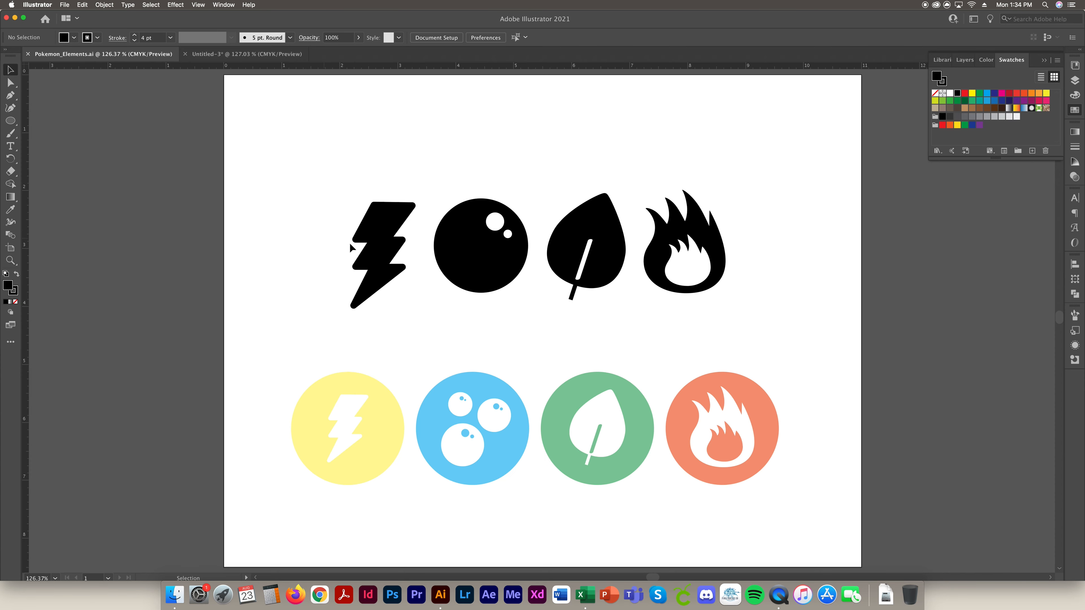
{"action": "left_click", "coordinate": [205, 54]}
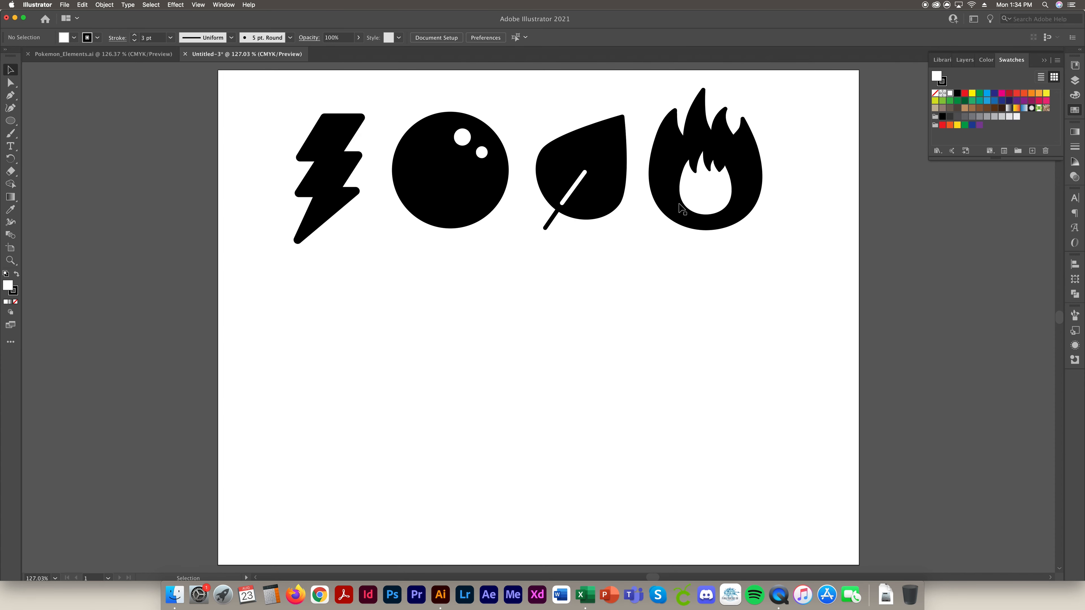
{"action": "left_click", "coordinate": [11, 122]}
{"action": "left_click_drag", "start_coordinate": [298, 311], "coordinate": [474, 485]}
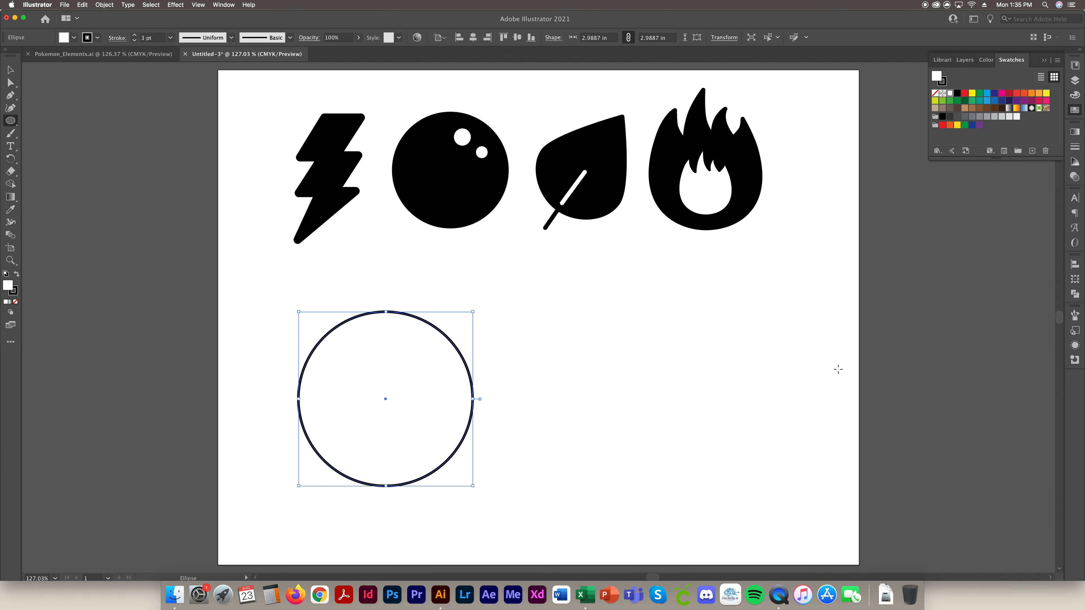
Step: Set the circle's fill to C 0, M 0, Y 50, K 0 and its stroke to None
{"action": "left_click", "coordinate": [1077, 95]}
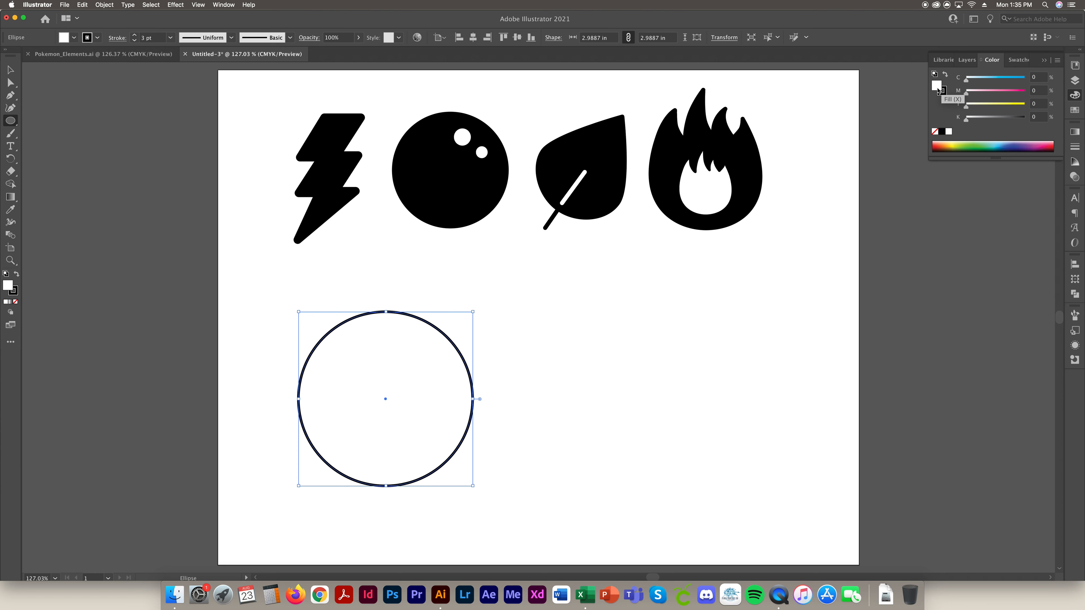
{"action": "left_click_drag", "start_coordinate": [966, 107], "coordinate": [1027, 106]}
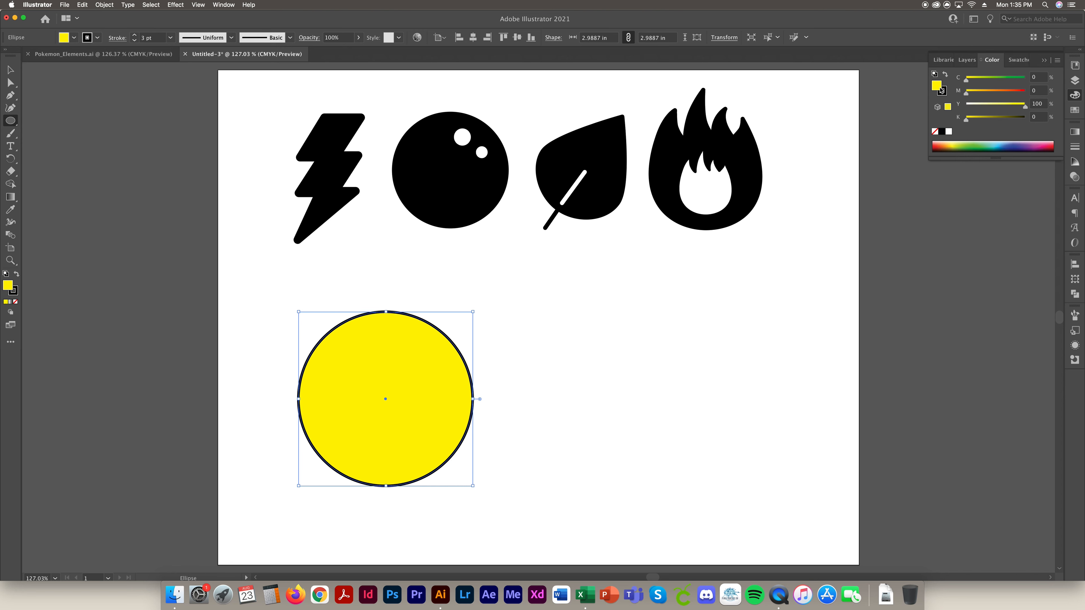
{"action": "left_click_drag", "start_coordinate": [1043, 104], "coordinate": [969, 102]}
{"action": "key", "text": "Return"}
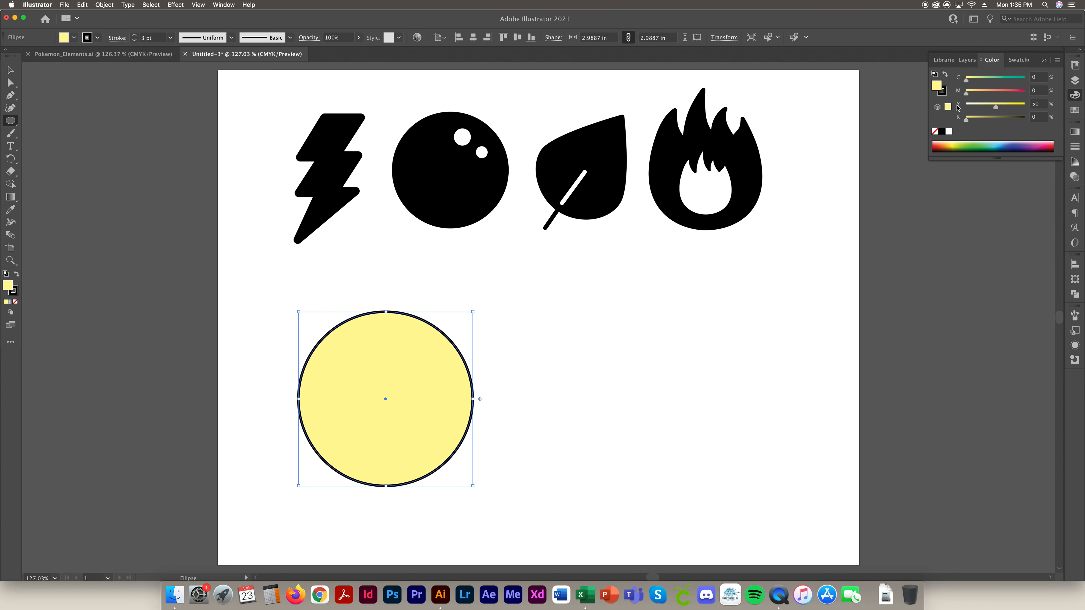
{"action": "left_click", "coordinate": [945, 91]}
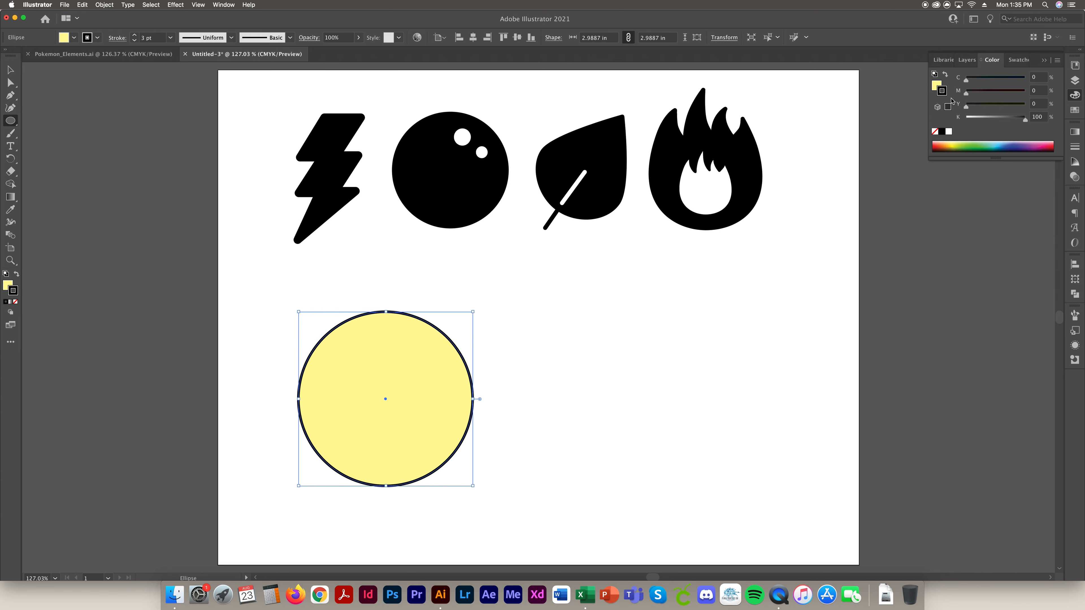
{"action": "left_click", "coordinate": [935, 132]}
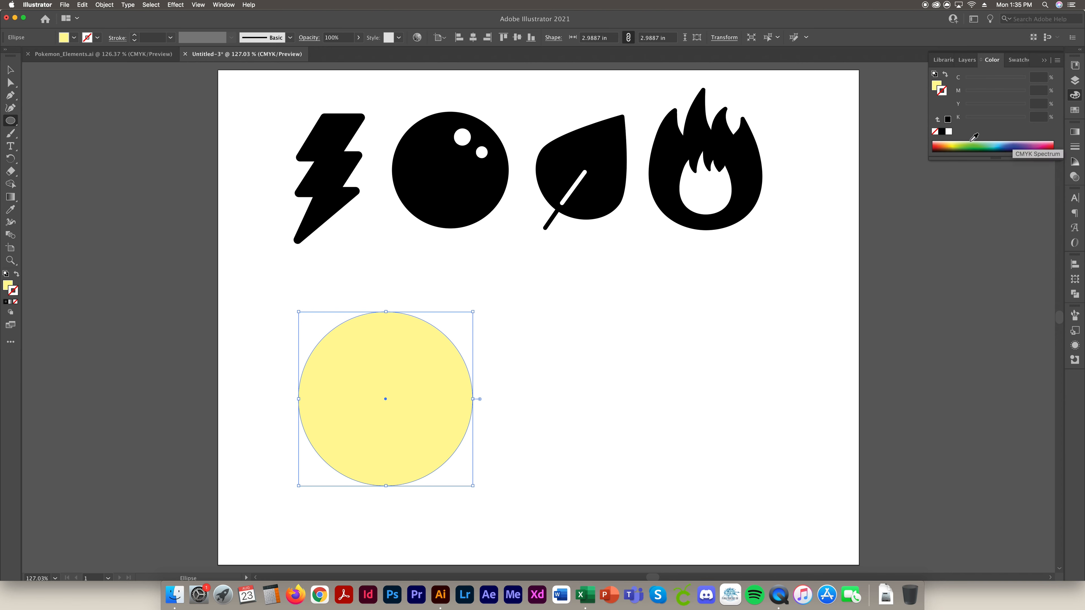
Step: Copy the lightning bolt, place the copy on the yellow circle, and scale it down to about 1.83 in high
{"action": "key", "text": "v"}
{"action": "left_click", "coordinate": [343, 156]}
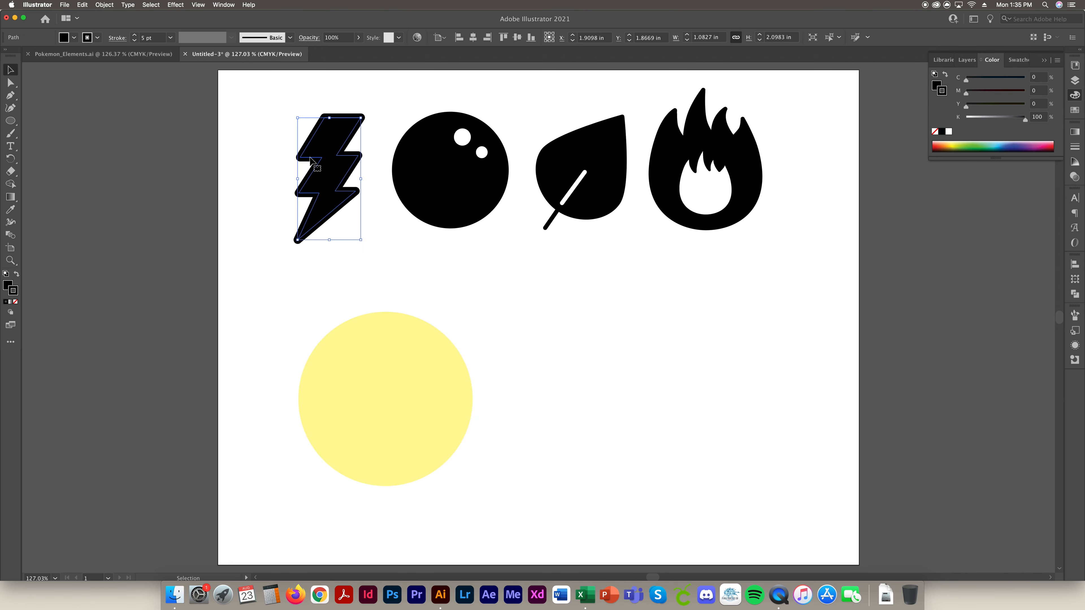
{"action": "key", "text": "super+c"}
{"action": "key", "text": "super+v"}
{"action": "left_click_drag", "start_coordinate": [538, 303], "coordinate": [388, 392]}
{"action": "left_click_drag", "start_coordinate": [386, 475], "coordinate": [385, 452]}
Step: Center the bolt copy and the yellow circle on each other, both horizontally and vertically
{"action": "left_click", "coordinate": [441, 426], "text": "shift"}
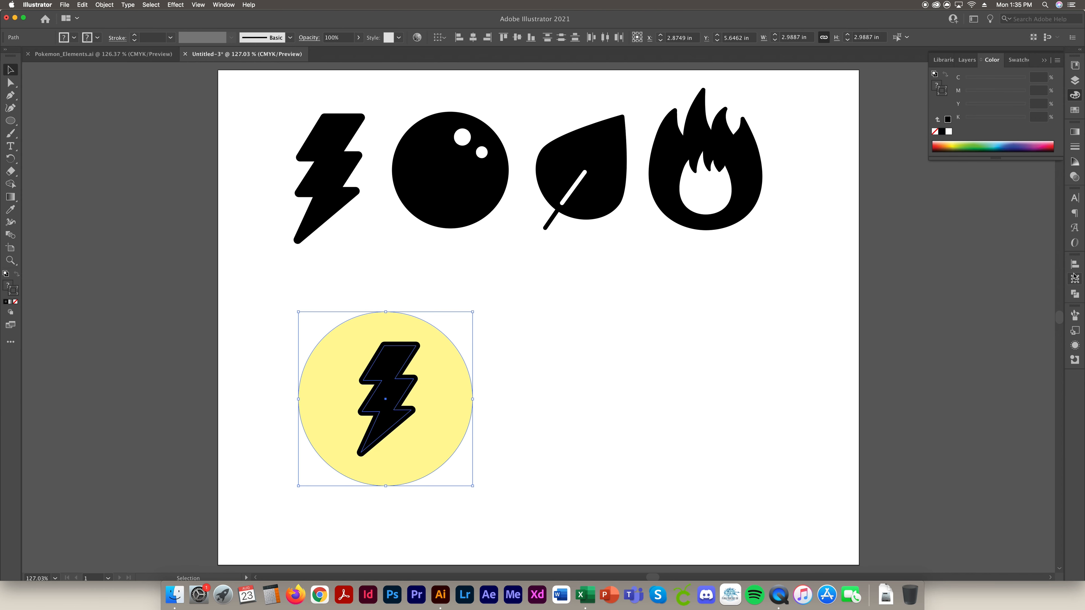
{"action": "left_click", "coordinate": [1075, 266]}
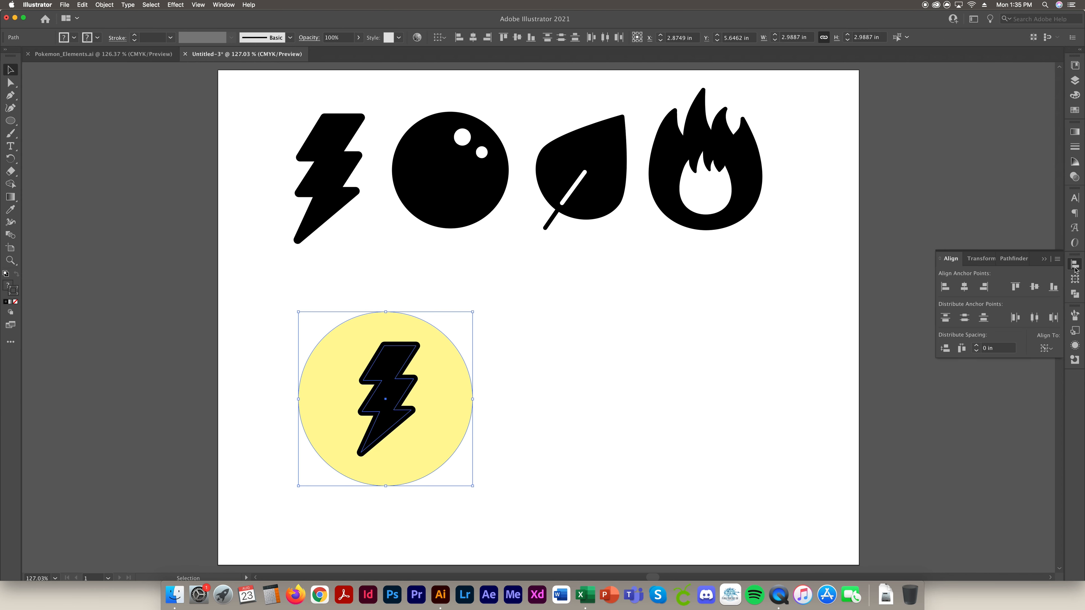
{"action": "left_click", "coordinate": [964, 288]}
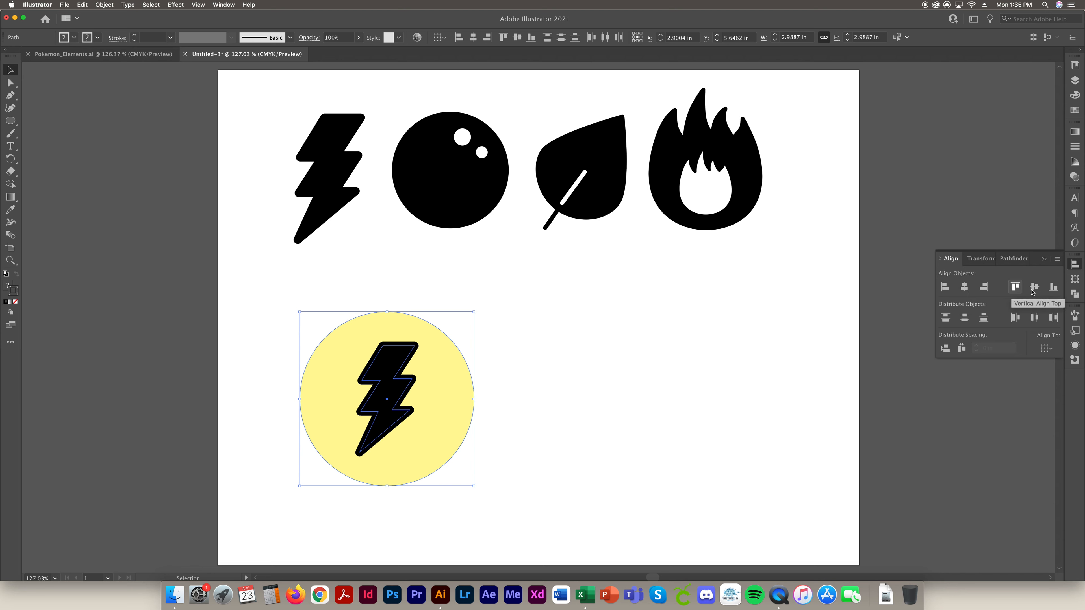
{"action": "left_click", "coordinate": [1035, 288]}
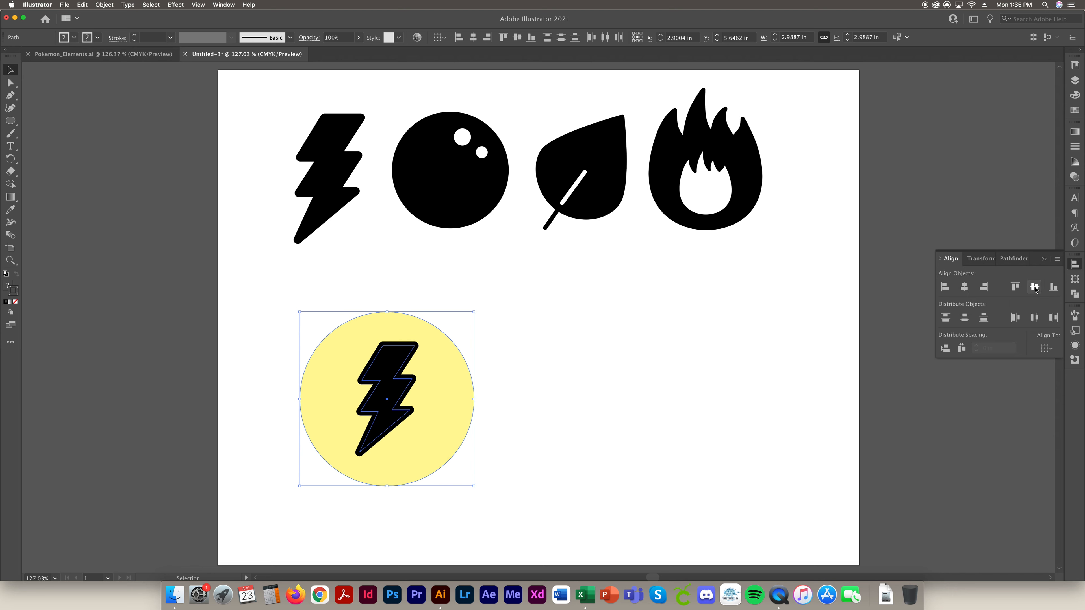
{"action": "left_click", "coordinate": [472, 434]}
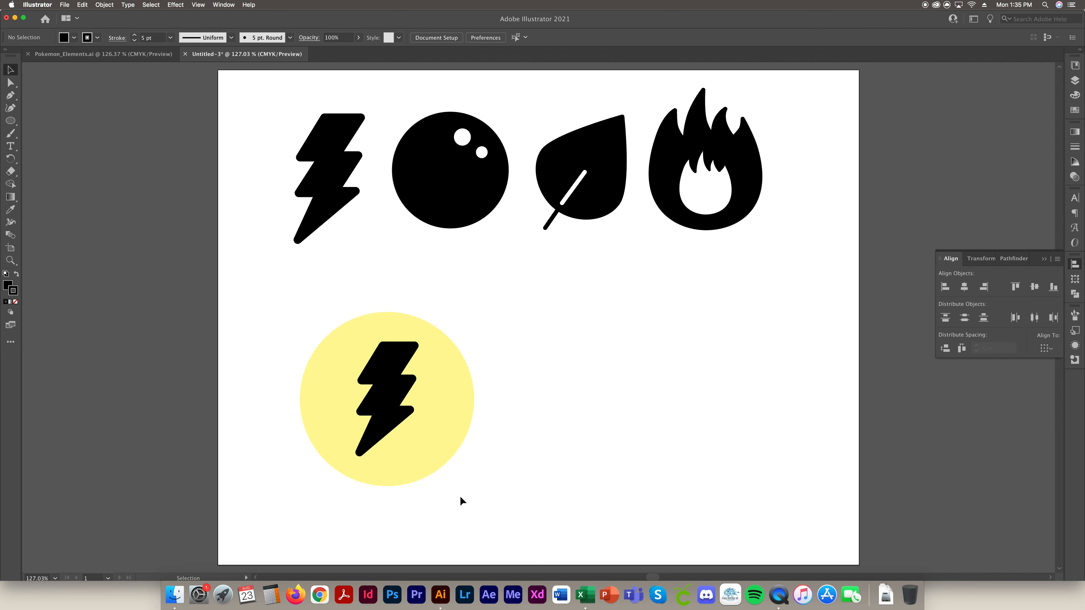
{"action": "left_click_drag", "start_coordinate": [533, 498], "coordinate": [268, 306]}
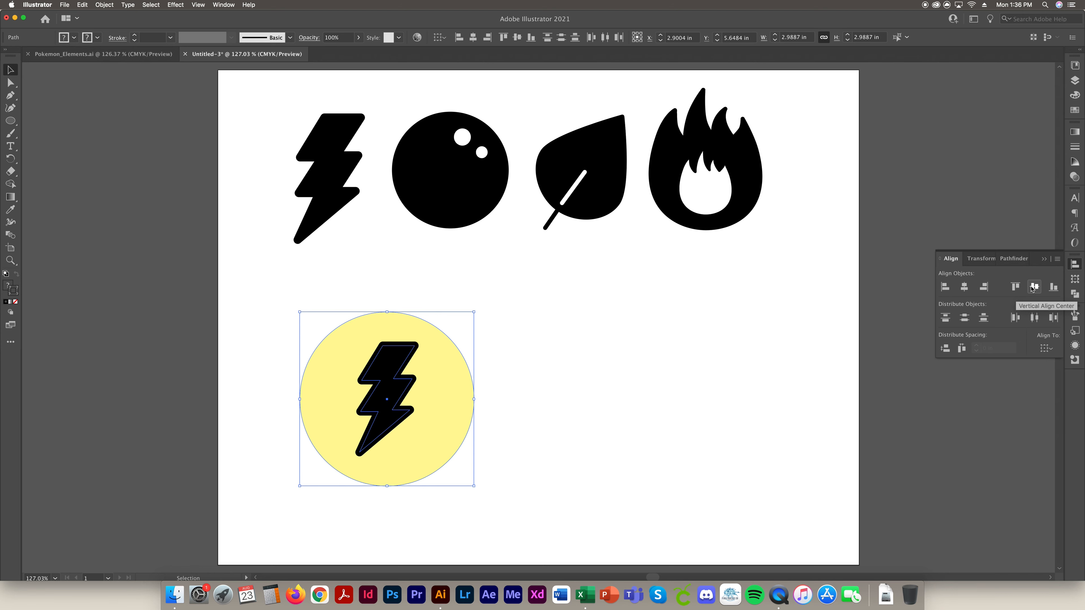
{"action": "left_click", "coordinate": [476, 462]}
Step: Expand the appearance of the bolt on the yellow circle and merge its fill and outline with the Shape Builder tool
{"action": "left_click", "coordinate": [383, 409]}
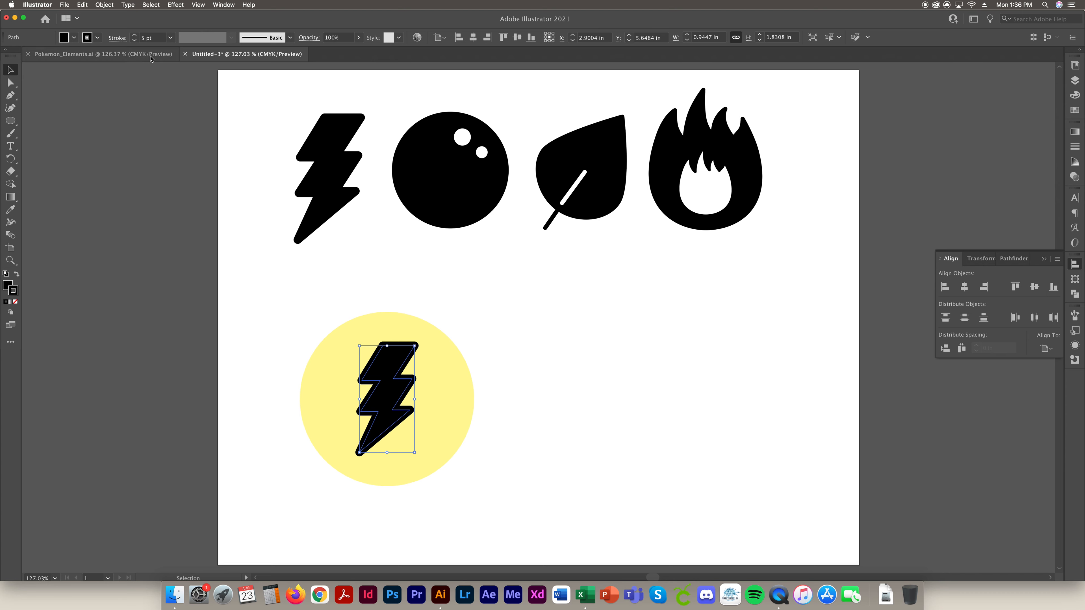
{"action": "left_click", "coordinate": [103, 5]}
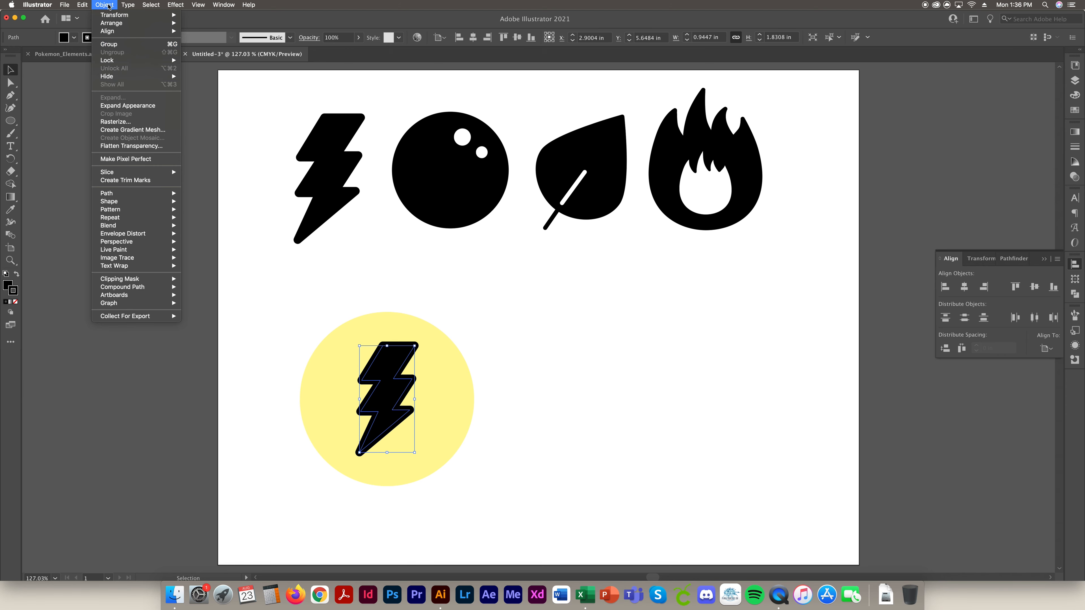
{"action": "left_click", "coordinate": [119, 107]}
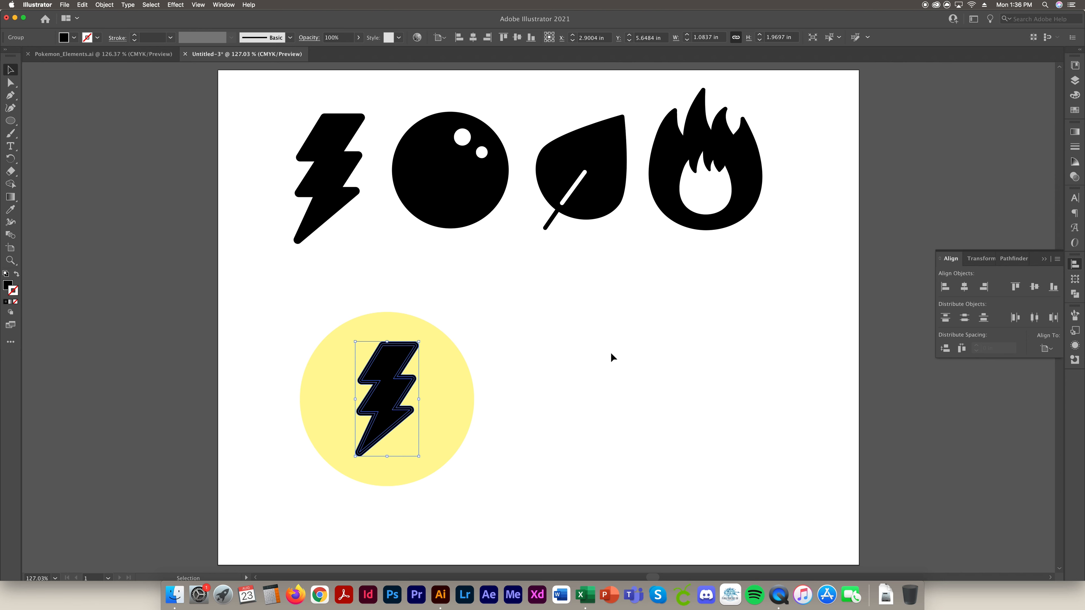
{"action": "left_click", "coordinate": [11, 184]}
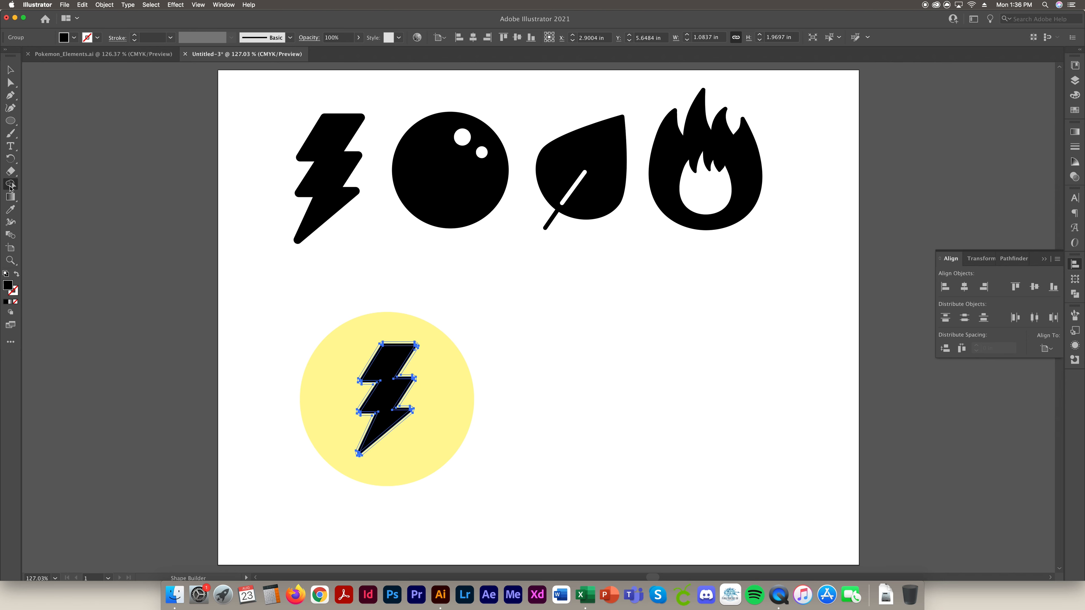
{"action": "left_click", "coordinate": [373, 365]}
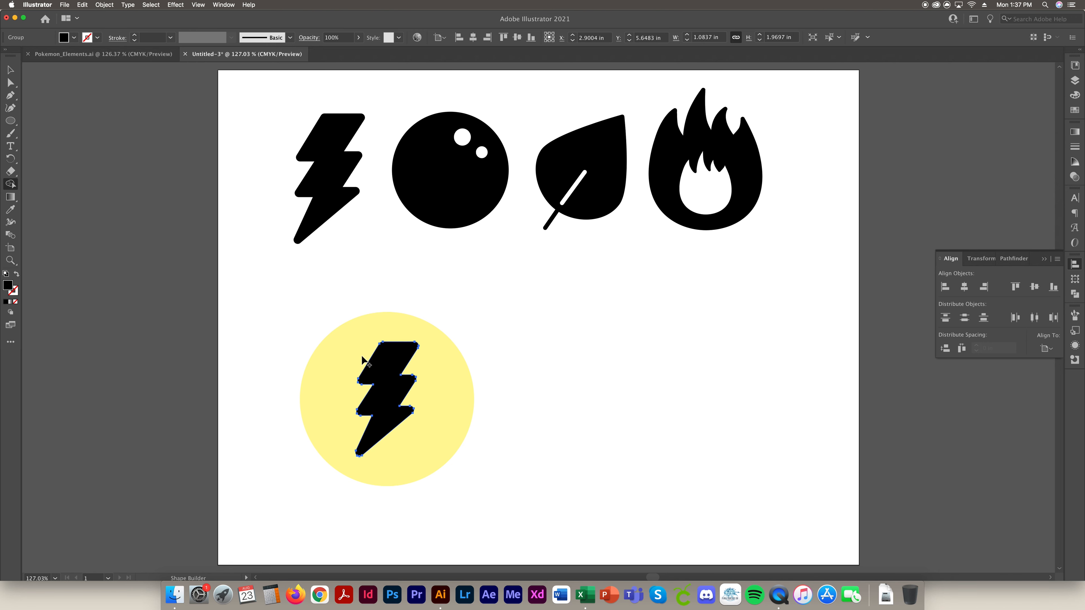
{"action": "left_click", "coordinate": [10, 69]}
{"action": "left_click", "coordinate": [433, 387]}
{"action": "left_click", "coordinate": [394, 380]}
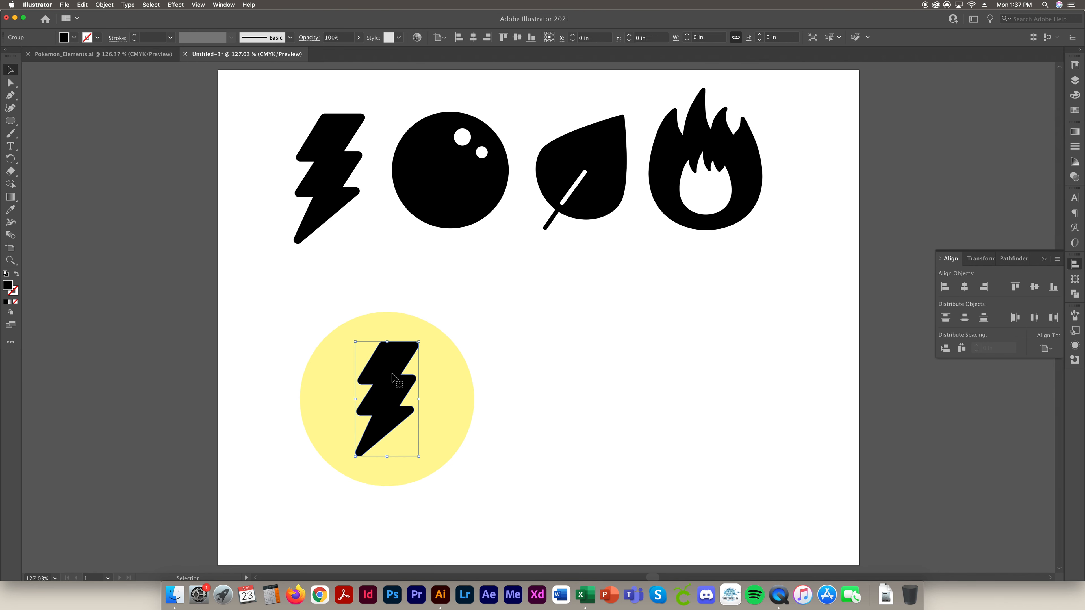
{"action": "left_click", "coordinate": [13, 292]}
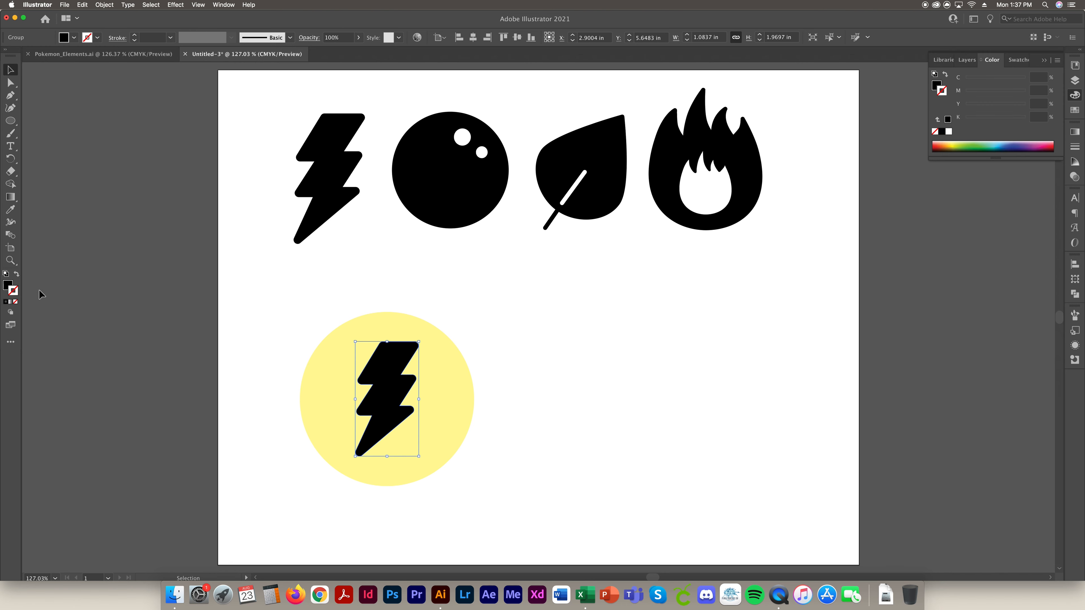
{"action": "left_click", "coordinate": [8, 284]}
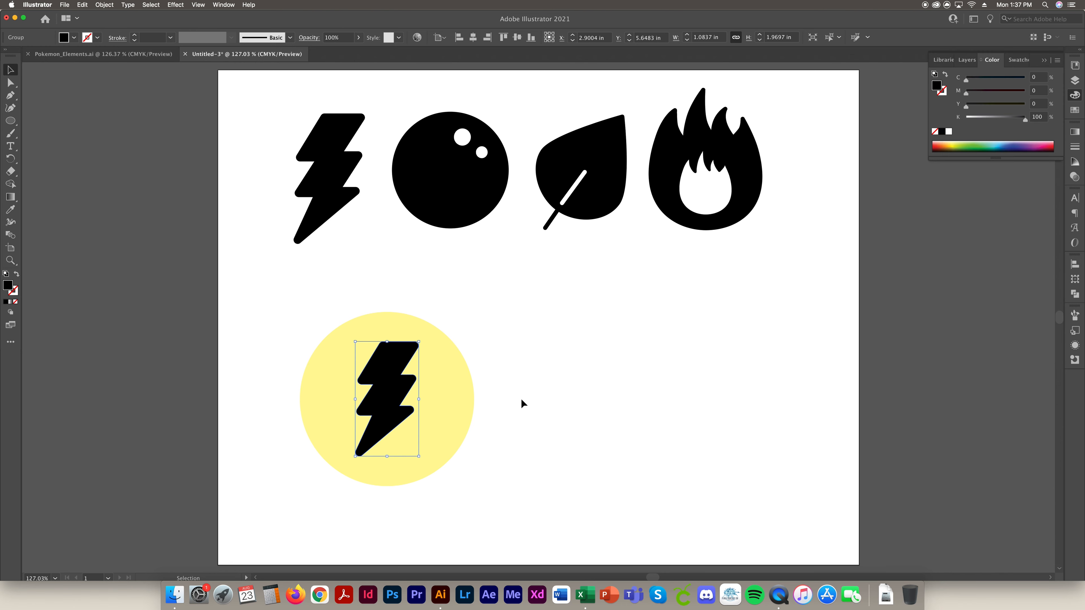
{"action": "left_click", "coordinate": [602, 406]}
Step: Place a copy of the original lightning bolt beside the yellow circle and expand its appearance
{"action": "left_click", "coordinate": [329, 202]}
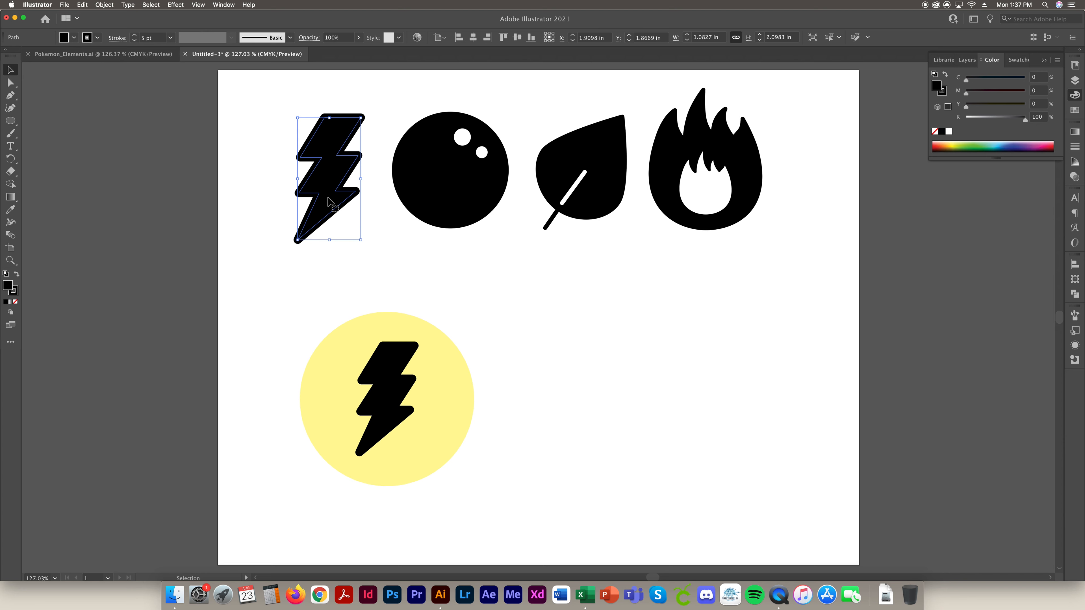
{"action": "key", "text": "super+c"}
{"action": "key", "text": "super+v"}
{"action": "left_click_drag", "start_coordinate": [532, 311], "coordinate": [534, 372]}
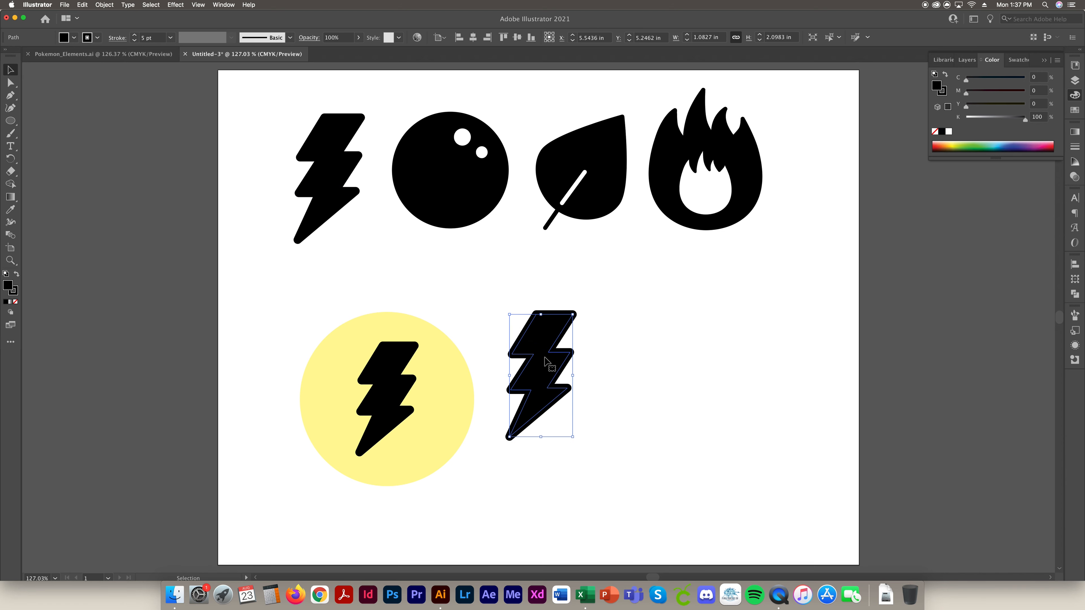
{"action": "left_click", "coordinate": [113, 8]}
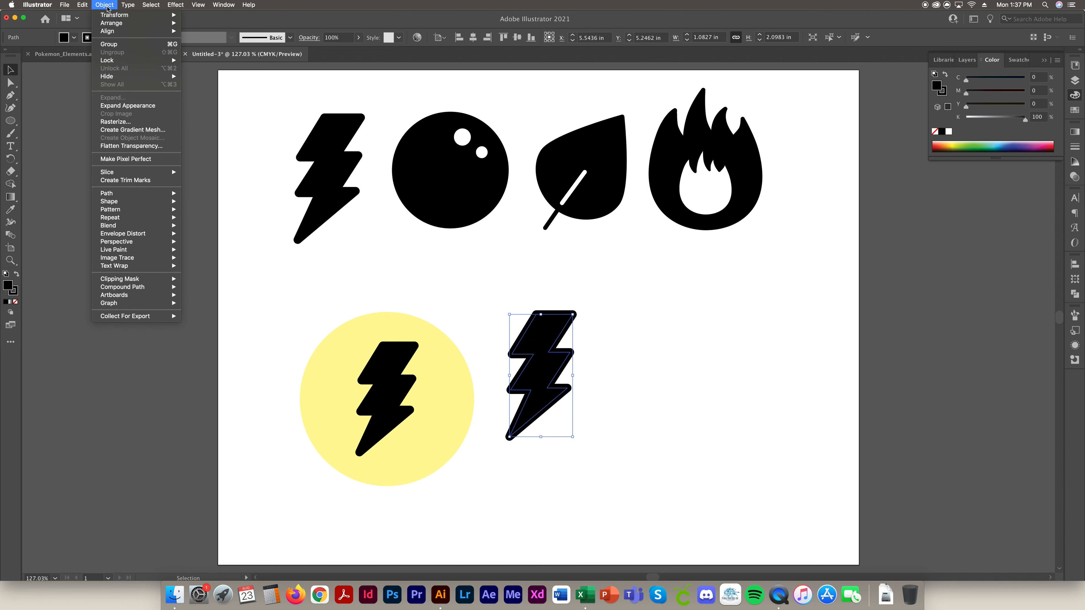
{"action": "left_click", "coordinate": [124, 105]}
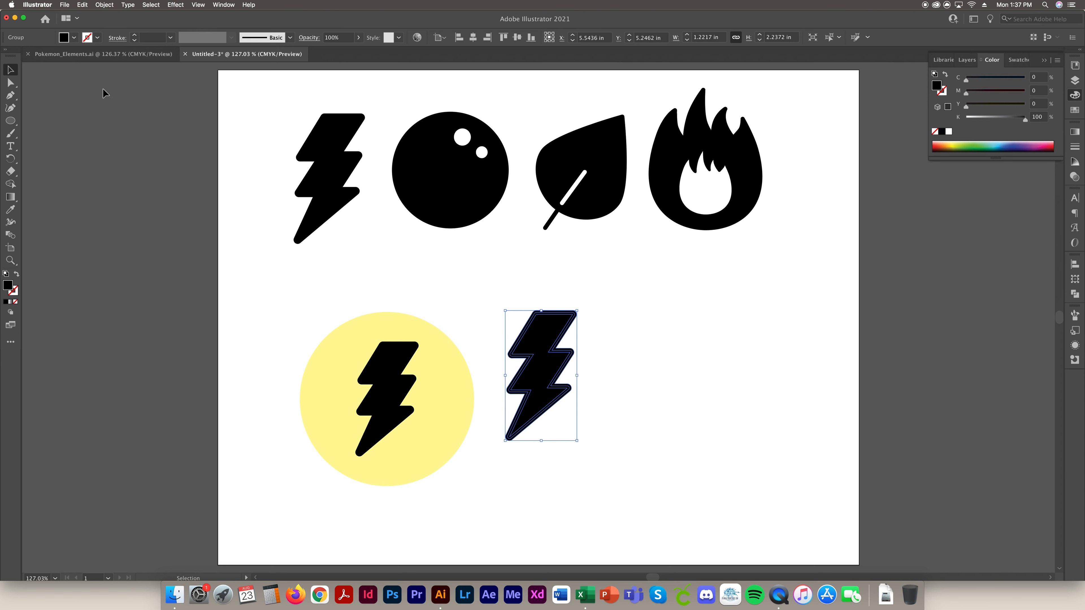
Step: Merge the expanded bolt copy's fill and outline with the Shape Builder tool, and delete the copy
{"action": "left_click", "coordinate": [10, 185]}
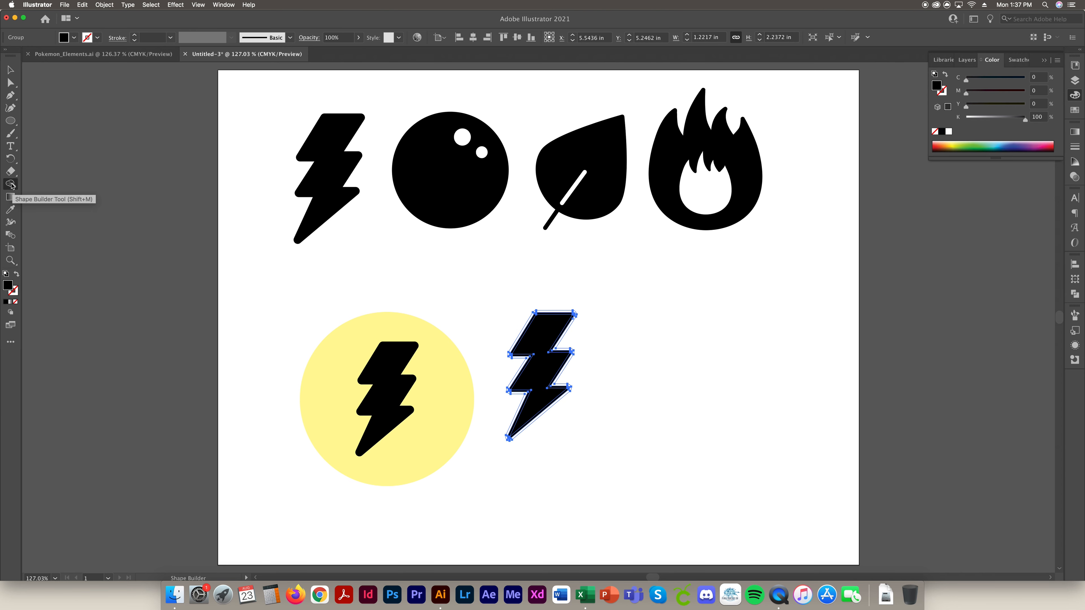
{"action": "left_click", "coordinate": [528, 335]}
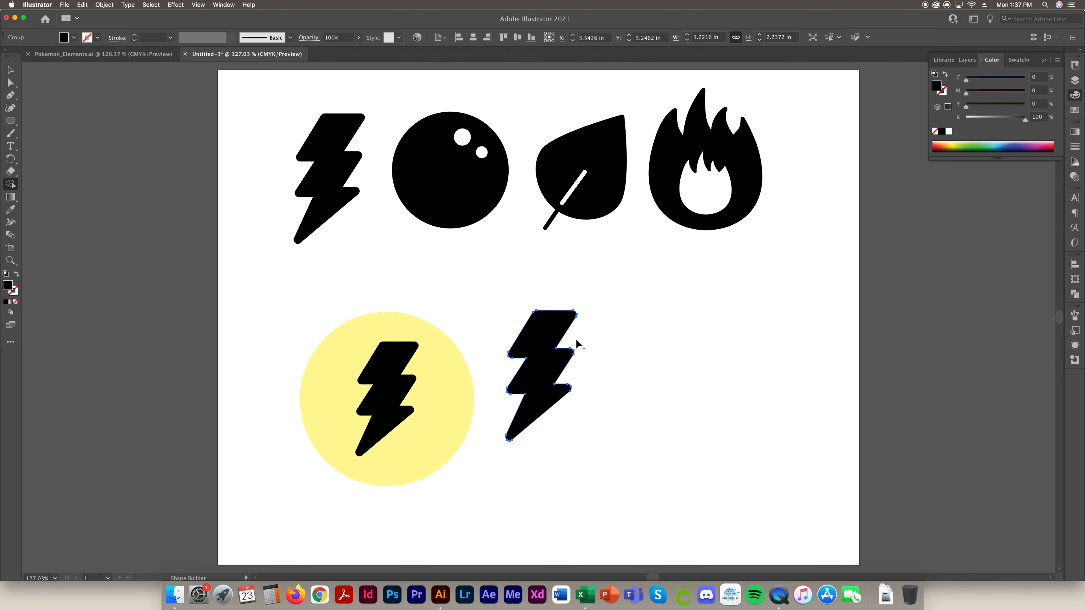
{"action": "left_click", "coordinate": [9, 72]}
{"action": "left_click", "coordinate": [668, 355]}
{"action": "left_click", "coordinate": [531, 355]}
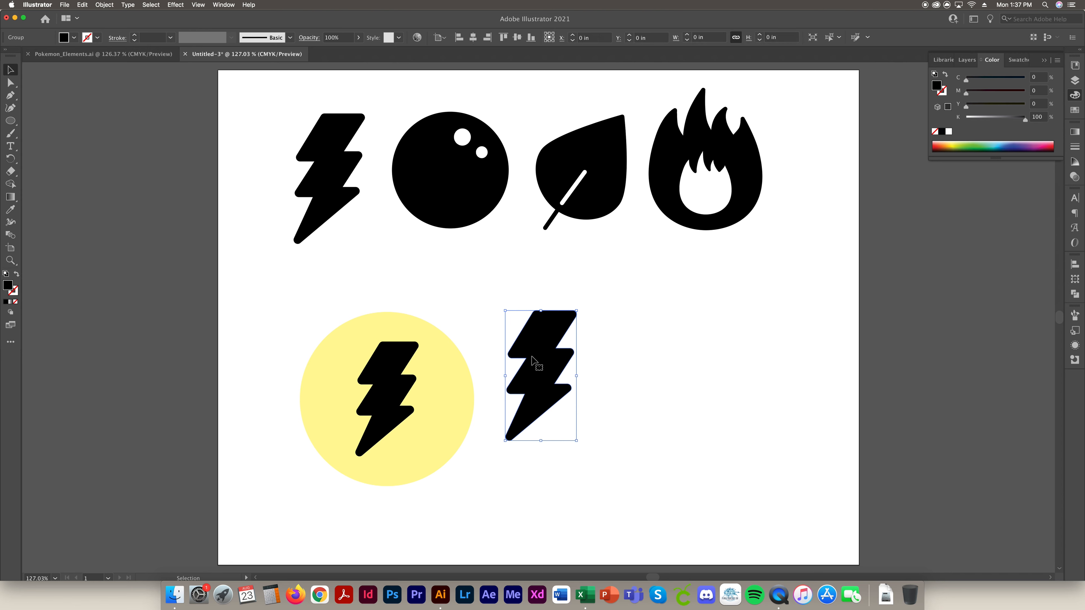
{"action": "key", "text": "Delete"}
Step: Cut the lightning bolt out of the yellow circle with the Shape Builder tool, leaving a bolt-shaped hole
{"action": "left_click", "coordinate": [442, 401]}
{"action": "left_click", "coordinate": [401, 411]}
{"action": "left_click", "coordinate": [550, 395]}
{"action": "left_click", "coordinate": [409, 421]}
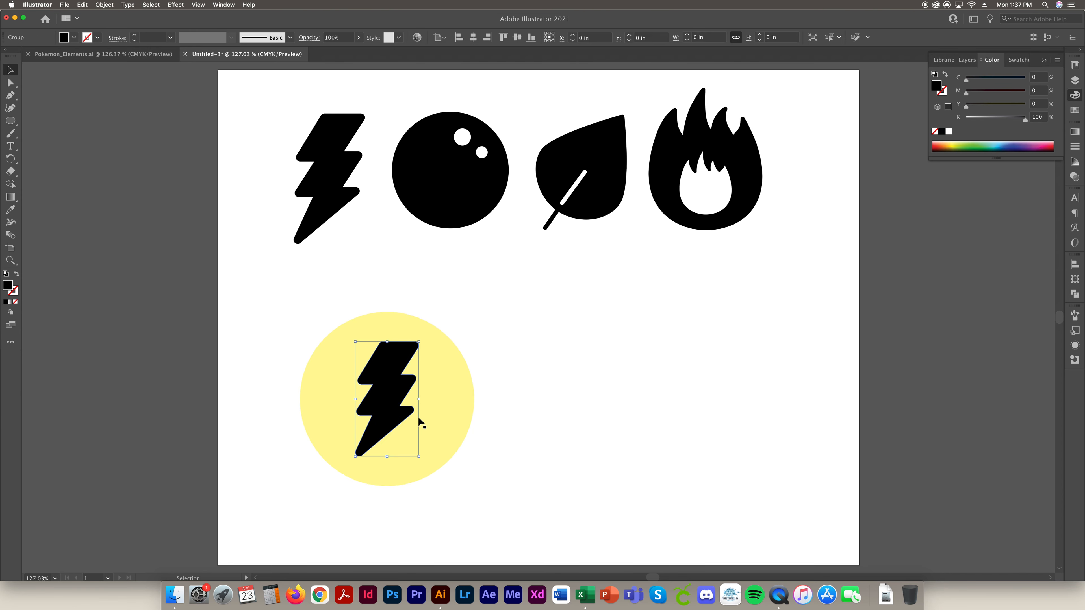
{"action": "left_click", "coordinate": [438, 414], "text": "shift"}
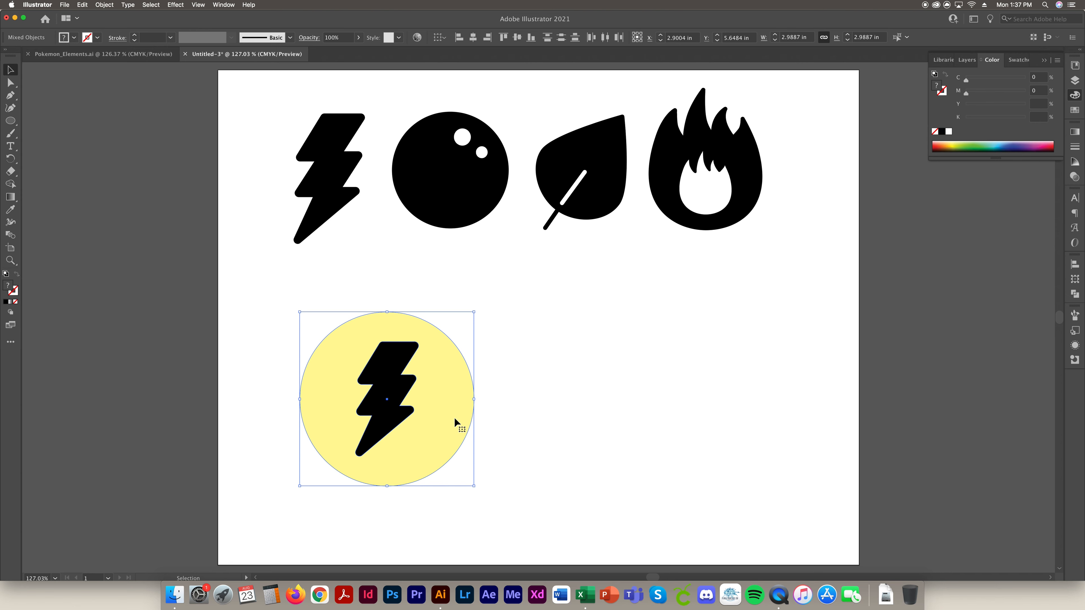
{"action": "key", "text": "shift+m"}
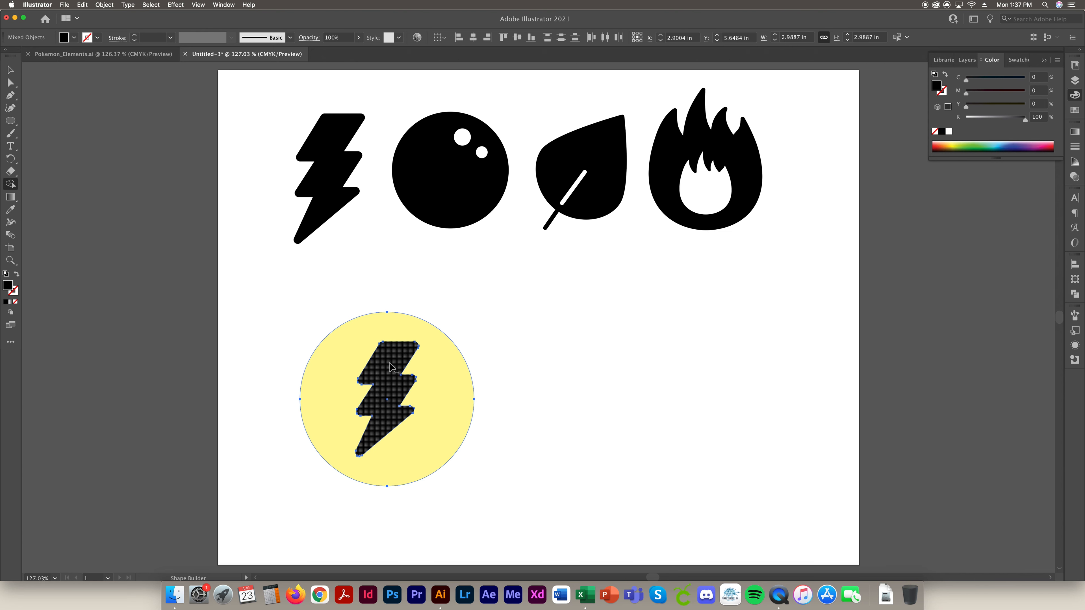
{"action": "left_click", "coordinate": [10, 69]}
{"action": "left_click", "coordinate": [540, 460]}
{"action": "left_click_drag", "start_coordinate": [539, 460], "coordinate": [220, 285]}
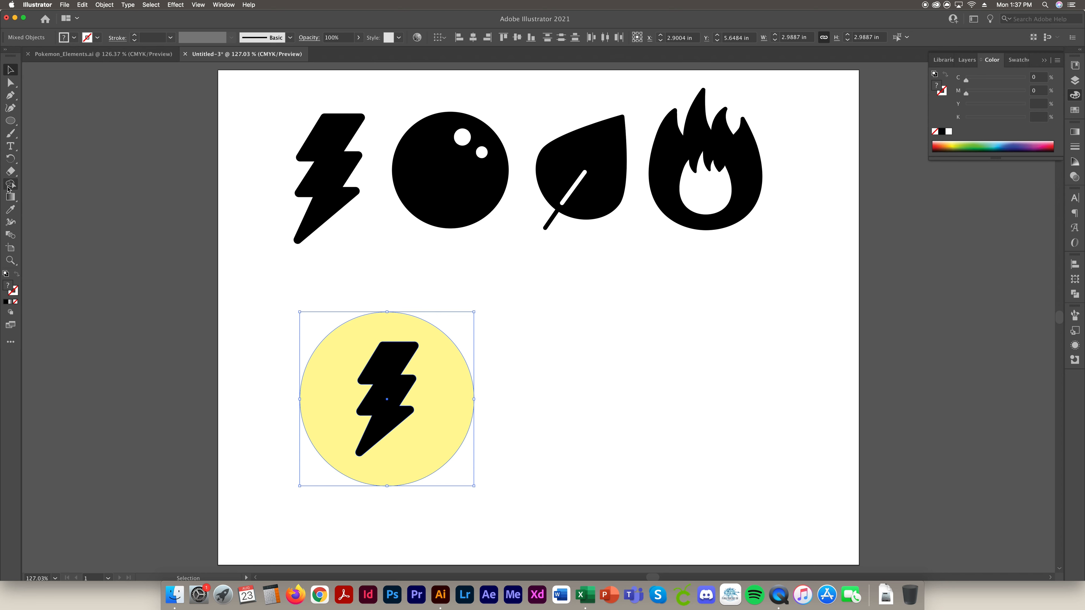
{"action": "left_click", "coordinate": [9, 186]}
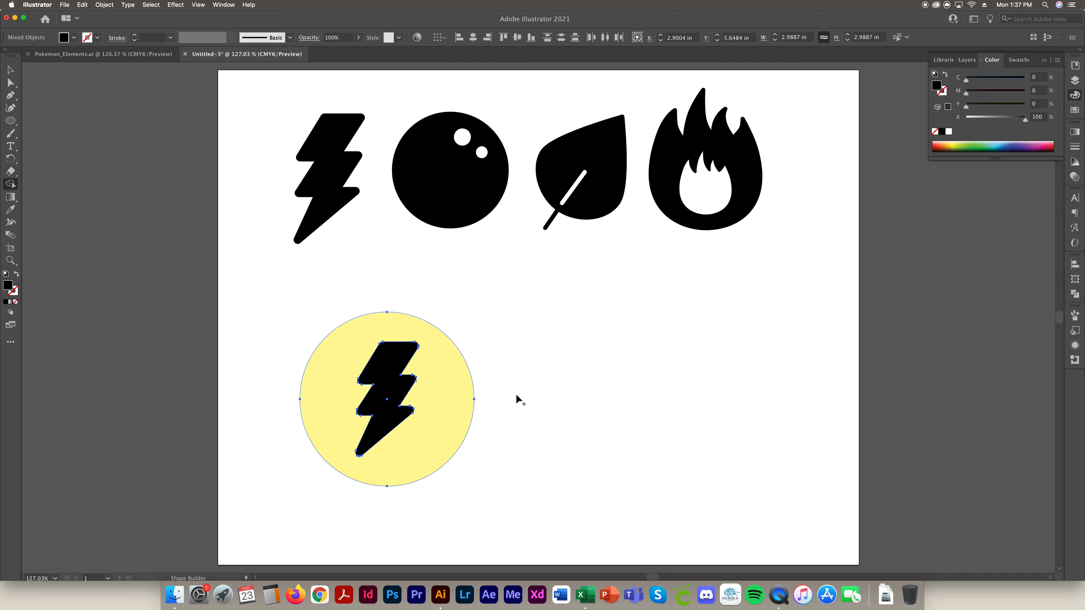
{"action": "left_click", "coordinate": [381, 374], "text": "alt"}
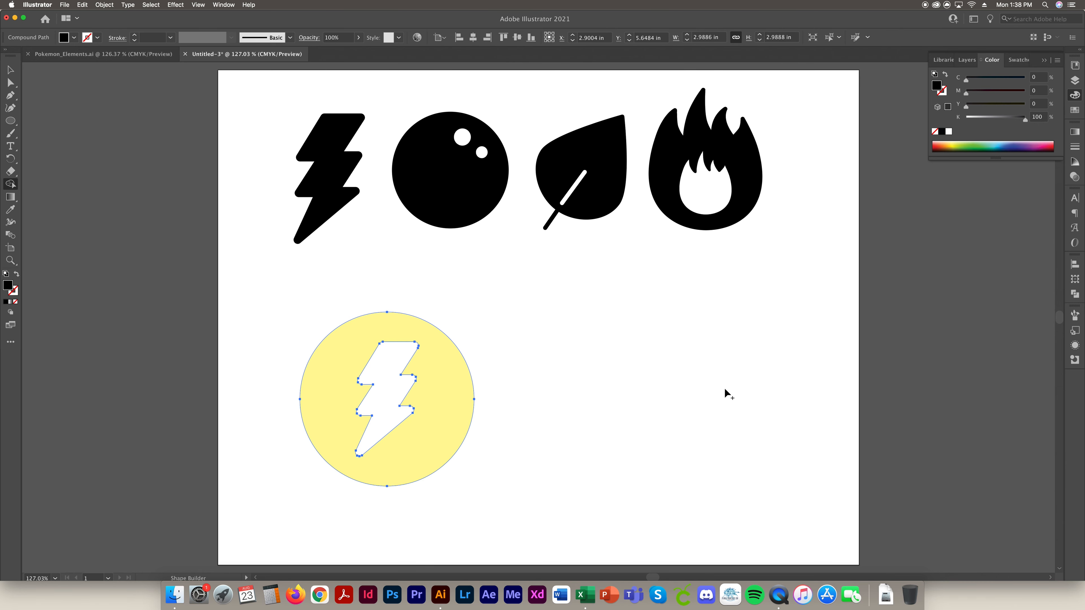
{"action": "left_click", "coordinate": [222, 4]}
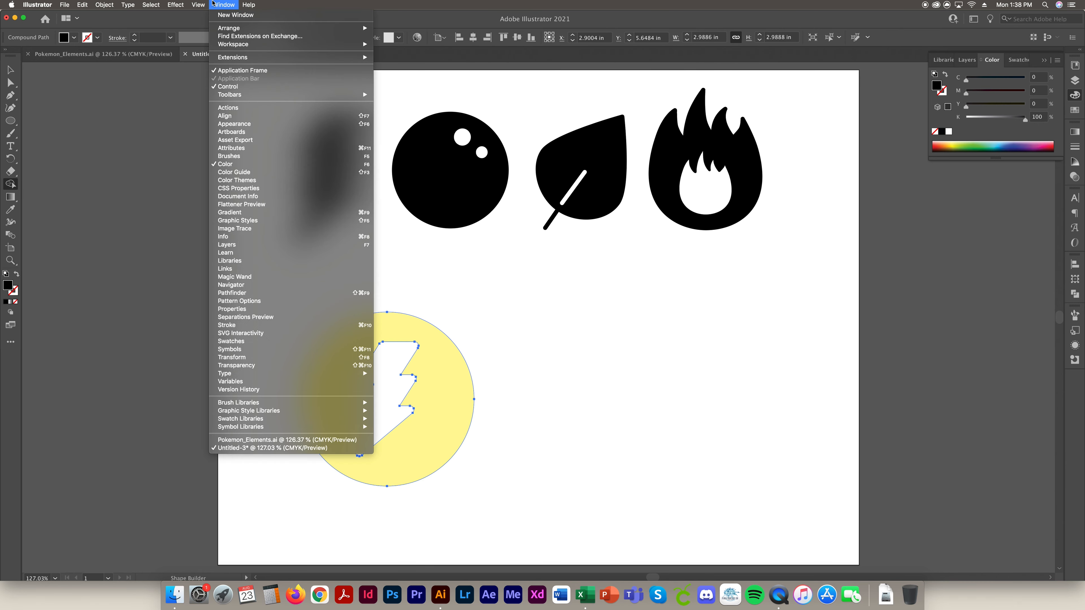
{"action": "left_click", "coordinate": [284, 292]}
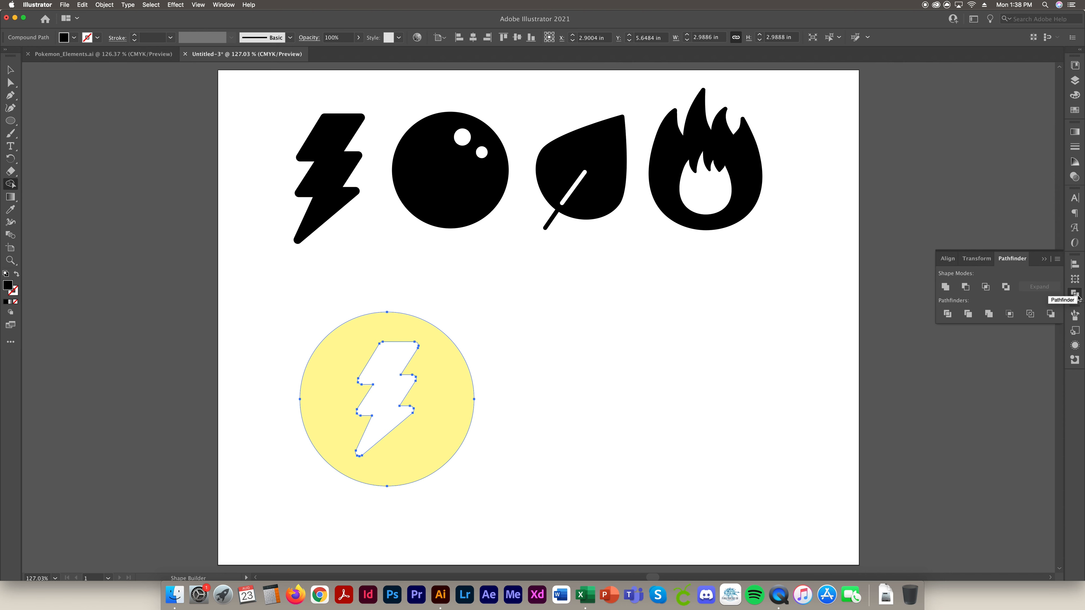
{"action": "left_click", "coordinate": [1043, 258]}
Step: Move the yellow bolt badge up and to the left, to about X 2.38 in, Y 5.07 in
{"action": "left_click", "coordinate": [10, 70]}
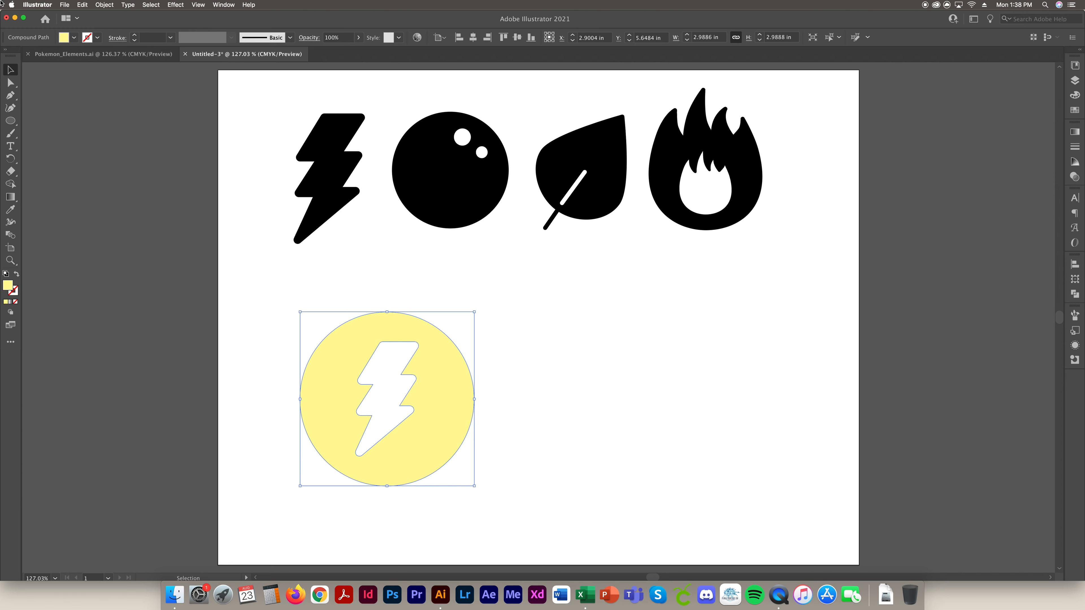
{"action": "left_click", "coordinate": [621, 457]}
{"action": "left_click_drag", "start_coordinate": [427, 445], "coordinate": [397, 412]}
{"action": "left_click", "coordinate": [600, 410]}
{"action": "left_click", "coordinate": [378, 402]}
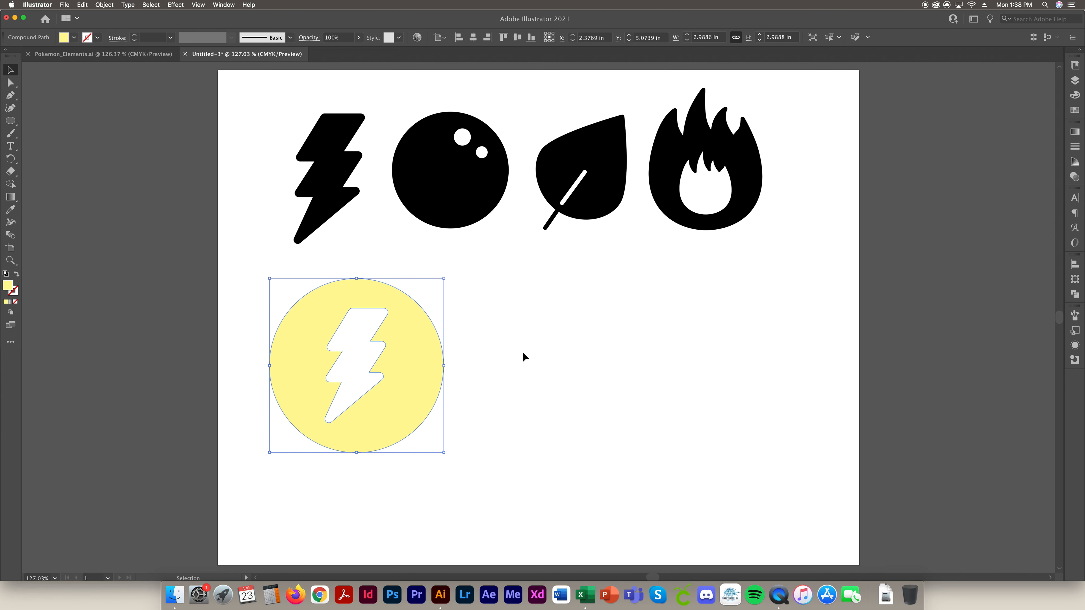
{"action": "left_click", "coordinate": [727, 332]}
{"action": "left_click", "coordinate": [383, 398]}
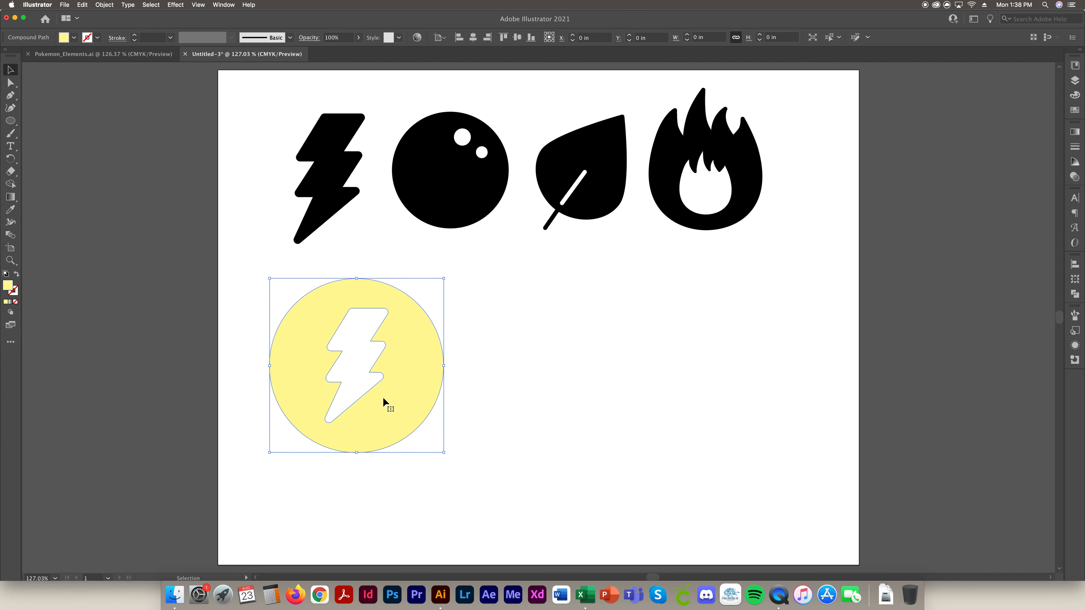
{"action": "left_click", "coordinate": [563, 311]}
Step: Draw a second circle about 2.76 in across beside the bolt badge and move it roughly level with the badge
{"action": "left_click", "coordinate": [8, 123]}
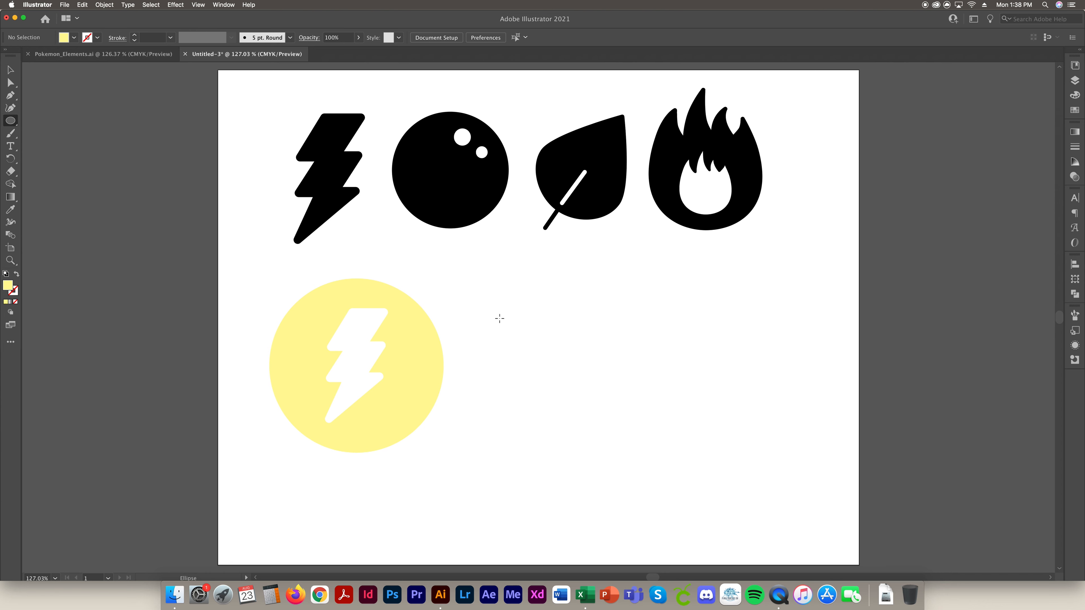
{"action": "left_click_drag", "start_coordinate": [479, 298], "coordinate": [641, 459]}
{"action": "key", "text": "v"}
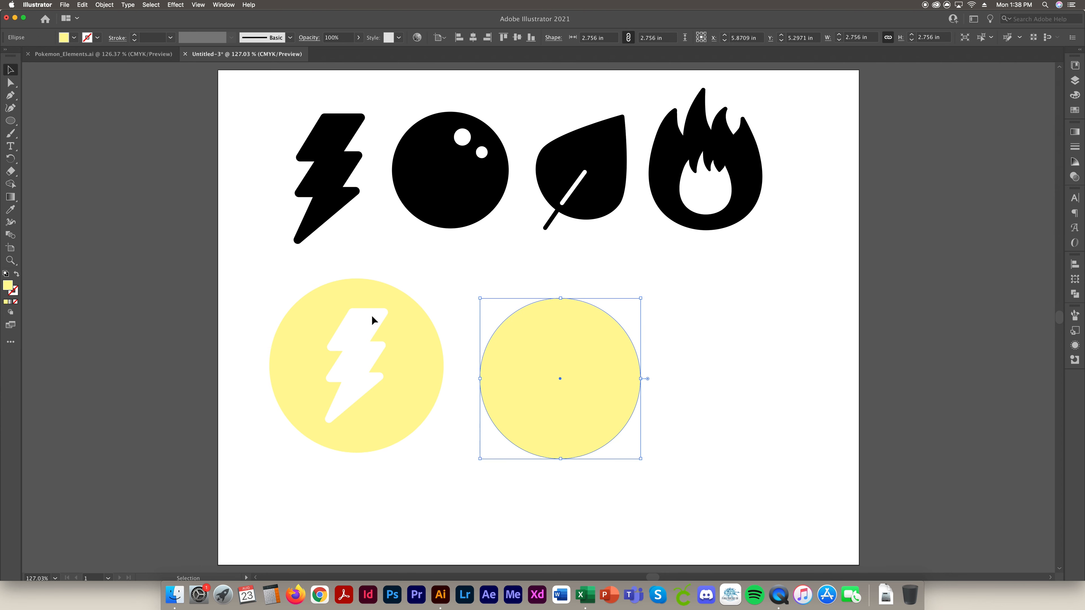
{"action": "left_click", "coordinate": [458, 266]}
{"action": "left_click", "coordinate": [377, 309]}
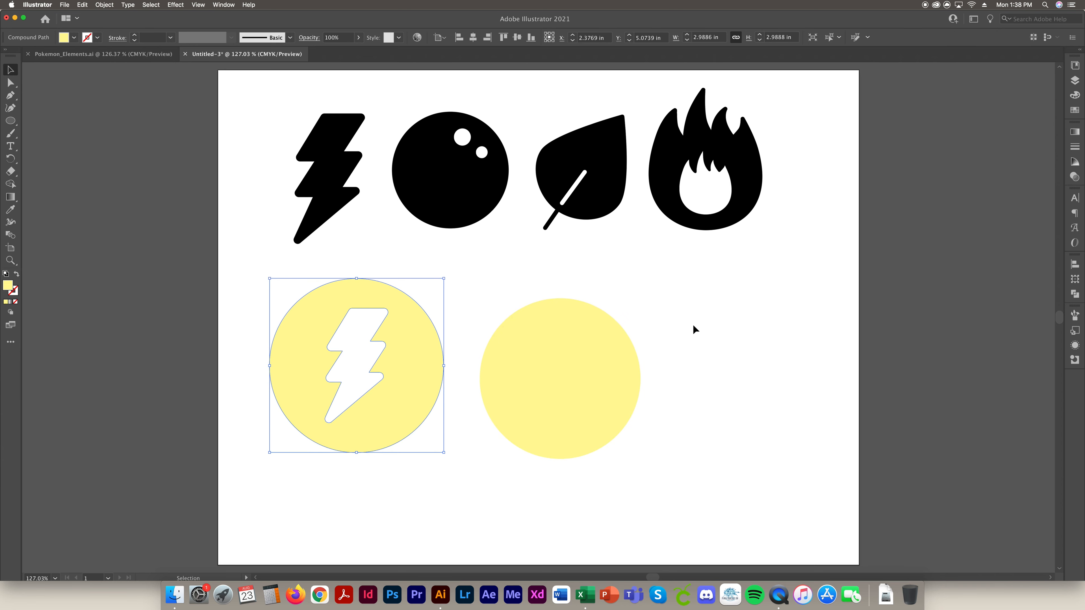
{"action": "mouse_move", "coordinate": [594, 342]}
{"action": "left_mouse_down"}
{"action": "mouse_move", "coordinate": [565, 324]}
{"action": "mouse_move", "coordinate": [584, 327]}
{"action": "left_mouse_up"}
Step: Show the bolt badge's transform values and set the reference point to its upper-left corner
{"action": "left_click", "coordinate": [341, 300]}
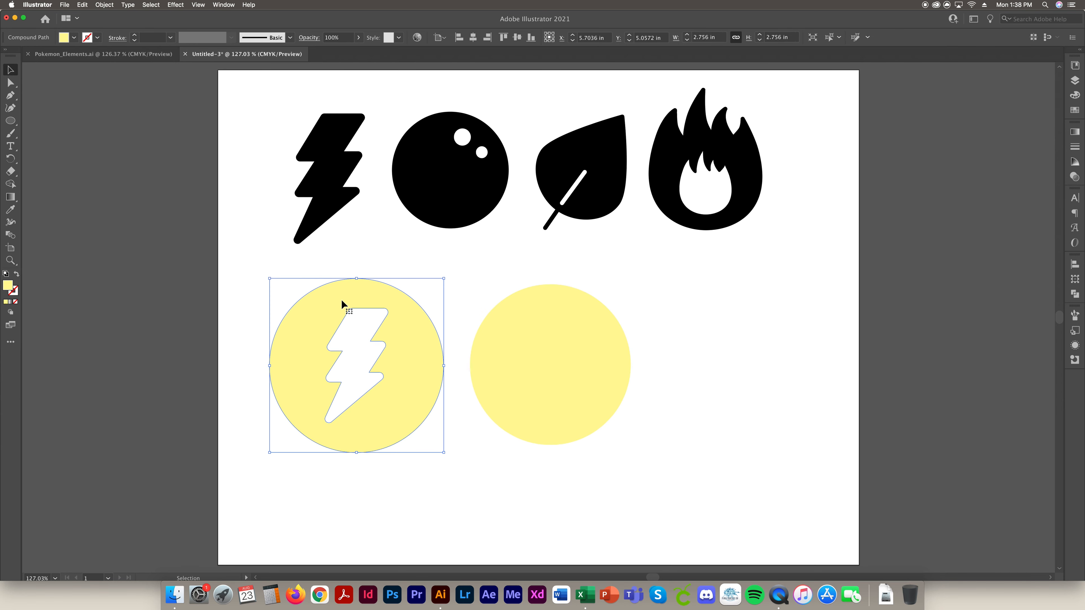
{"action": "left_click_drag", "start_coordinate": [755, 21], "coordinate": [735, 20]}
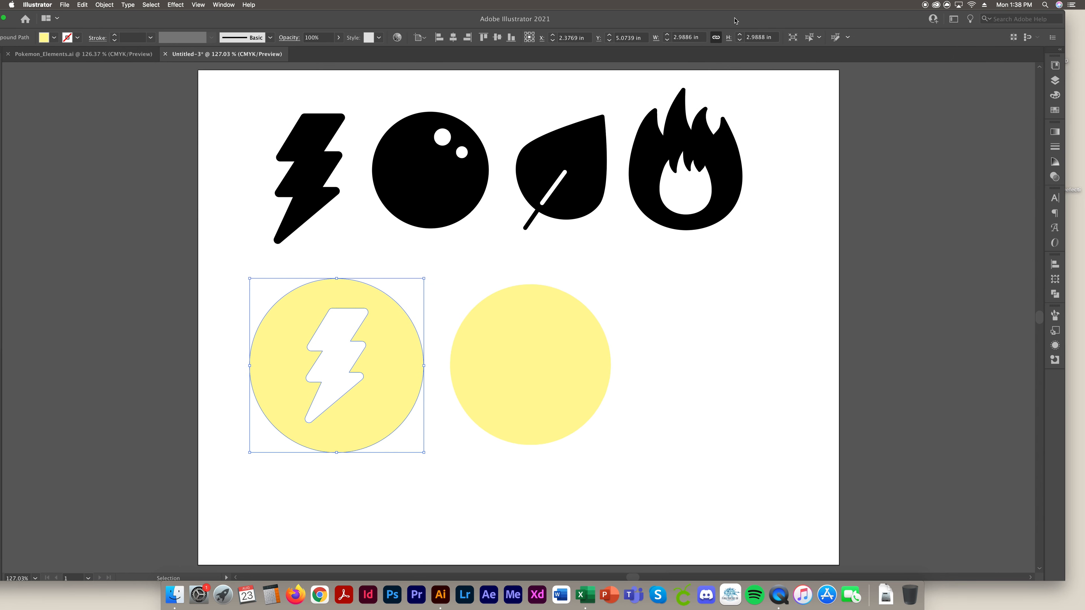
{"action": "left_click", "coordinate": [1056, 280]}
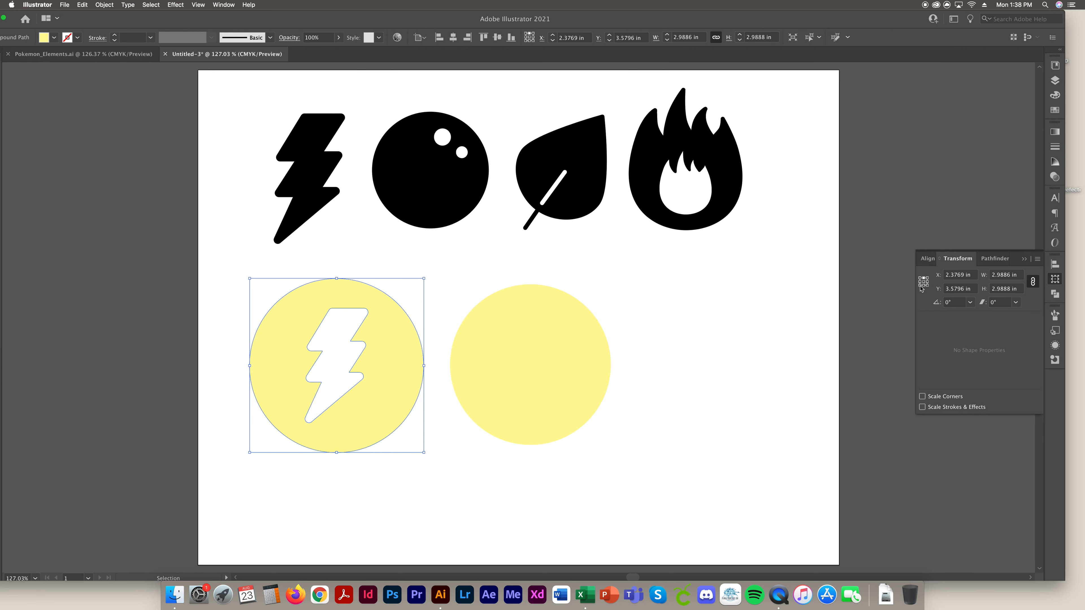
{"action": "left_click", "coordinate": [919, 281]}
{"action": "left_click", "coordinate": [970, 276]}
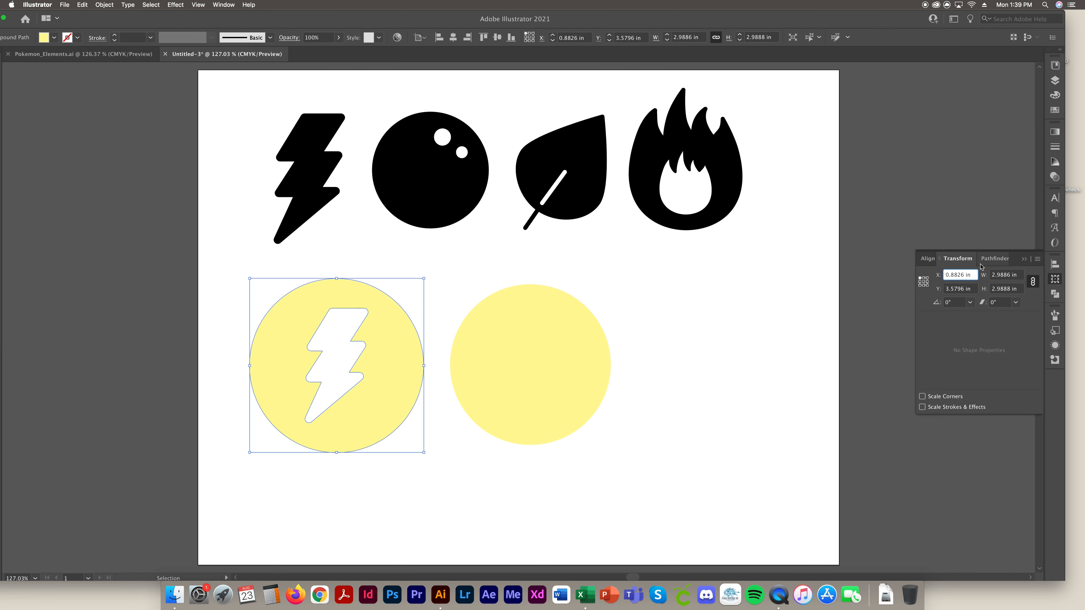
Step: Compare the width and height of the bolt badge with those of the second circle
{"action": "left_click", "coordinate": [505, 311]}
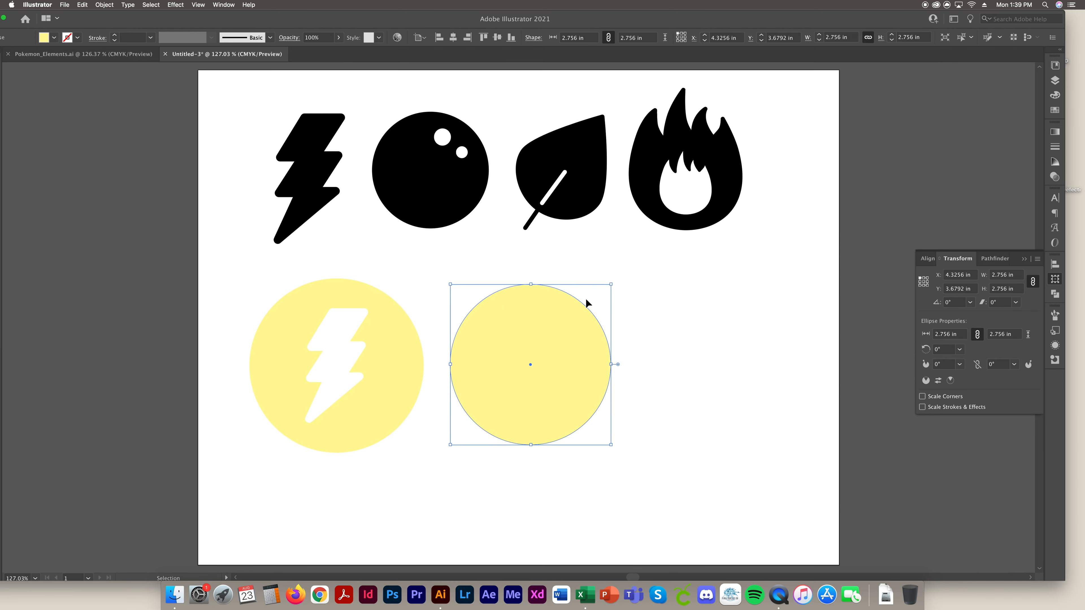
{"action": "left_click", "coordinate": [297, 315]}
{"action": "left_click", "coordinate": [434, 312]}
{"action": "left_click", "coordinate": [553, 314]}
{"action": "left_click", "coordinate": [355, 295]}
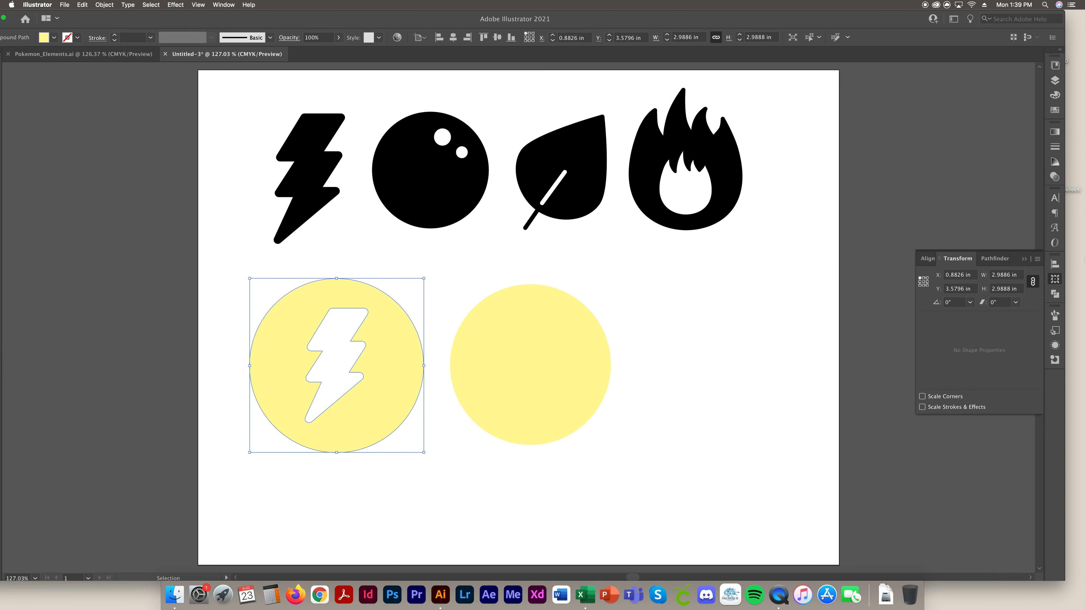
{"action": "left_click", "coordinate": [1020, 277]}
{"action": "left_click", "coordinate": [555, 332]}
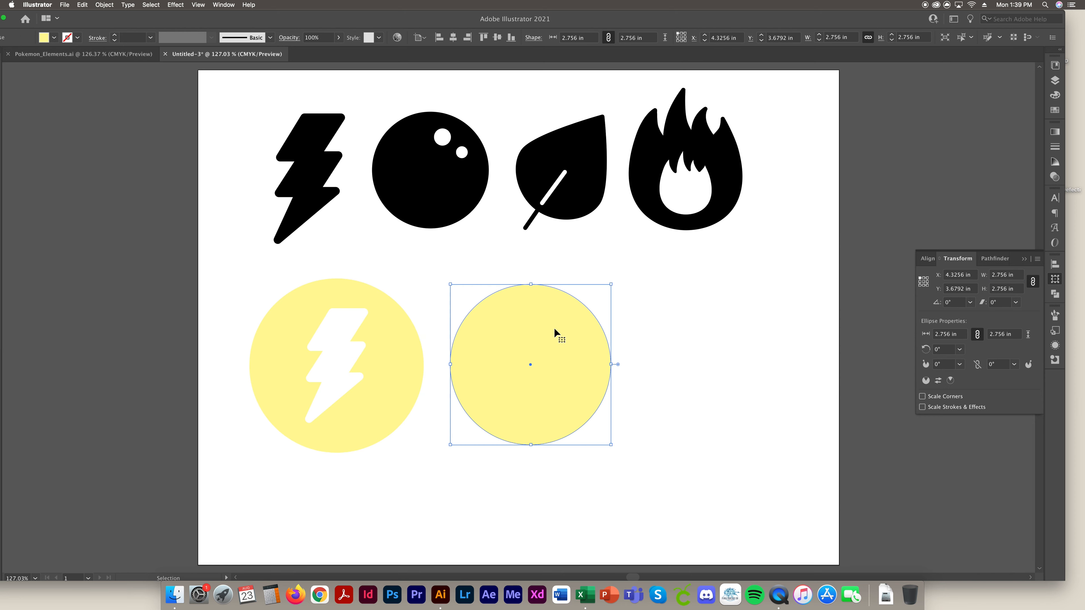
Step: Copy the bolt badge's width and apply it to the second circle, making it 2.9886 in wide and high
{"action": "left_click", "coordinate": [351, 298]}
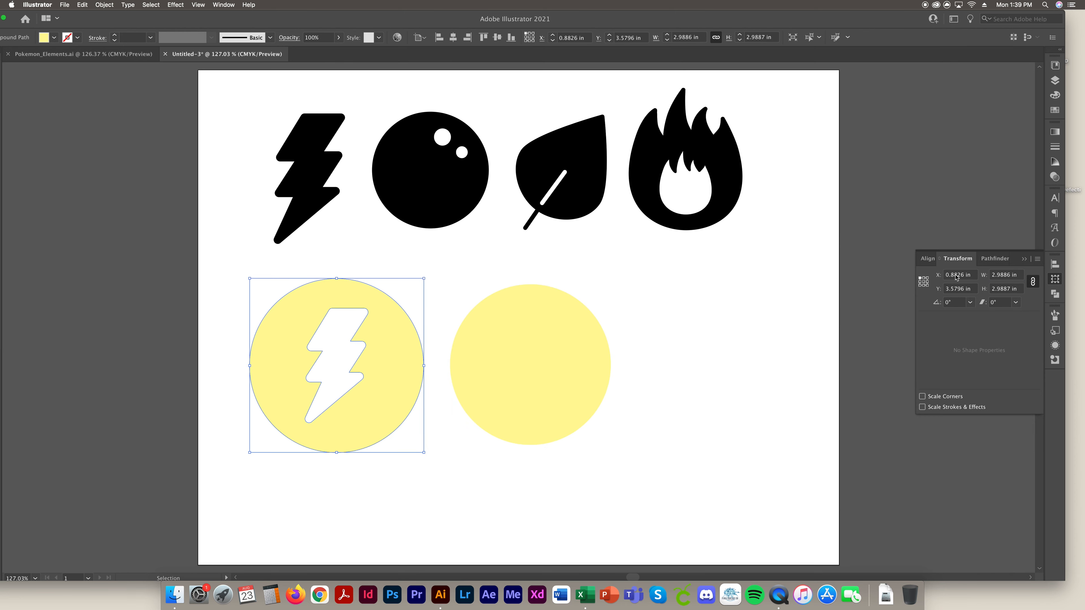
{"action": "left_click", "coordinate": [1022, 275]}
{"action": "key", "text": "super+c"}
{"action": "left_click", "coordinate": [542, 361]}
{"action": "left_click", "coordinate": [1011, 275]}
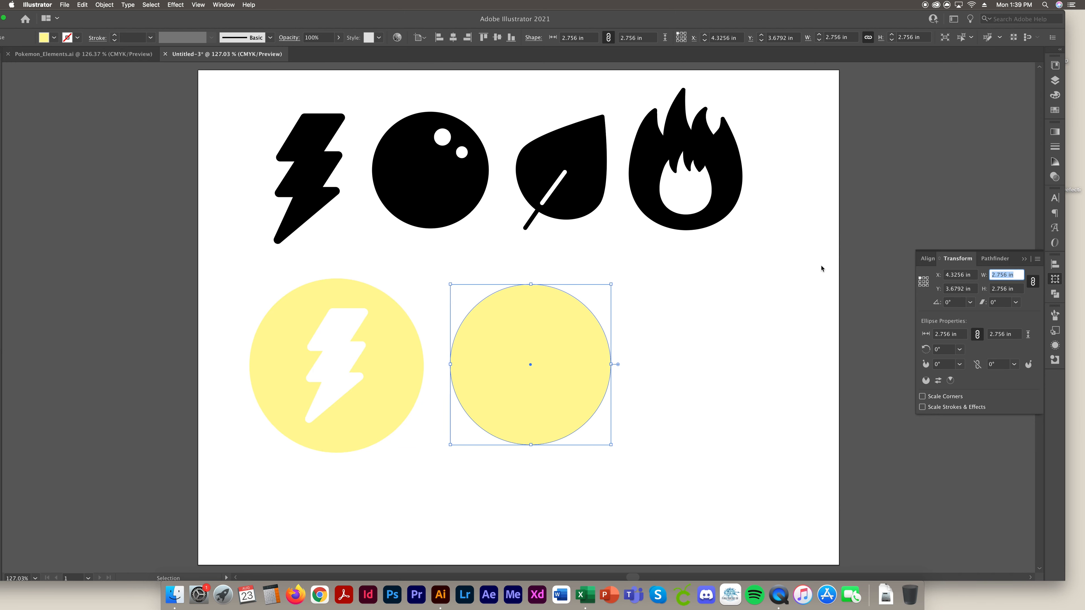
{"action": "left_click", "coordinate": [440, 484]}
{"action": "left_click", "coordinate": [504, 426]}
{"action": "left_click", "coordinate": [1012, 275]}
{"action": "key", "text": "super+v"}
{"action": "left_click", "coordinate": [1034, 283]}
{"action": "key", "text": "Return"}
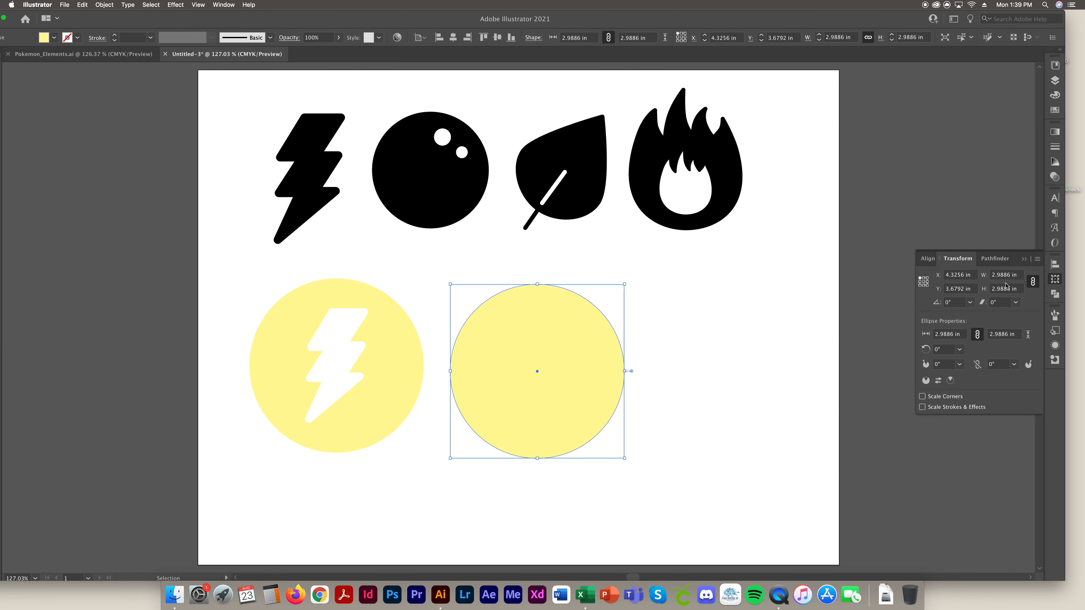
Step: Try setting only the second circle's width to 3 in with proportions unlinked, undo it and relink the proportions
{"action": "left_click", "coordinate": [1033, 282]}
{"action": "left_click", "coordinate": [1017, 277]}
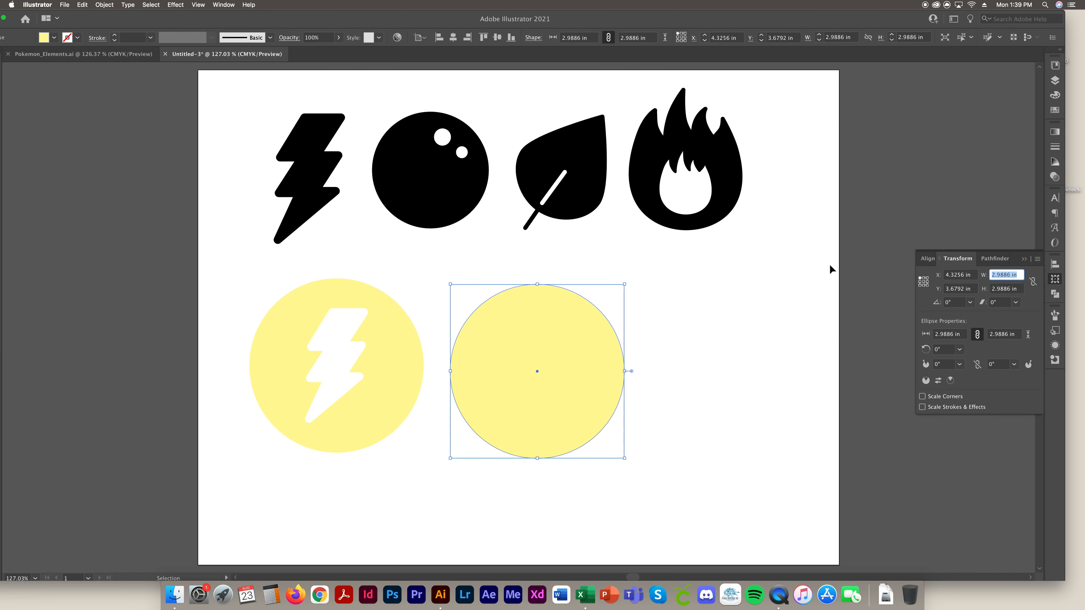
{"action": "type", "text": "3"}
{"action": "key", "text": "Return"}
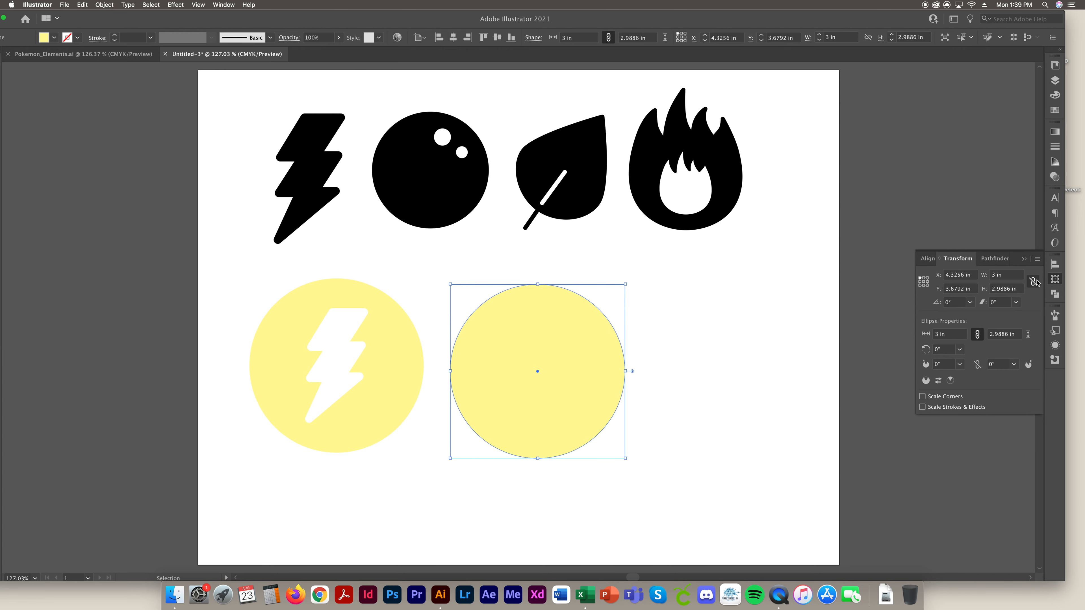
{"action": "left_click", "coordinate": [1007, 276]}
{"action": "key", "text": "super+z"}
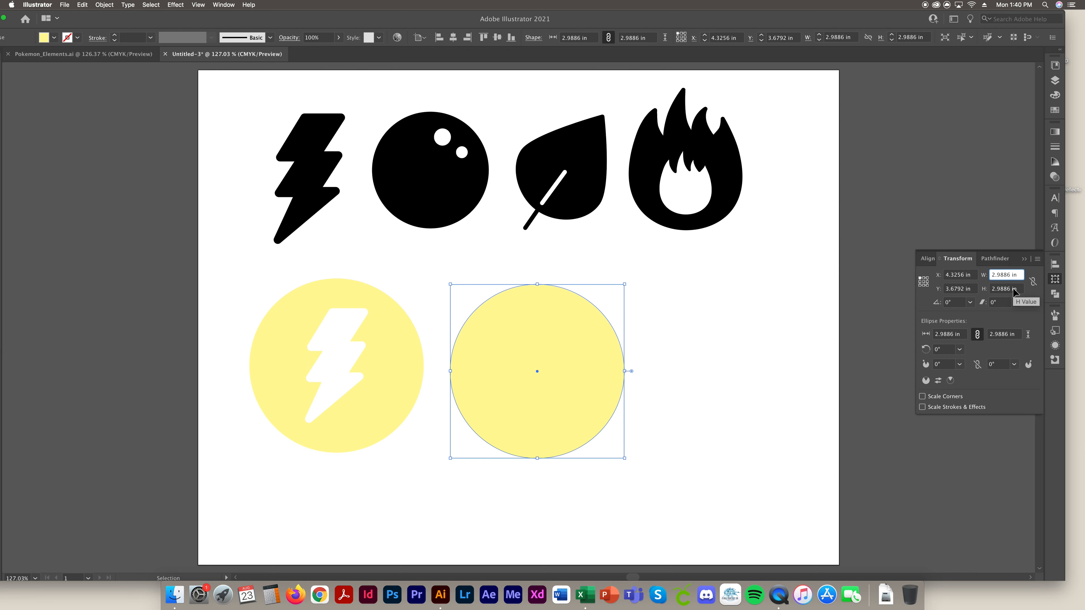
{"action": "left_click", "coordinate": [1032, 282]}
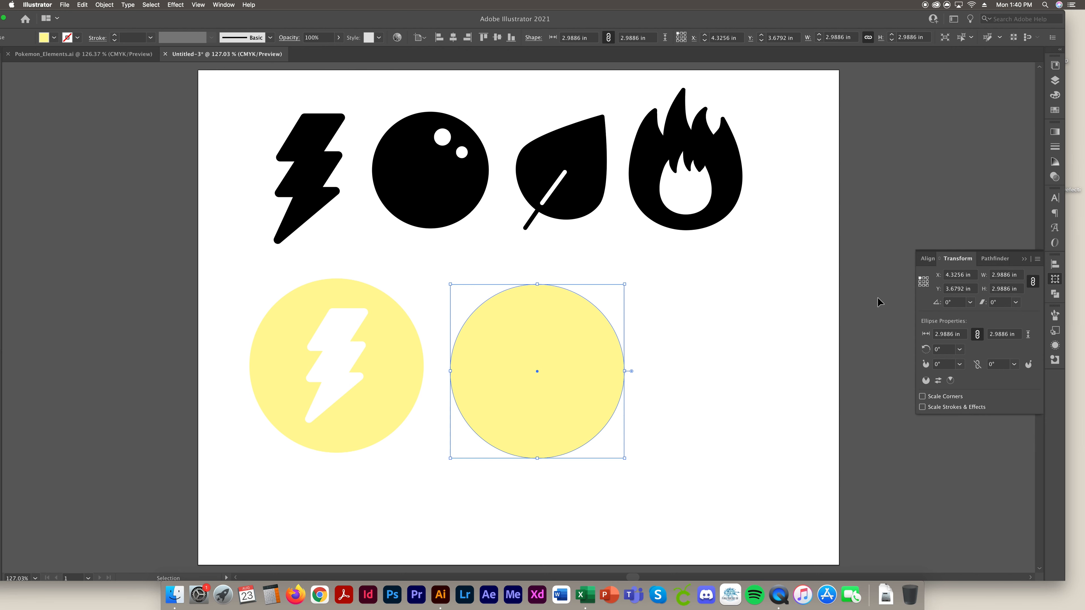
Step: Align the upper edges of the bolt badge and the second circle
{"action": "left_click_drag", "start_coordinate": [362, 259], "coordinate": [543, 304]}
{"action": "left_click", "coordinate": [1051, 262]}
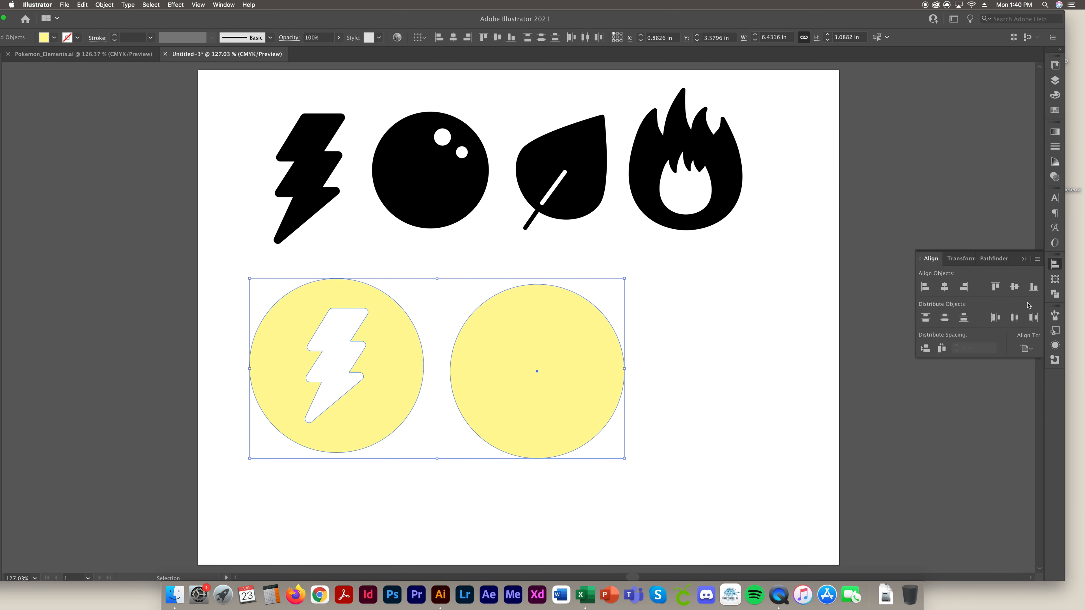
{"action": "left_click", "coordinate": [995, 287]}
{"action": "left_click", "coordinate": [726, 311]}
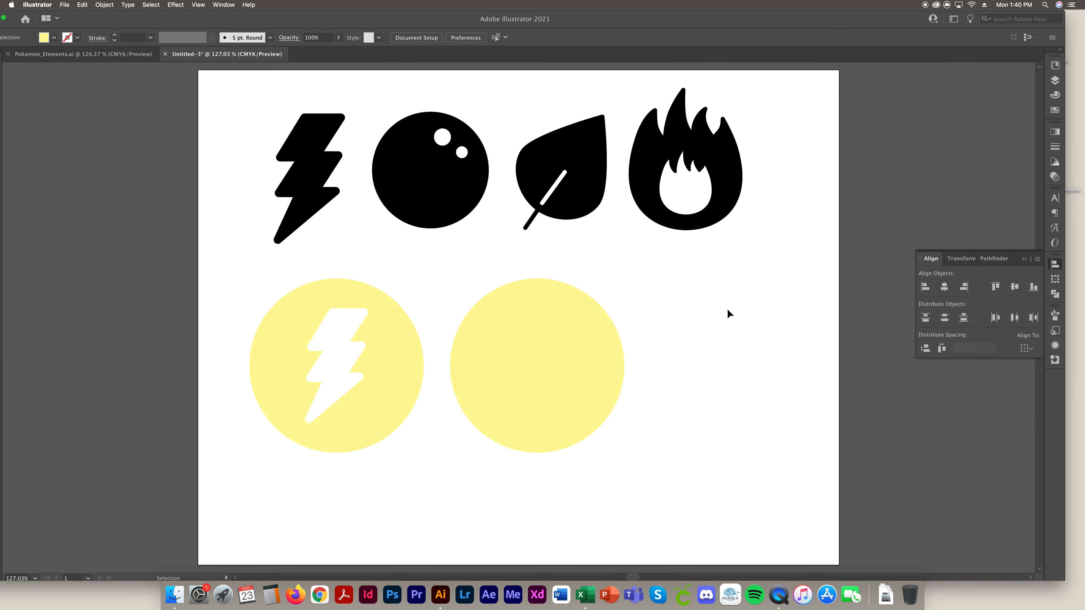
Step: Fill the second circle with light blue by setting yellow to 0% and raising only cyan
{"action": "left_click", "coordinate": [563, 417]}
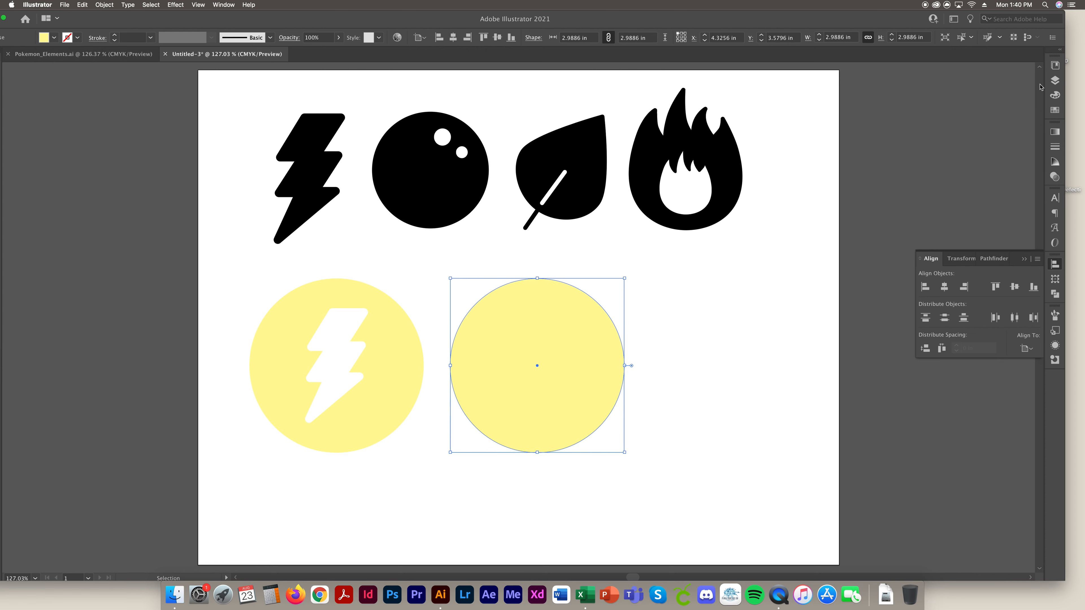
{"action": "left_click", "coordinate": [1055, 111]}
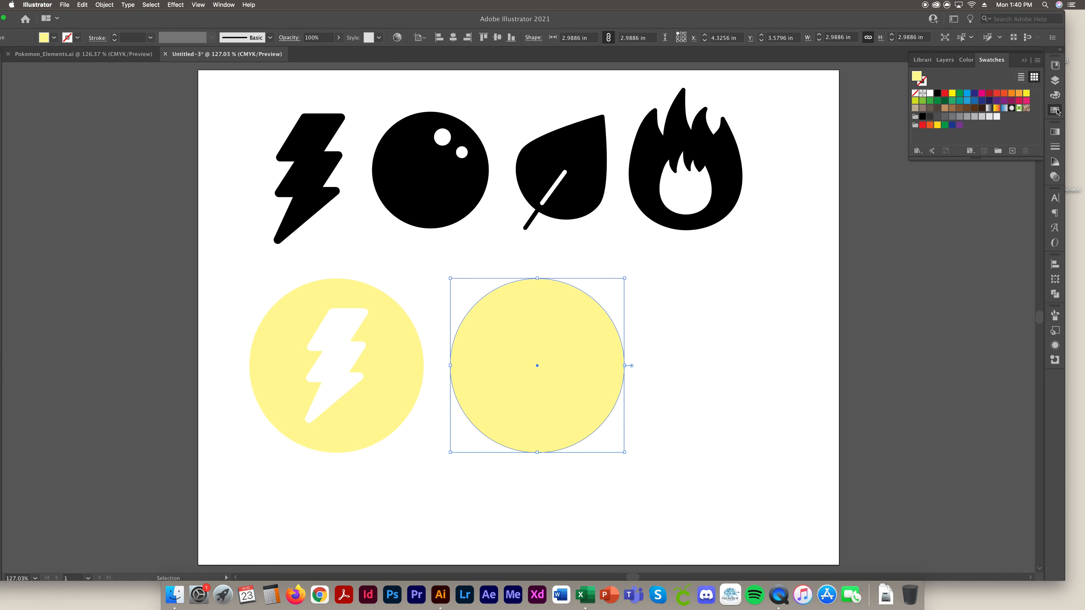
{"action": "left_click", "coordinate": [1055, 95]}
{"action": "left_click_drag", "start_coordinate": [977, 109], "coordinate": [945, 106]}
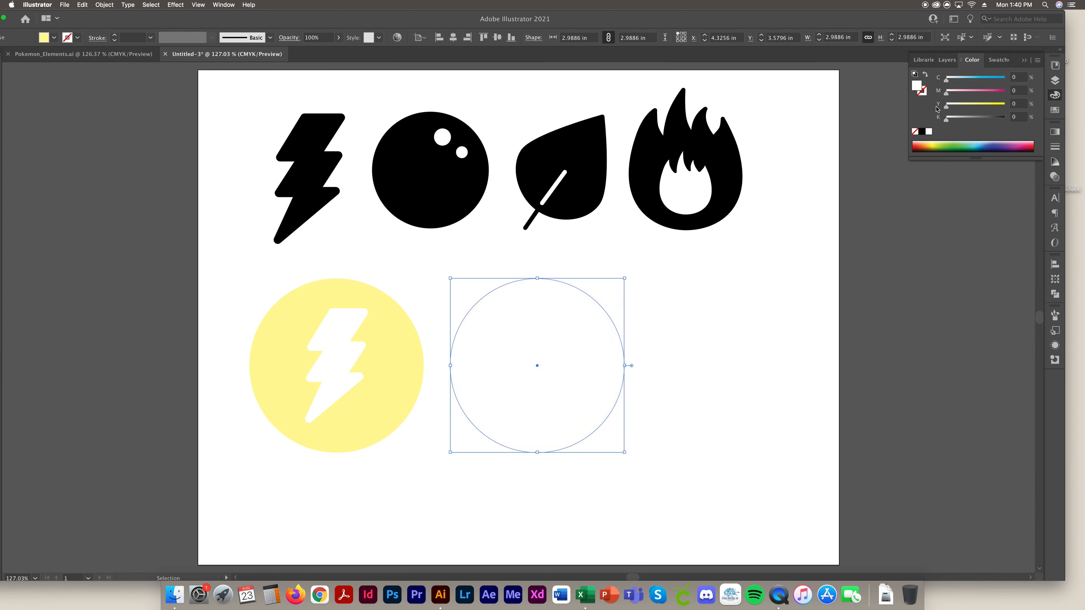
{"action": "left_click_drag", "start_coordinate": [947, 81], "coordinate": [982, 79]}
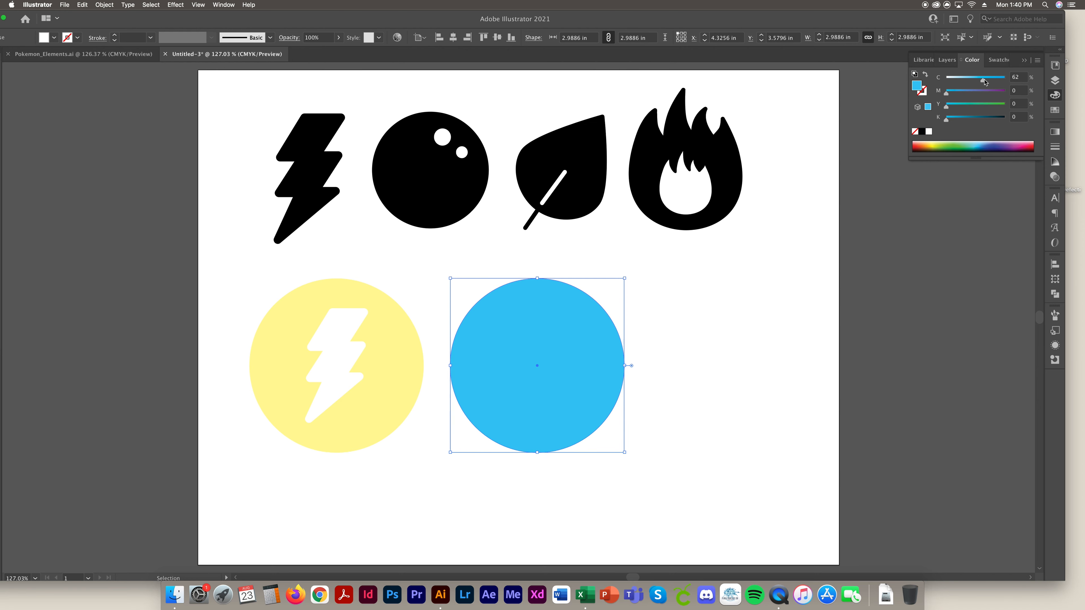
{"action": "key", "text": "Return"}
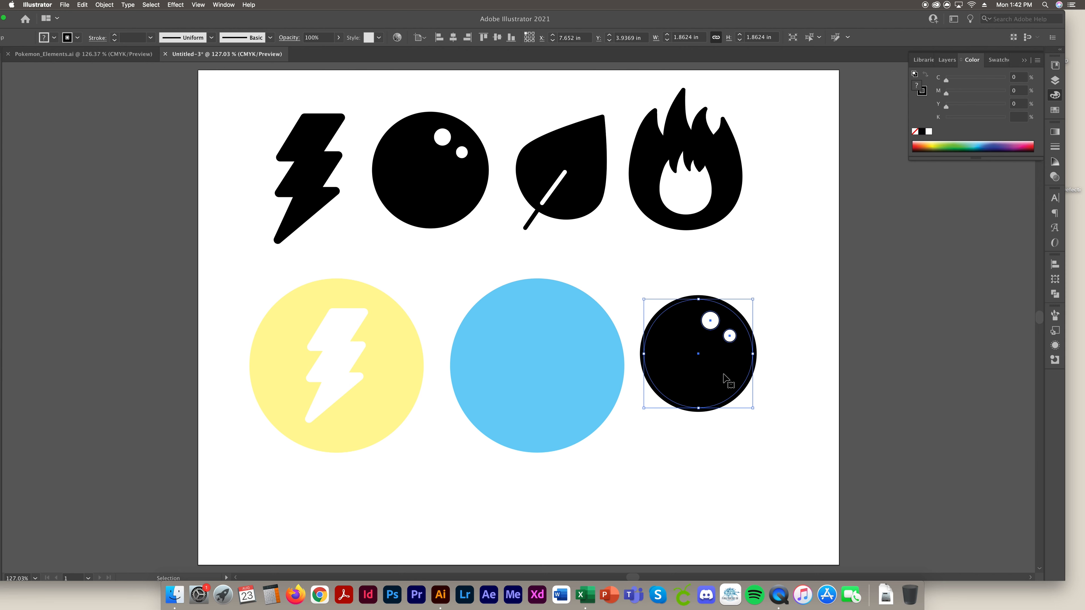
Step: Ungroup the bubble icon copy beside the blue circle
{"action": "left_click", "coordinate": [376, 176]}
{"action": "left_click", "coordinate": [734, 370]}
{"action": "right_click", "coordinate": [679, 373]}
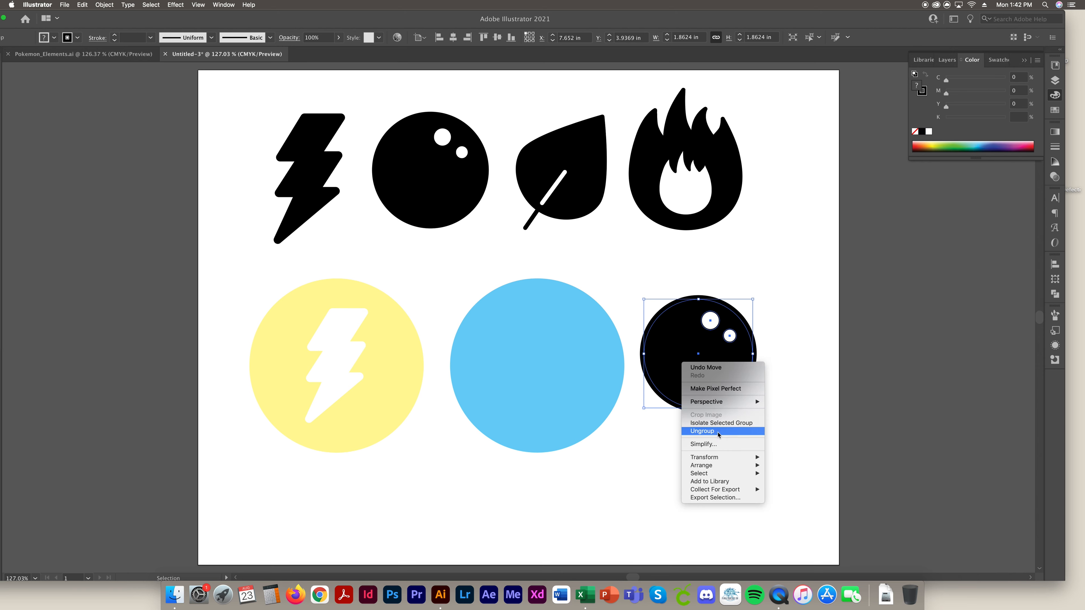
{"action": "left_click", "coordinate": [714, 429]}
{"action": "left_click", "coordinate": [821, 367]}
Step: Expand the appearance of the copied bubble's large circle and its two highlights
{"action": "left_click", "coordinate": [728, 388]}
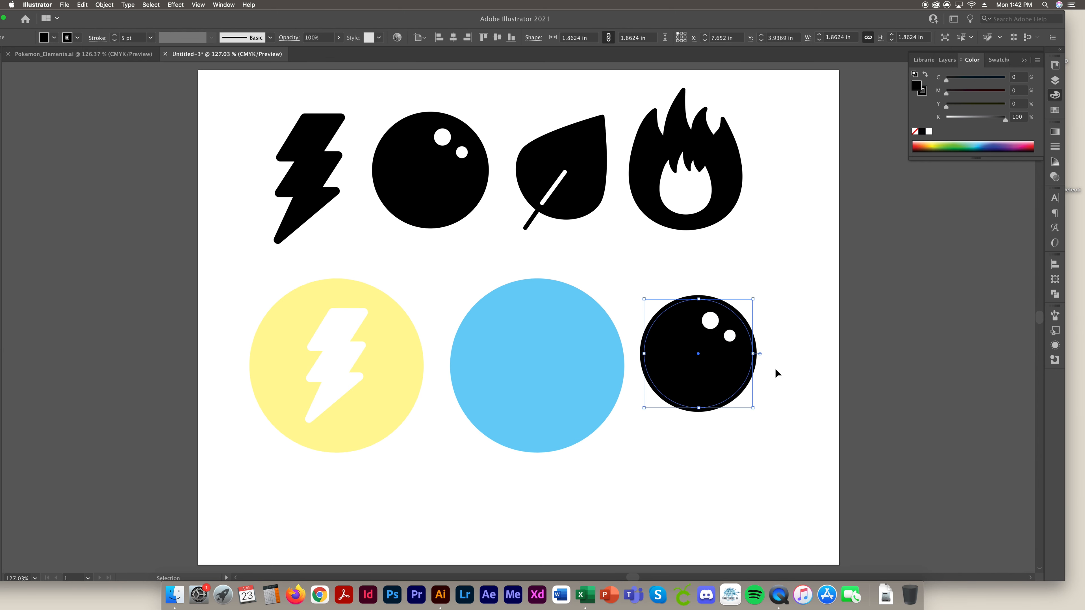
{"action": "left_click", "coordinate": [713, 325], "text": "shift"}
{"action": "left_click", "coordinate": [730, 336], "text": "shift"}
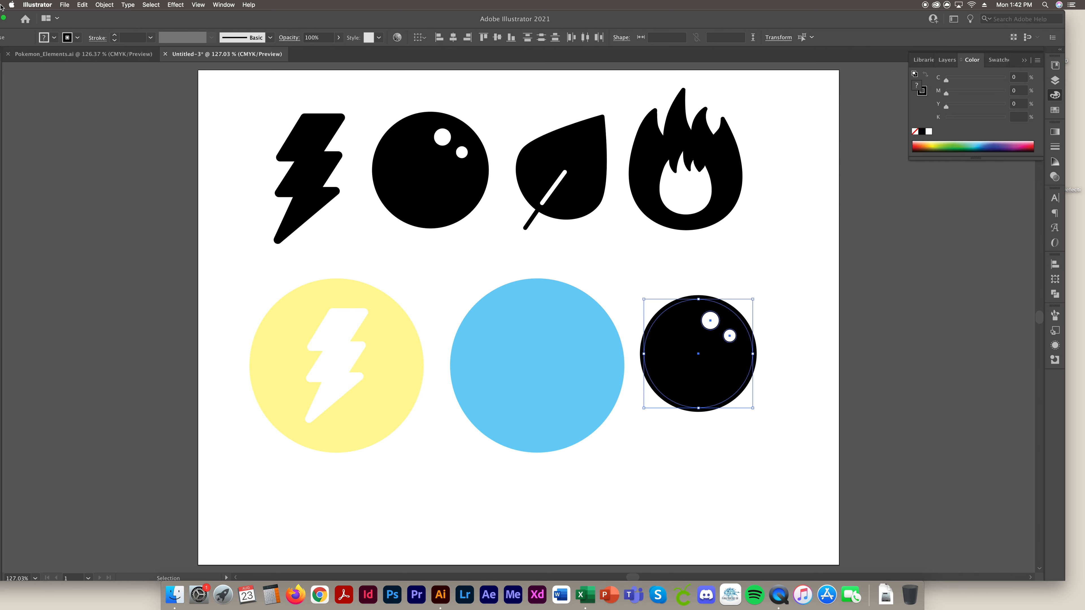
{"action": "left_click", "coordinate": [116, 4]}
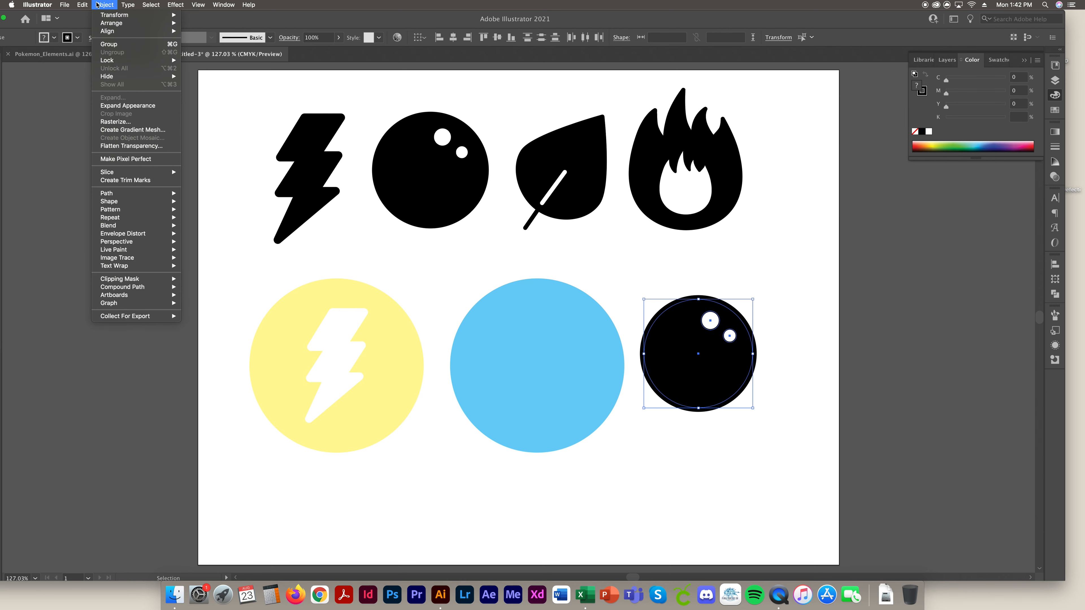
{"action": "left_click", "coordinate": [118, 105]}
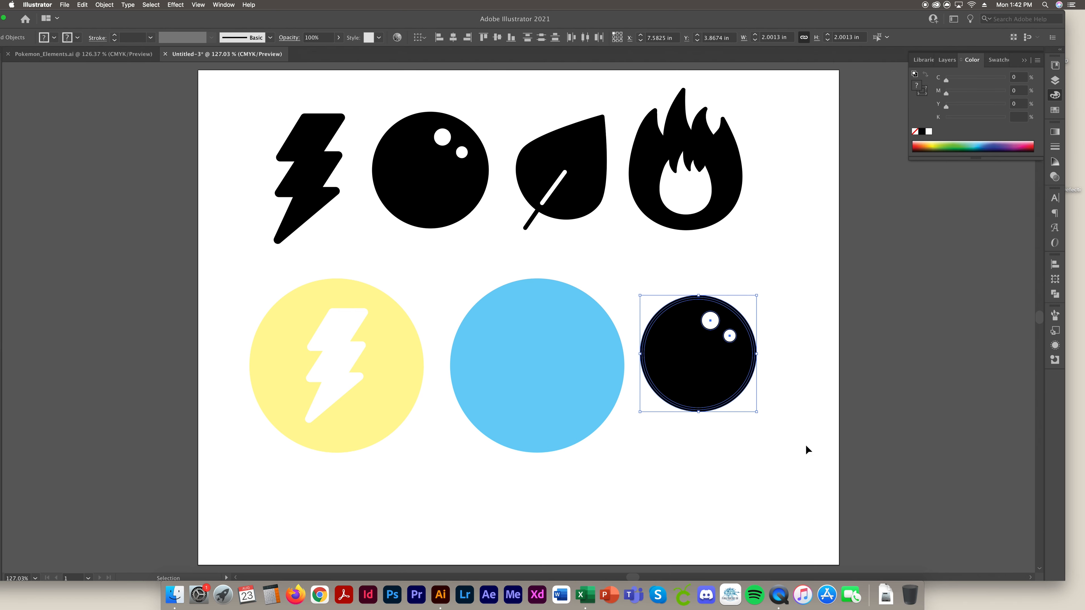
Step: Merge the expanded outline and fill of the bubble's large circle into one shape with Shape Builder
{"action": "left_click", "coordinate": [741, 487]}
{"action": "left_click", "coordinate": [708, 387]}
{"action": "left_click_drag", "start_coordinate": [136, 28], "coordinate": [169, 28]}
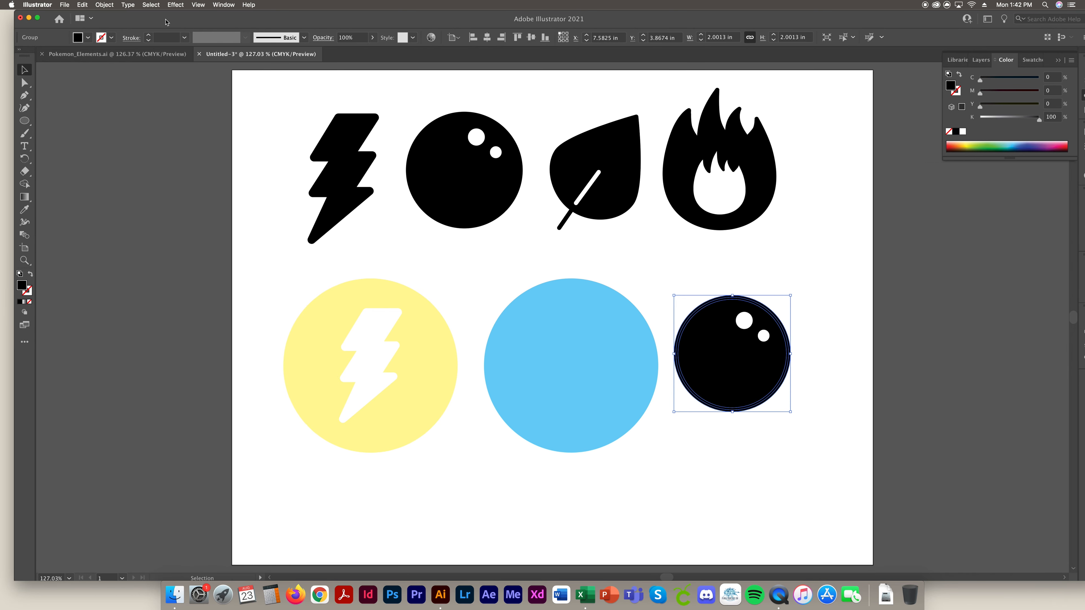
{"action": "left_click", "coordinate": [38, 19]}
{"action": "left_click", "coordinate": [13, 185]}
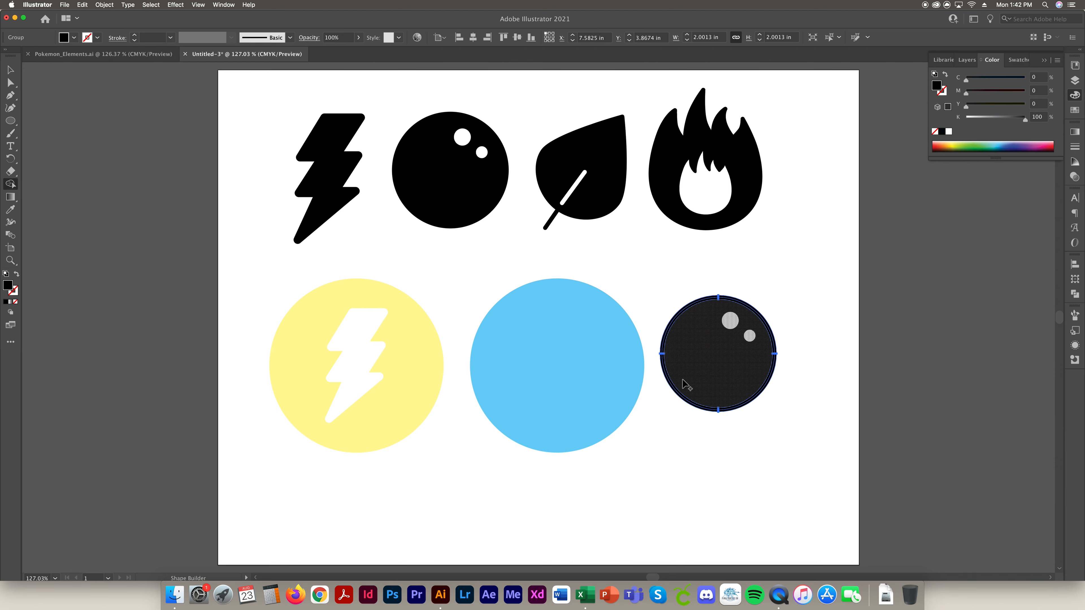
{"action": "left_click", "coordinate": [674, 390]}
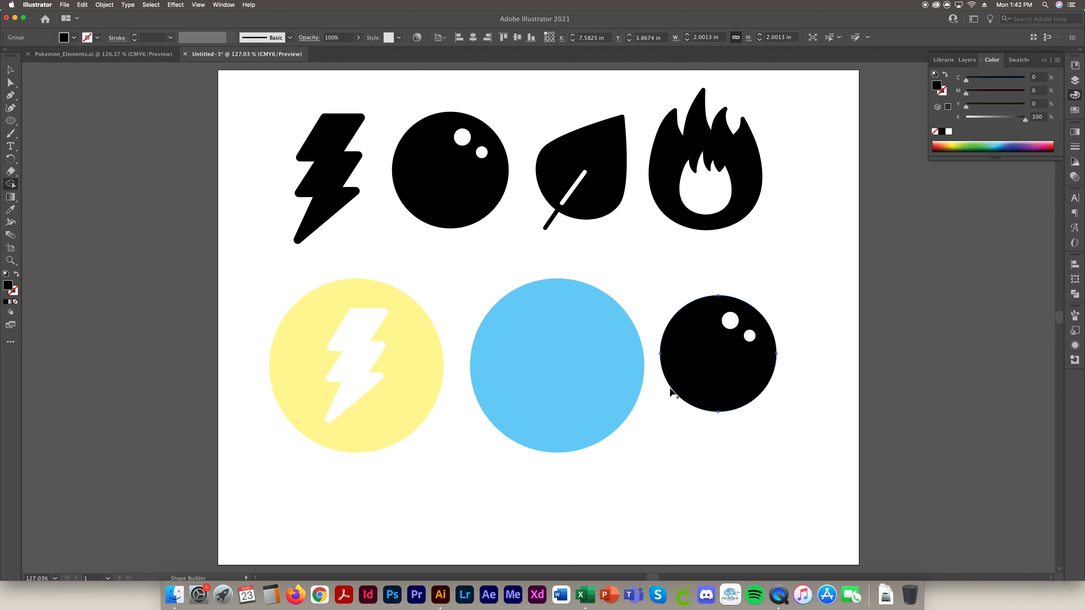
{"action": "left_click", "coordinate": [10, 70]}
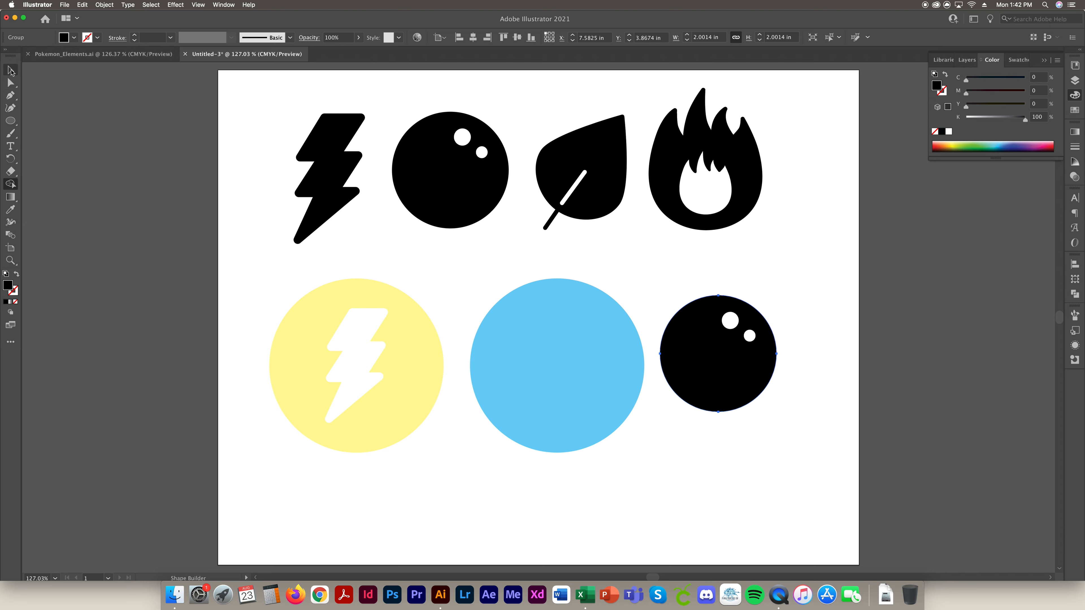
Step: Expand the fill and stroke of the copied bubble's two white highlights
{"action": "left_click", "coordinate": [787, 271]}
{"action": "left_click", "coordinate": [737, 326]}
{"action": "left_click", "coordinate": [749, 335], "text": "shift"}
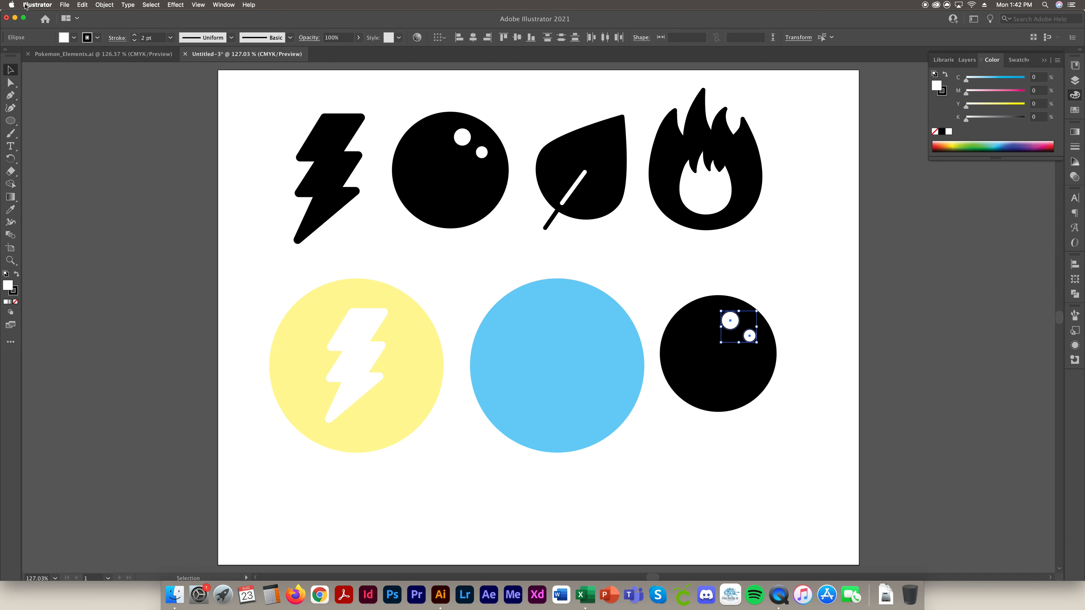
{"action": "left_click", "coordinate": [104, 4]}
{"action": "left_click", "coordinate": [113, 98]}
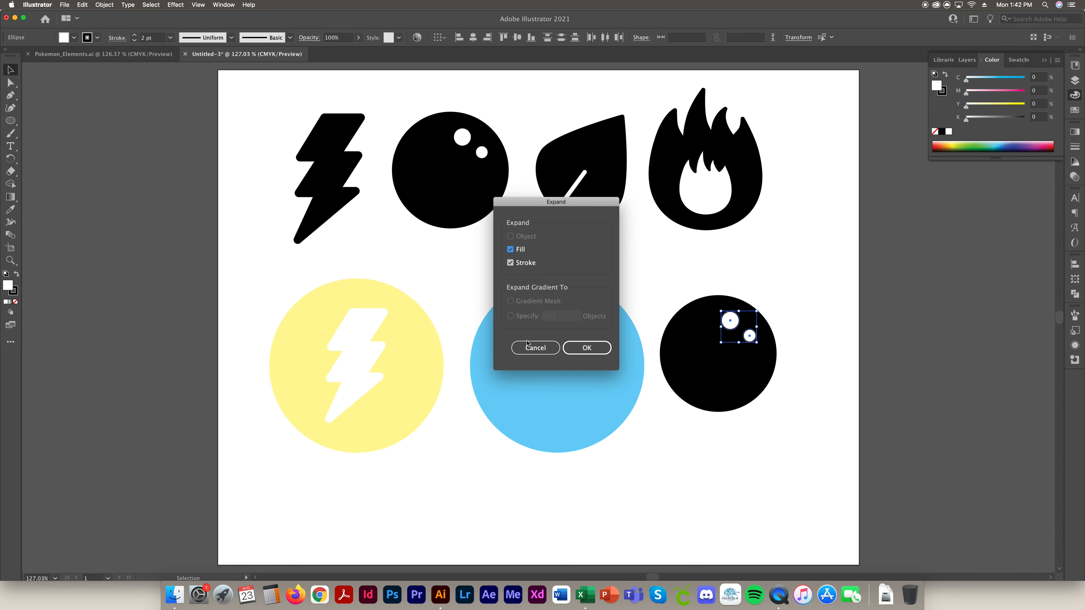
{"action": "left_click", "coordinate": [586, 348]}
{"action": "left_click", "coordinate": [818, 294]}
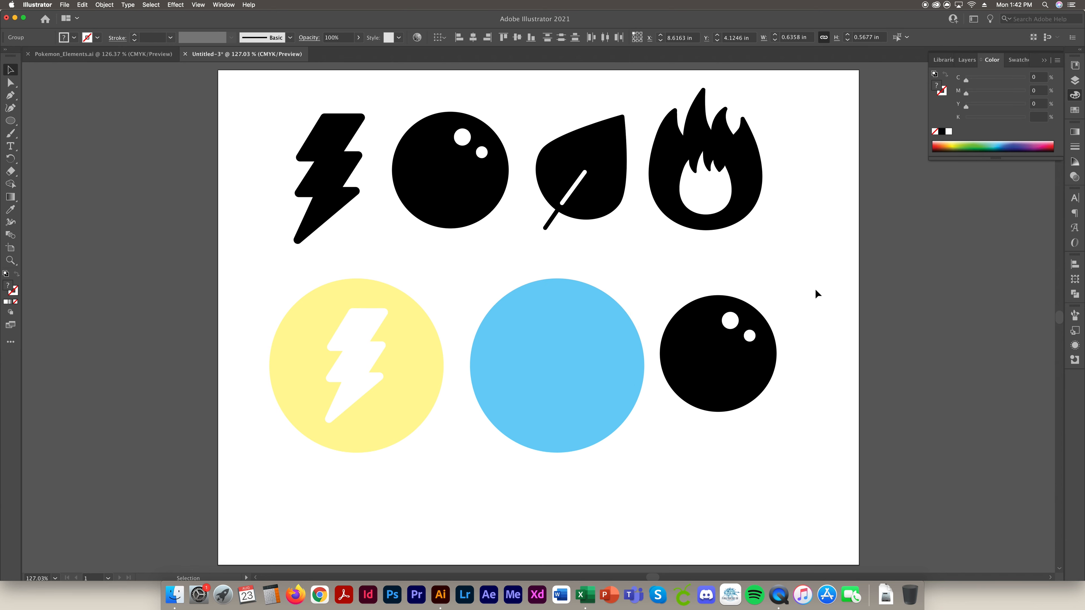
Step: Merge each highlight's expanded outline and fill into a single shape with Shape Builder
{"action": "left_click", "coordinate": [730, 321]}
{"action": "key", "text": "shift+m"}
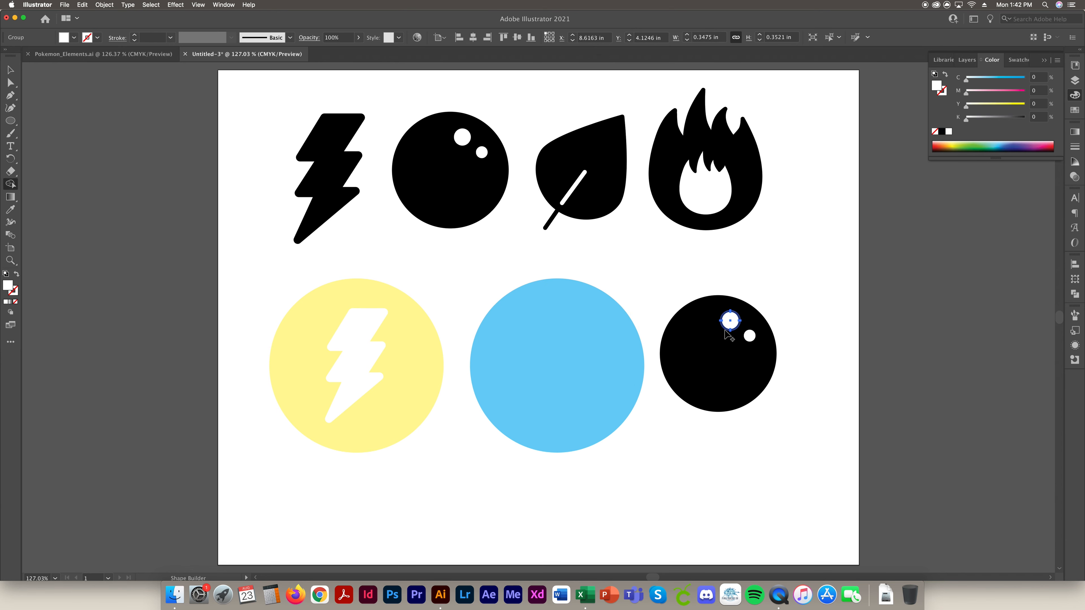
{"action": "key", "text": "v"}
{"action": "left_click", "coordinate": [749, 335]}
{"action": "key", "text": "shift+m"}
{"action": "left_click", "coordinate": [748, 337]}
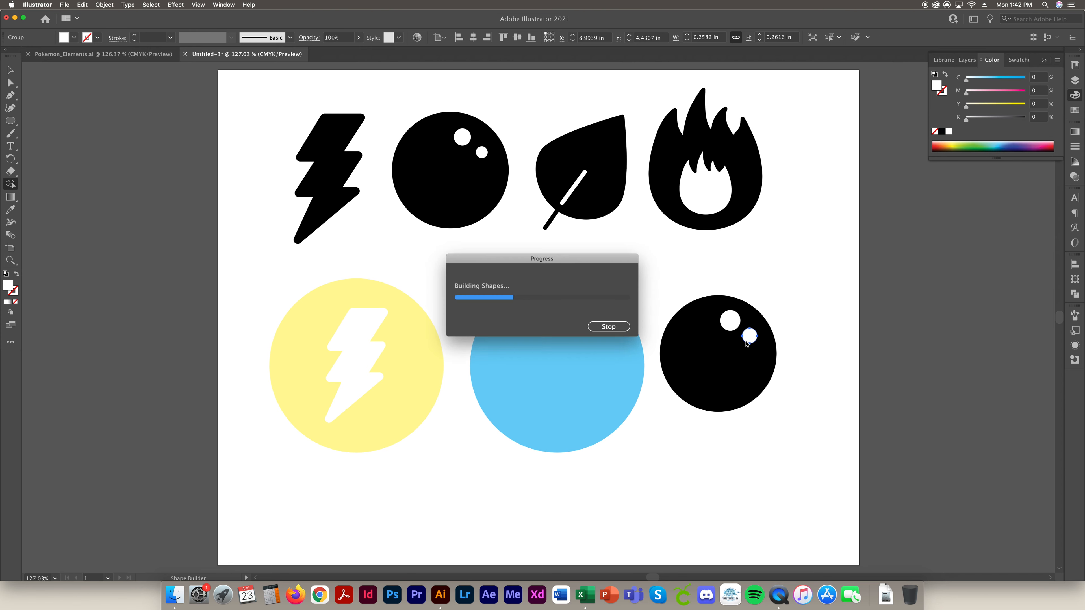
{"action": "left_click", "coordinate": [10, 69]}
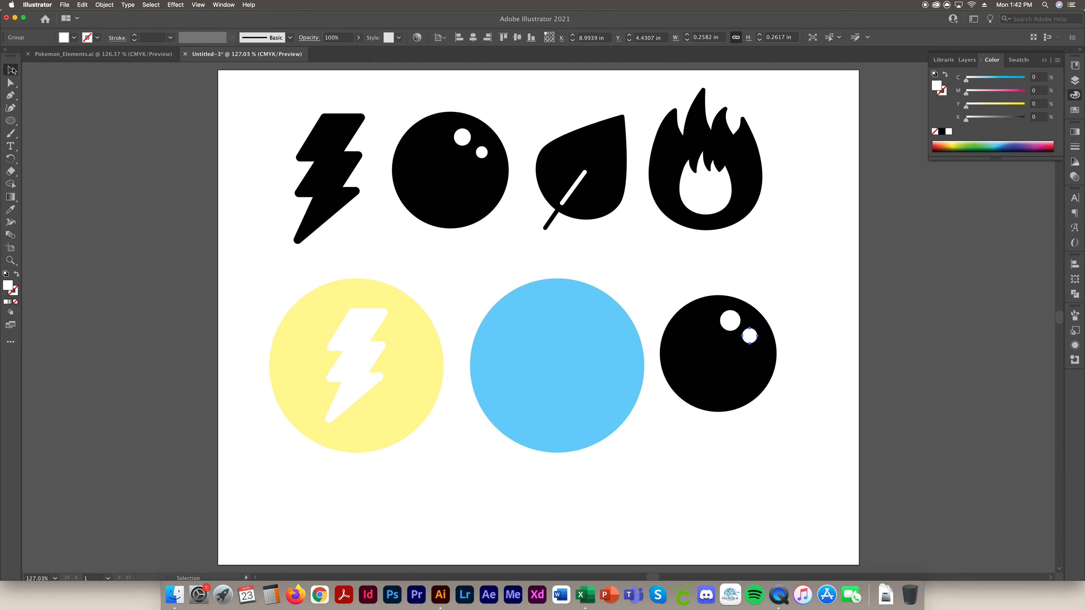
Step: Cut both highlights out of the black bubble with Shape Builder so they become holes
{"action": "left_click_drag", "start_coordinate": [808, 371], "coordinate": [728, 304]}
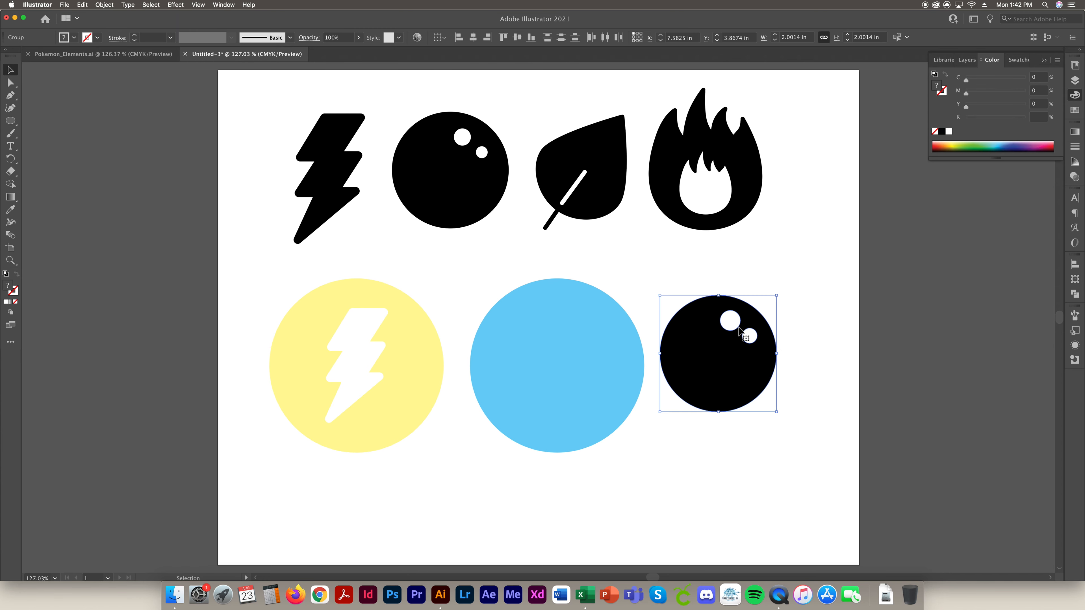
{"action": "left_click", "coordinate": [10, 184]}
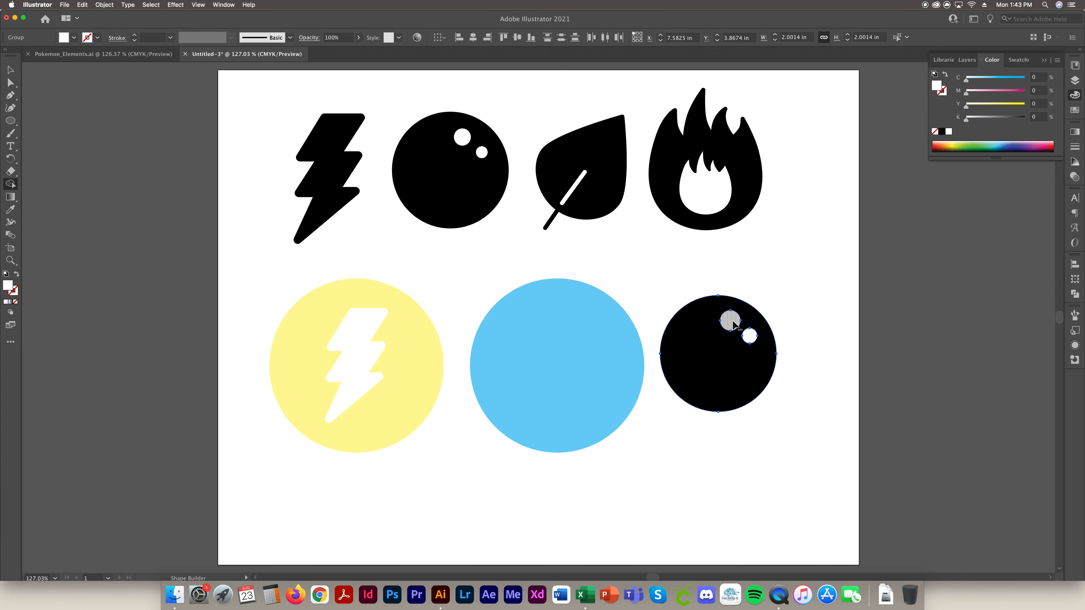
{"action": "left_click", "coordinate": [729, 321], "text": "alt"}
{"action": "left_click", "coordinate": [10, 69]}
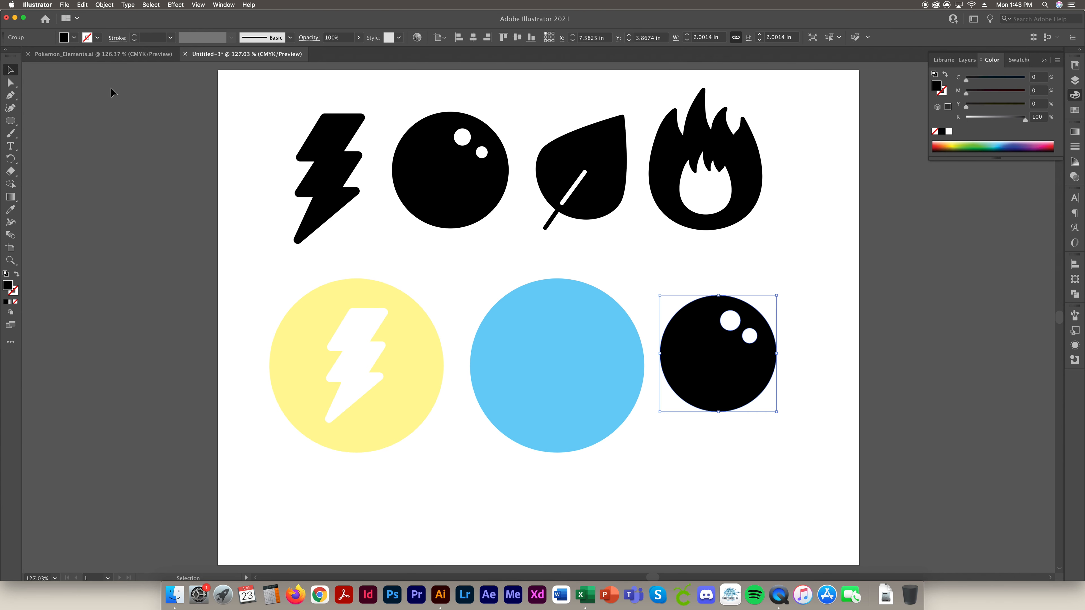
{"action": "left_click", "coordinate": [850, 388]}
Step: Move the cut-out bubble onto the blue circle and scale it down
{"action": "left_click_drag", "start_coordinate": [724, 397], "coordinate": [668, 406]}
{"action": "left_click_drag", "start_coordinate": [567, 398], "coordinate": [525, 399]}
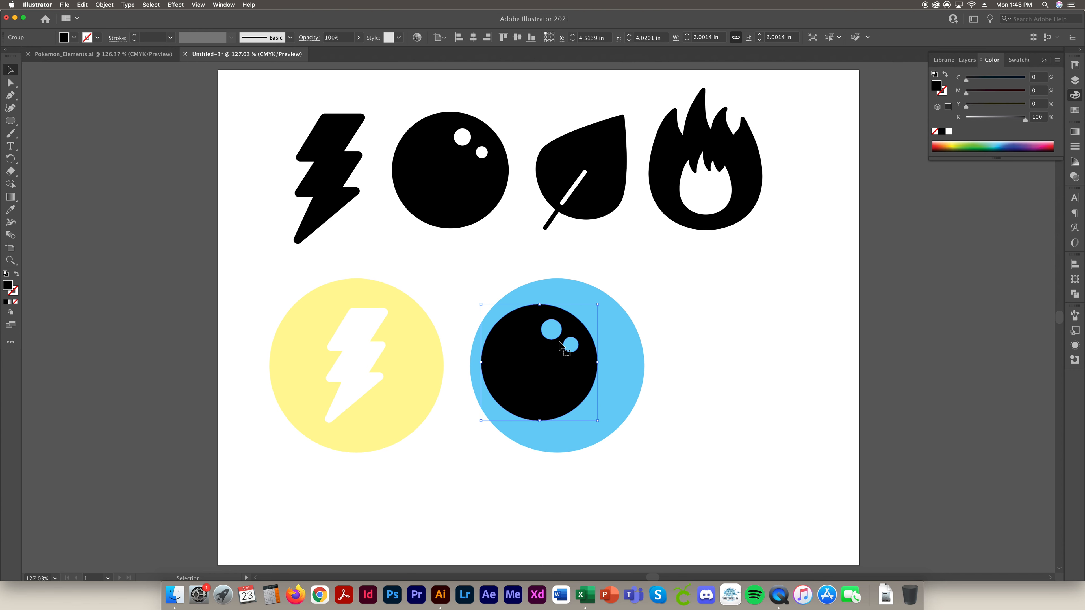
{"action": "left_click_drag", "start_coordinate": [539, 420], "coordinate": [542, 387]}
Step: Duplicate the bubble, shrink the copy to about 0.76 in across, and arrange it above the larger bubble on the blue circle
{"action": "key", "text": "super+c"}
{"action": "key", "text": "super+v"}
{"action": "mouse_move", "coordinate": [547, 329]}
{"action": "left_mouse_down"}
{"action": "mouse_move", "coordinate": [589, 339]}
{"action": "mouse_move", "coordinate": [567, 333]}
{"action": "left_mouse_up"}
{"action": "left_click", "coordinate": [539, 406]}
{"action": "left_click_drag", "start_coordinate": [528, 413], "coordinate": [532, 421]}
Step: Duplicate the small bubble, enlarge the copy slightly and place it to the right of the large bubble
{"action": "left_click", "coordinate": [576, 336]}
{"action": "key", "text": "super+c"}
{"action": "key", "text": "super+v"}
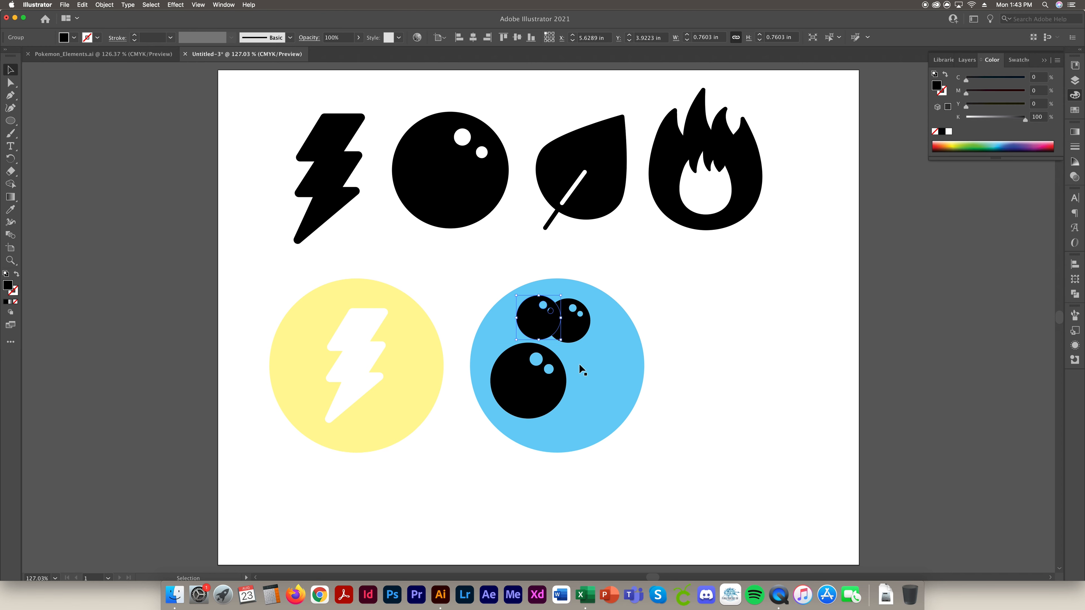
{"action": "left_click_drag", "start_coordinate": [545, 326], "coordinate": [593, 357]}
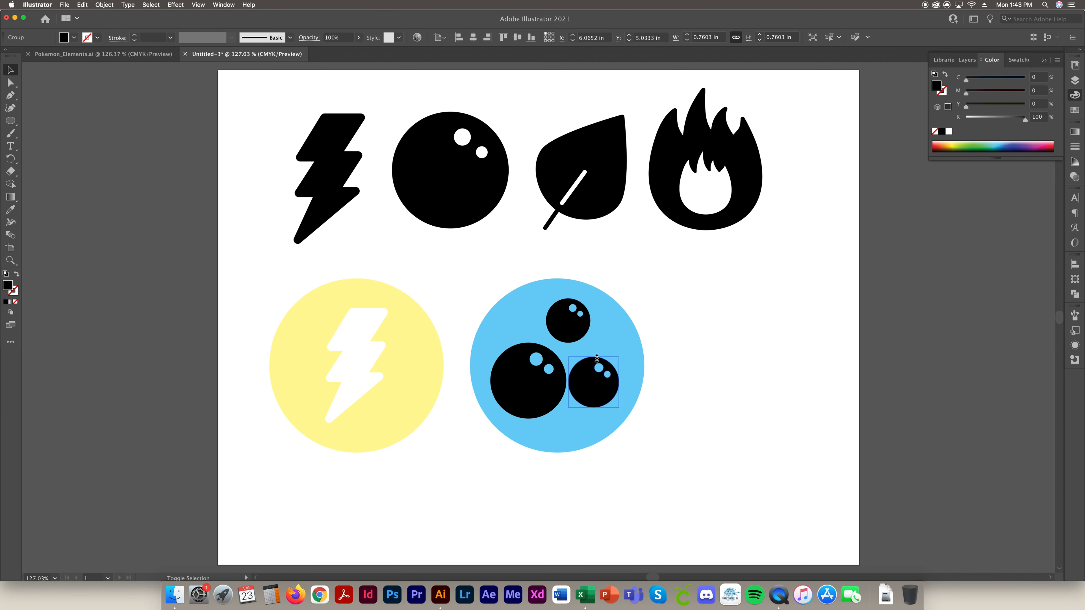
{"action": "left_click_drag", "start_coordinate": [583, 404], "coordinate": [586, 390]}
Step: Select all three bubbles, centre them by eye on the blue circle and fill them with white
{"action": "left_click", "coordinate": [547, 398]}
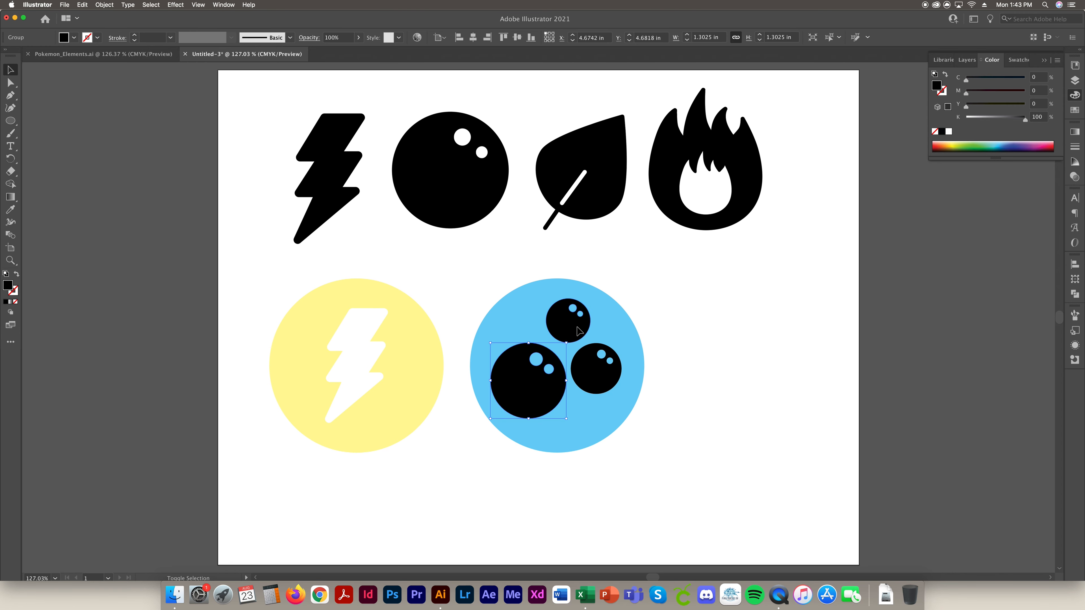
{"action": "left_click", "coordinate": [579, 328], "text": "shift"}
{"action": "left_click", "coordinate": [588, 367], "text": "shift"}
{"action": "left_click", "coordinate": [603, 375], "text": "shift"}
{"action": "left_click", "coordinate": [607, 381], "text": "shift"}
{"action": "left_click_drag", "start_coordinate": [608, 382], "coordinate": [610, 386]}
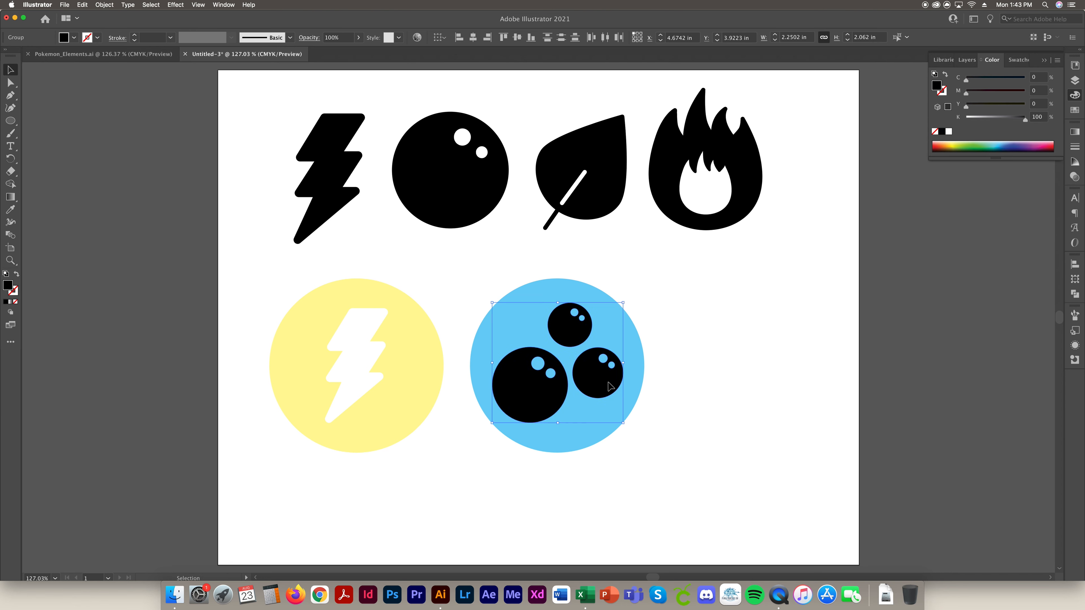
{"action": "left_click", "coordinate": [948, 131]}
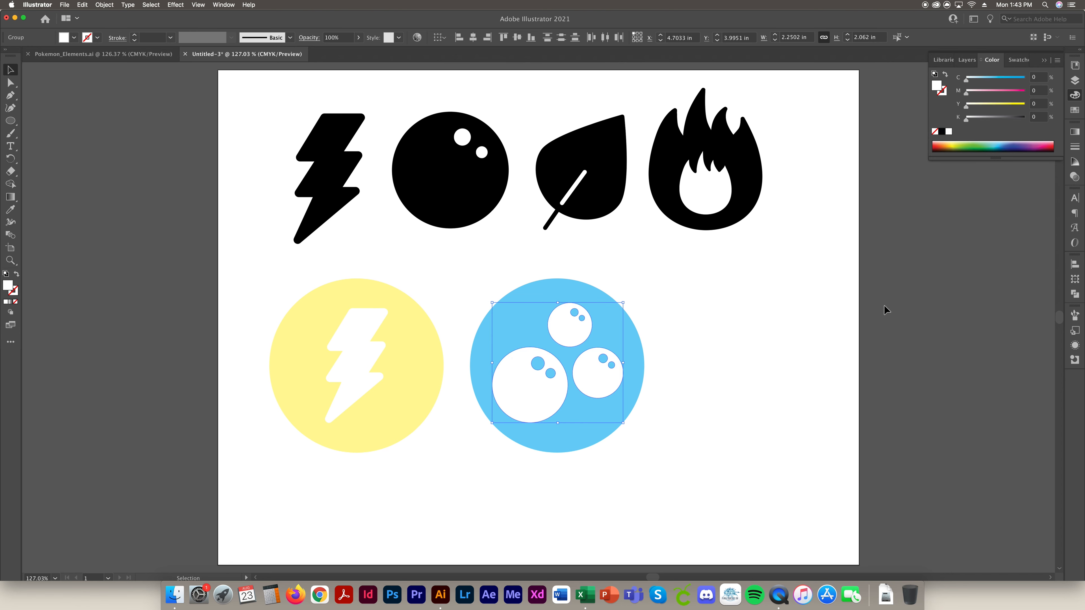
Step: Deselect the bubbles and select the black leaf's stem line to examine which parts of the icon are still strokes
{"action": "left_click", "coordinate": [748, 439]}
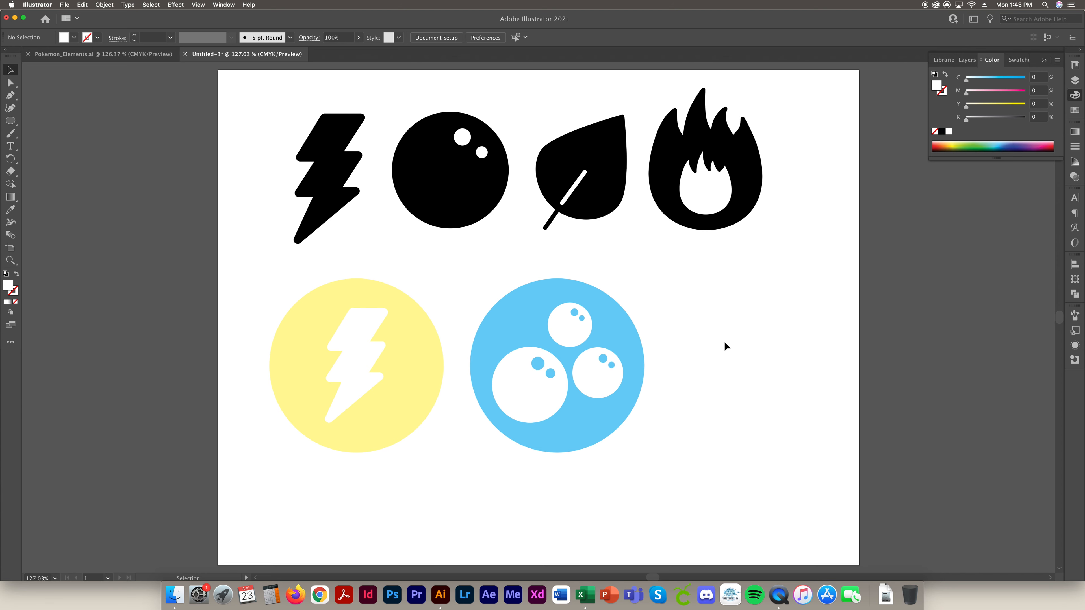
{"action": "left_click", "coordinate": [552, 222]}
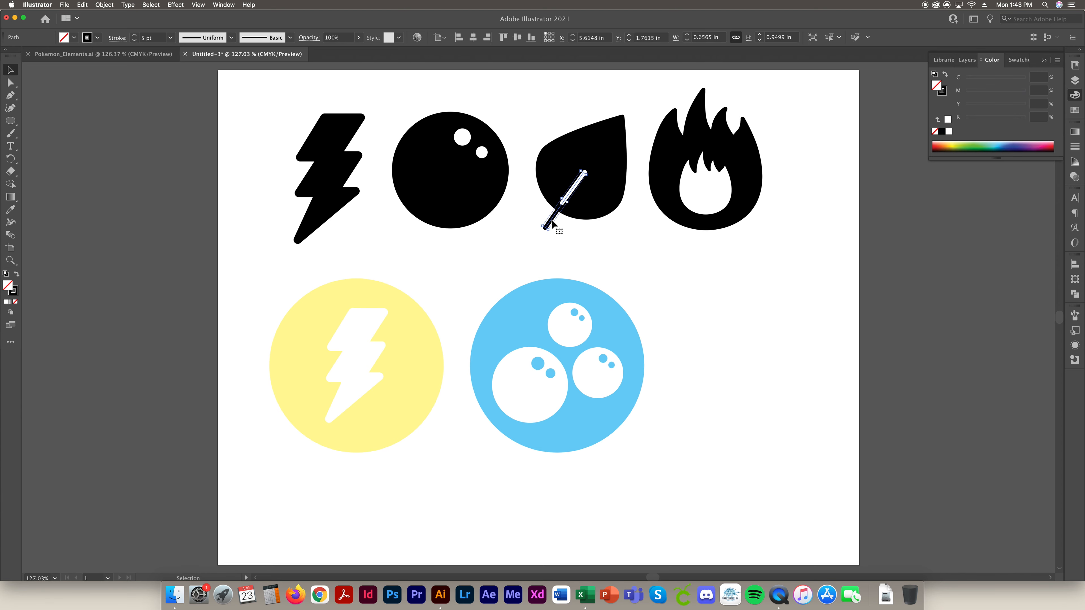
{"action": "left_click", "coordinate": [625, 268]}
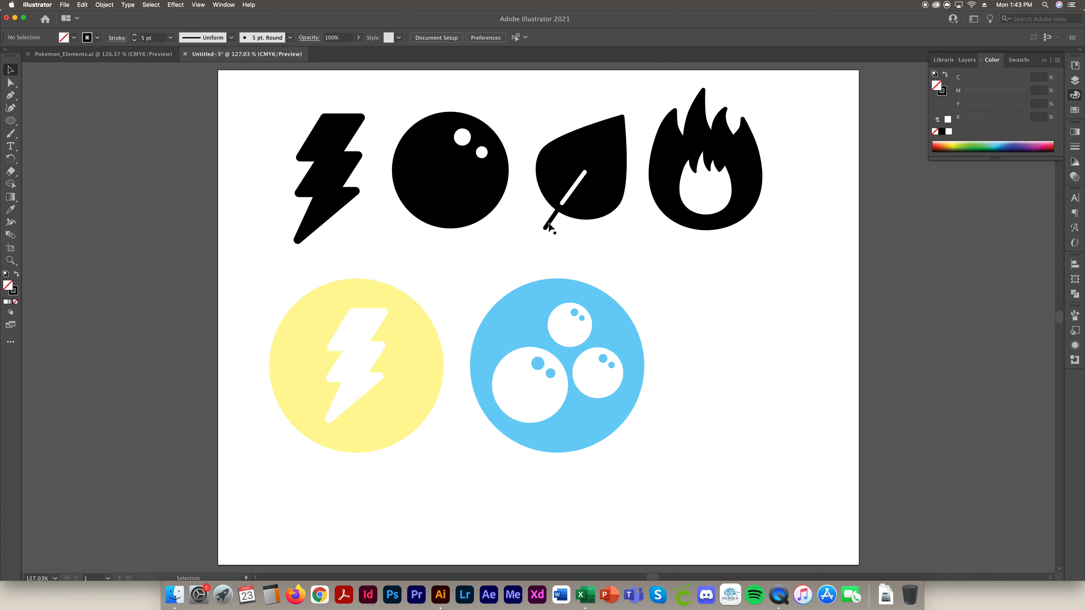
{"action": "left_click", "coordinate": [570, 194]}
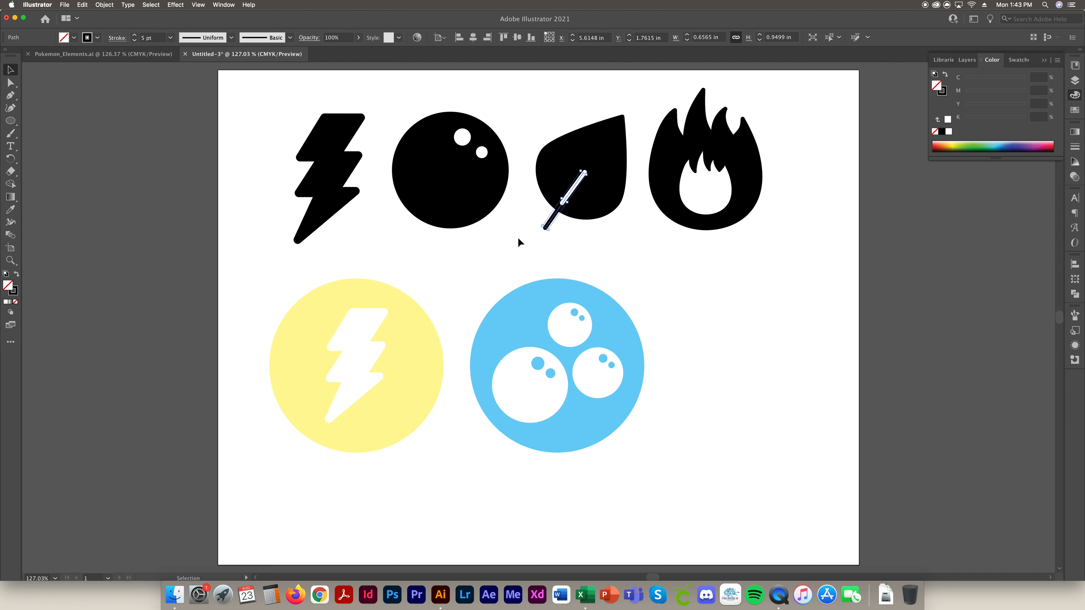
{"action": "left_click", "coordinate": [644, 266]}
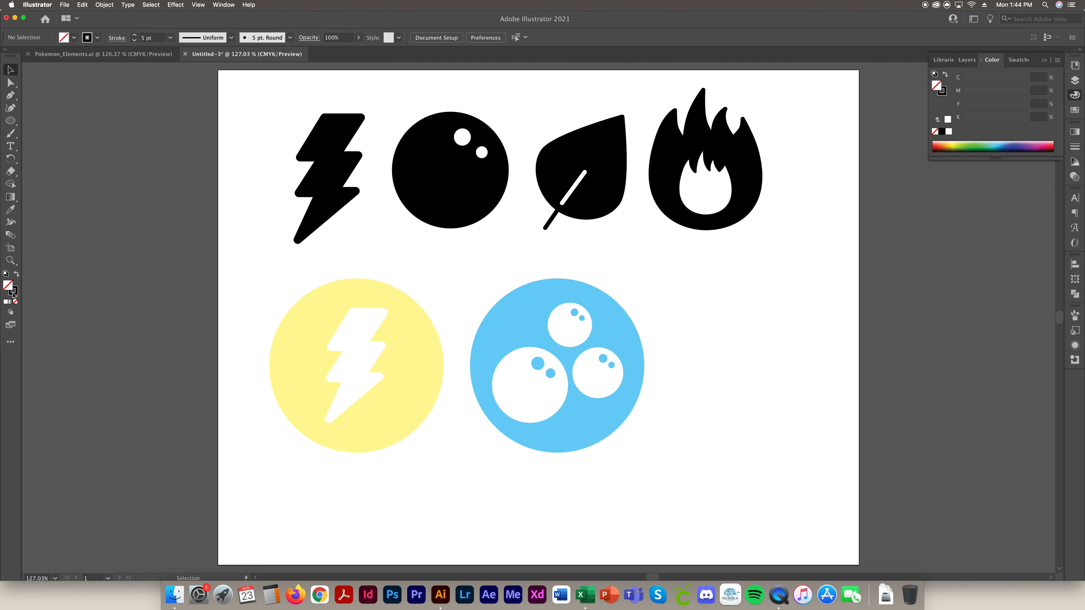
Step: Select the black flame icon's inner and outer shapes separately and together to examine how they are layered, ending with nothing selected
{"action": "left_click", "coordinate": [686, 190]}
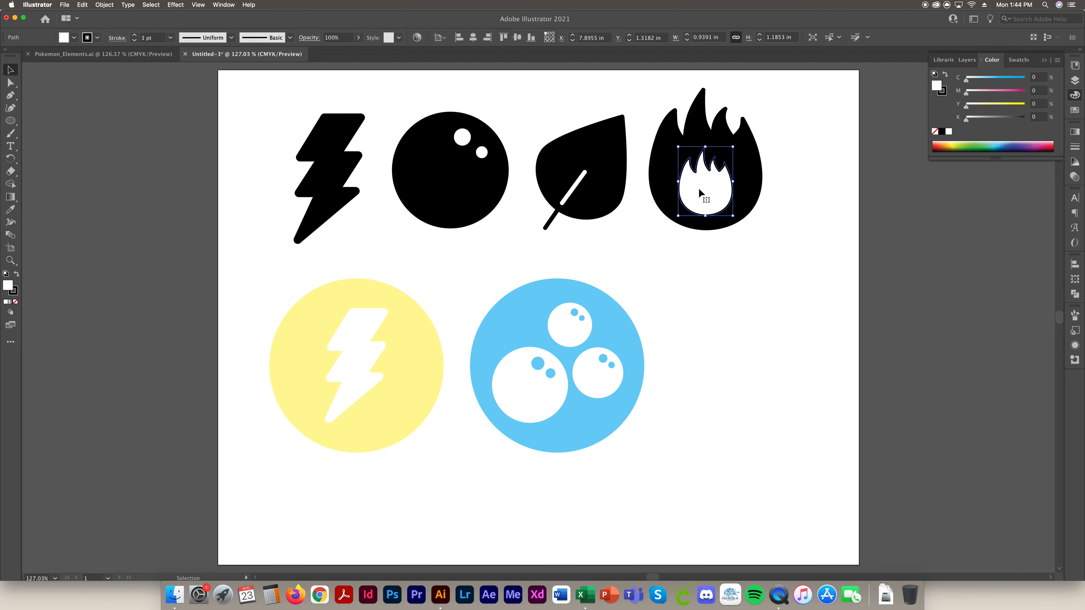
{"action": "left_click", "coordinate": [669, 172]}
{"action": "left_click", "coordinate": [709, 184]}
{"action": "left_click", "coordinate": [658, 182]}
{"action": "left_click", "coordinate": [707, 194]}
{"action": "left_click", "coordinate": [666, 186]}
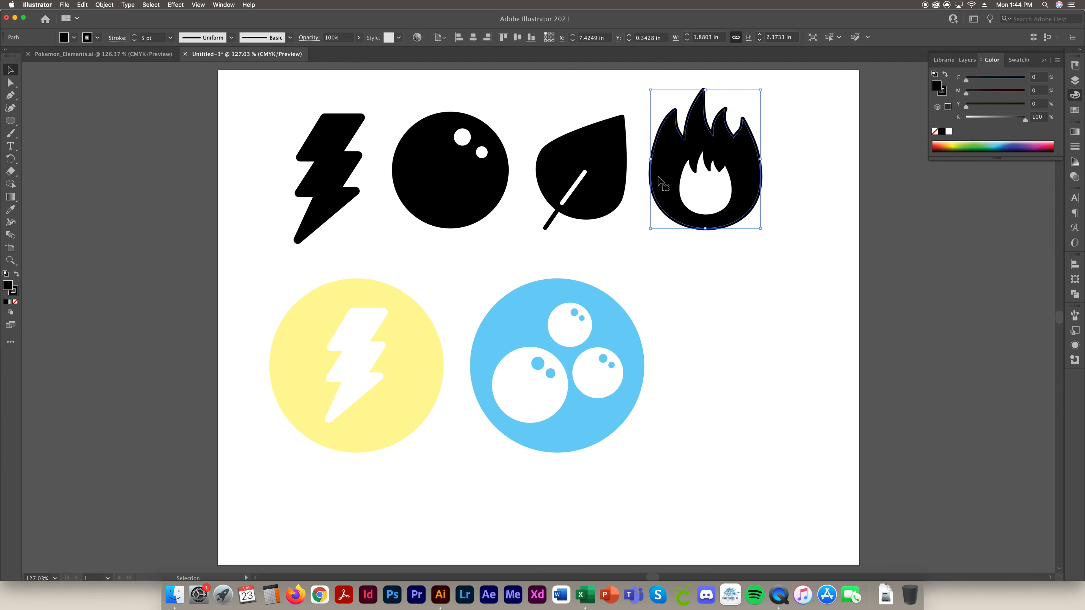
{"action": "left_click", "coordinate": [708, 196]}
{"action": "left_click", "coordinate": [675, 193]}
{"action": "left_click", "coordinate": [706, 197]}
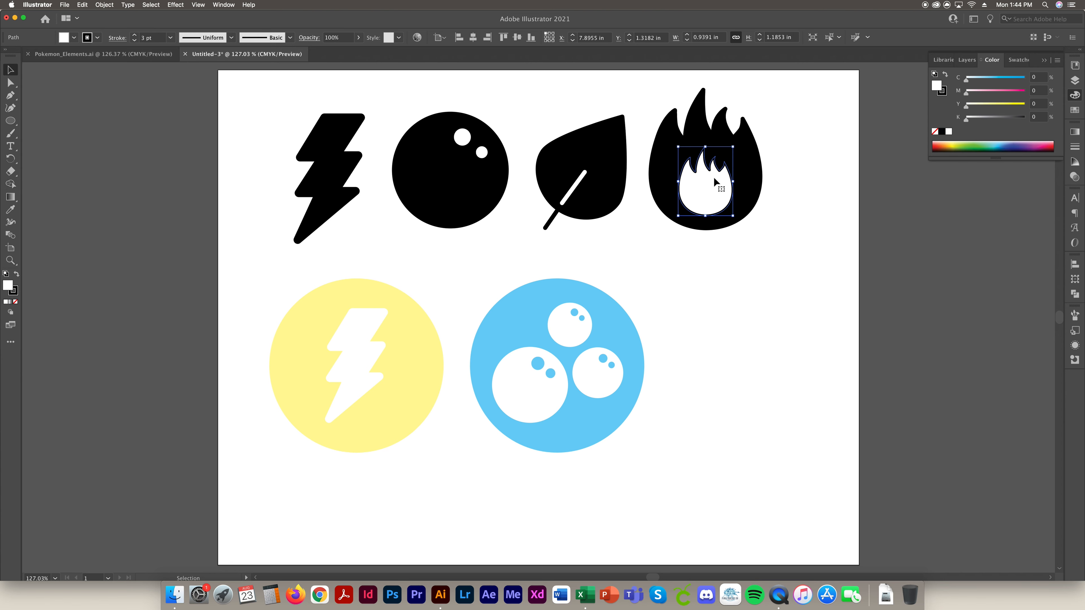
{"action": "left_click", "coordinate": [811, 255]}
{"action": "left_click", "coordinate": [675, 190]}
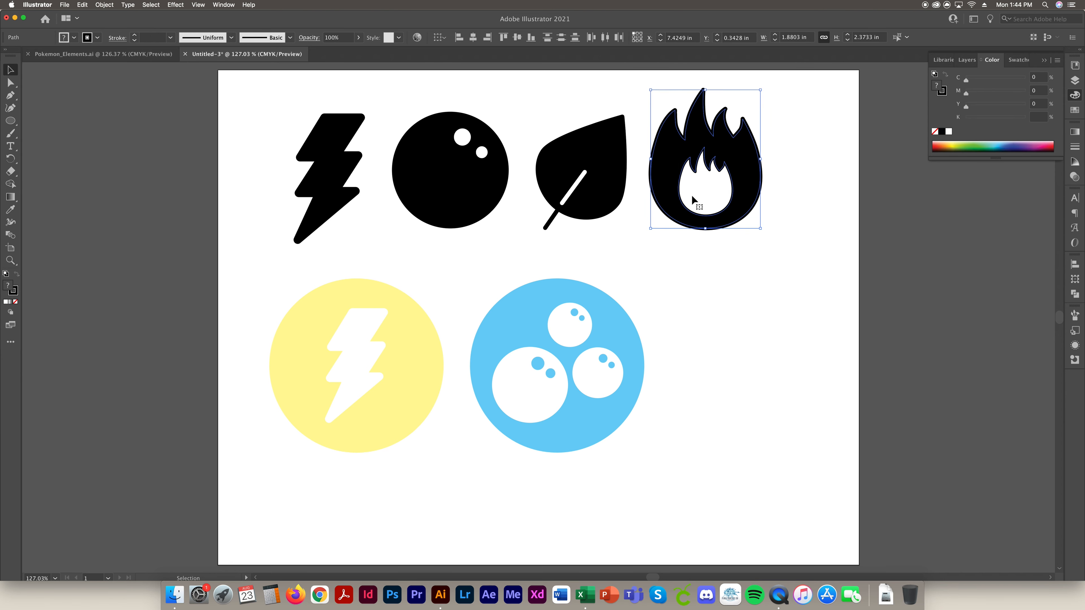
{"action": "left_click", "coordinate": [843, 378]}
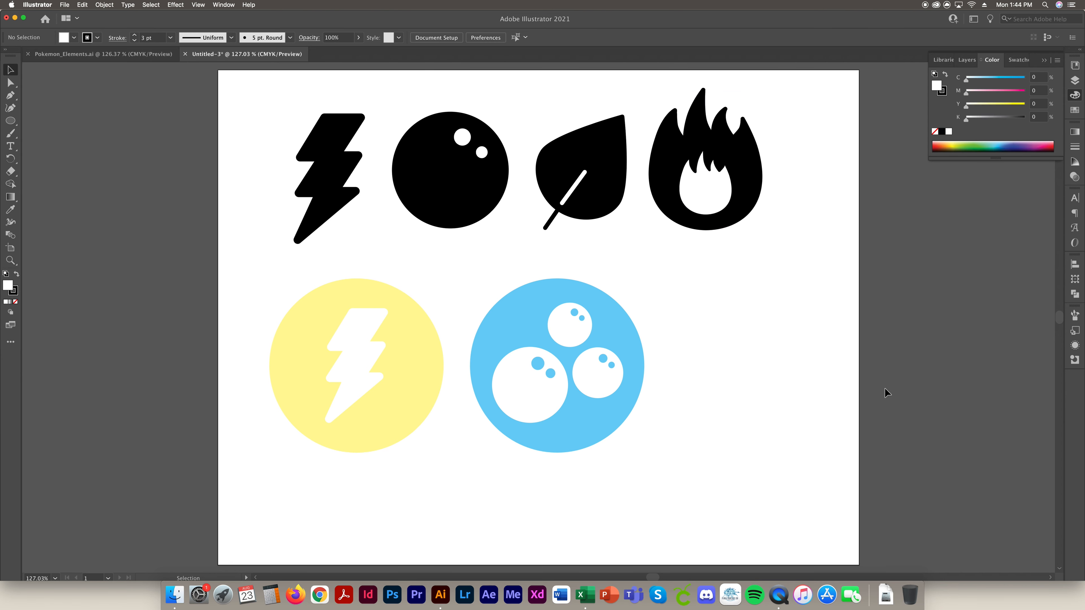
{"action": "left_click", "coordinate": [186, 55]}
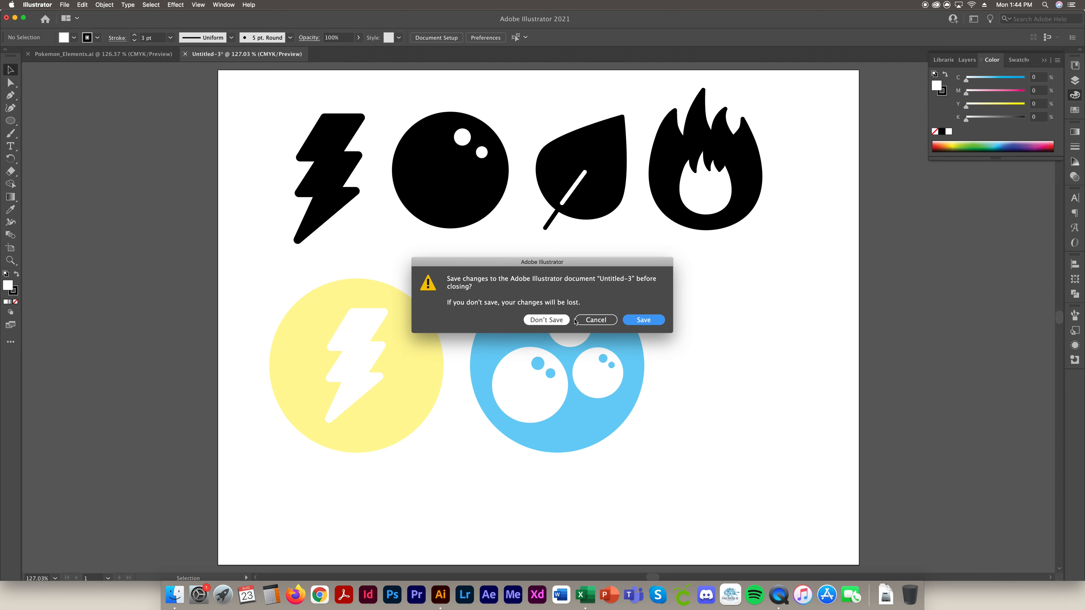
{"action": "left_click", "coordinate": [598, 320]}
{"action": "left_click", "coordinate": [65, 4]}
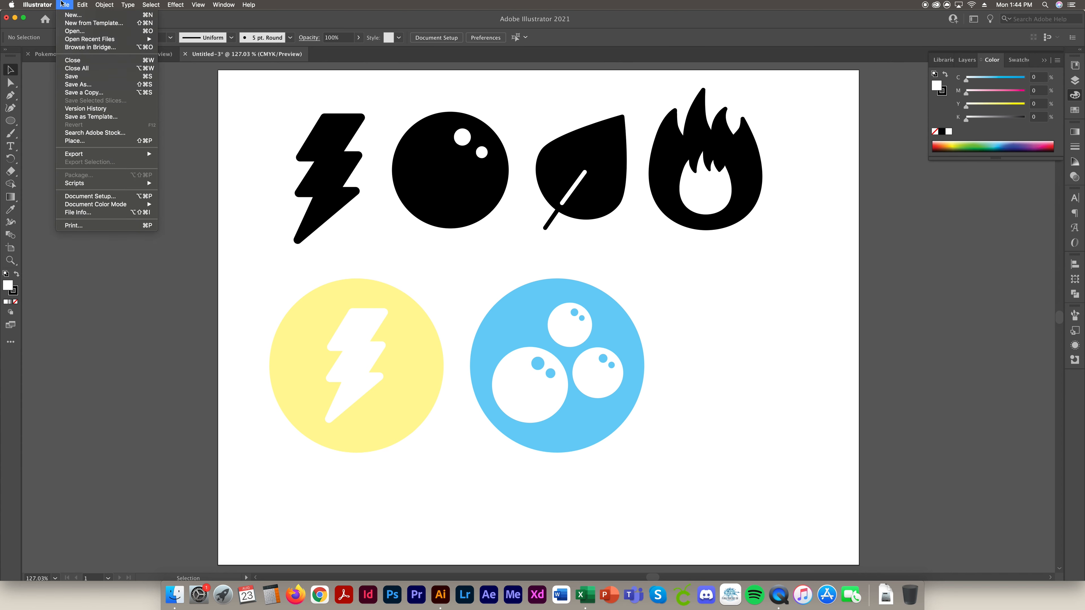
{"action": "left_click", "coordinate": [83, 85]}
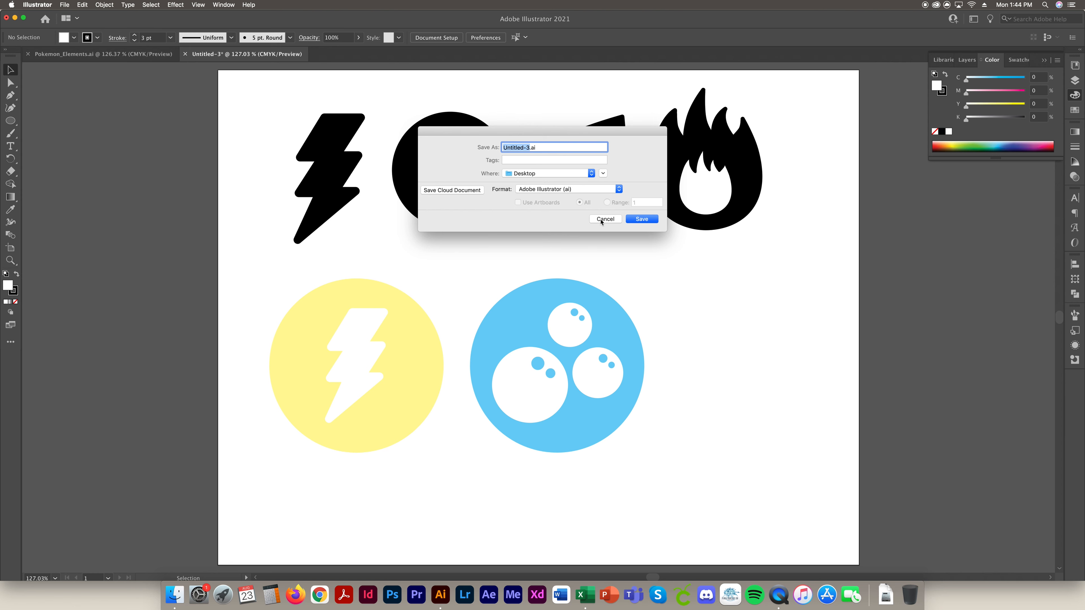
{"action": "left_click", "coordinate": [467, 176]}
{"action": "left_click", "coordinate": [605, 220]}
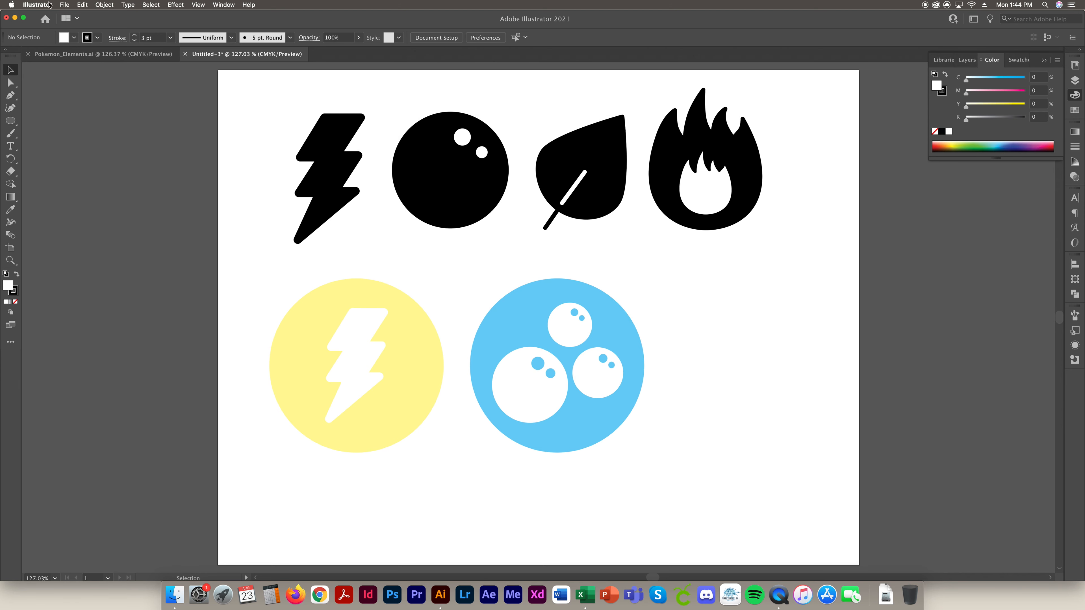
Step: Close the Untitled-3 document without saving its changes and minimise the Illustrator window
{"action": "left_click", "coordinate": [185, 54]}
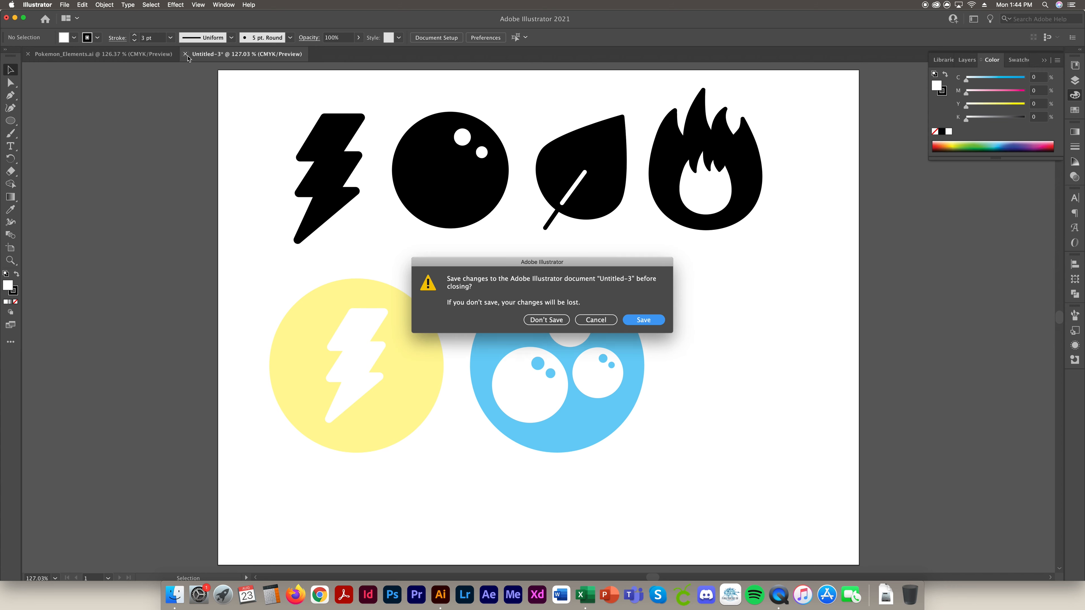
{"action": "left_click", "coordinate": [546, 320]}
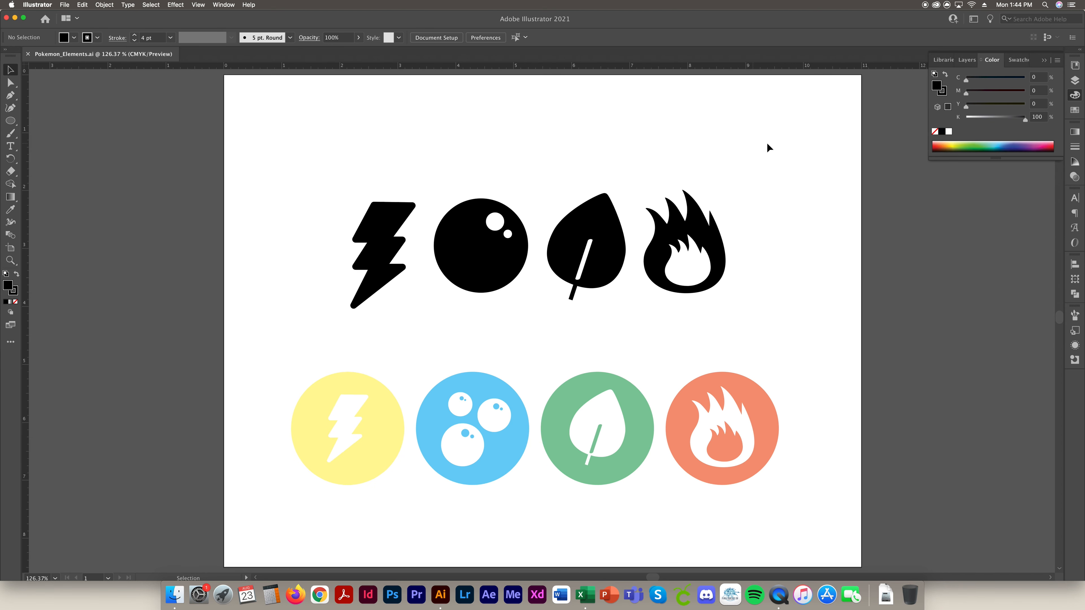
{"action": "left_click", "coordinate": [15, 17]}
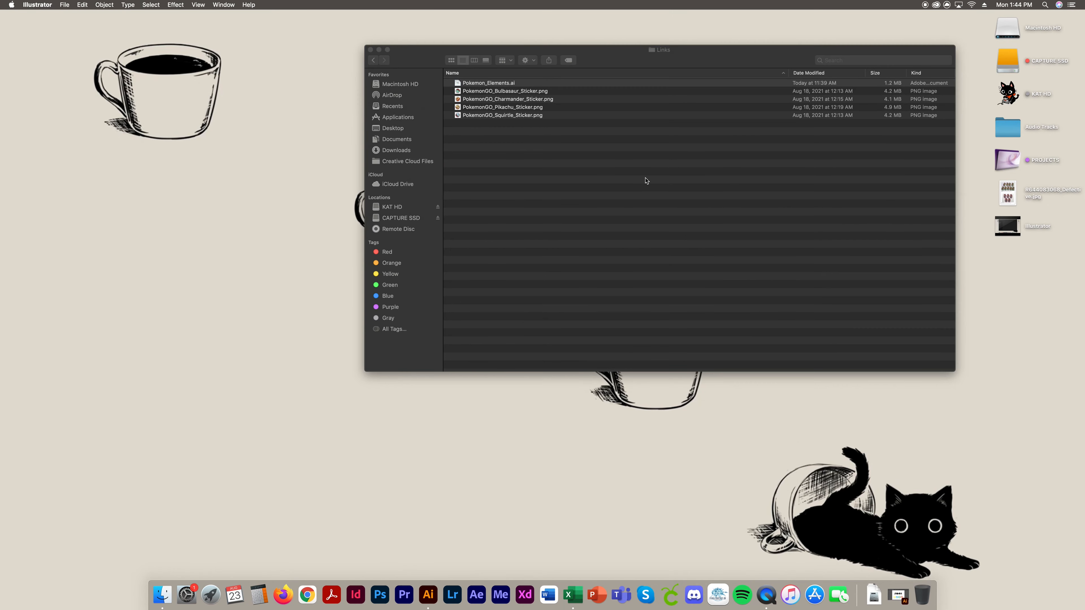
Step: Open Pokemone_Print_8x10_2021.pdf from the parent folder in Acrobat and view the whole page in full screen
{"action": "left_click", "coordinate": [373, 61]}
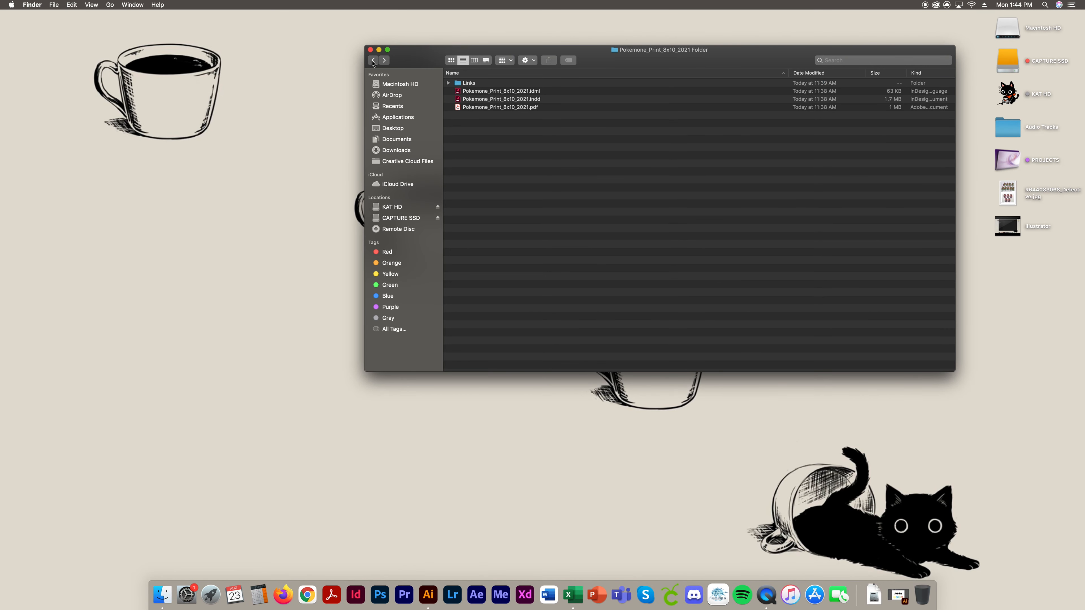
{"action": "double_click", "coordinate": [515, 108]}
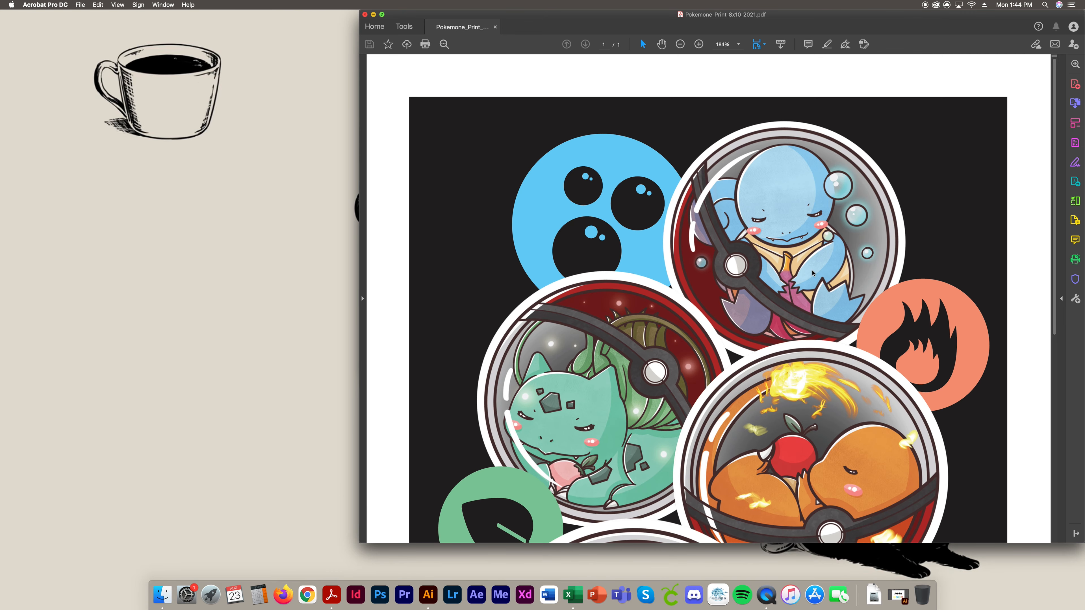
{"action": "left_click", "coordinate": [381, 14]}
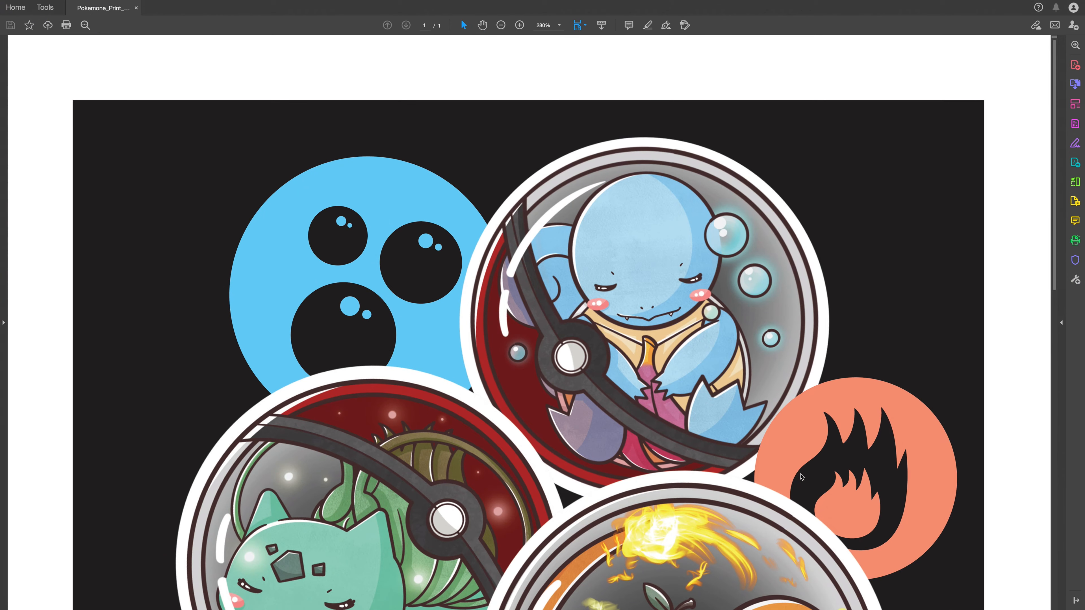
{"action": "left_click", "coordinate": [585, 25]}
{"action": "left_click", "coordinate": [606, 52]}
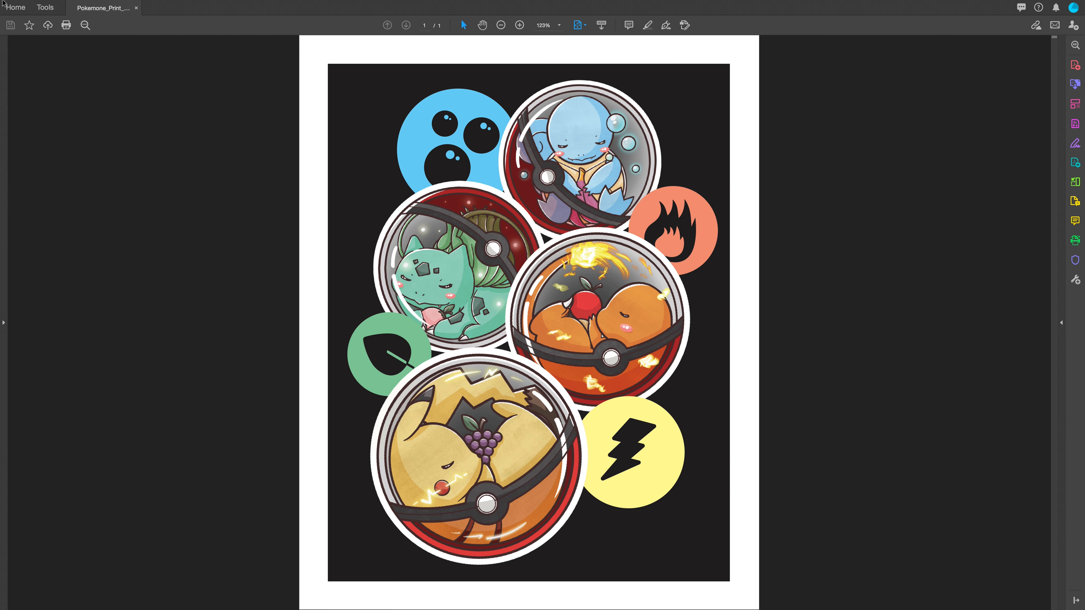
Step: Close the Pokemone_Print_8x10_2021.pdf window and the Finder folder window
{"action": "mouse_move", "coordinate": [6, 3]}
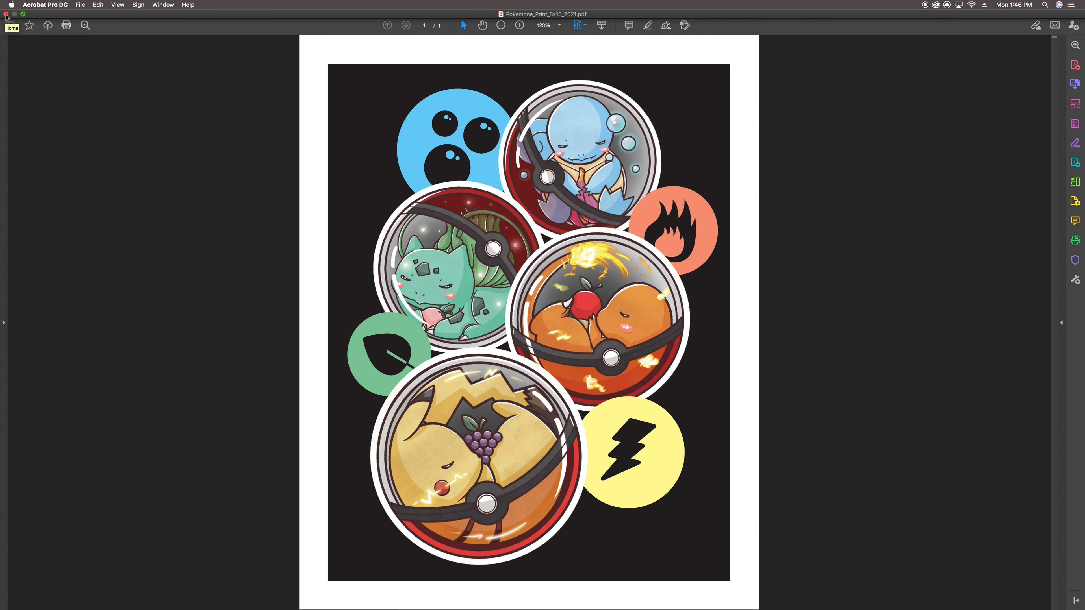
{"action": "left_click", "coordinate": [6, 15]}
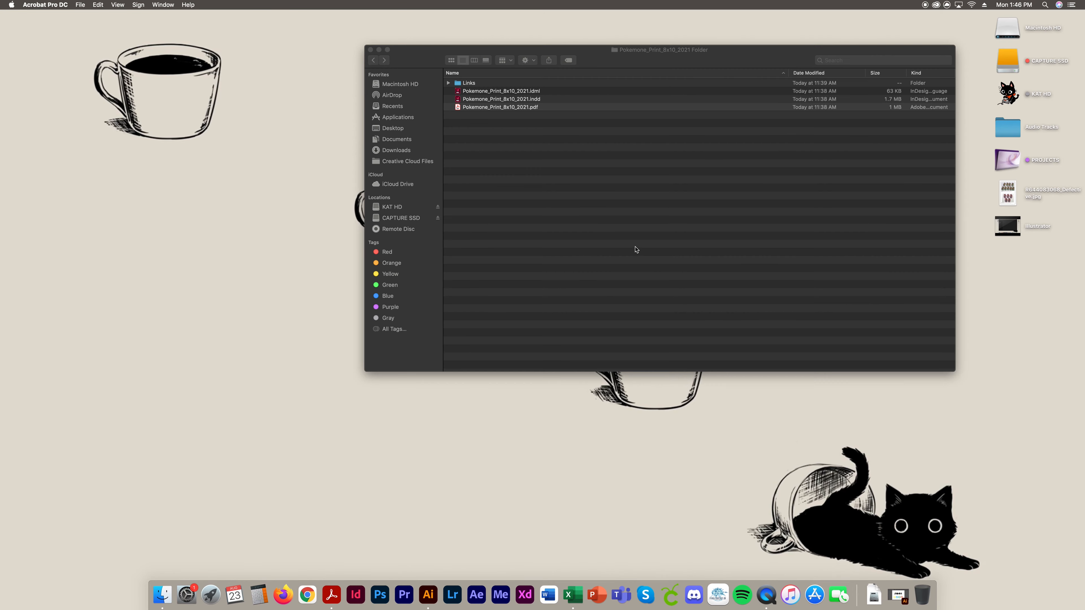
{"action": "left_click", "coordinate": [606, 228]}
{"action": "left_click", "coordinate": [520, 190]}
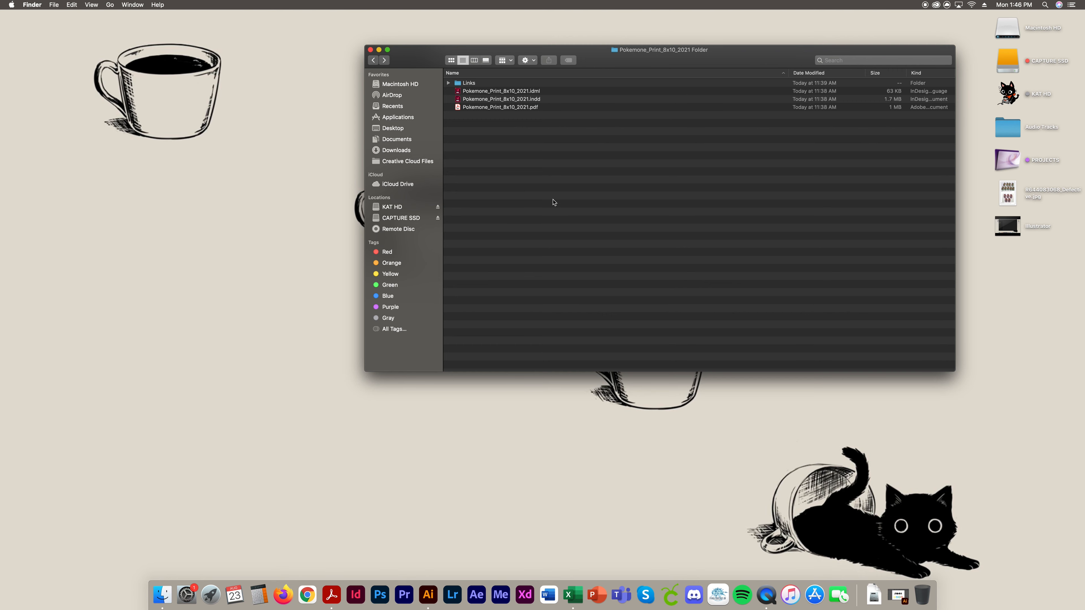
{"action": "left_click", "coordinate": [371, 49]}
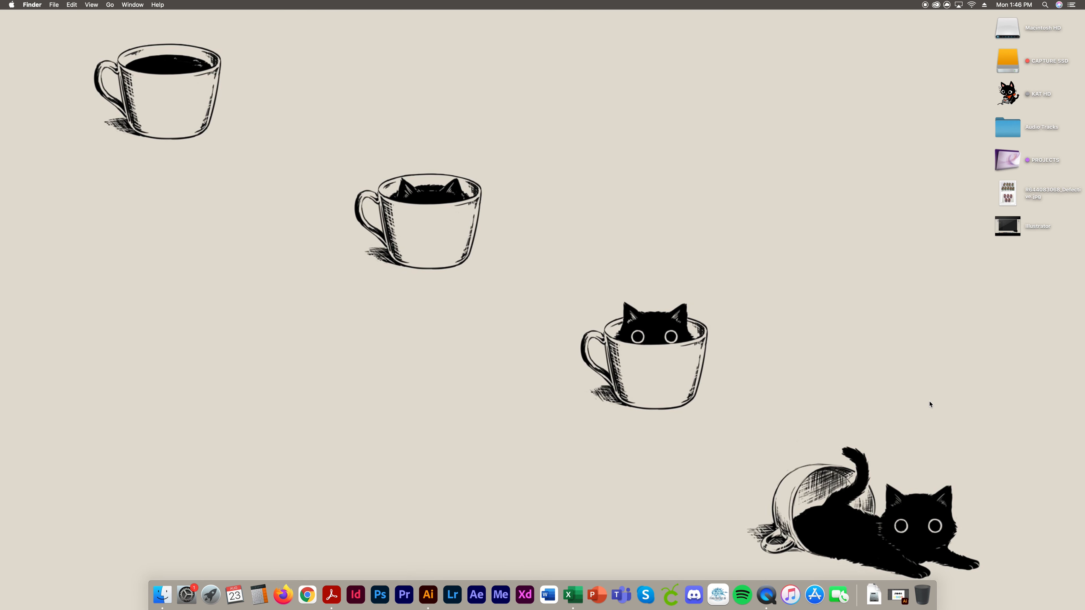